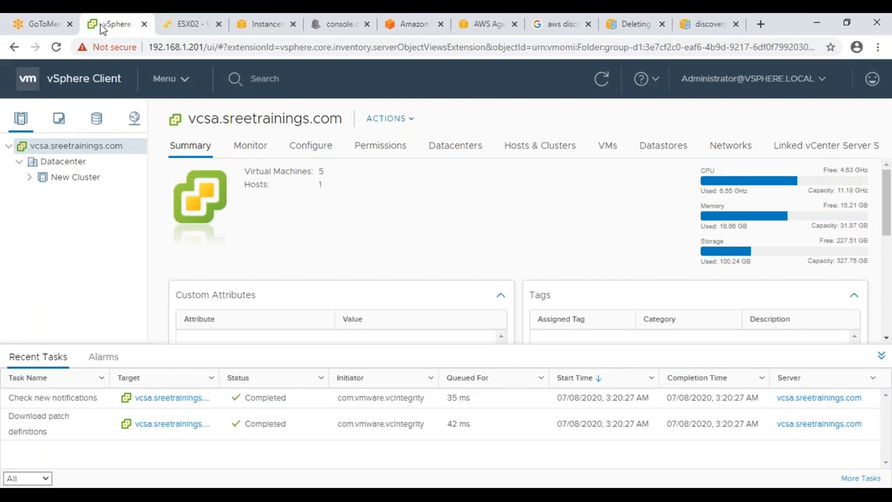
Step: Expand New Cluster in the vSphere inventory, then switch to the EC2 Instances page
{"action": "left_click", "coordinate": [29, 177]}
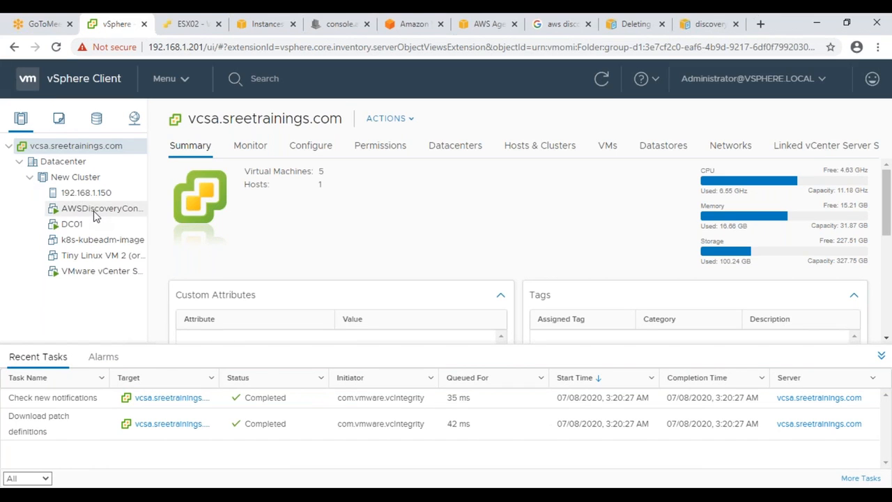
{"action": "left_click", "coordinate": [255, 28]}
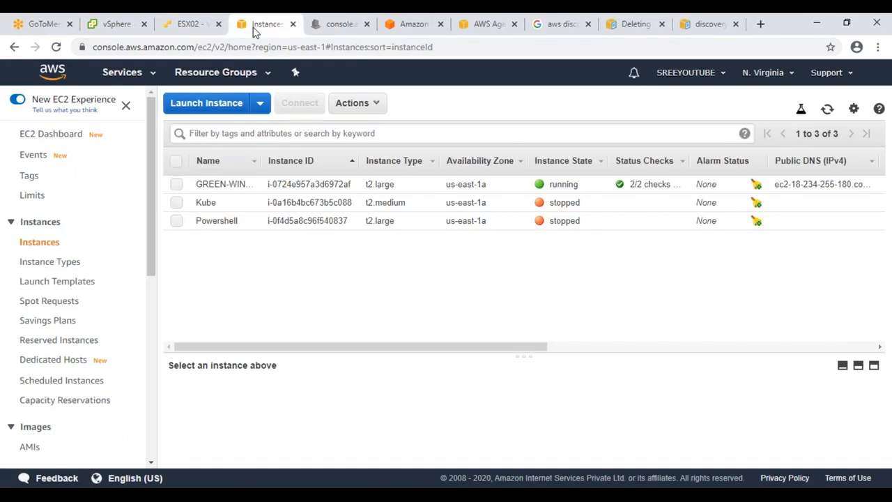
Step: Open AWS Migration Hub from the Services list in a new tab and switch to it
{"action": "left_click", "coordinate": [122, 72]}
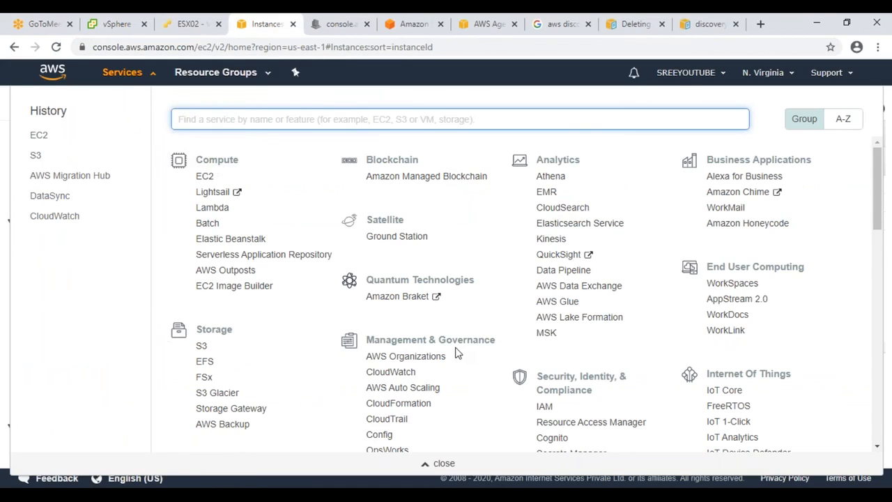
{"action": "scroll", "coordinate": [454, 354], "scroll_direction": "down", "scroll_amount": 1}
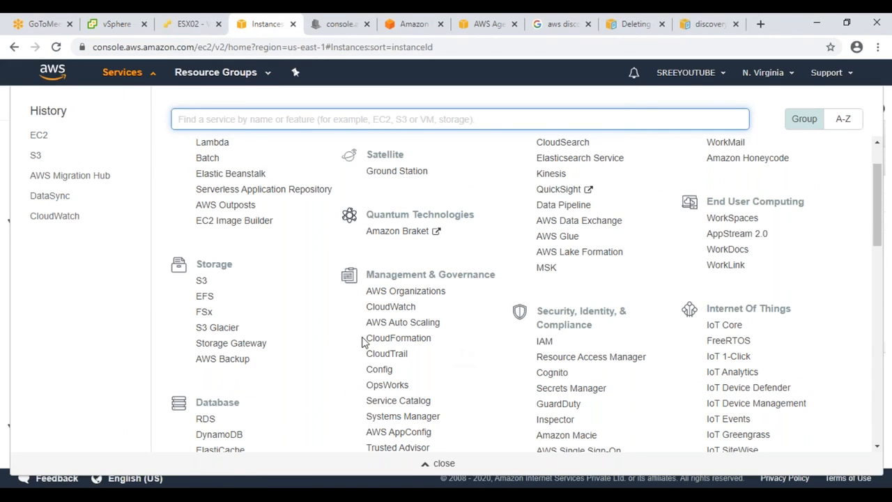
{"action": "scroll", "coordinate": [362, 341], "scroll_direction": "down", "scroll_amount": 5}
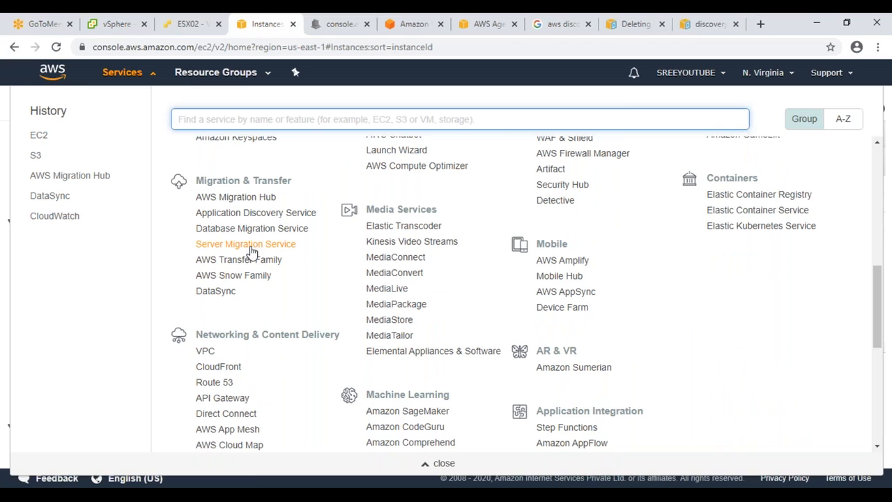
{"action": "right_click", "coordinate": [258, 199]}
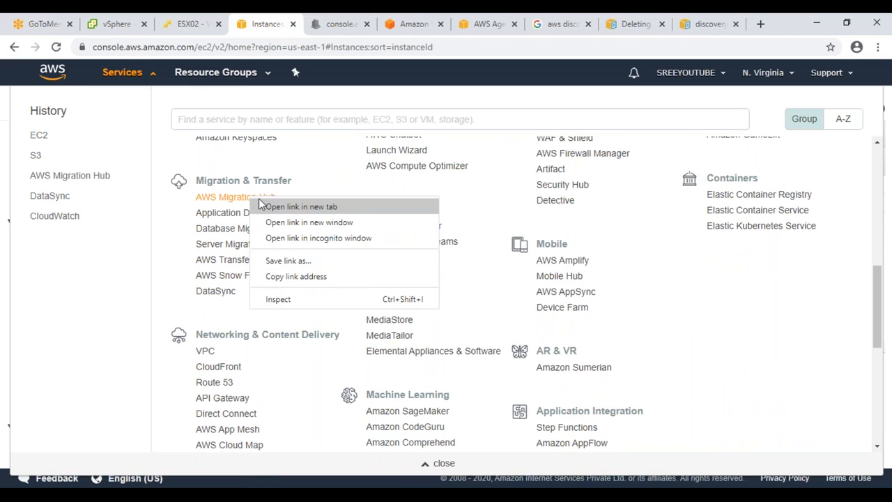
{"action": "left_click", "coordinate": [301, 206]}
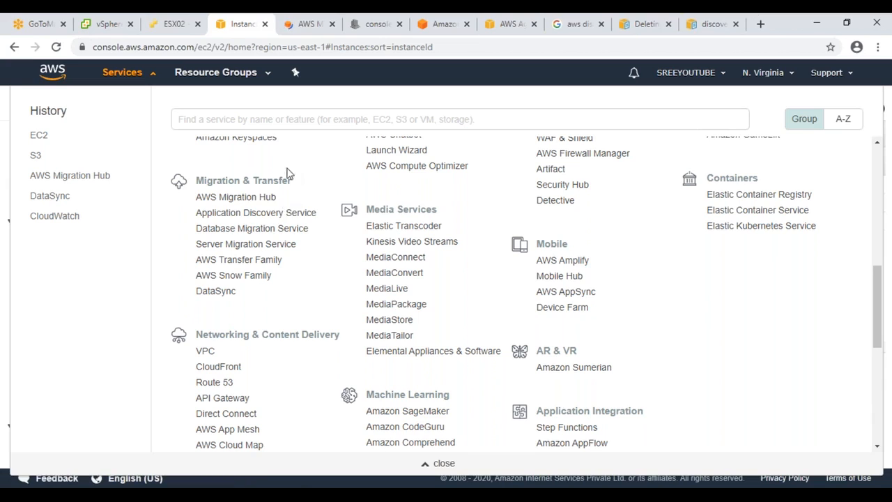
{"action": "left_click", "coordinate": [304, 25]}
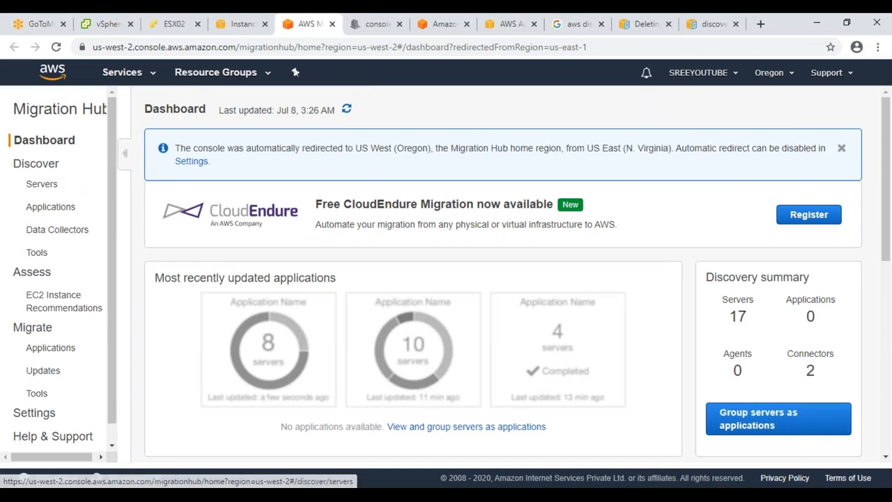
Step: Check the two connectors under Data Collectors, browse the Servers list, then open EC2 Instance Recommendations
{"action": "left_click", "coordinate": [40, 237]}
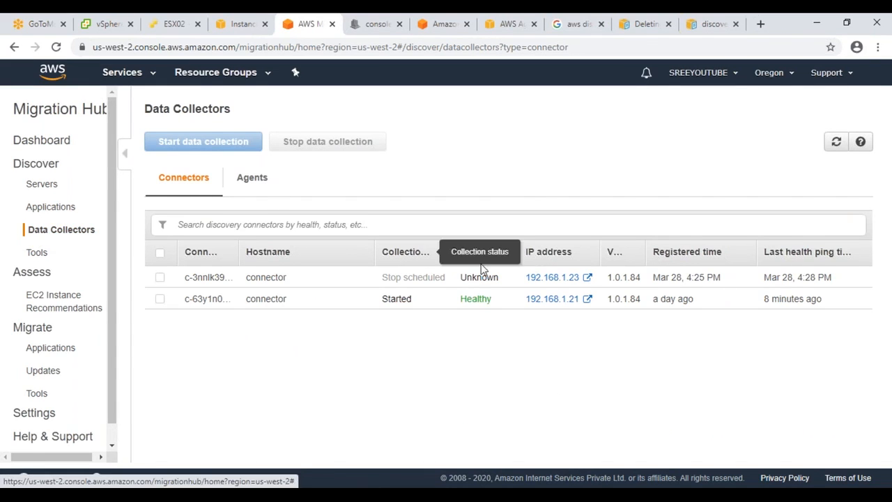
{"action": "mouse_move", "coordinate": [184, 298]}
{"action": "left_mouse_down"}
{"action": "mouse_move", "coordinate": [528, 299]}
{"action": "mouse_move", "coordinate": [681, 313]}
{"action": "left_mouse_up"}
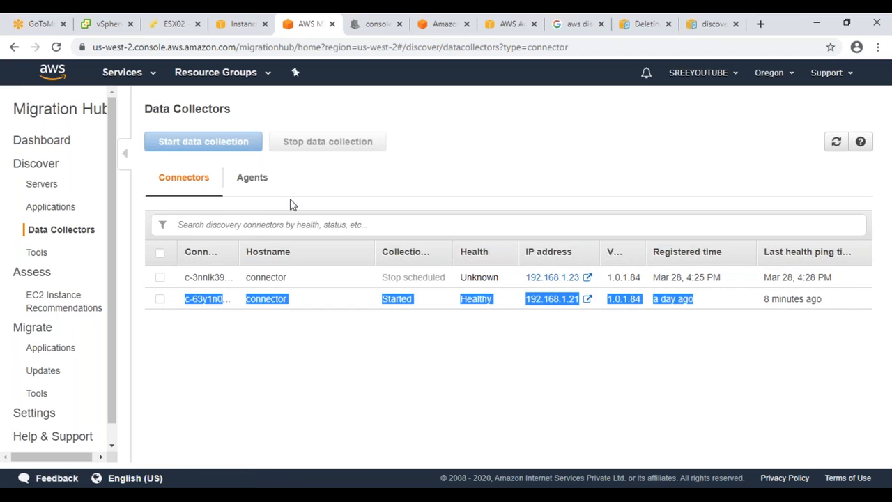
{"action": "left_click", "coordinate": [44, 185]}
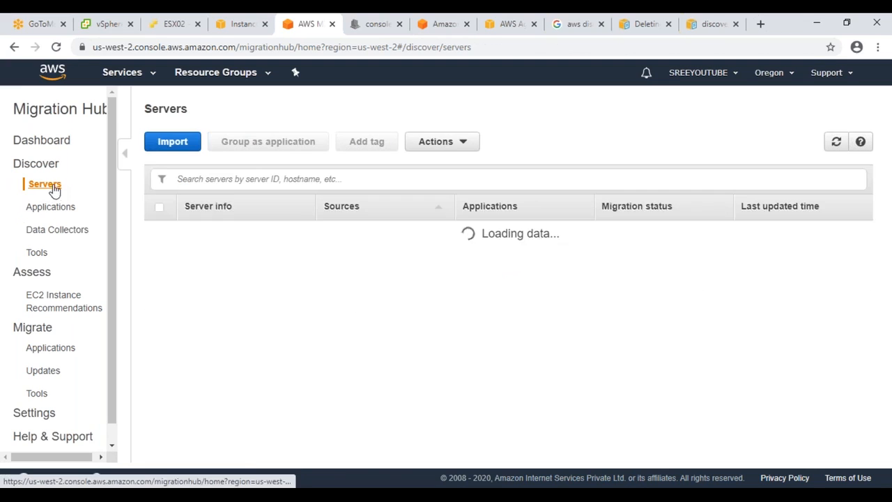
{"action": "scroll", "coordinate": [349, 322], "scroll_direction": "down", "scroll_amount": 2}
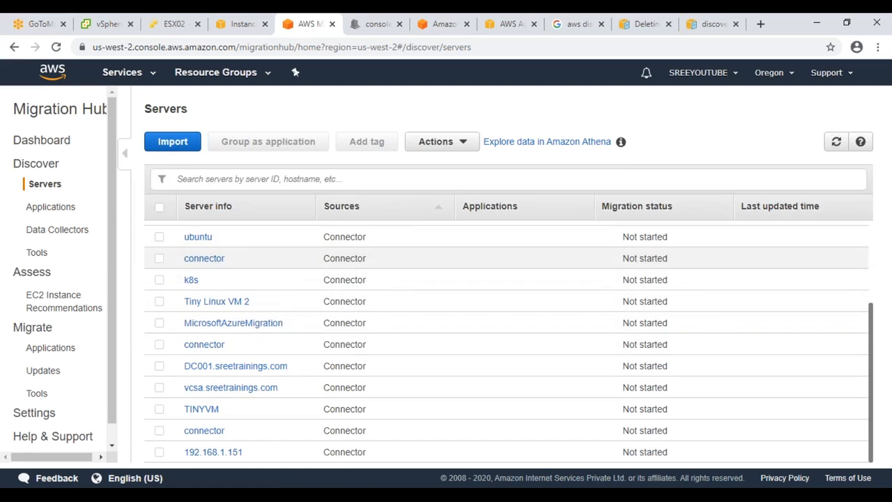
{"action": "scroll", "coordinate": [360, 319], "scroll_direction": "up", "scroll_amount": 2}
{"action": "scroll", "coordinate": [360, 319], "scroll_direction": "down", "scroll_amount": 2}
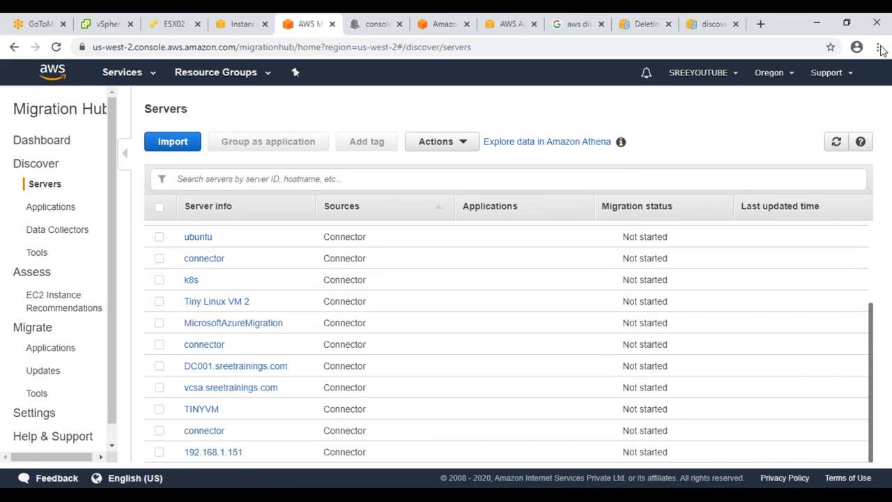
{"action": "scroll", "coordinate": [551, 274], "scroll_direction": "up", "scroll_amount": 2}
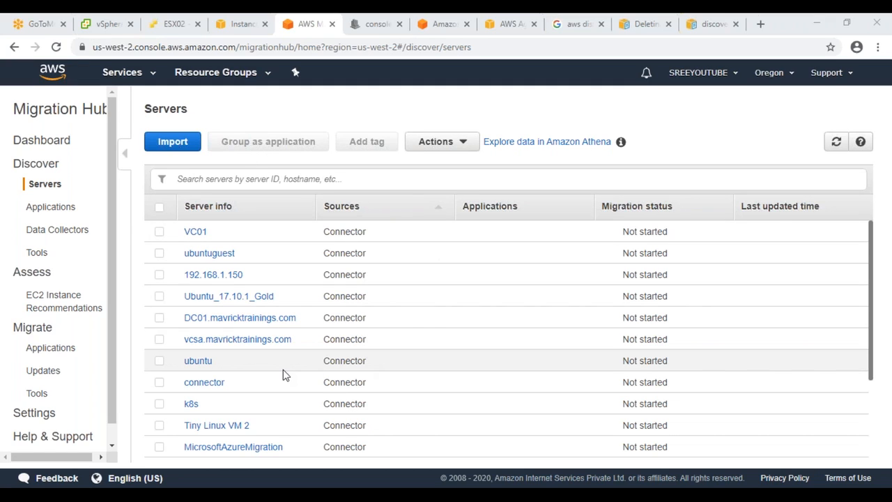
{"action": "left_click", "coordinate": [64, 310]}
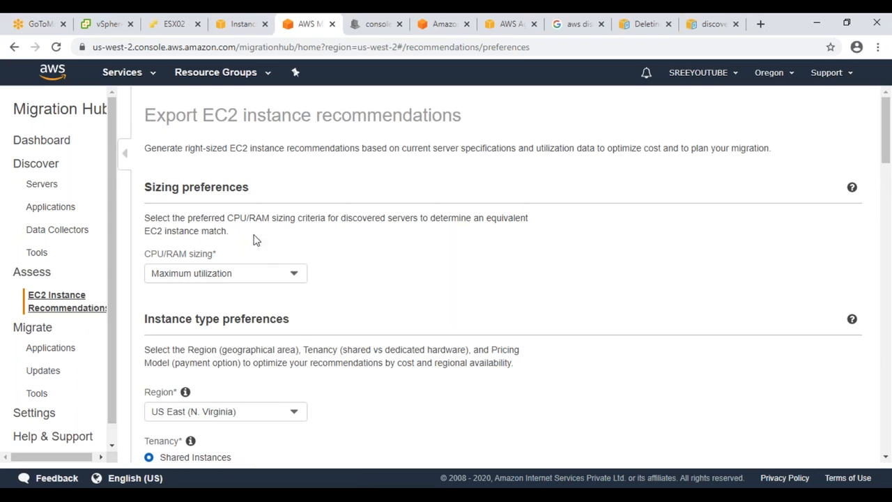
Step: Export recommendations with Maximum utilization sizing, excluding Memory Optimized types, and download the zip file
{"action": "left_click", "coordinate": [281, 274]}
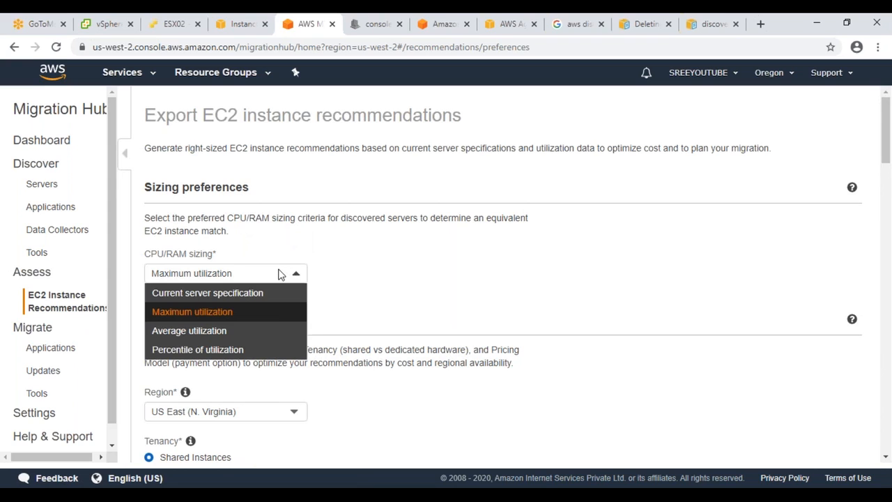
{"action": "left_click", "coordinate": [220, 315]}
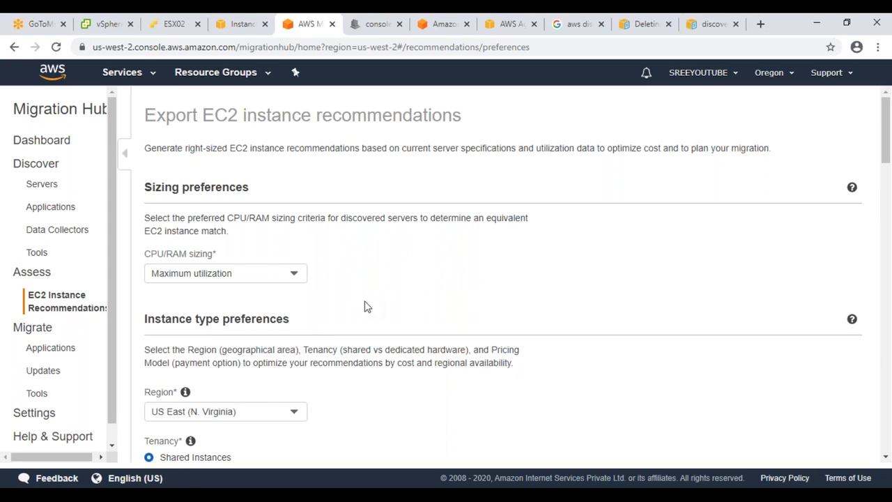
{"action": "scroll", "coordinate": [389, 289], "scroll_direction": "down", "scroll_amount": 4}
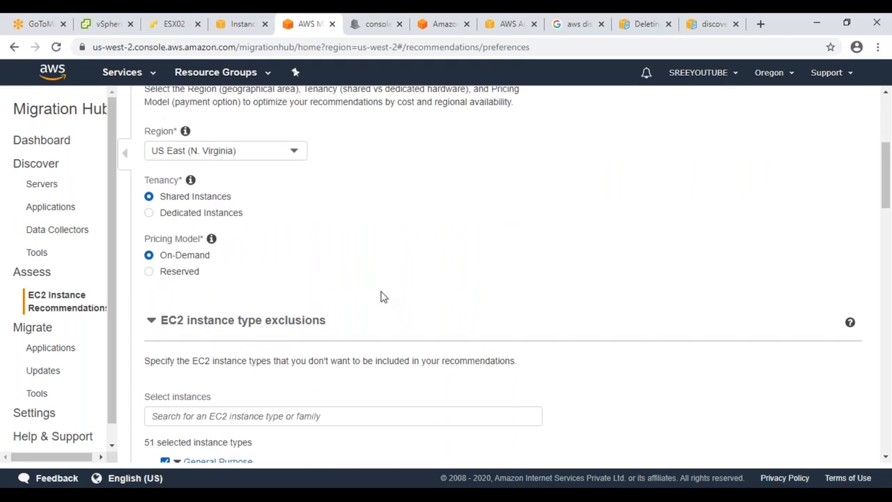
{"action": "scroll", "coordinate": [191, 236], "scroll_direction": "down", "scroll_amount": 4}
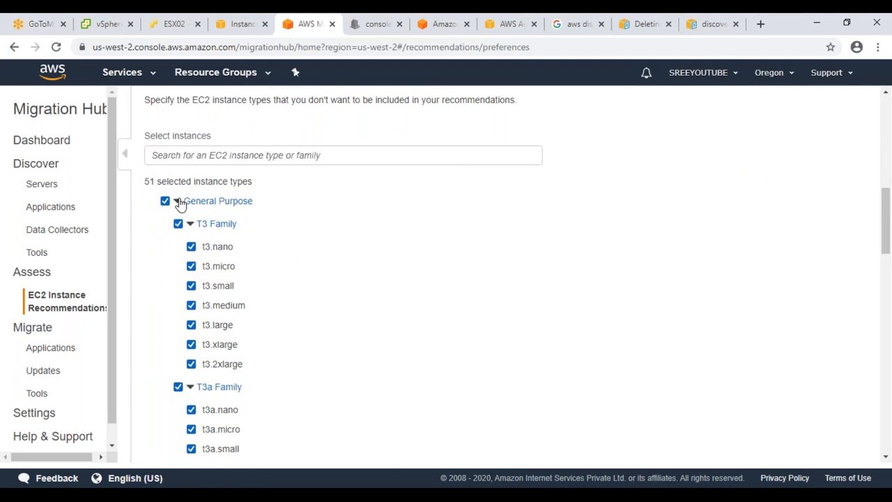
{"action": "left_click", "coordinate": [178, 201]}
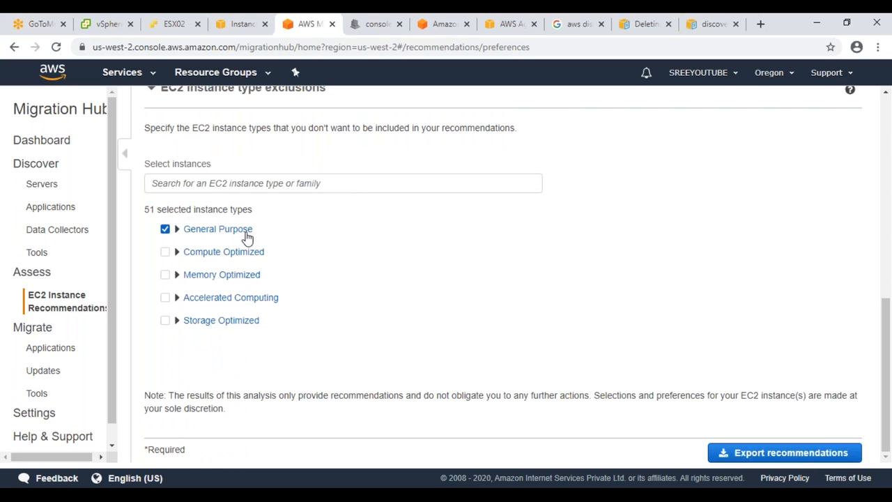
{"action": "left_click", "coordinate": [165, 275]}
{"action": "left_click", "coordinate": [789, 443]}
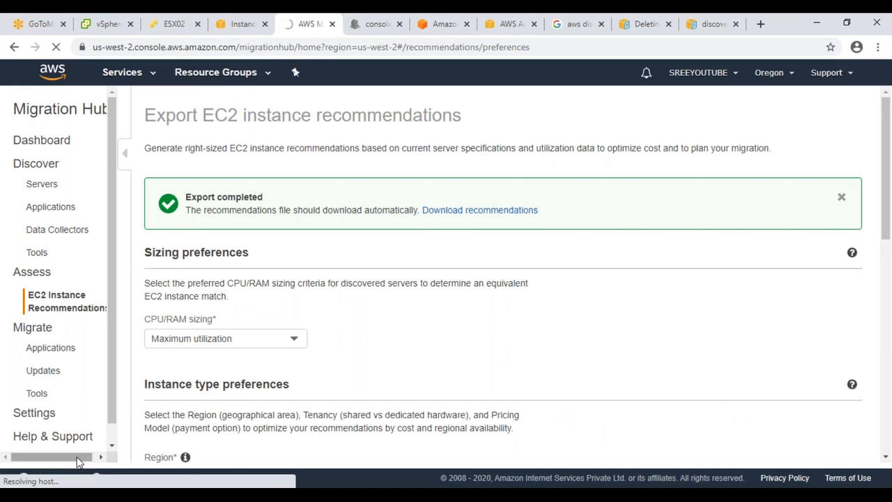
{"action": "left_click", "coordinate": [430, 211]}
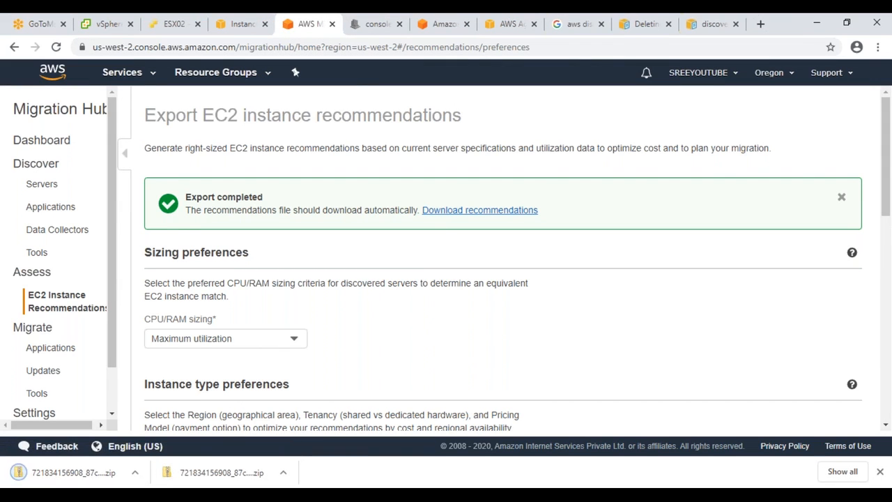
Step: Show the downloaded zip in its folder and delete the older extracted recommendations folder
{"action": "left_click", "coordinate": [136, 474]}
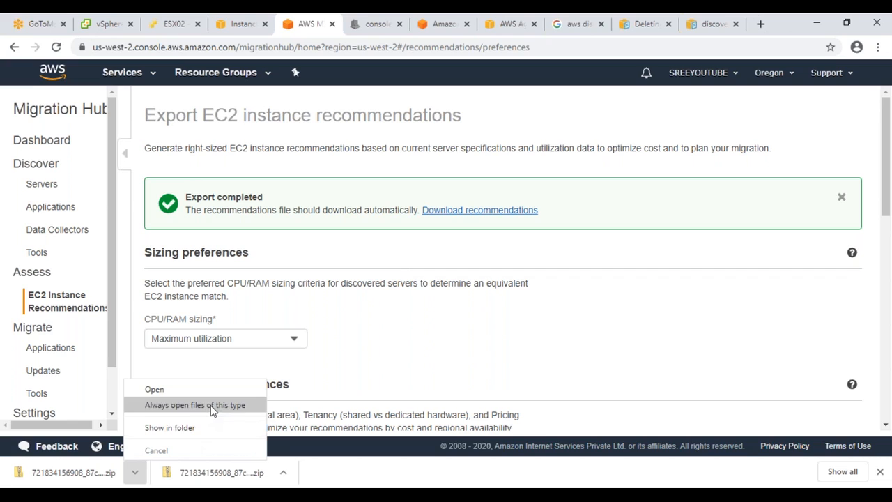
{"action": "left_click", "coordinate": [169, 428]}
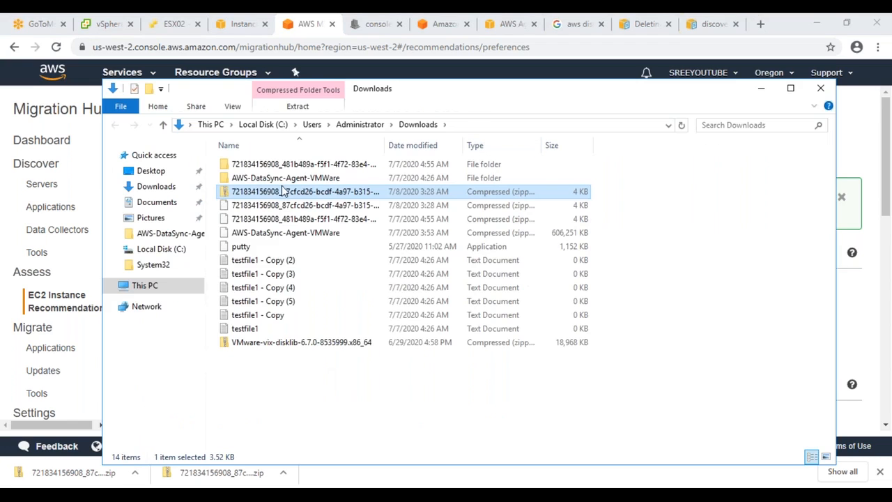
{"action": "left_click", "coordinate": [291, 165]}
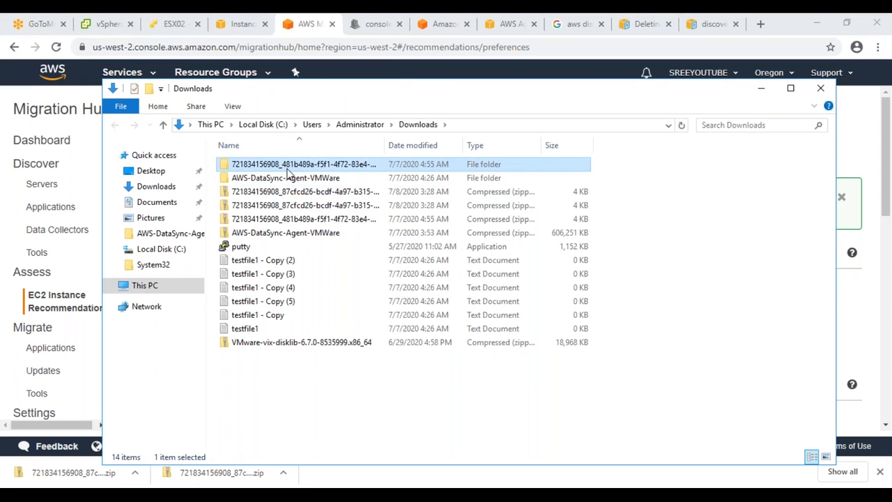
{"action": "key", "text": "Delete"}
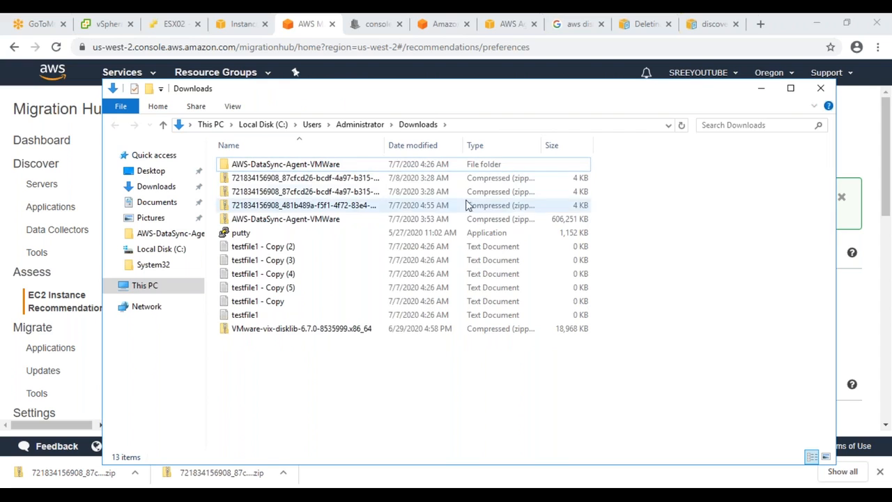
Step: Extract the new recommendations zip into its Downloads subfolder and select the EC2 recommendations CSV
{"action": "left_click", "coordinate": [302, 195]}
{"action": "right_click", "coordinate": [301, 195]}
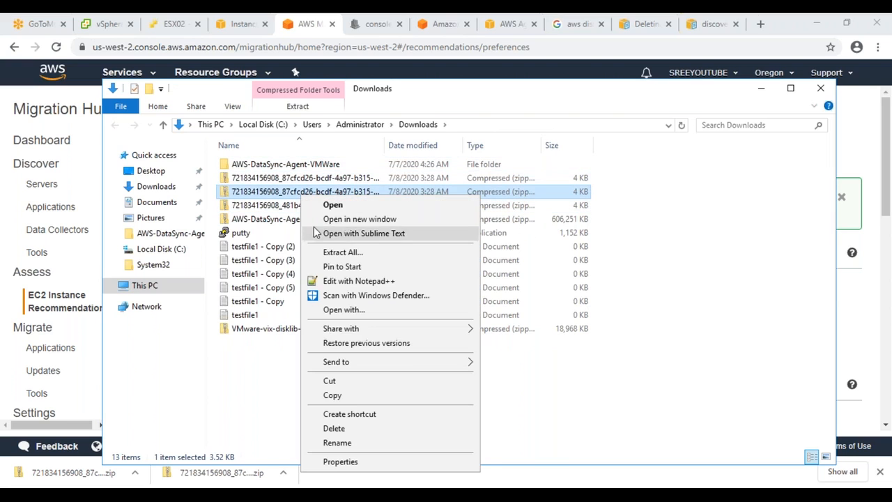
{"action": "left_click", "coordinate": [325, 253]}
{"action": "left_click", "coordinate": [543, 380]}
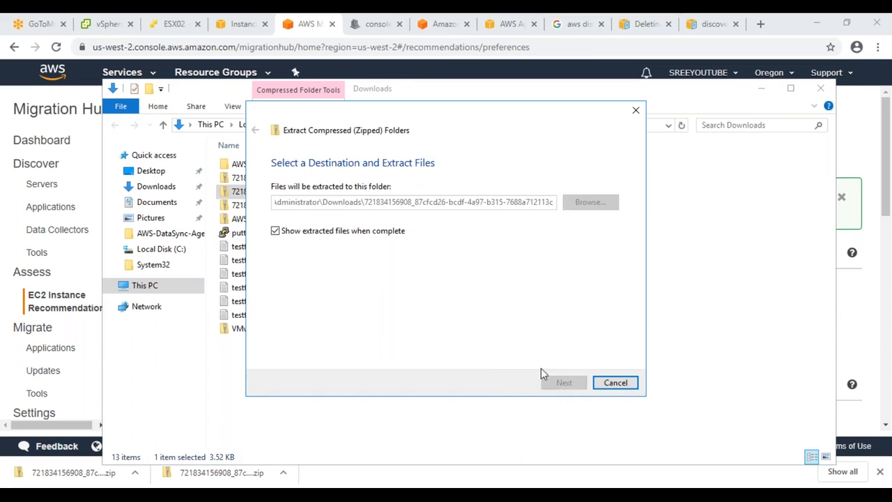
{"action": "left_click", "coordinate": [341, 188]}
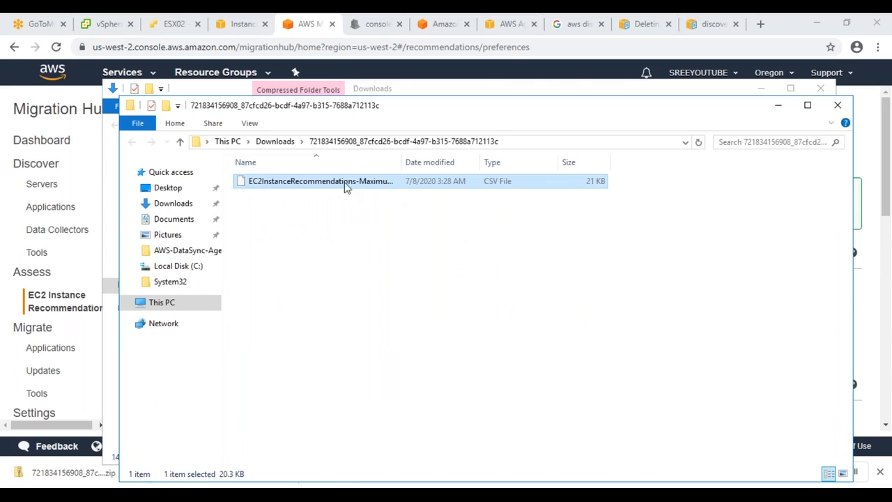
{"action": "left_click", "coordinate": [591, 30]}
Step: Replace the previous Google query with 'csv reader' and run the search
{"action": "left_click_drag", "start_coordinate": [269, 87], "coordinate": [84, 99]}
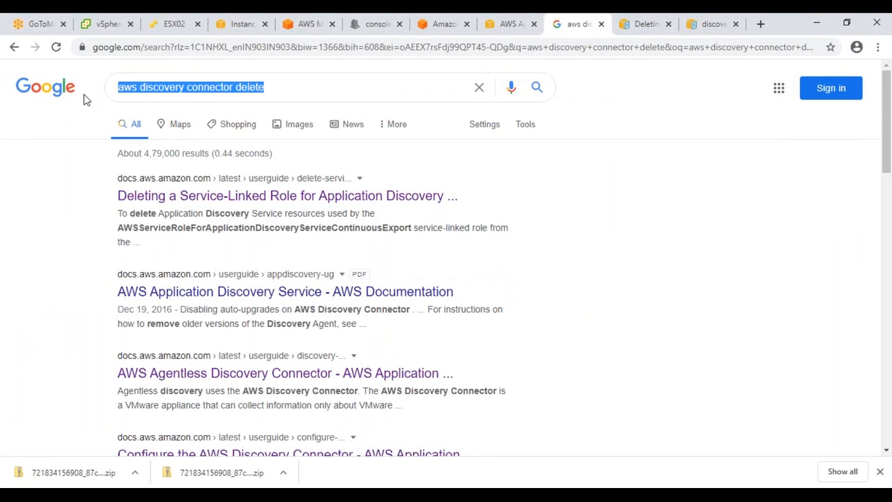
{"action": "type", "text": "csv ea"}
{"action": "key", "text": "BackSpace"}
{"action": "key", "text": "BackSpace"}
{"action": "type", "text": "reader"}
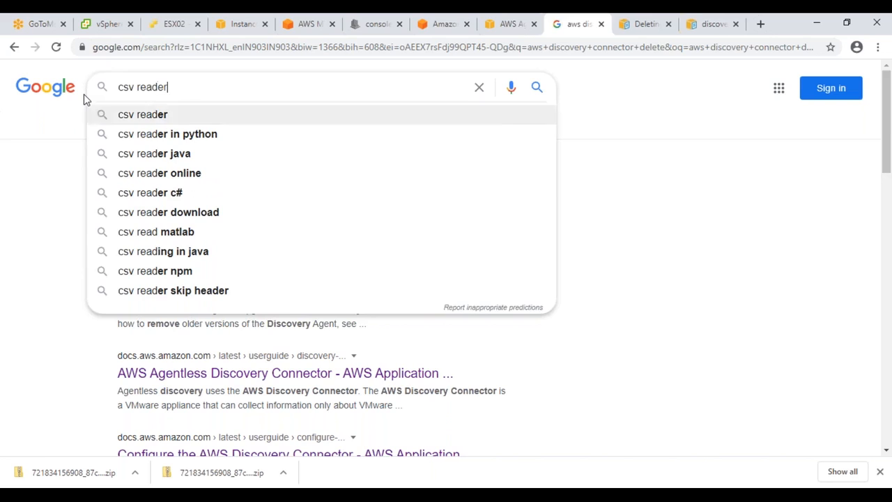
{"action": "key", "text": "Return"}
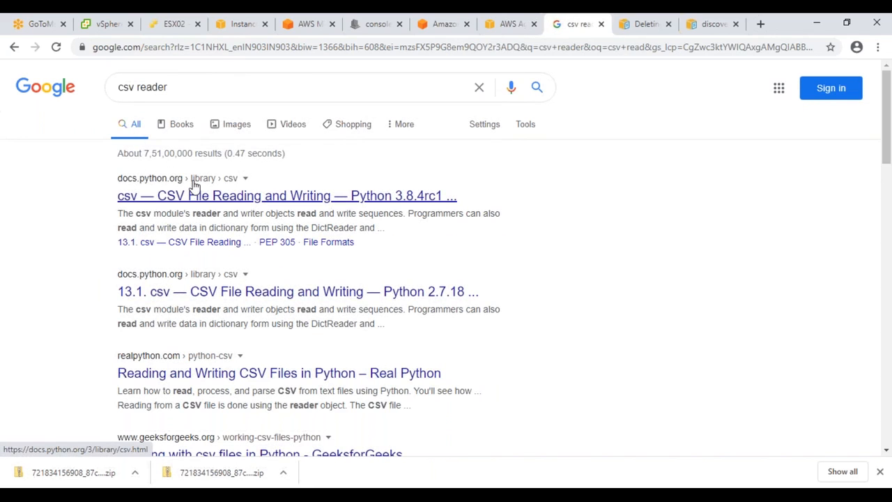
Step: Search for 'excel reader', open the Zoho Sheet viewer result, then go back
{"action": "left_click_drag", "start_coordinate": [179, 88], "coordinate": [32, 91]}
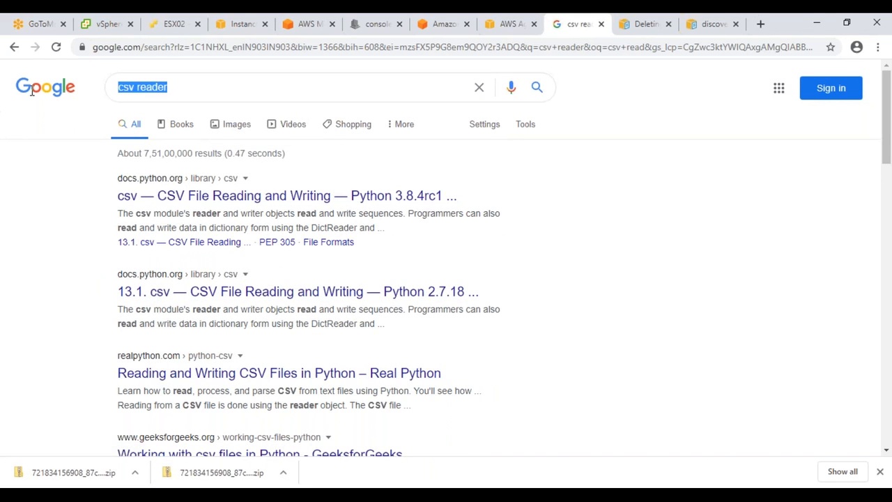
{"action": "type", "text": "ecel read"}
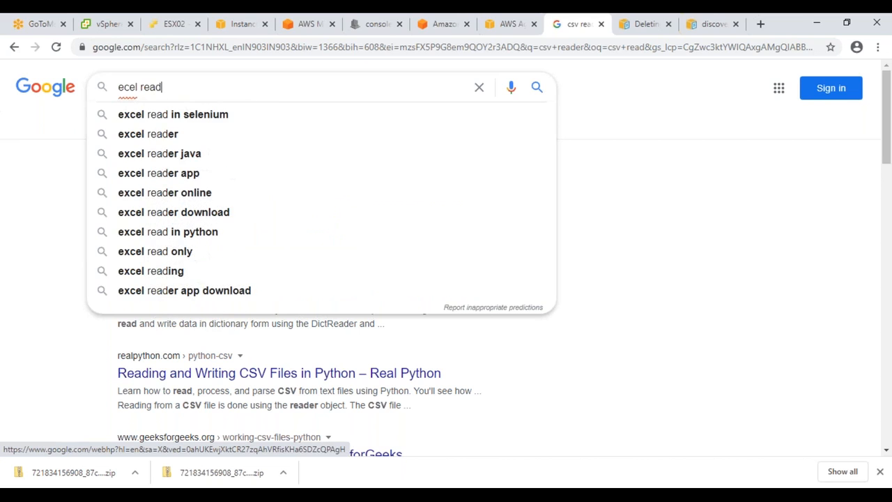
{"action": "left_click", "coordinate": [133, 136]}
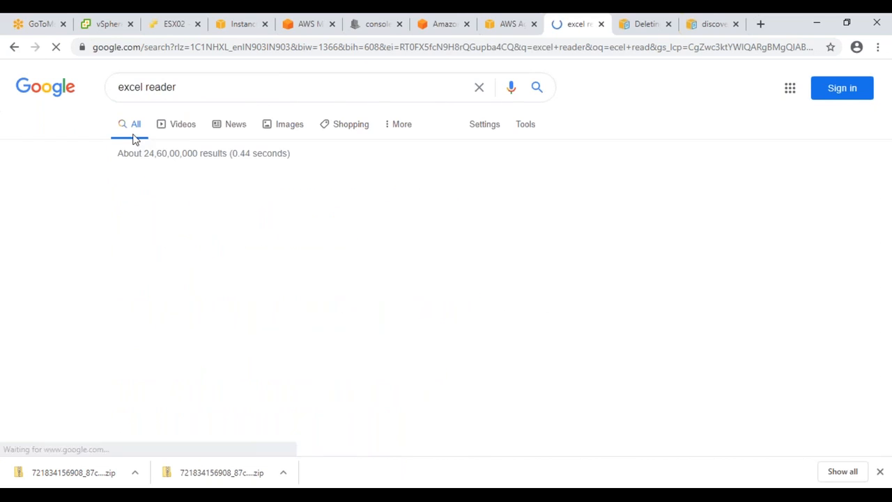
{"action": "left_click", "coordinate": [180, 201]}
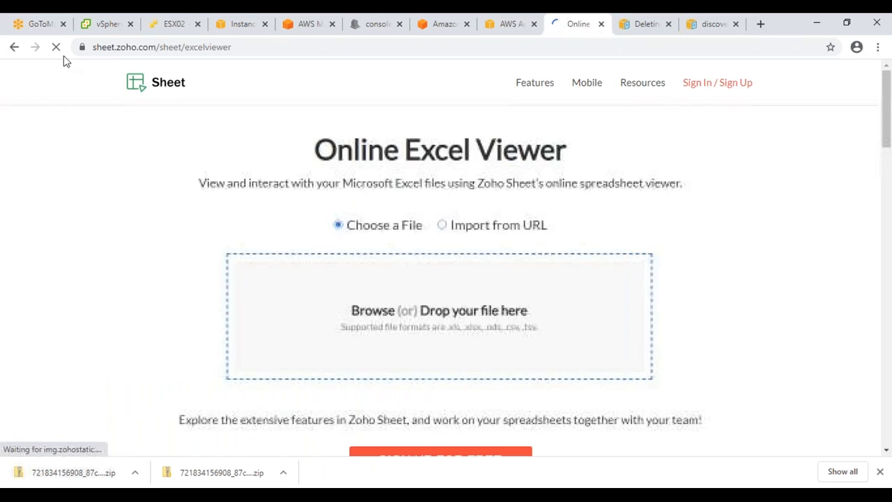
{"action": "left_click", "coordinate": [14, 47]}
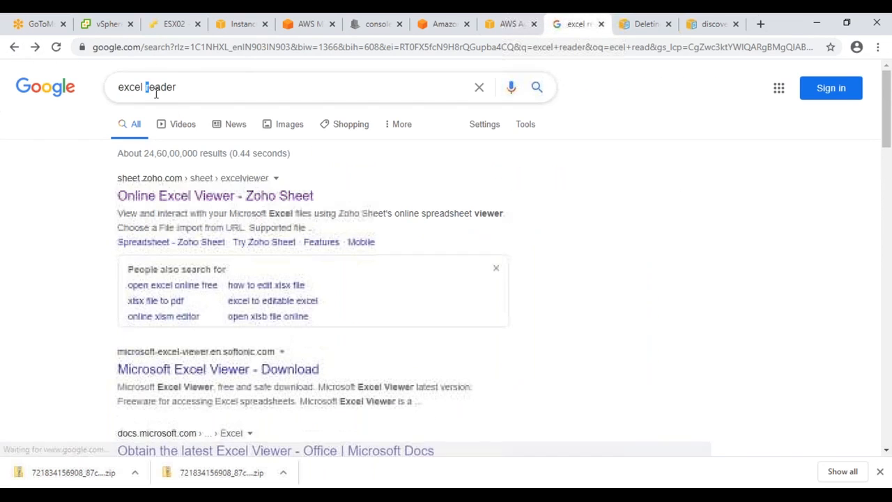
Step: Change the query to 'excel viewer' and run the search
{"action": "double_click", "coordinate": [260, 90]}
{"action": "type", "text": "viewe"}
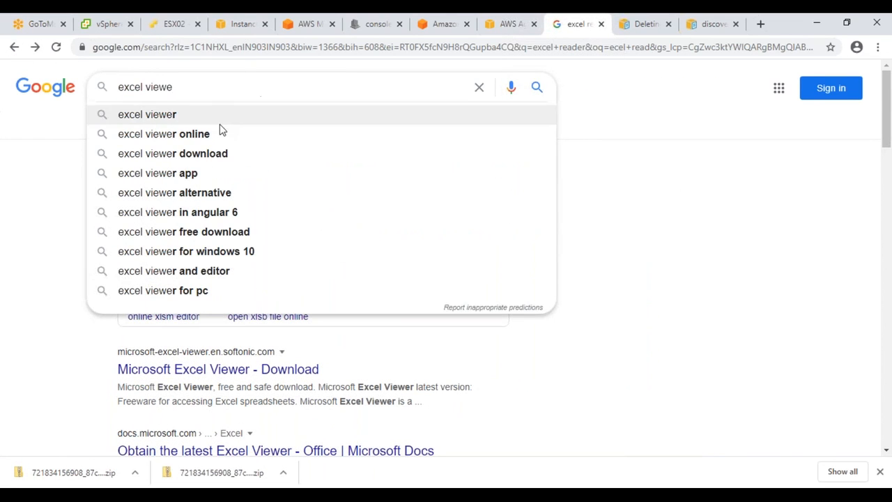
{"action": "left_click", "coordinate": [212, 135]}
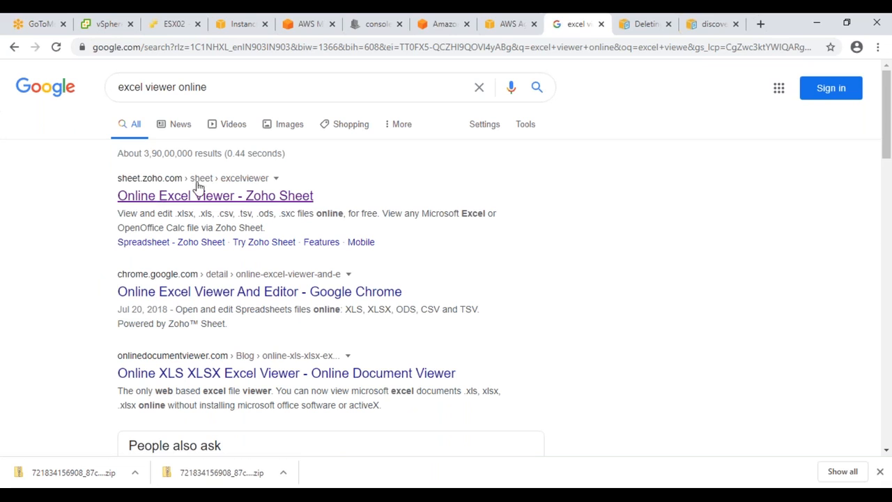
{"action": "double_click", "coordinate": [263, 96]}
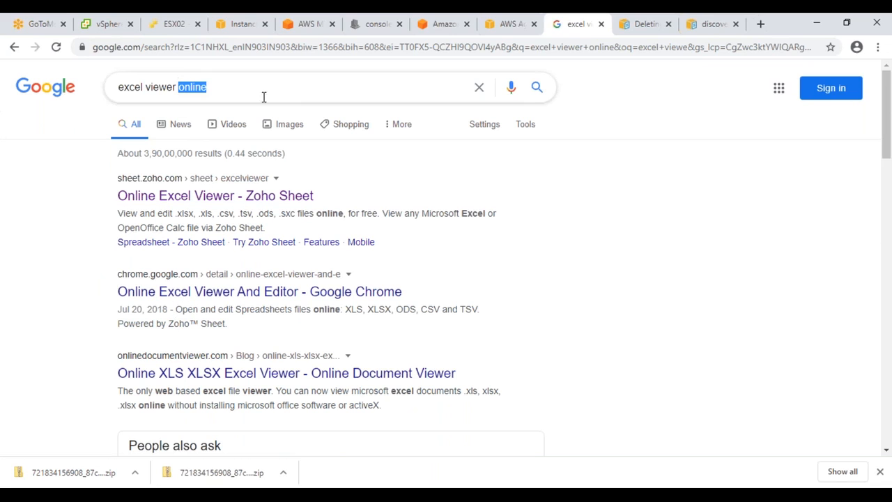
{"action": "key", "text": "BackSpace"}
{"action": "key", "text": "Return"}
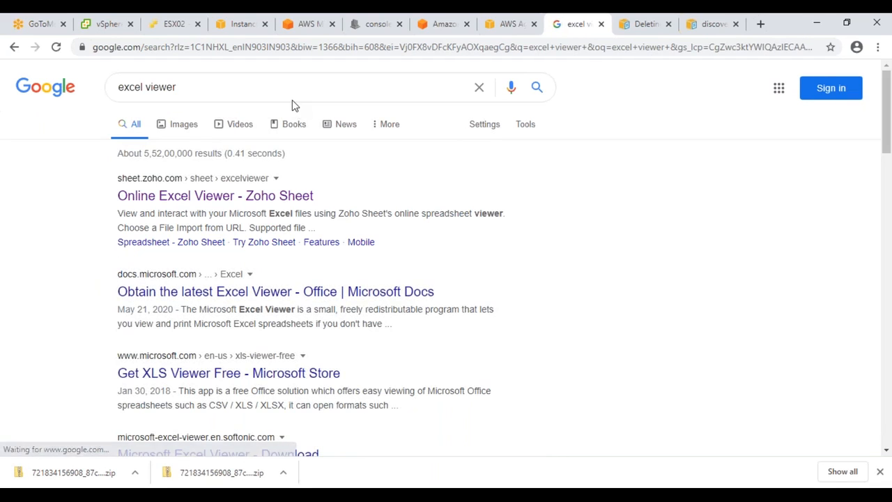
Step: Read the Microsoft Docs page noting Excel Viewer's retirement, alternatives and Office 365 renaming
{"action": "left_click", "coordinate": [225, 292]}
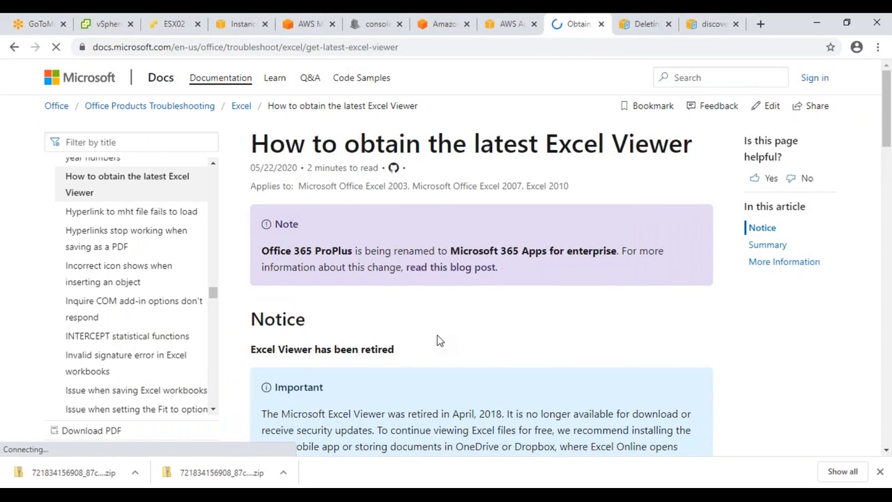
{"action": "left_click_drag", "start_coordinate": [418, 354], "coordinate": [264, 354]}
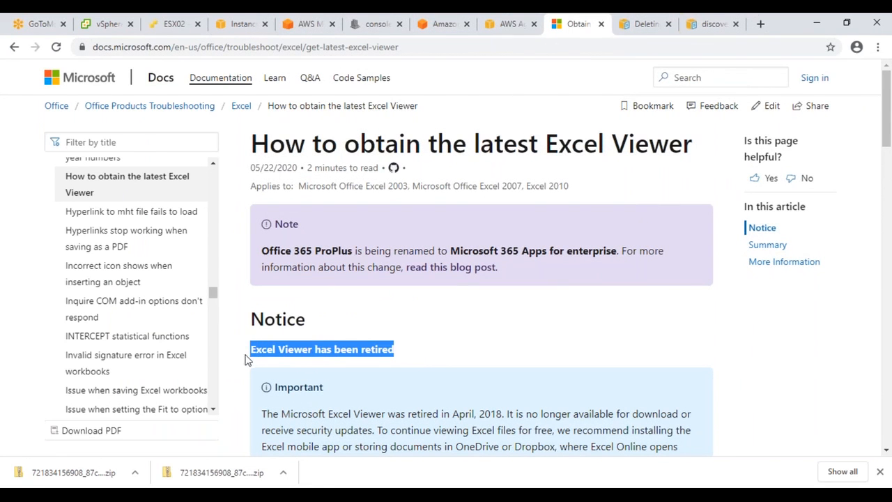
{"action": "scroll", "coordinate": [611, 330], "scroll_direction": "down", "scroll_amount": 2}
{"action": "left_click_drag", "start_coordinate": [550, 285], "coordinate": [640, 322]}
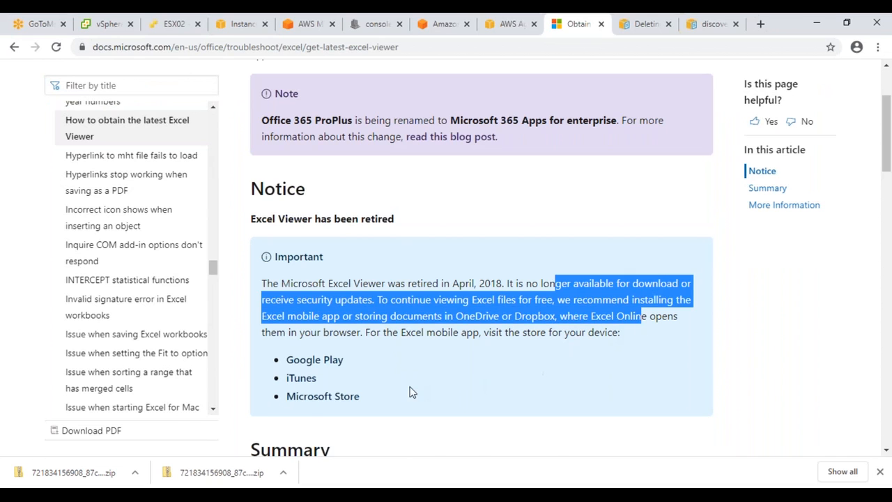
{"action": "scroll", "coordinate": [411, 392], "scroll_direction": "down", "scroll_amount": 3}
{"action": "scroll", "coordinate": [411, 392], "scroll_direction": "up", "scroll_amount": 5}
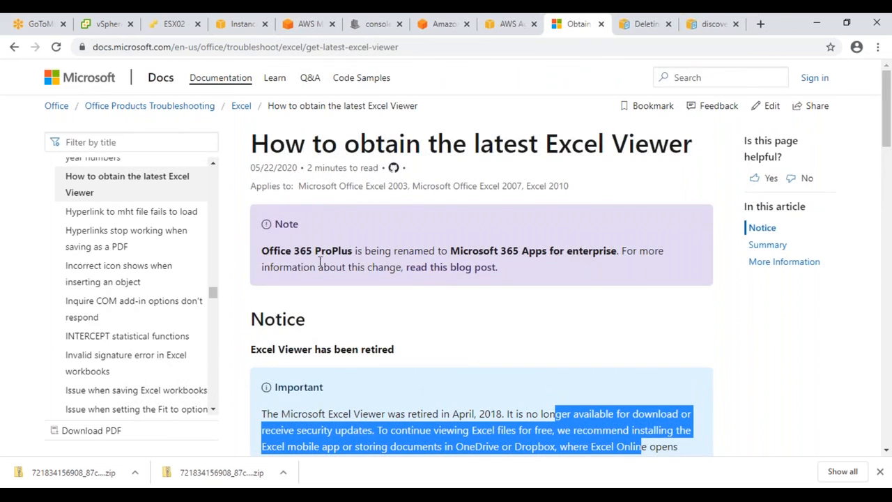
{"action": "left_click_drag", "start_coordinate": [352, 254], "coordinate": [677, 249]}
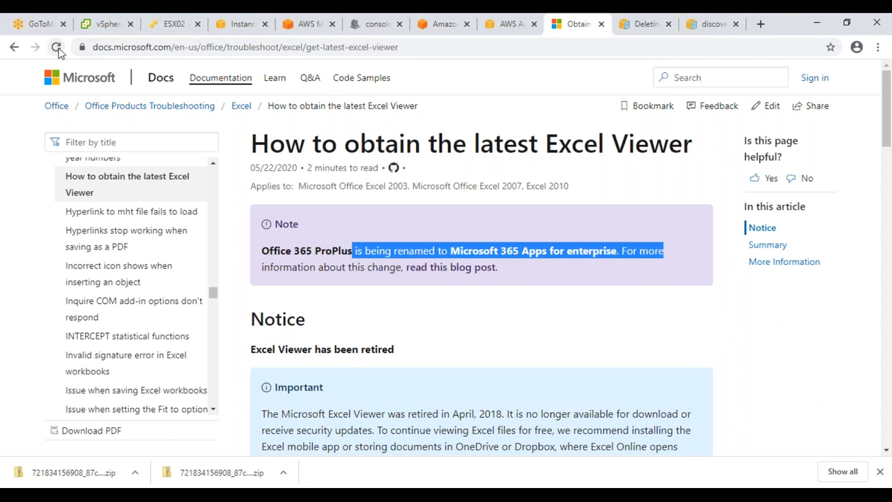
Step: Return to the excel viewer results and open the XLS Viewer Free store listing
{"action": "left_click", "coordinate": [14, 47]}
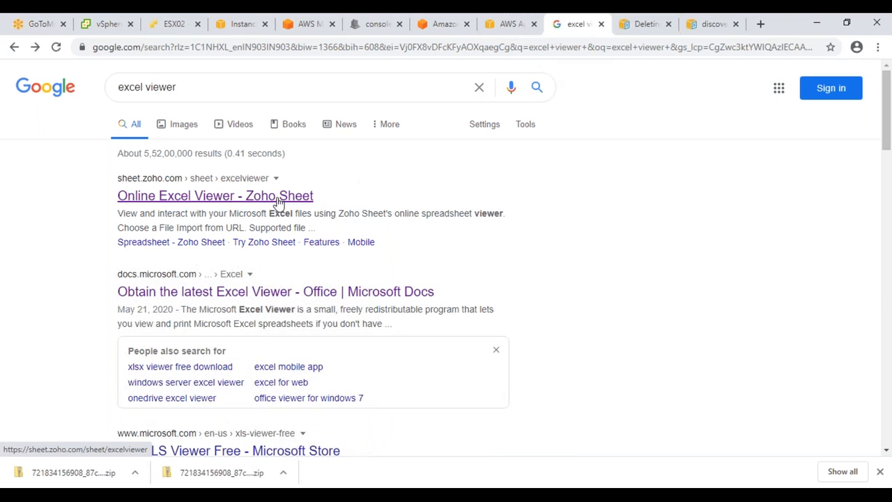
{"action": "scroll", "coordinate": [279, 201], "scroll_direction": "down", "scroll_amount": 1}
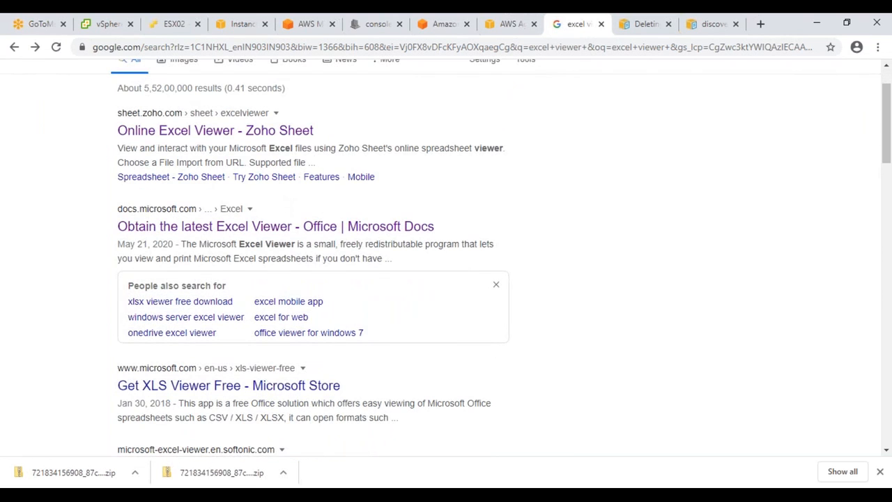
{"action": "left_click", "coordinate": [223, 393]}
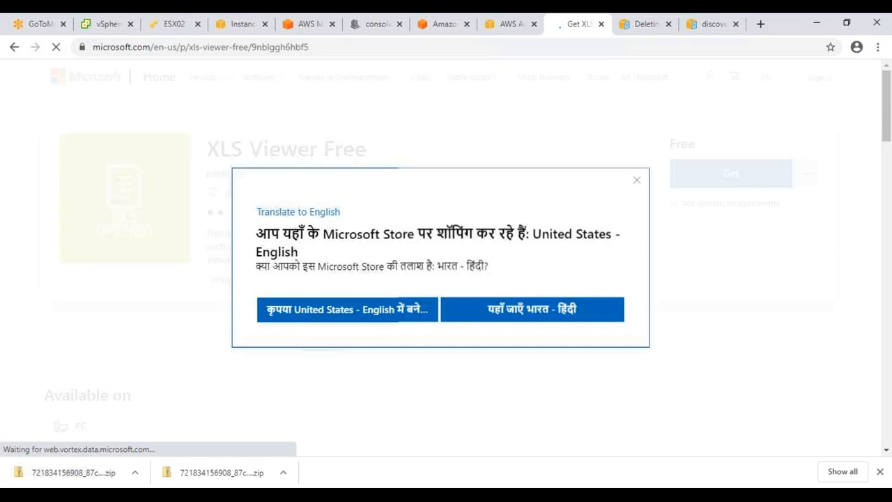
Step: Stay on the United States English Microsoft Store and get the free XLS Viewer app
{"action": "left_click", "coordinate": [366, 318]}
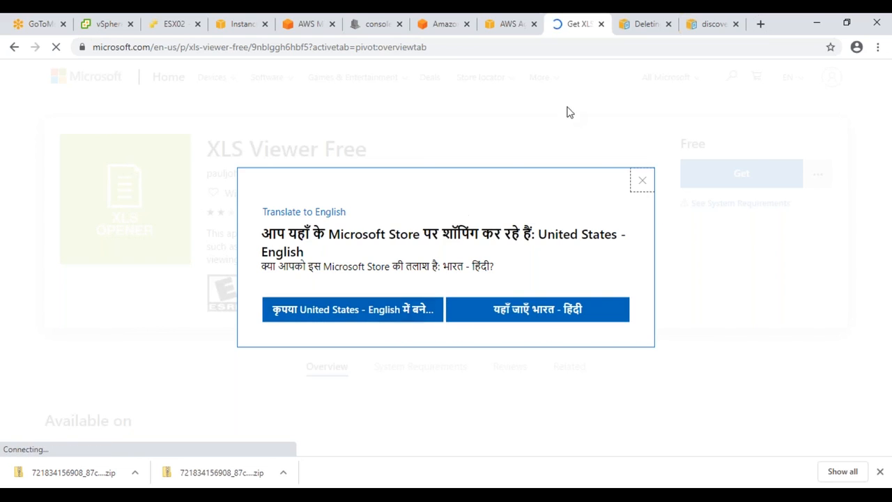
{"action": "left_click", "coordinate": [639, 183]}
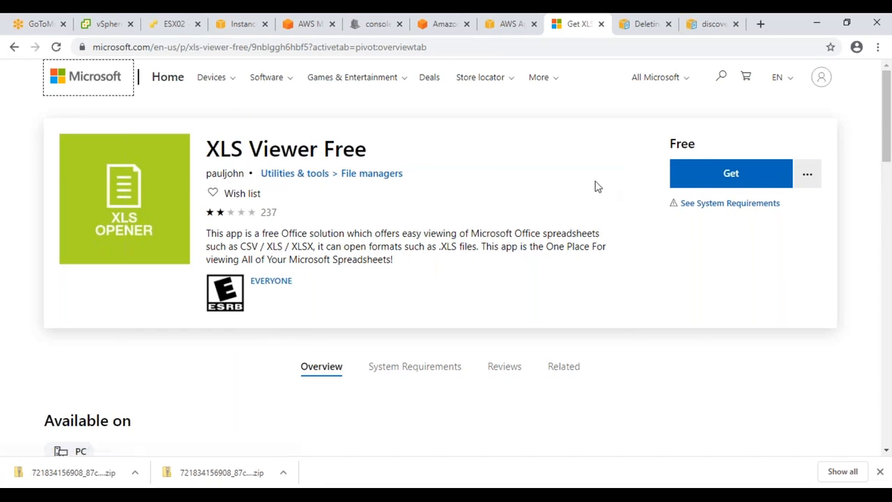
{"action": "left_click", "coordinate": [748, 183]}
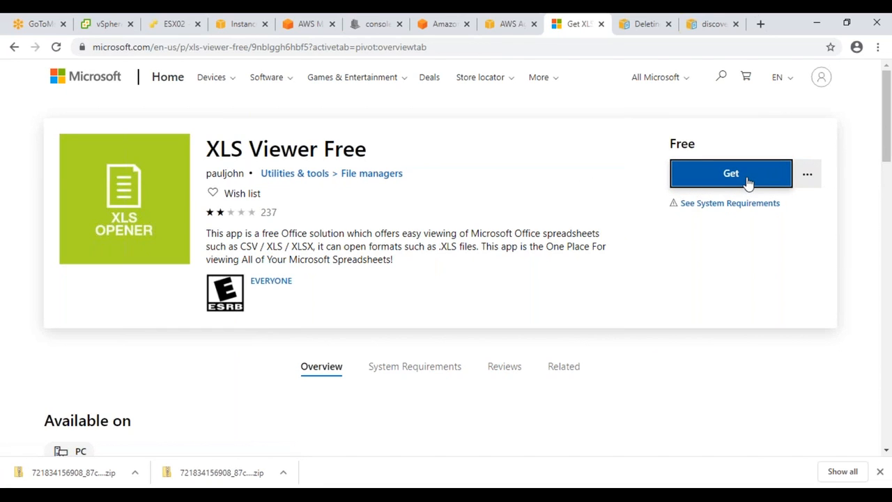
Step: Scroll through the XLS Viewer Free page, then switch back to the AWS service-linked role docs
{"action": "scroll", "coordinate": [685, 222], "scroll_direction": "down", "scroll_amount": 4}
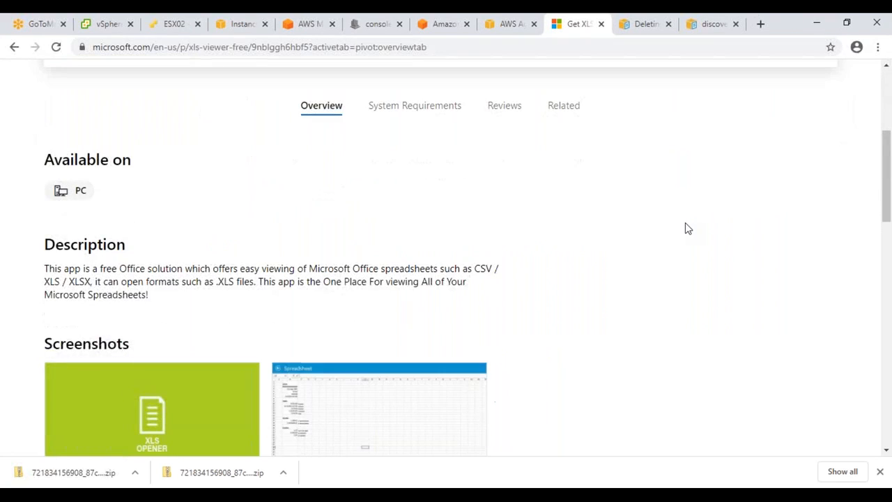
{"action": "scroll", "coordinate": [363, 305], "scroll_direction": "down", "scroll_amount": 5}
{"action": "scroll", "coordinate": [394, 330], "scroll_direction": "up", "scroll_amount": 8}
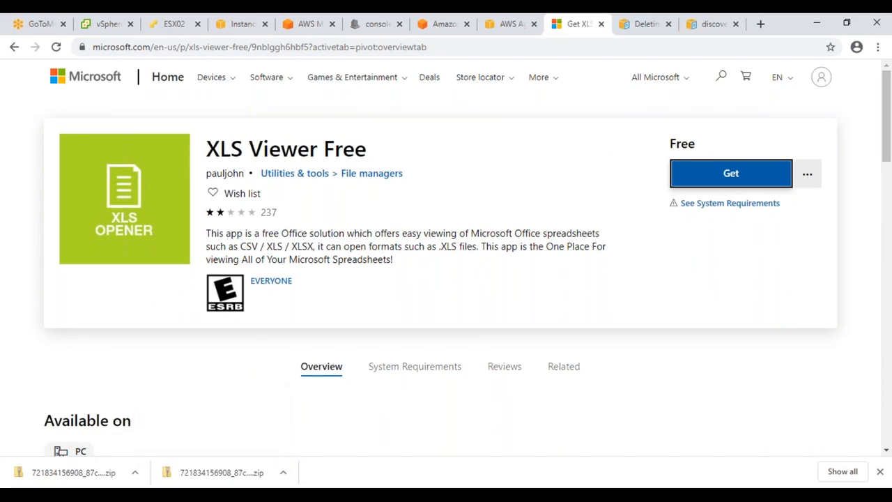
{"action": "mouse_move", "coordinate": [143, 495]}
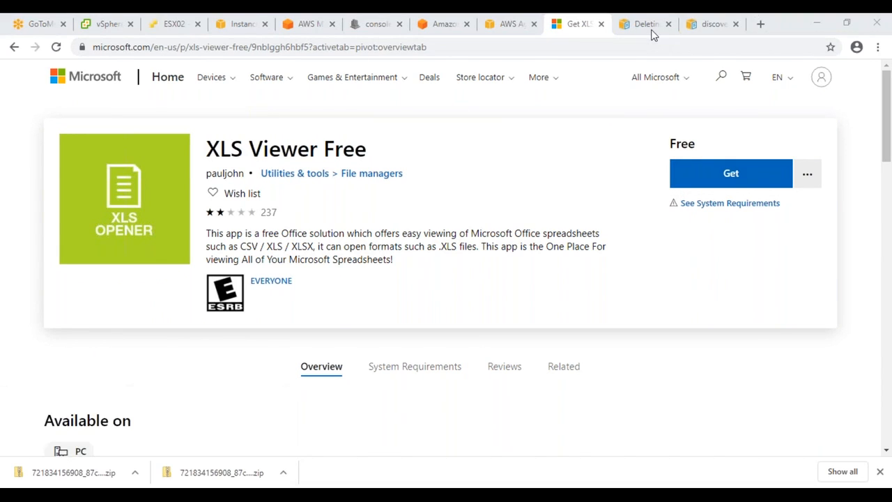
{"action": "left_click", "coordinate": [647, 25]}
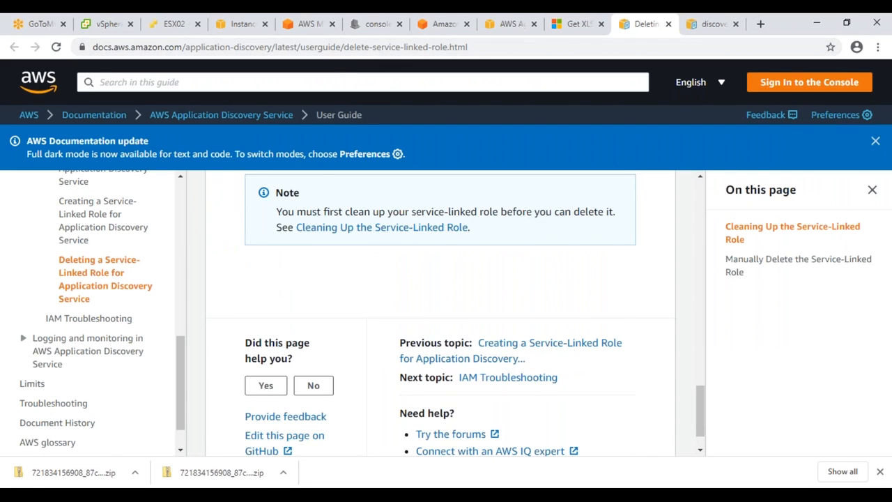
Step: Bring up the download folder holding the EC2InstanceRecommendations CSV from the taskbar
{"action": "mouse_move", "coordinate": [144, 496]}
{"action": "left_click", "coordinate": [195, 455]}
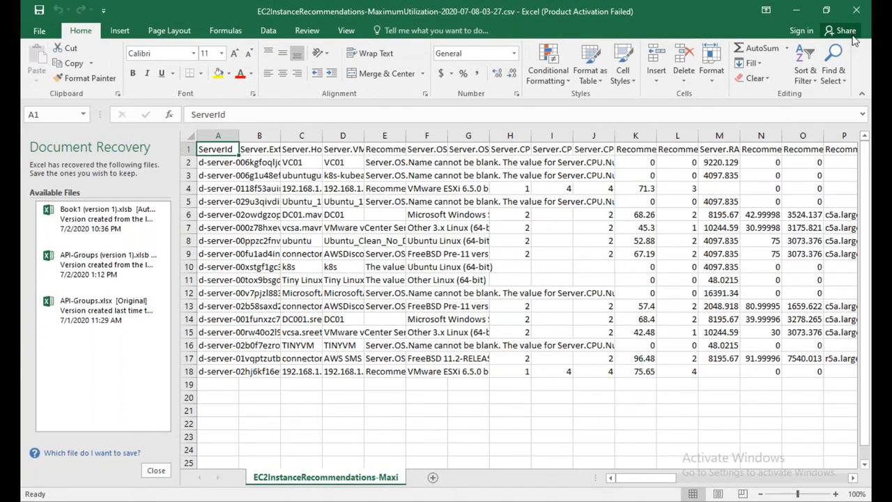
Step: Close the document recovery pane, discarding the recovered files
{"action": "left_click", "coordinate": [155, 471]}
{"action": "left_click", "coordinate": [156, 471]}
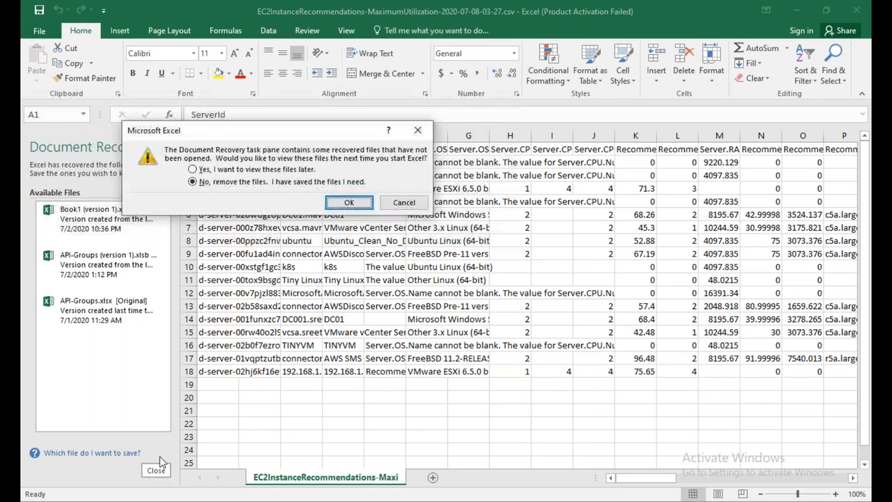
{"action": "left_click", "coordinate": [349, 203]}
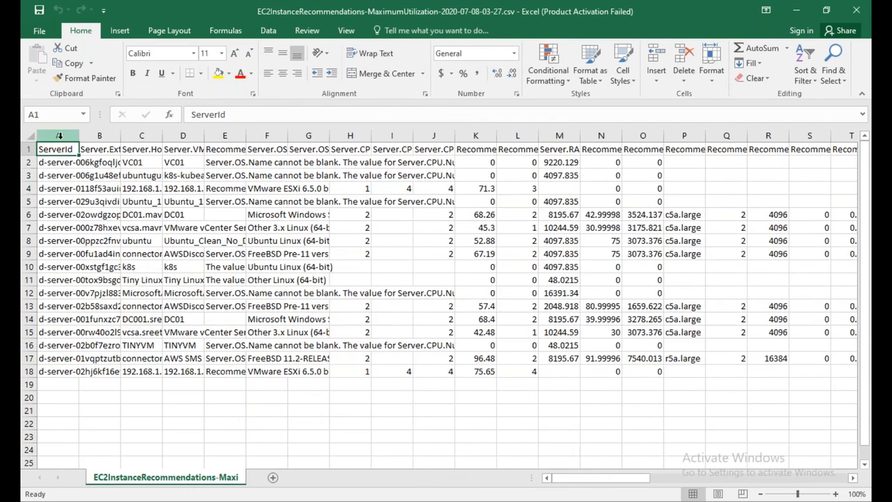
Step: AutoFit every column, check row 15's recommended RAM, and select the column headers E through O
{"action": "left_click", "coordinate": [28, 137]}
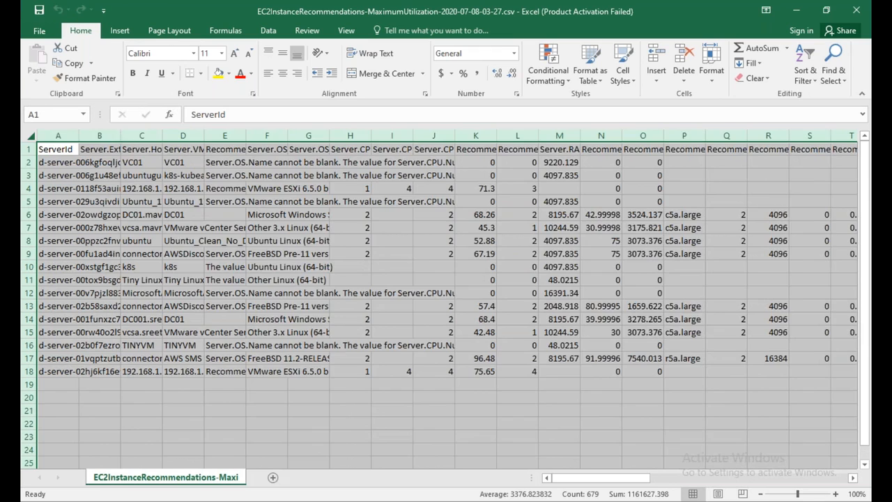
{"action": "double_click", "coordinate": [121, 136]}
{"action": "left_click", "coordinate": [293, 335]}
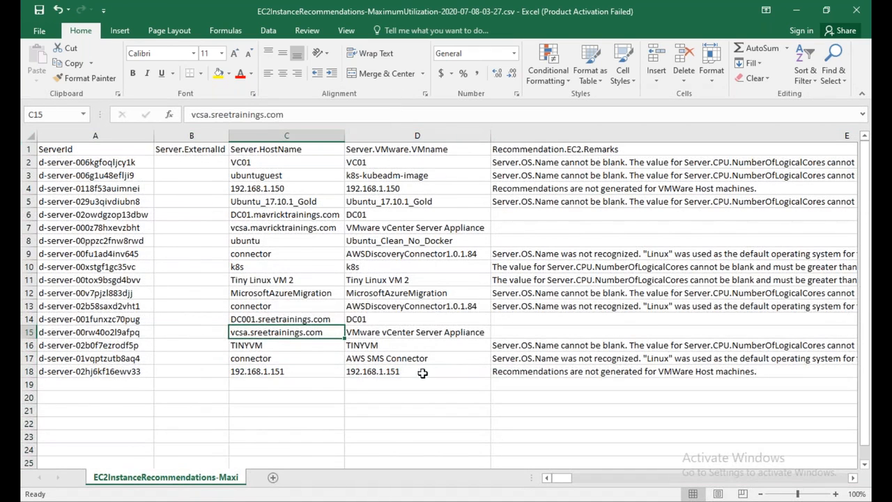
{"action": "key", "text": "Right"}
{"action": "key", "text": "Right"}
{"action": "key", "text": "Right"}
{"action": "key", "text": "Right"}
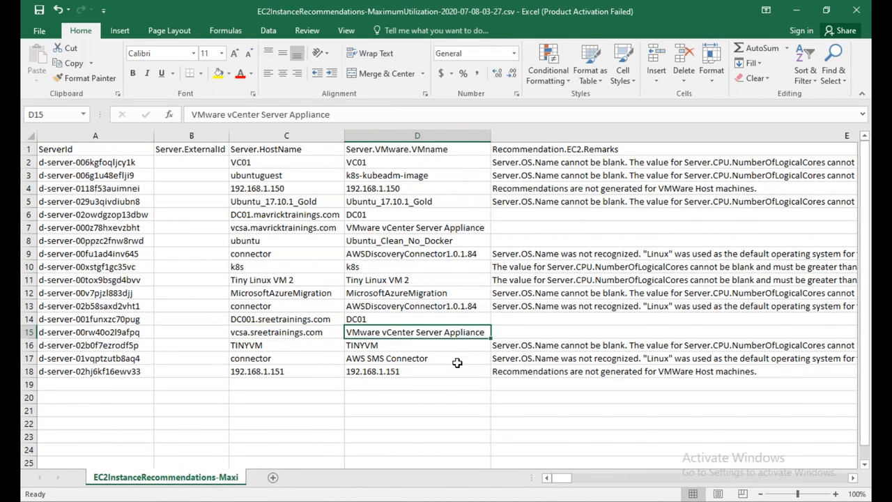
{"action": "key", "text": "Right"}
{"action": "key", "text": "Right"}
{"action": "key", "text": "Right"}
{"action": "key", "text": "Right"}
{"action": "key", "text": "Right"}
{"action": "key", "text": "Right"}
{"action": "key", "text": "Right"}
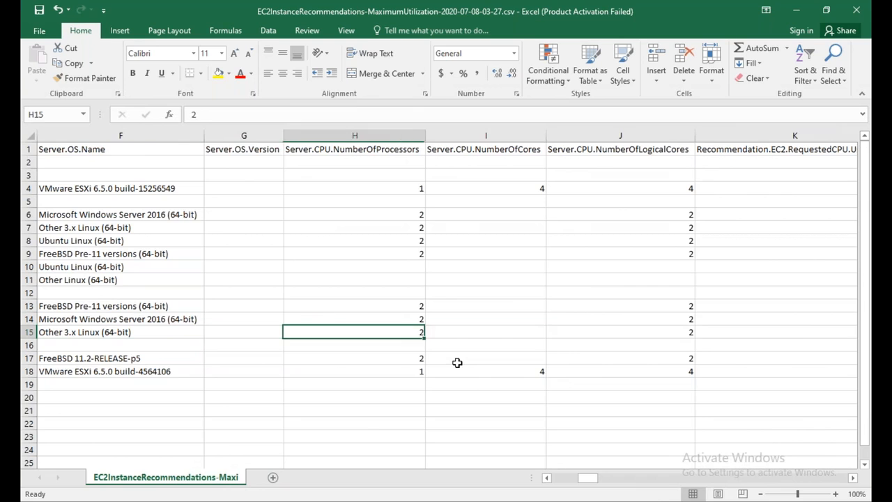
{"action": "key", "text": "Right"}
{"action": "key", "text": "Right"}
{"action": "key", "text": "Right"}
{"action": "key", "text": "Right"}
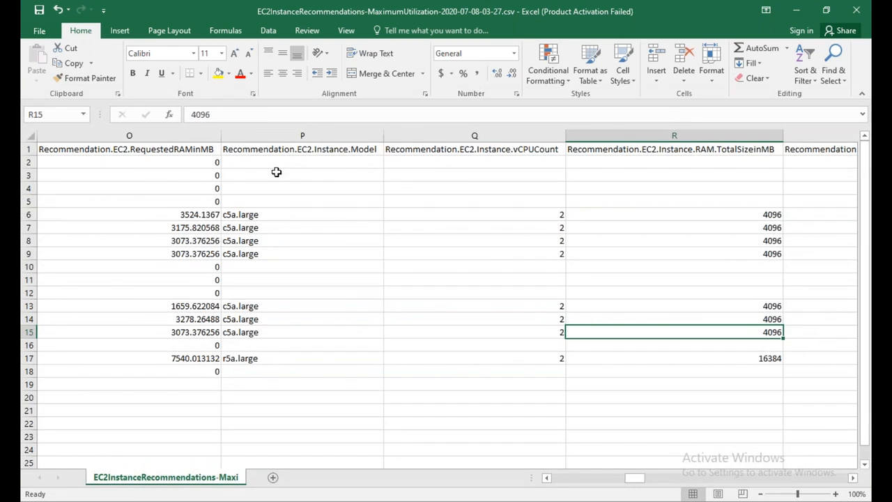
{"action": "left_click_drag", "start_coordinate": [204, 135], "coordinate": [510, 132]}
{"action": "right_click", "coordinate": [510, 133]}
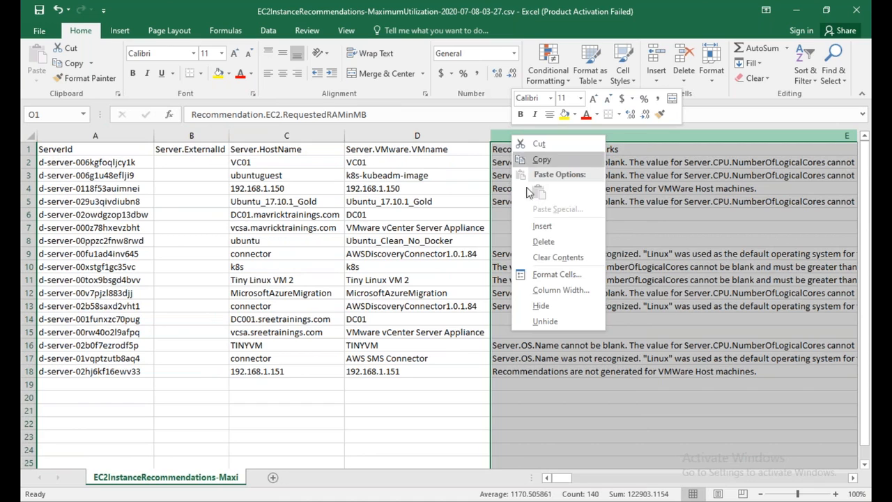
Step: Hide columns E–O and cancel the prompt to overwrite existing data
{"action": "left_click", "coordinate": [542, 306]}
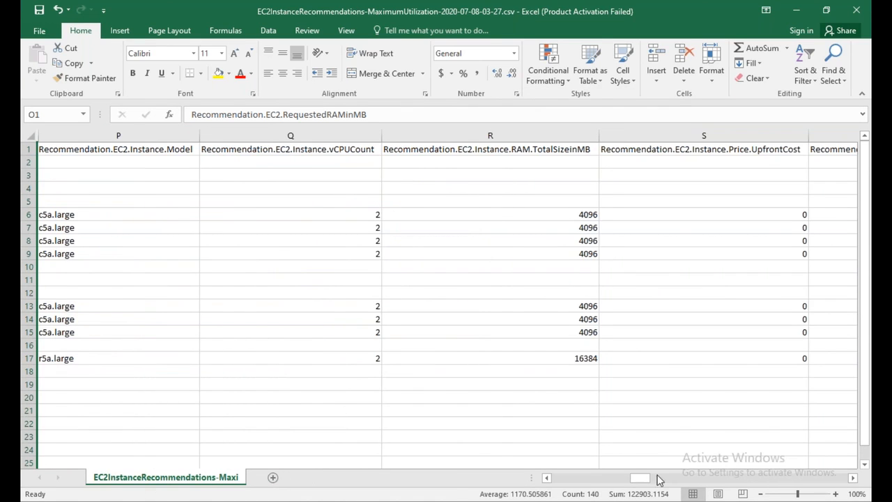
{"action": "left_click", "coordinate": [547, 478]}
{"action": "left_click", "coordinate": [546, 478]}
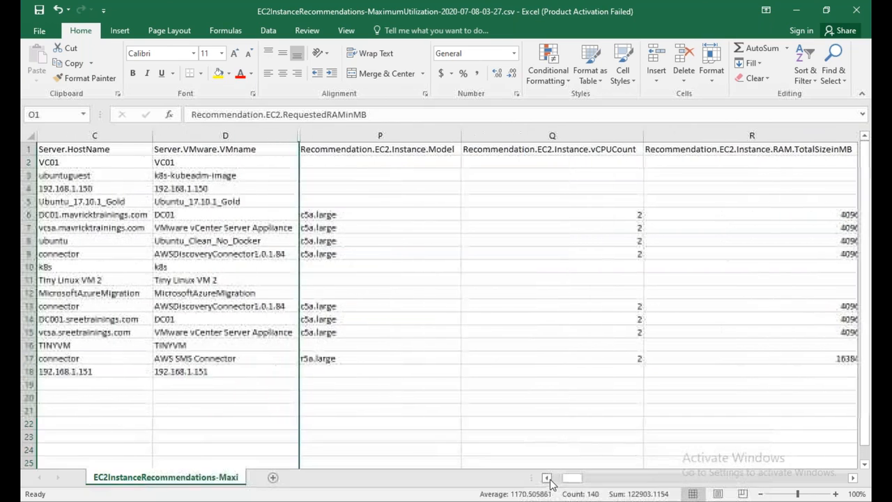
{"action": "left_click", "coordinate": [464, 315]}
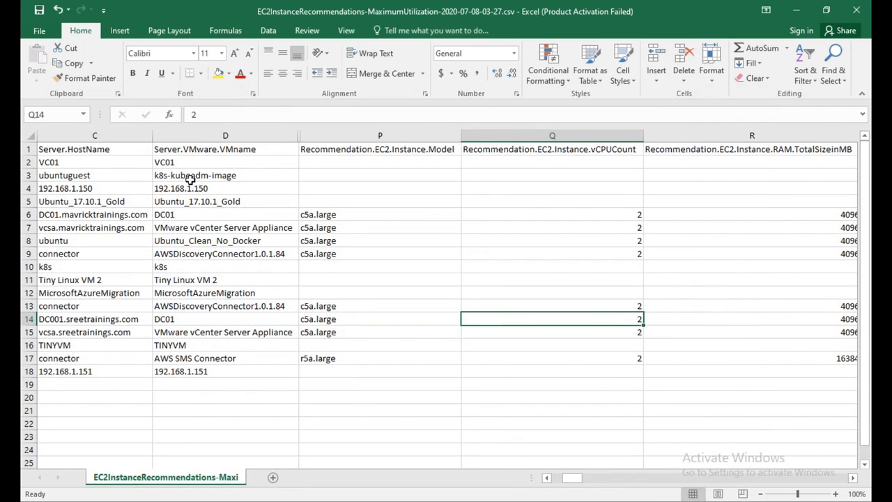
{"action": "left_click_drag", "start_coordinate": [218, 228], "coordinate": [341, 334]}
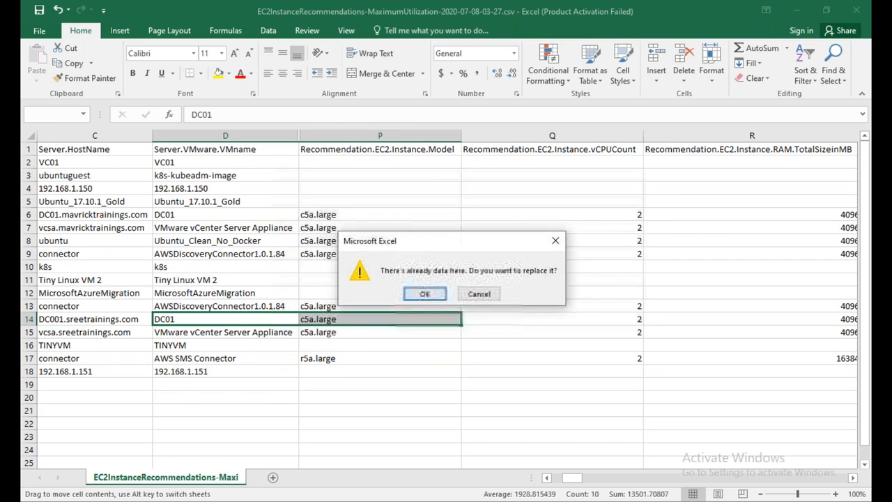
{"action": "left_click", "coordinate": [479, 293]}
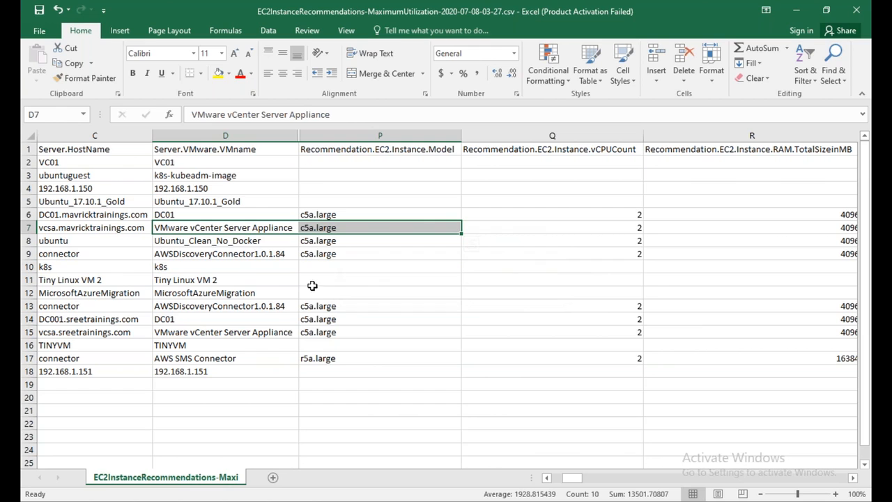
Step: Dismiss the Office activation notice and select the instance models in P6:P9 and P13:P15
{"action": "left_click", "coordinate": [167, 281]}
{"action": "left_click", "coordinate": [168, 293]}
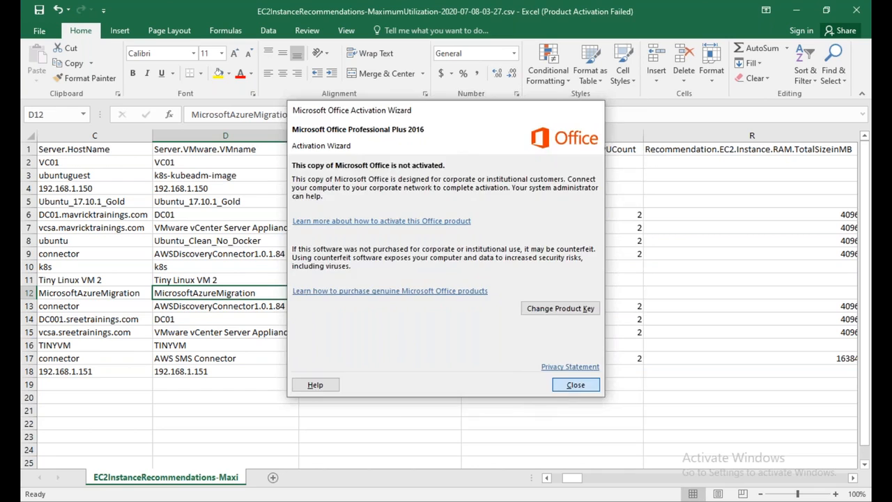
{"action": "left_click", "coordinate": [558, 389]}
{"action": "left_click", "coordinate": [216, 167]}
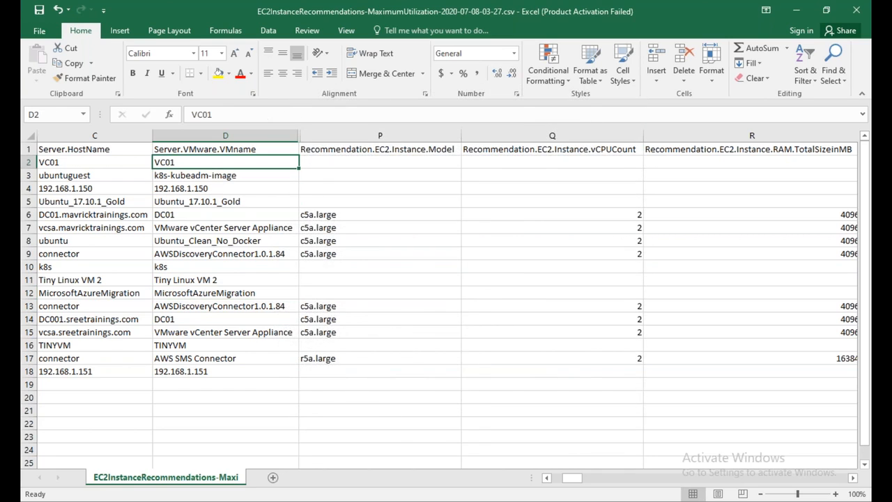
{"action": "left_click", "coordinate": [319, 216]}
{"action": "left_click_drag", "start_coordinate": [322, 228], "coordinate": [319, 254]}
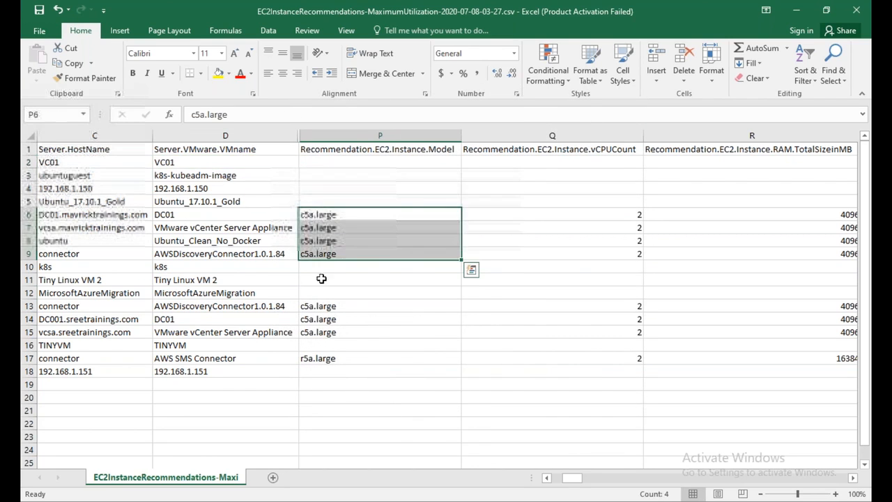
{"action": "left_click_drag", "start_coordinate": [319, 306], "coordinate": [319, 333]}
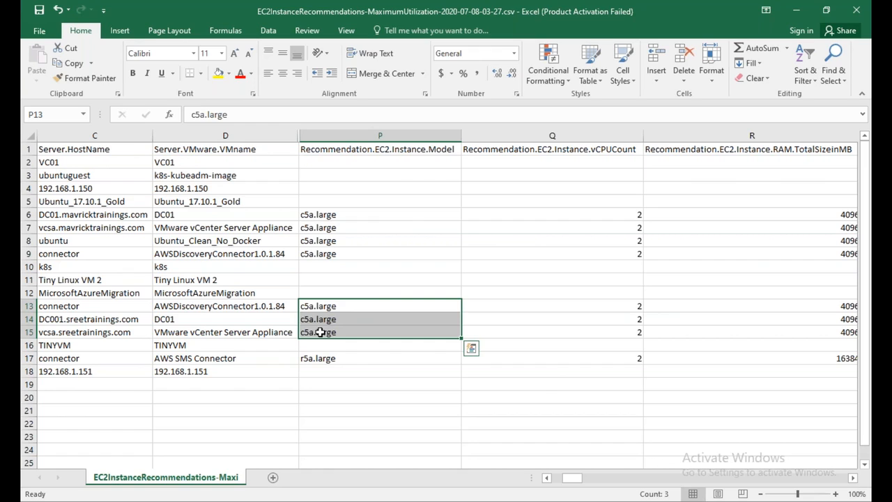
{"action": "left_click_drag", "start_coordinate": [574, 482], "coordinate": [571, 482]}
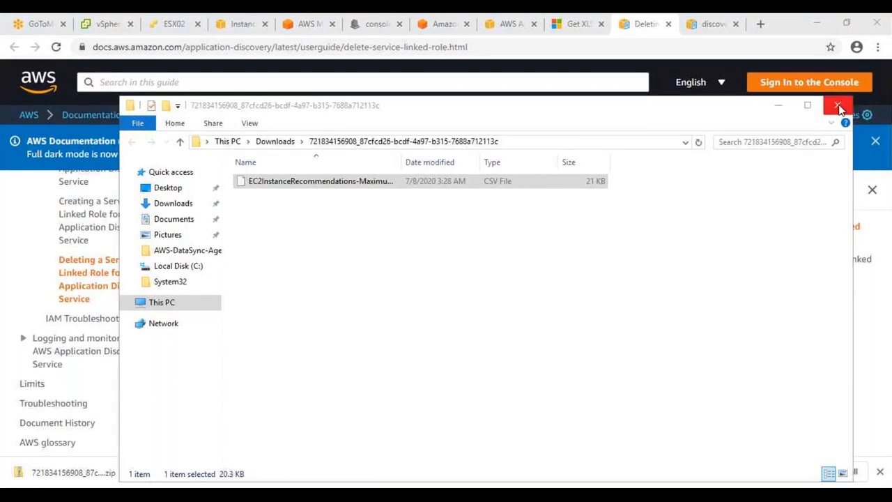
Step: Close File Explorer to return to the guide on deleting the Application Discovery service-linked role
{"action": "left_click", "coordinate": [838, 109]}
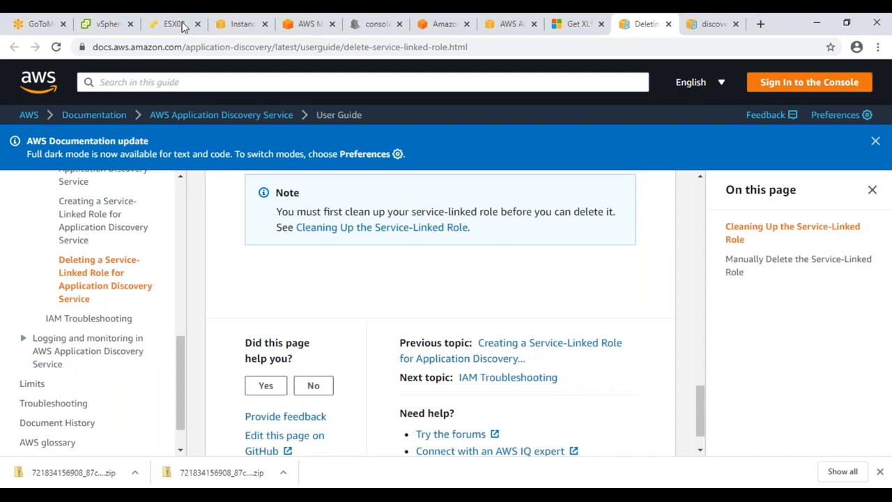
Step: Open Server Migration Service in a new tab and view its SMS Connectors list
{"action": "left_click", "coordinate": [235, 26]}
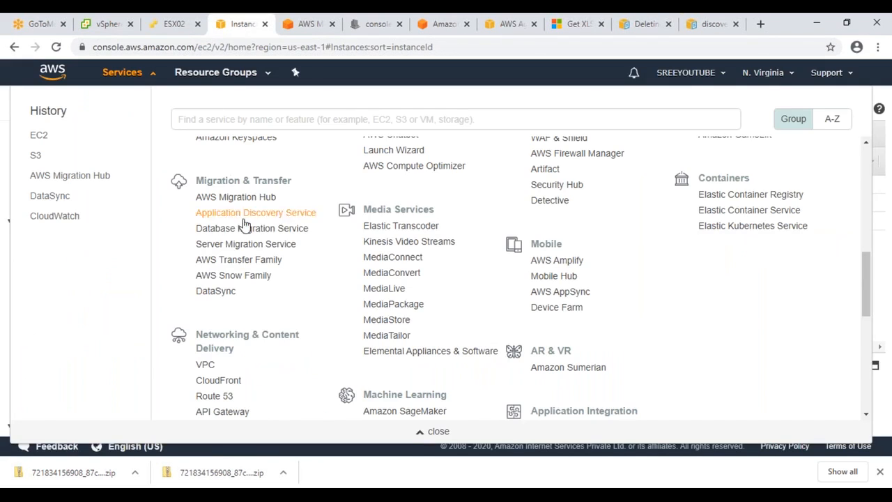
{"action": "right_click", "coordinate": [248, 246]}
{"action": "left_click", "coordinate": [281, 255]}
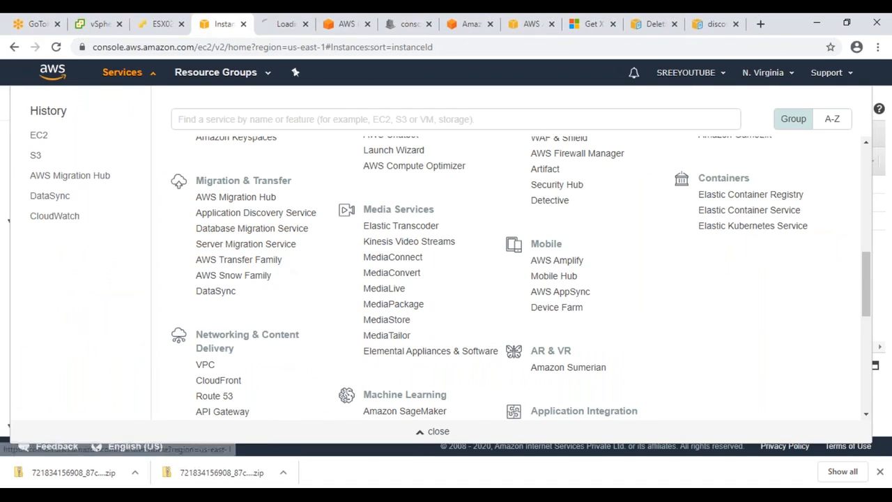
{"action": "left_click", "coordinate": [270, 28]}
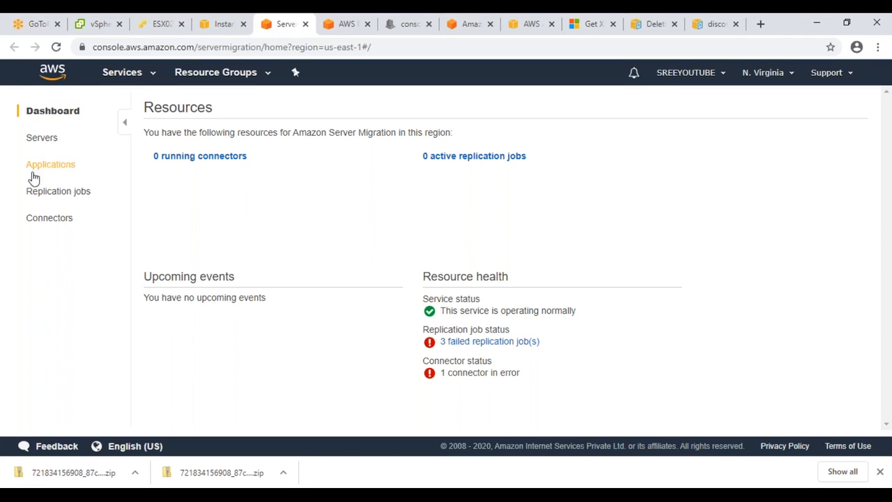
{"action": "left_click", "coordinate": [48, 221]}
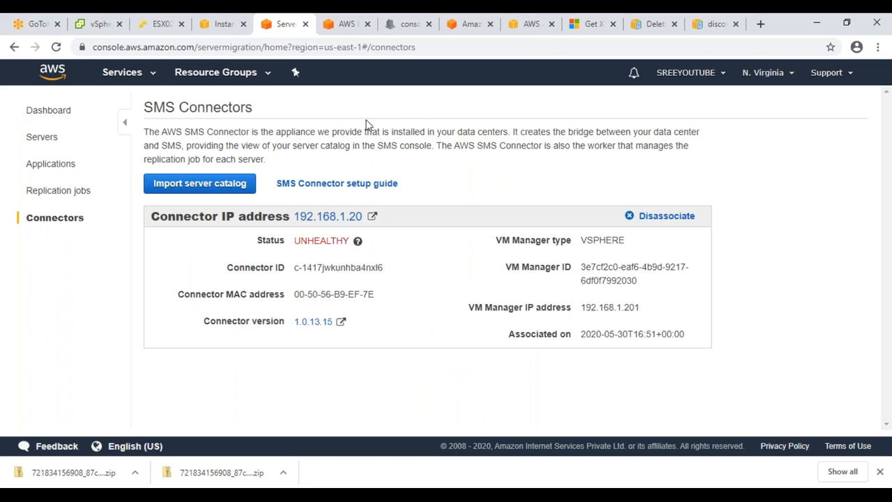
Step: Disassociate the unhealthy 192.168.1.20 connector, refresh, and open the SMS Connector setup guide
{"action": "left_click", "coordinate": [662, 216]}
{"action": "left_click", "coordinate": [586, 201]}
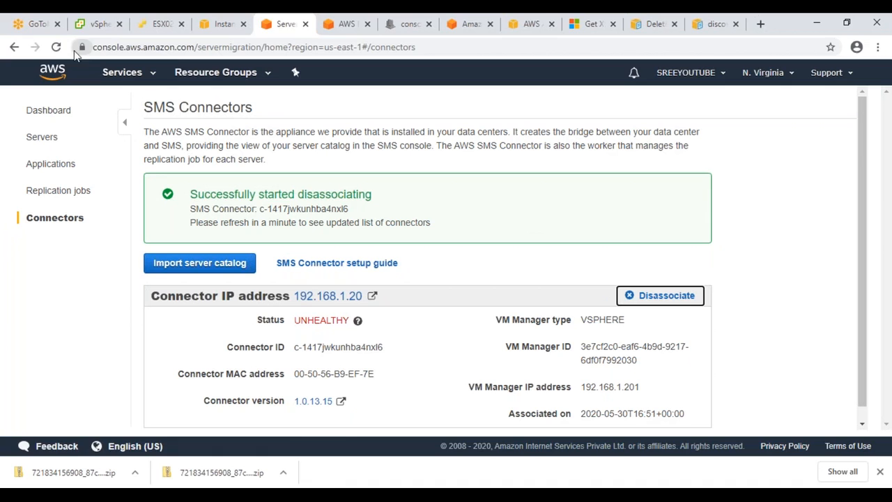
{"action": "left_click", "coordinate": [56, 48]}
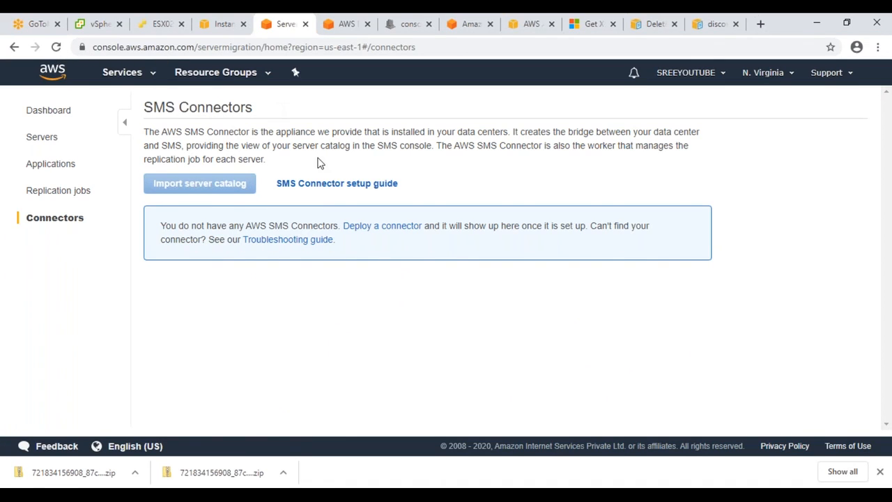
{"action": "left_click", "coordinate": [338, 184]}
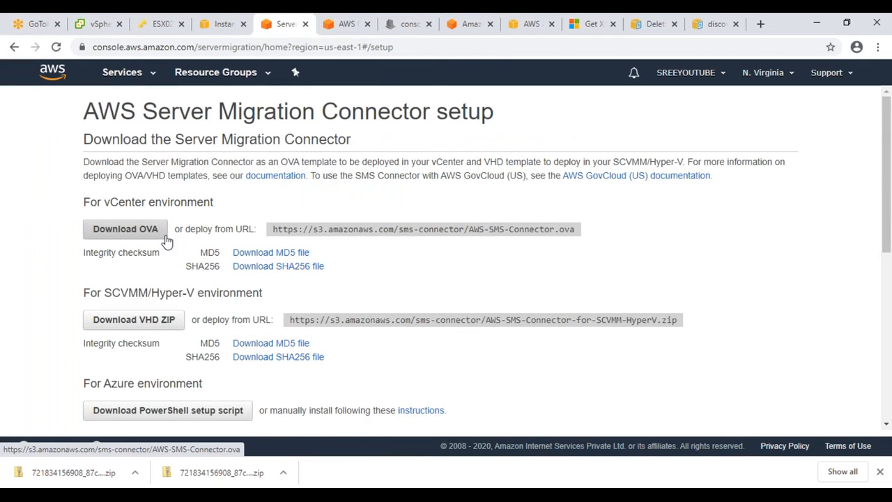
Step: Highlight the SCVMM/Hyper-V and Azure section headings on the connector setup page
{"action": "left_click_drag", "start_coordinate": [138, 292], "coordinate": [262, 293]}
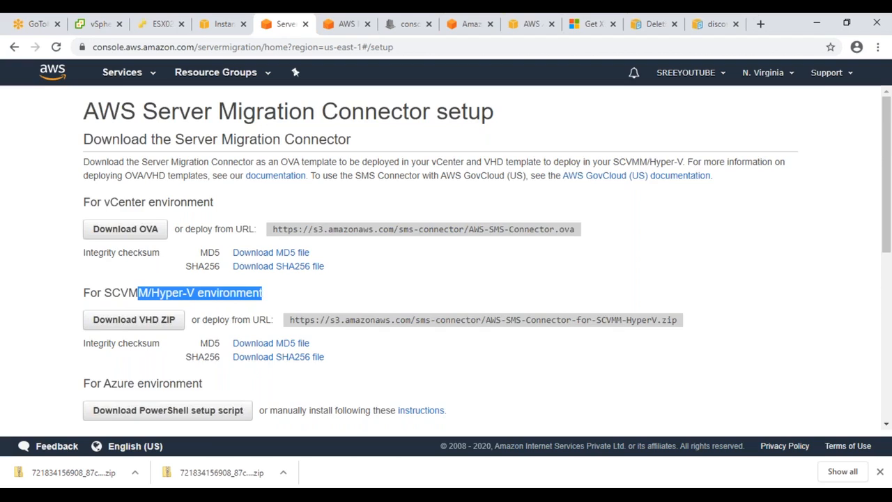
{"action": "scroll", "coordinate": [176, 264], "scroll_direction": "down", "scroll_amount": 2}
{"action": "left_click_drag", "start_coordinate": [213, 257], "coordinate": [70, 263]}
{"action": "left_click_drag", "start_coordinate": [84, 256], "coordinate": [207, 260]}
{"action": "scroll", "coordinate": [206, 260], "scroll_direction": "up", "scroll_amount": 2}
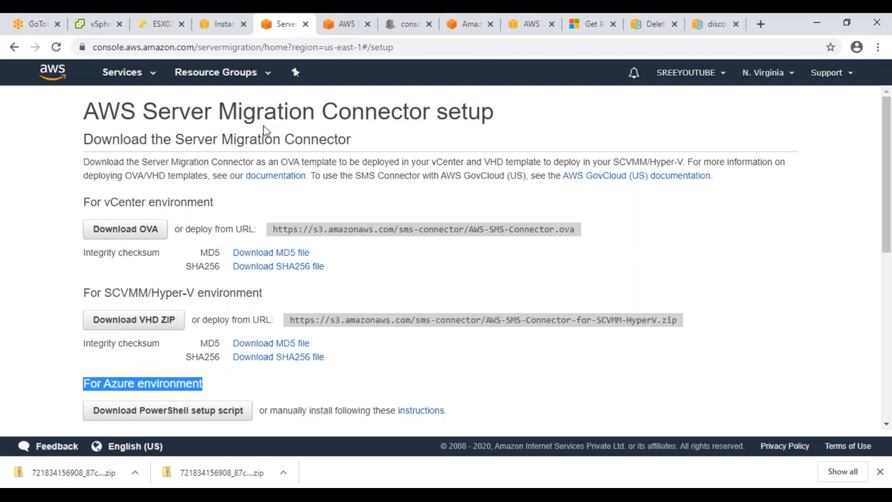
Step: Start the vCenter AWS-SMS-Connector.ova download, cancel it, and hide the downloads bar
{"action": "left_click", "coordinate": [144, 229]}
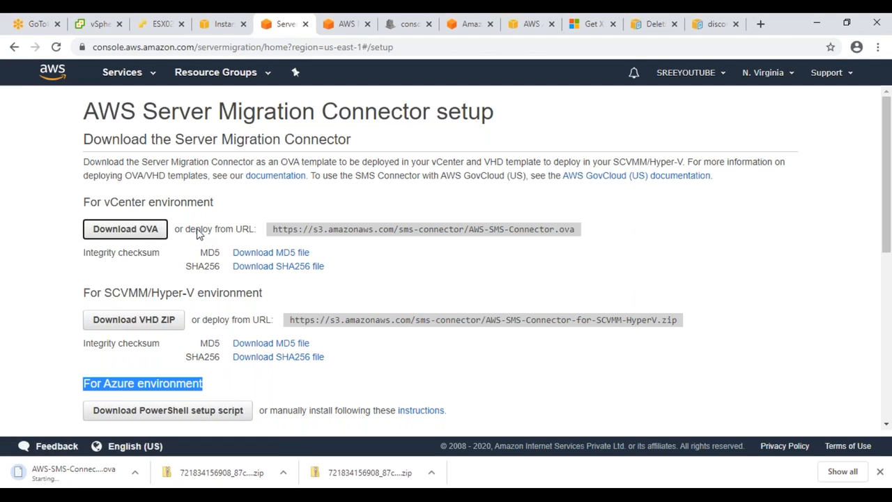
{"action": "right_click", "coordinate": [63, 478]}
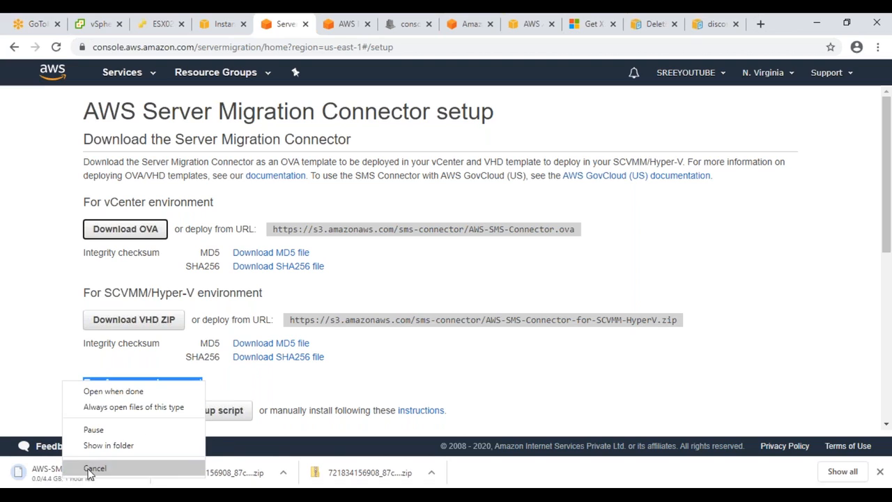
{"action": "left_click", "coordinate": [91, 466]}
{"action": "left_click", "coordinate": [880, 472]}
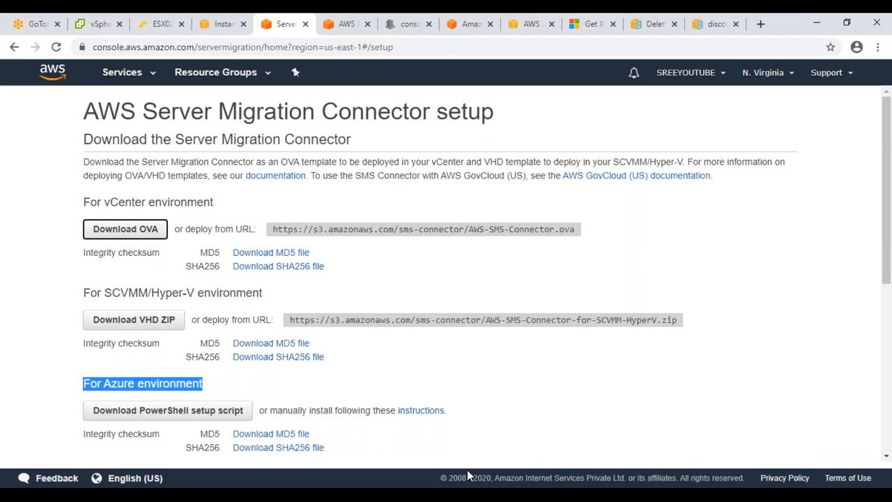
Step: Permanently delete the numbered download folder, its three zips and AWS-DataSync-Agent-VMWare from Downloads
{"action": "key", "text": "alt+Tab"}
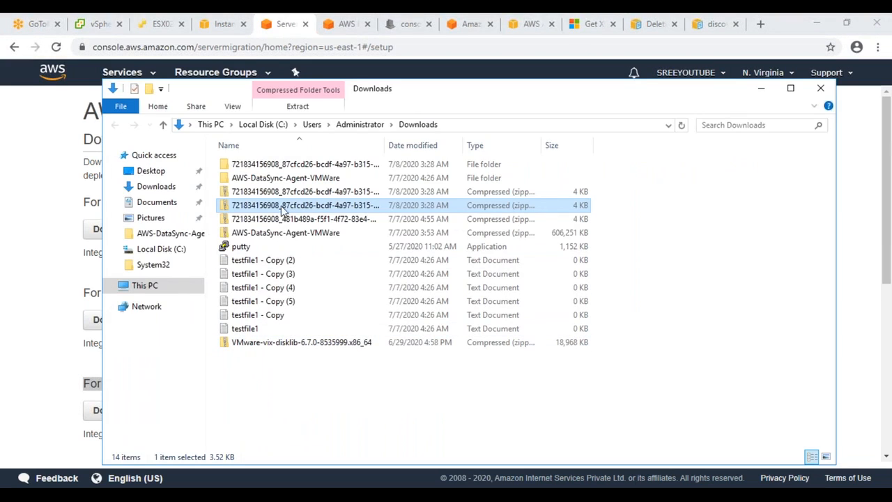
{"action": "left_click", "coordinate": [312, 166]}
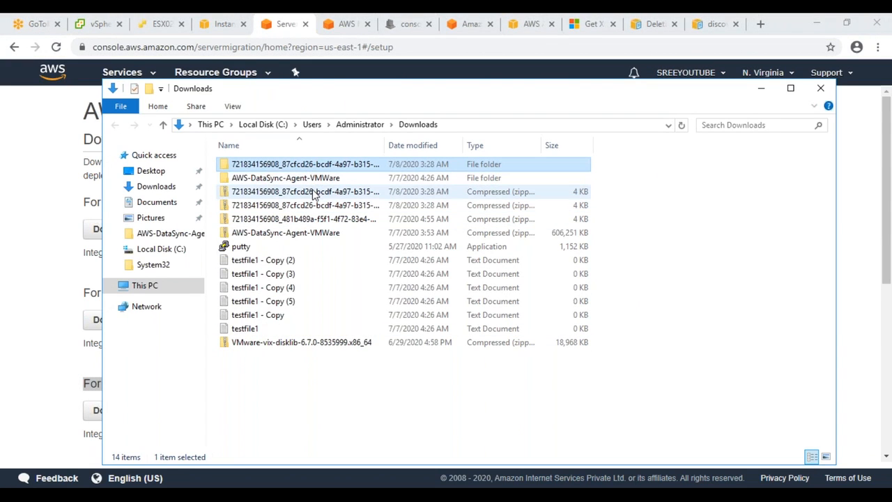
{"action": "left_click_drag", "start_coordinate": [313, 194], "coordinate": [313, 225]}
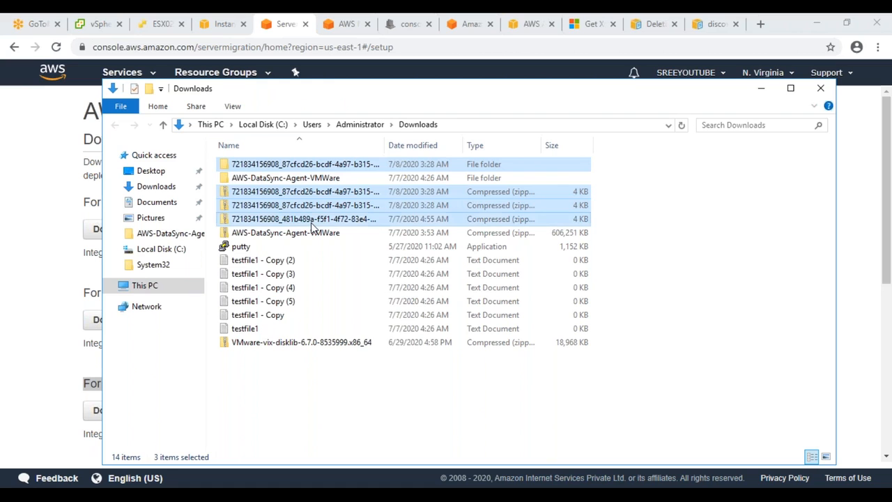
{"action": "left_click", "coordinate": [318, 179], "text": "ctrl"}
{"action": "key", "text": "shift+Delete"}
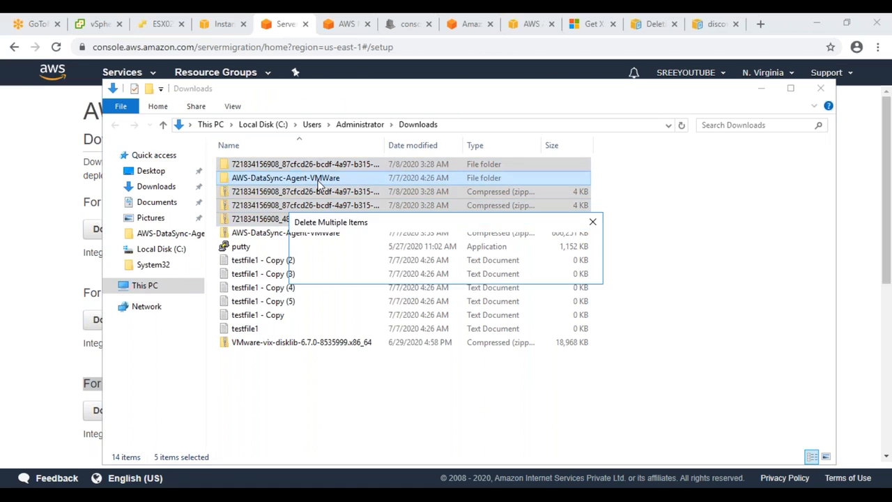
{"action": "key", "text": "Return"}
Step: Browse Desktop and Local Disk (C:) and select the AWS-SMS-Connector.ova file
{"action": "left_click", "coordinate": [300, 278]}
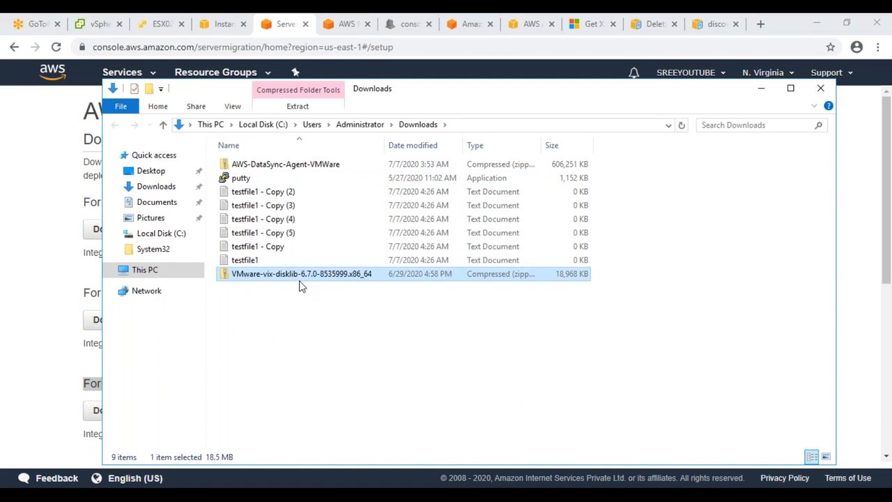
{"action": "left_click", "coordinate": [174, 172]}
{"action": "left_click", "coordinate": [155, 233]}
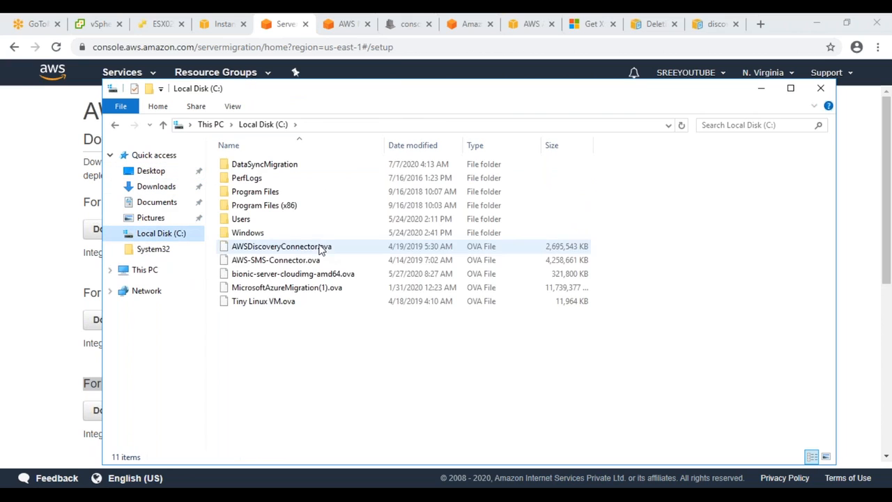
{"action": "left_click", "coordinate": [294, 263]}
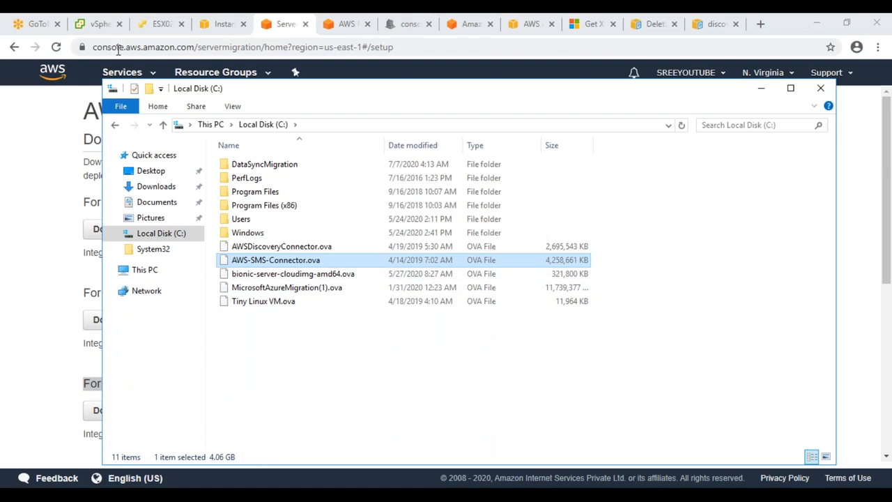
{"action": "left_click", "coordinate": [96, 24]}
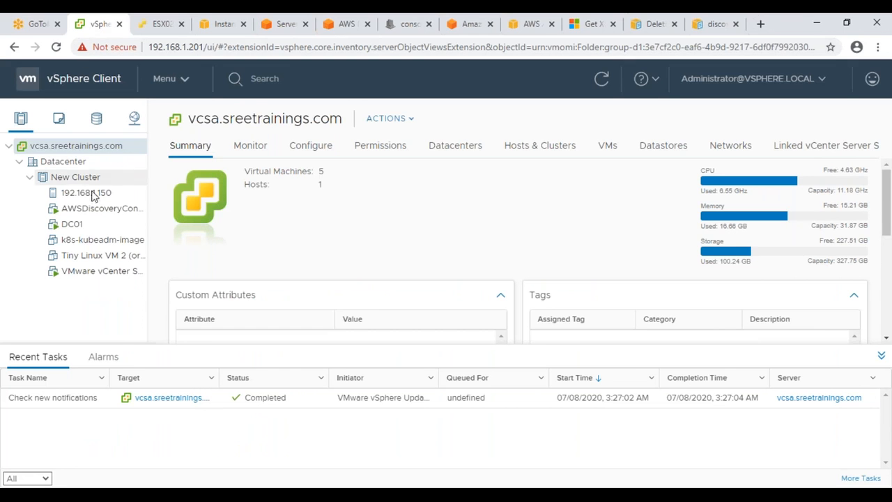
Step: View the AWSDiscoveryConnector1.0.1.84 VM summary and its Actions menu, then dismiss the menu
{"action": "left_click", "coordinate": [104, 210]}
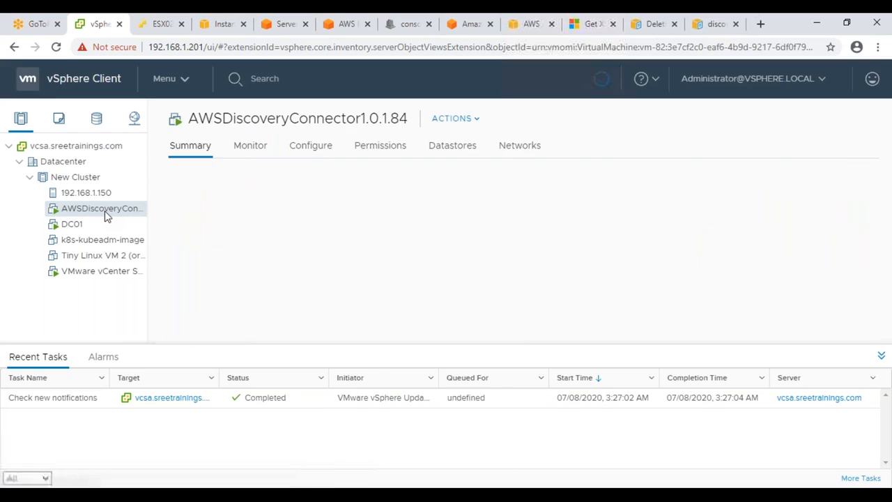
{"action": "right_click", "coordinate": [104, 211]}
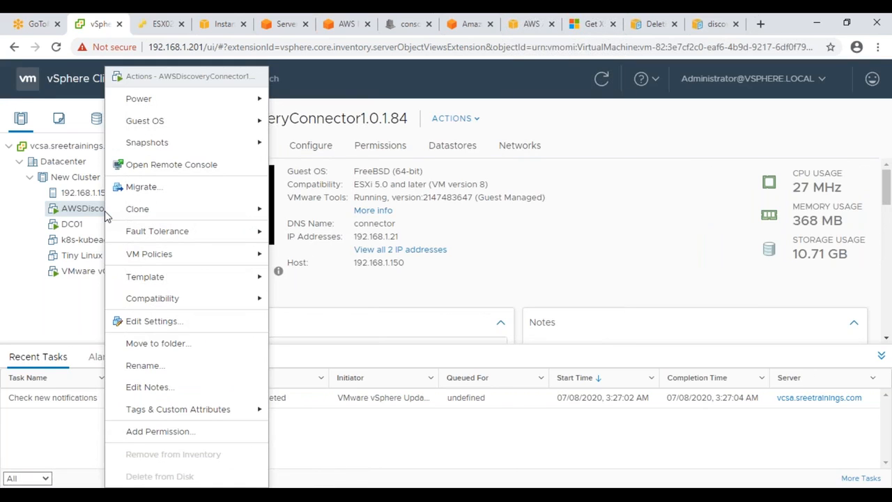
{"action": "mouse_move", "coordinate": [139, 209]}
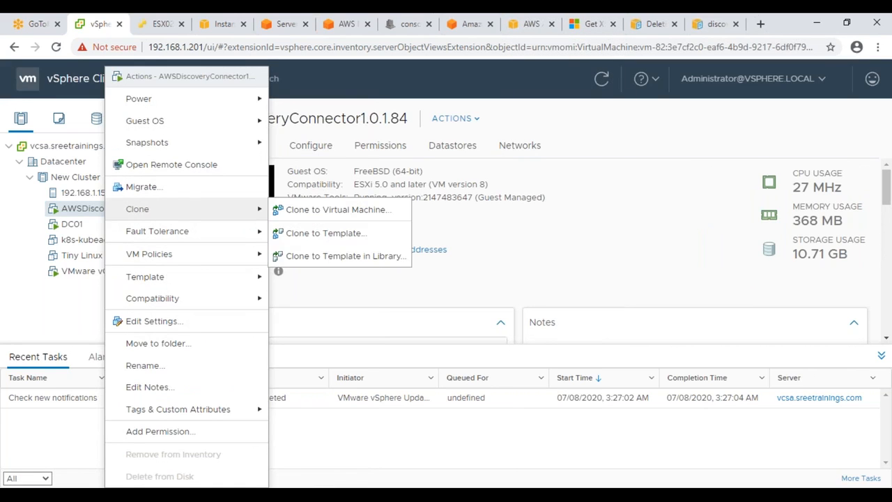
{"action": "left_click", "coordinate": [451, 285]}
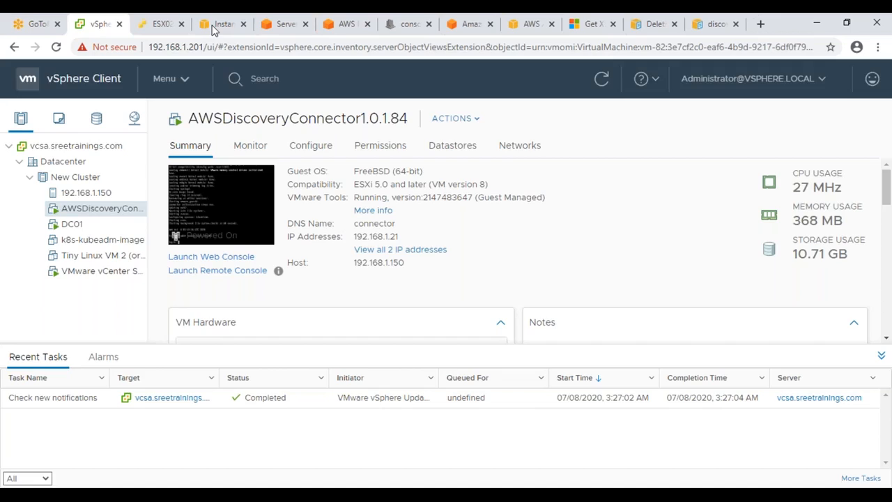
Step: Move through the EC2 and SMS tabs to the Migration Hub export recommendations page
{"action": "left_click", "coordinate": [213, 28]}
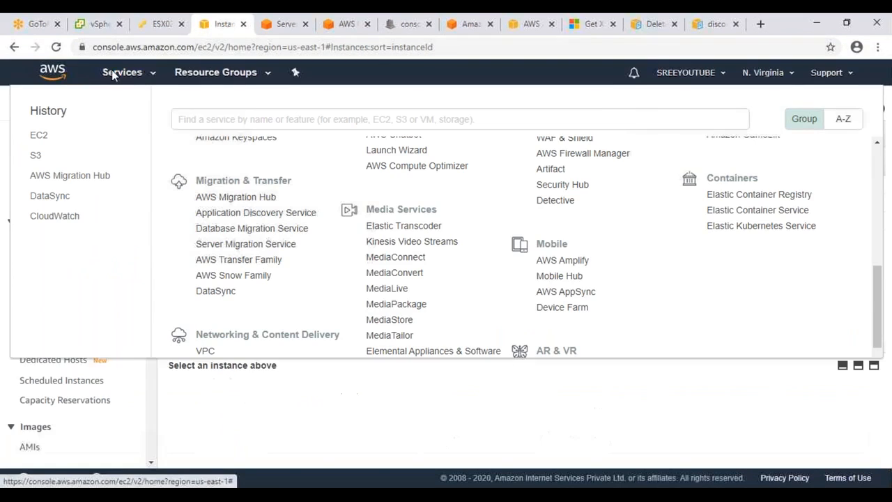
{"action": "left_click", "coordinate": [291, 25]}
{"action": "left_click", "coordinate": [337, 25]}
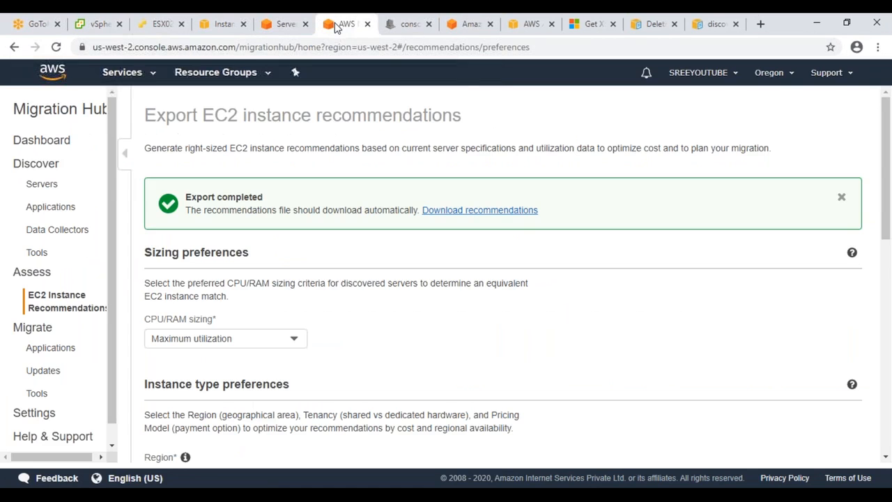
Step: From the Data Collectors list, open the 192.168.1.21 connector's login page in a new tab
{"action": "left_click", "coordinate": [73, 230]}
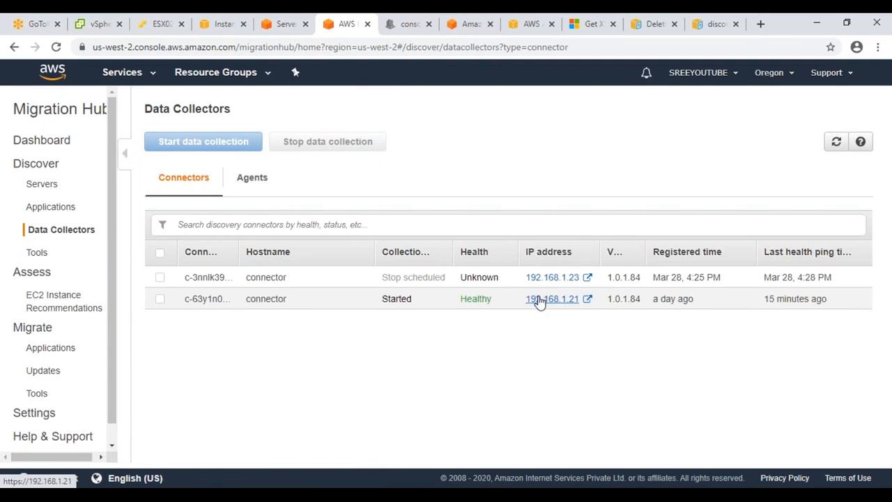
{"action": "left_click", "coordinate": [540, 300]}
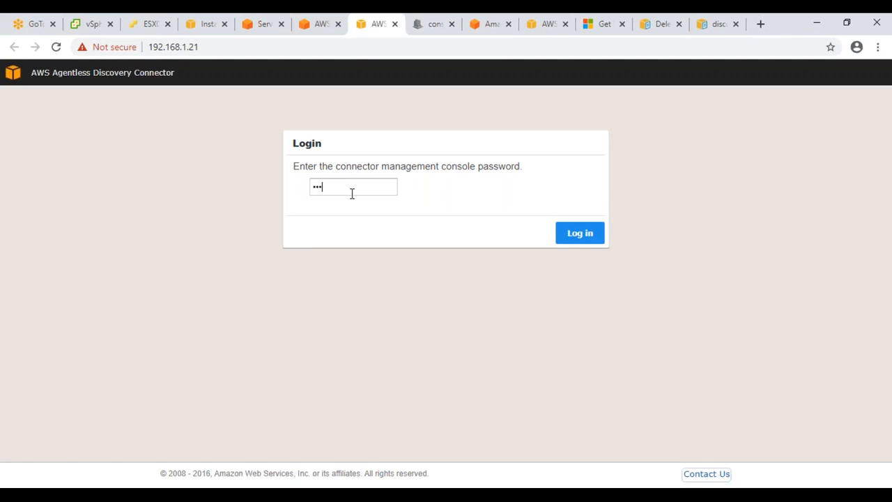
Step: Log in to the connector console and check the connector's registered time in Data Collectors
{"action": "key", "text": "Return"}
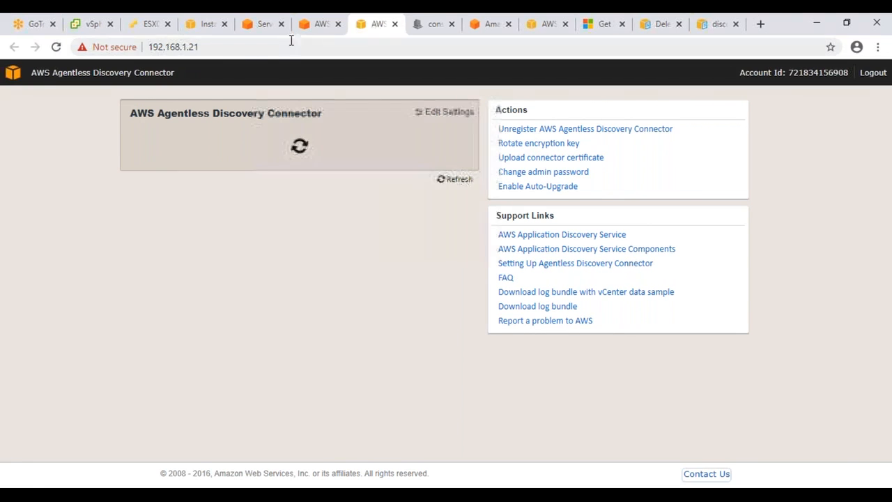
{"action": "left_click", "coordinate": [315, 27]}
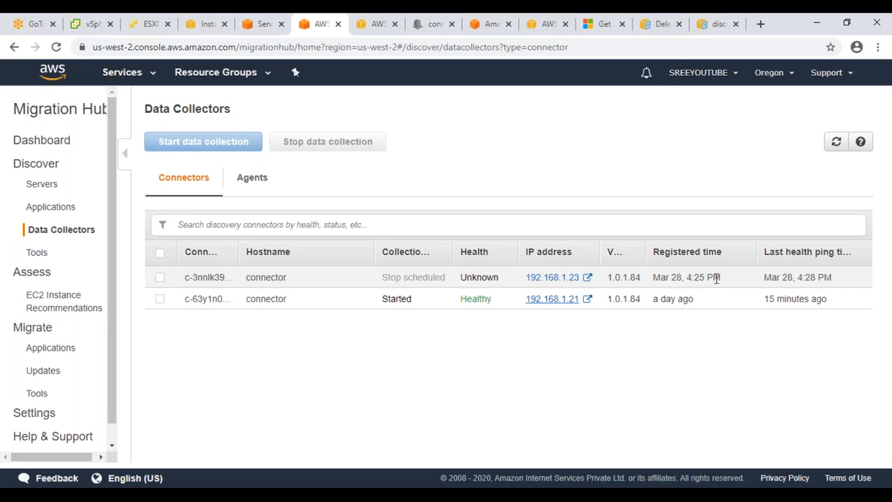
{"action": "left_click_drag", "start_coordinate": [716, 278], "coordinate": [657, 277]}
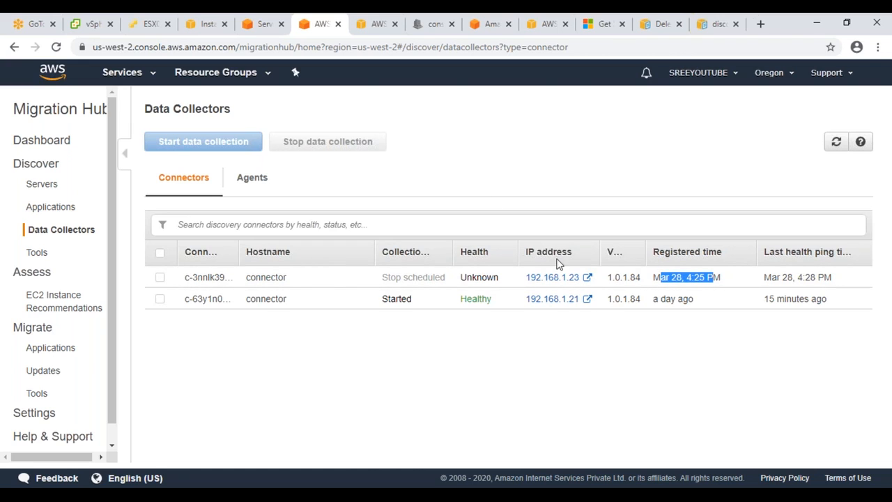
{"action": "left_click", "coordinate": [369, 28]}
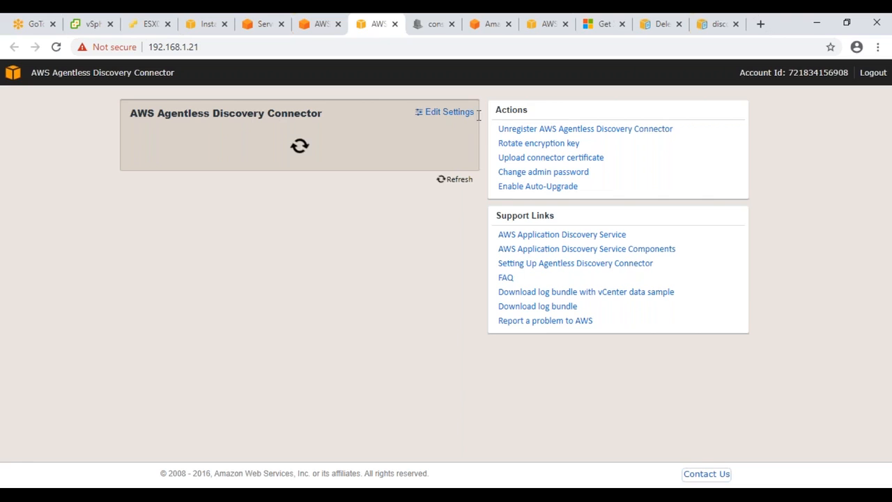
Step: Unregister the AWS Agentless Discovery Connector, confirming with the console password
{"action": "left_click", "coordinate": [545, 130]}
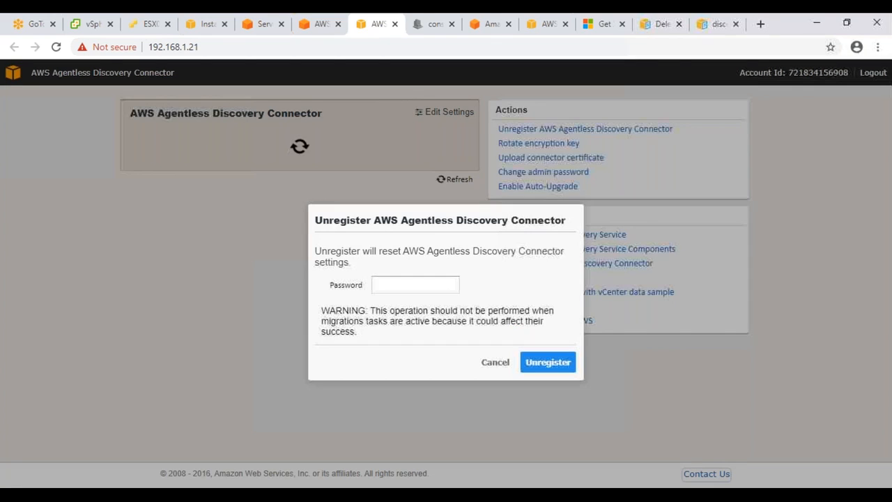
{"action": "left_click", "coordinate": [433, 284]}
{"action": "type", "text": "******"}
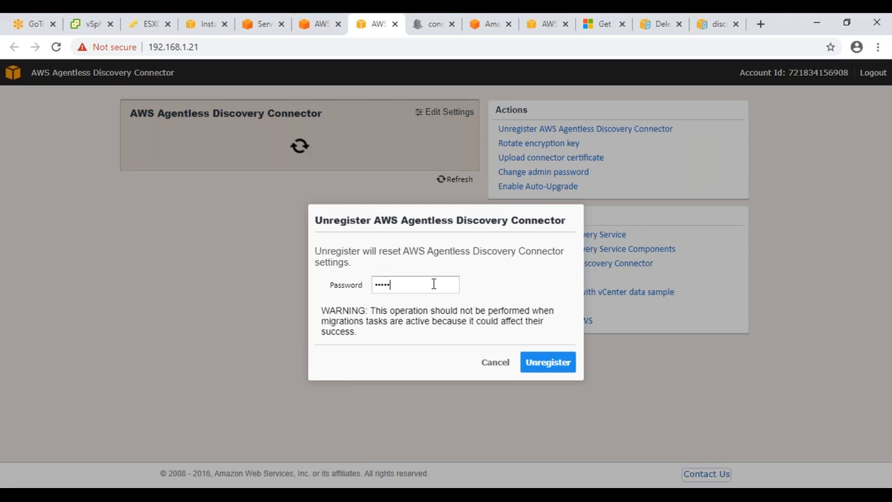
{"action": "left_click", "coordinate": [531, 364]}
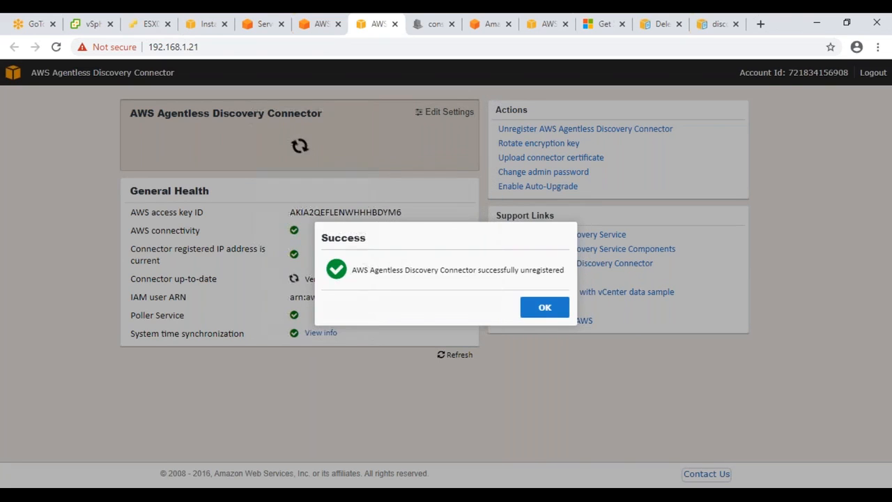
{"action": "left_click", "coordinate": [543, 316]}
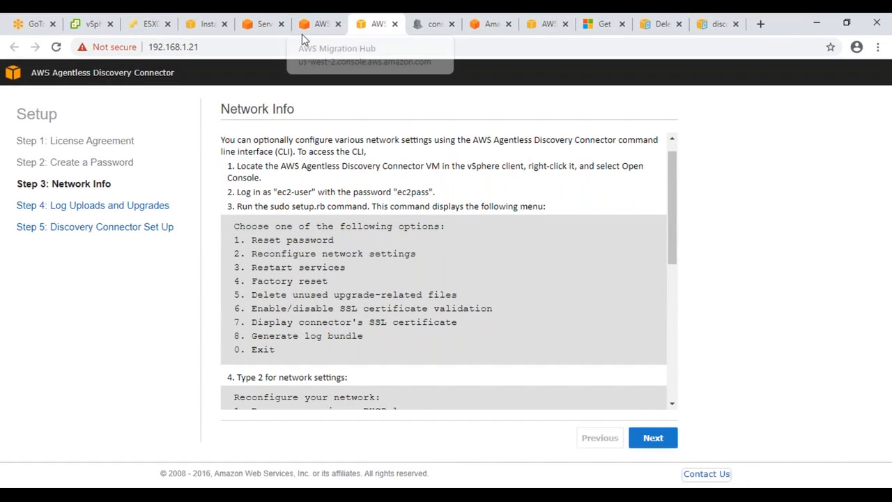
Step: Refresh Migration Hub's Data Collectors list, then close both connector console tabs
{"action": "left_click", "coordinate": [317, 23]}
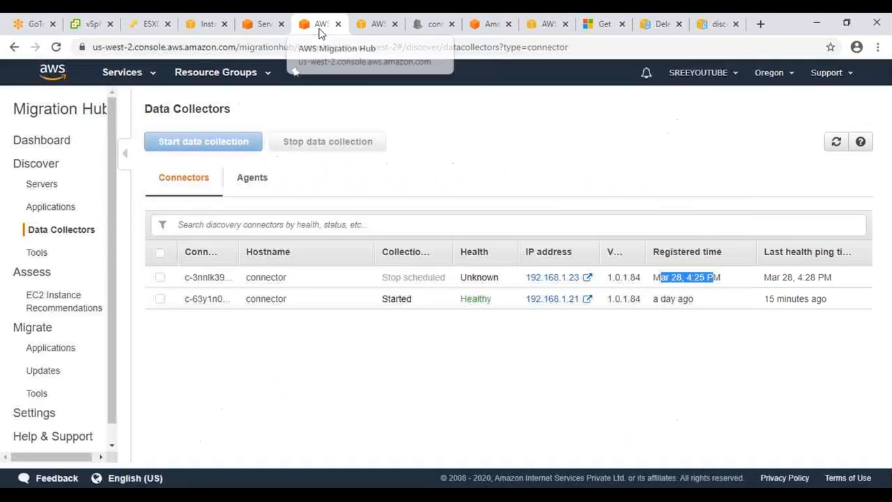
{"action": "left_click", "coordinate": [57, 48]}
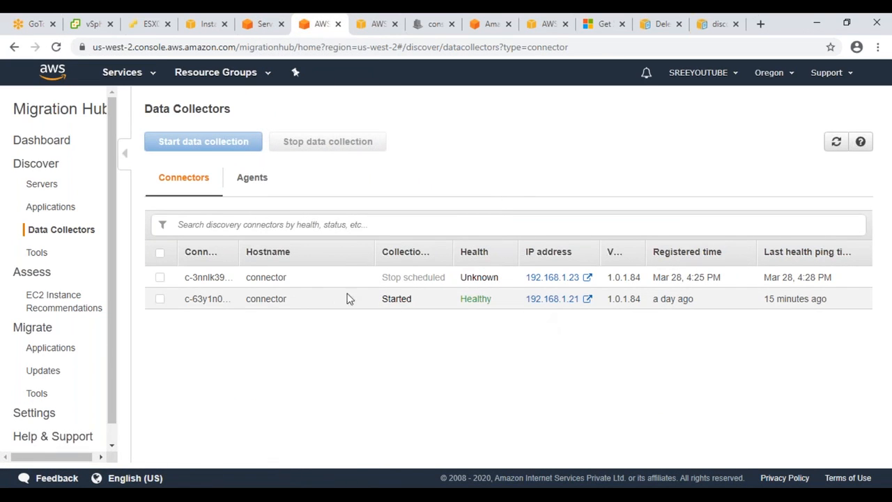
{"action": "left_click", "coordinate": [247, 182]}
{"action": "left_click", "coordinate": [189, 190]}
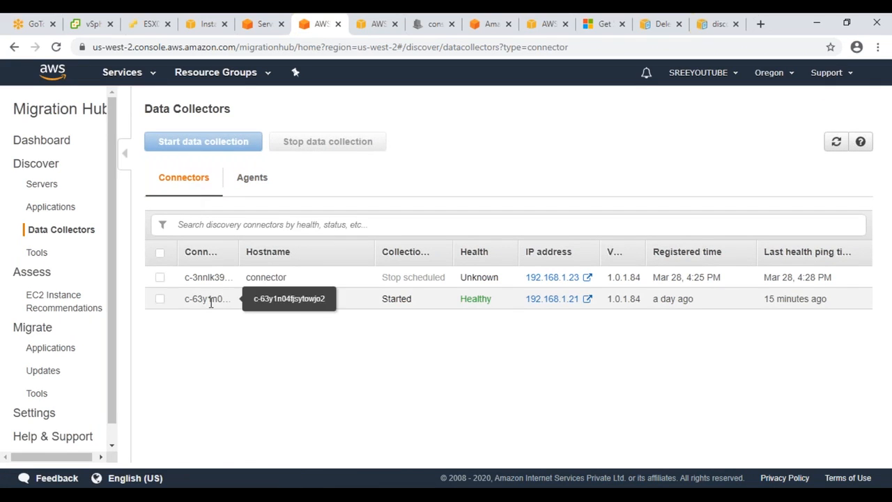
{"action": "left_click", "coordinate": [545, 300]}
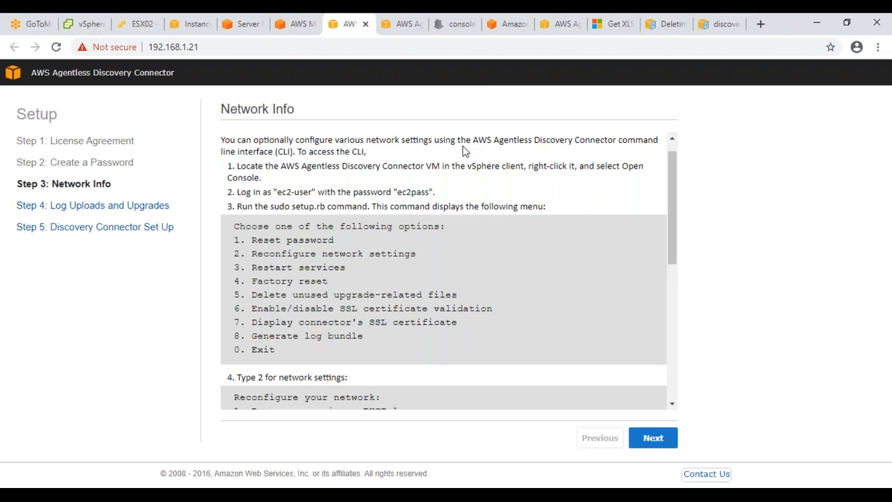
{"action": "left_click", "coordinate": [366, 27]}
{"action": "left_click", "coordinate": [378, 25]}
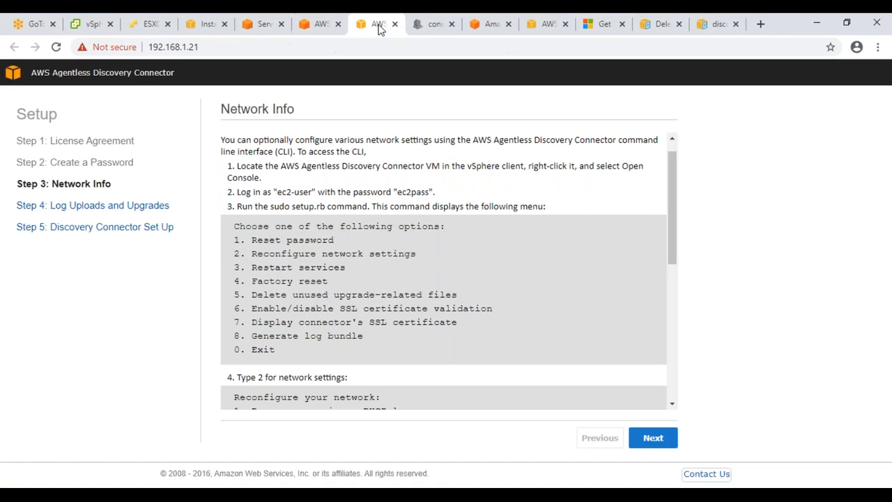
{"action": "left_click", "coordinate": [394, 24]}
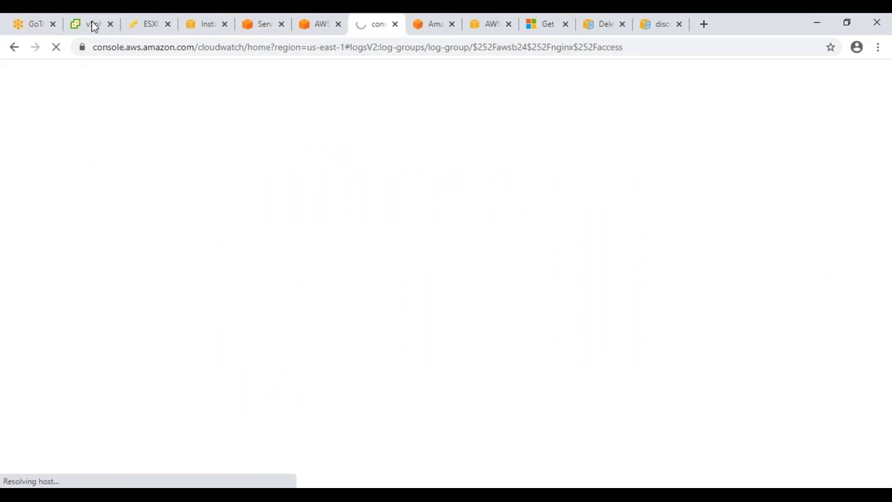
Step: Power off the AWSDiscoveryConnector1.0.1.84 VM
{"action": "left_click", "coordinate": [91, 25]}
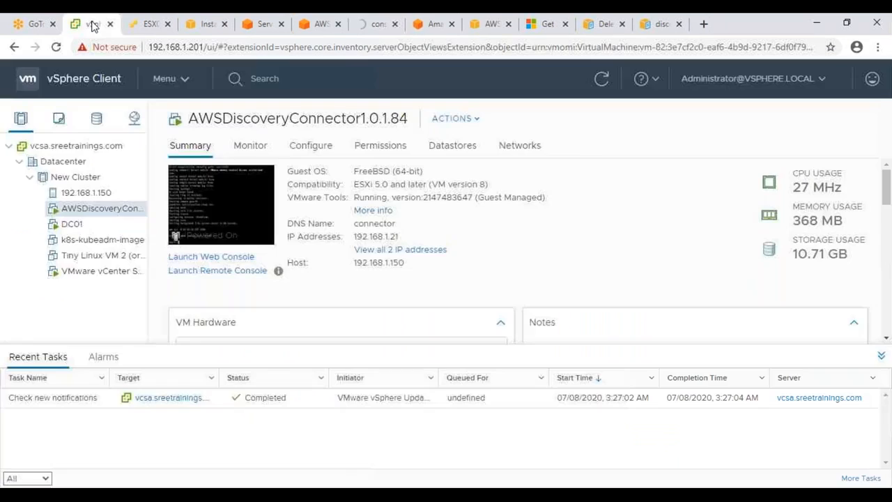
{"action": "right_click", "coordinate": [120, 216]}
{"action": "mouse_move", "coordinate": [192, 101]}
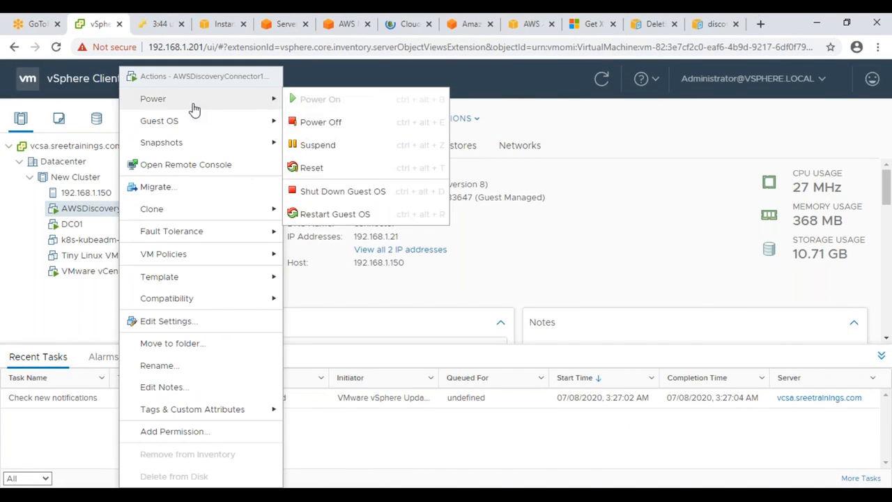
{"action": "left_click", "coordinate": [321, 122]}
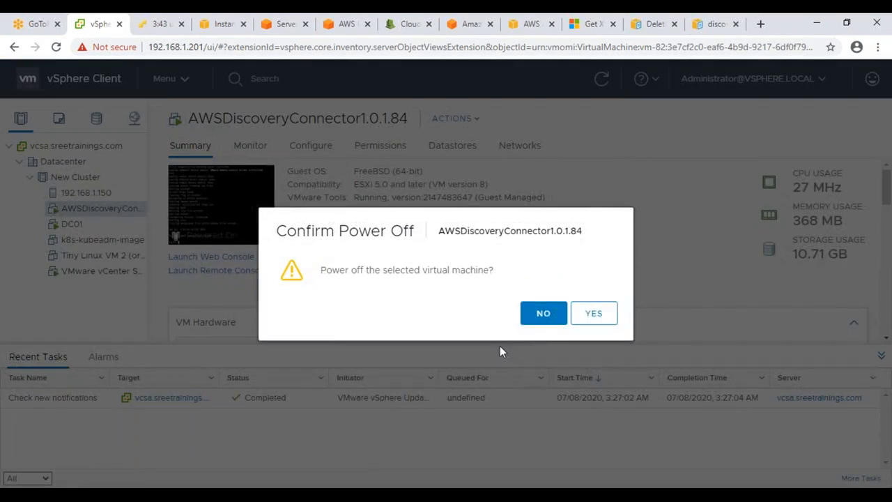
{"action": "left_click", "coordinate": [593, 314]}
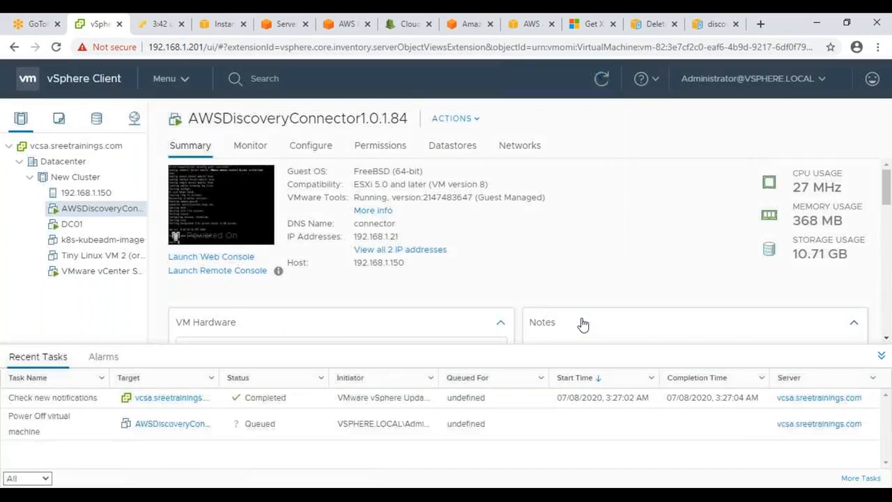
Step: Delete the AWSDiscoveryConnector1.0.1.84 VM and its disks from the inventory
{"action": "right_click", "coordinate": [124, 214]}
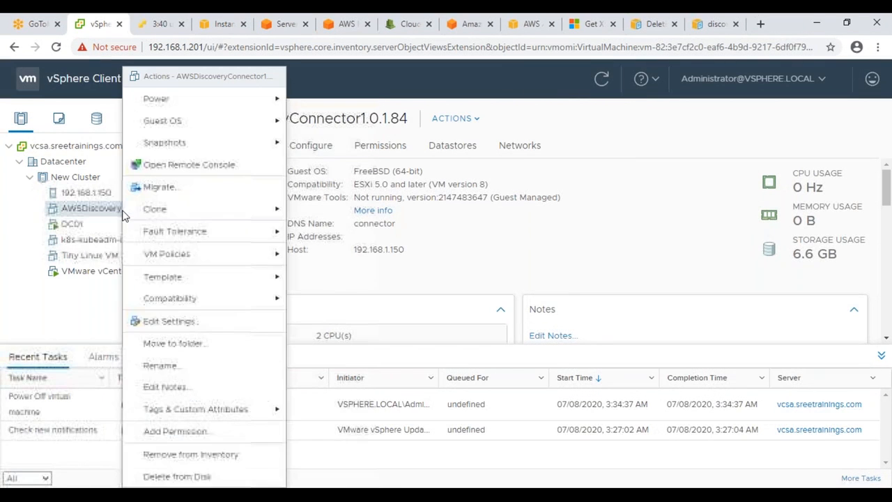
{"action": "left_click", "coordinate": [195, 475]}
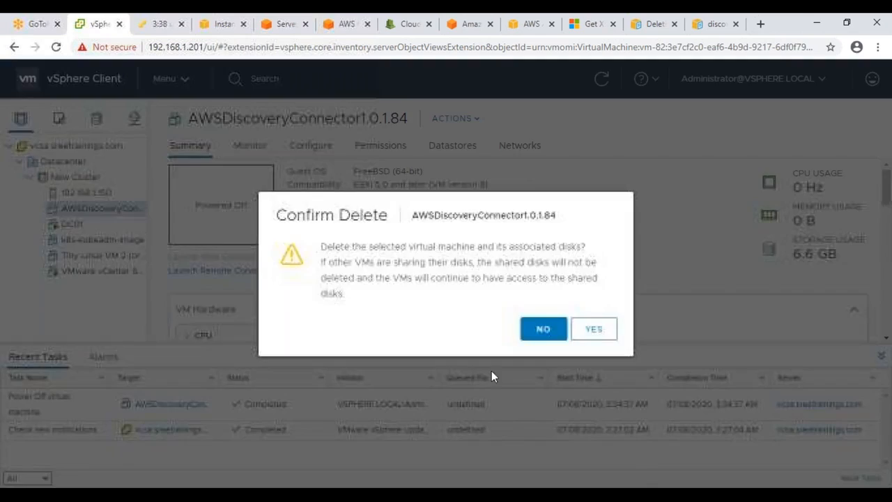
{"action": "left_click", "coordinate": [593, 325]}
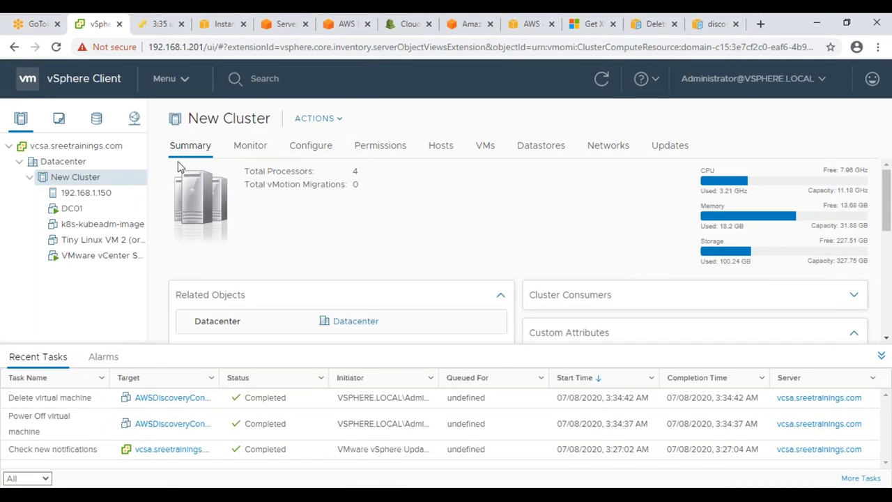
Step: Deploy the local AWS-SMS-Connector.ova to New Cluster as the VM 'AWS SMS Connector'
{"action": "right_click", "coordinate": [88, 182]}
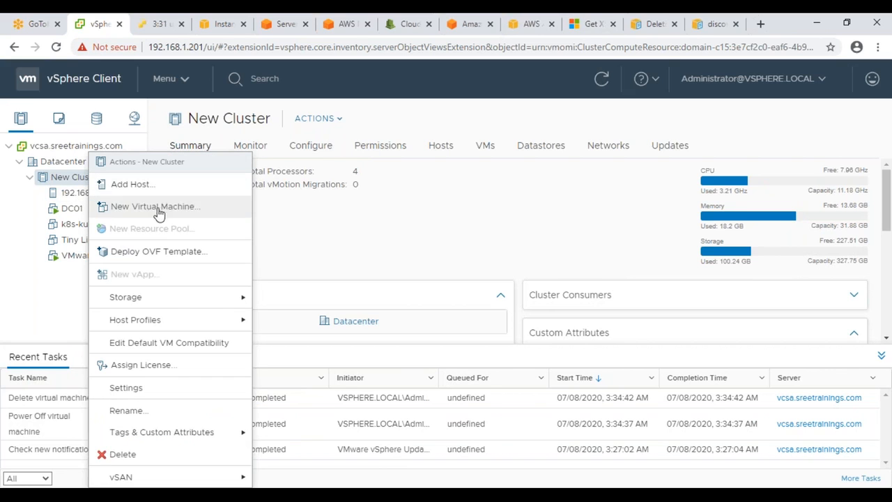
{"action": "left_click", "coordinate": [175, 252]}
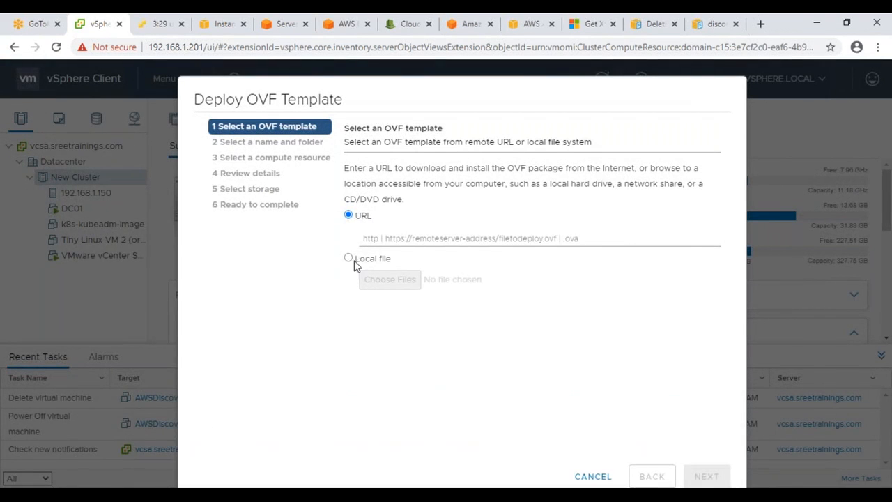
{"action": "left_click", "coordinate": [349, 258]}
{"action": "left_click", "coordinate": [380, 282]}
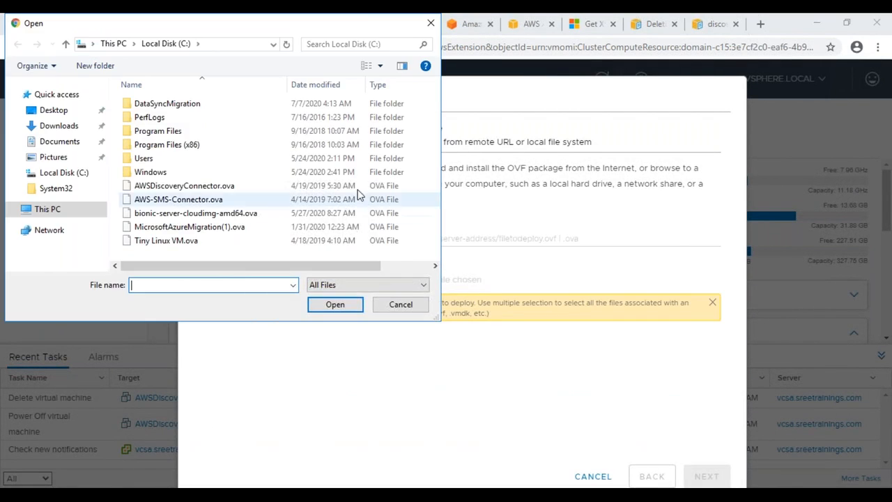
{"action": "left_click", "coordinate": [178, 199]}
{"action": "left_click", "coordinate": [335, 304]}
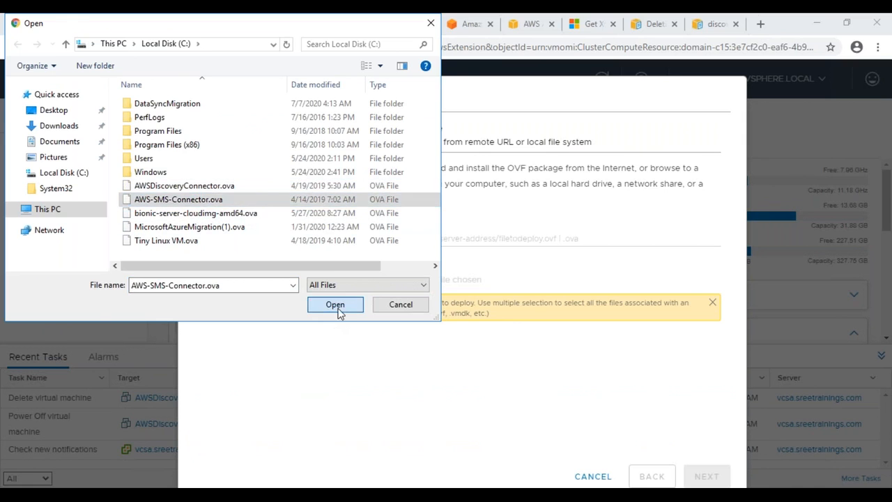
{"action": "left_click", "coordinate": [692, 475]}
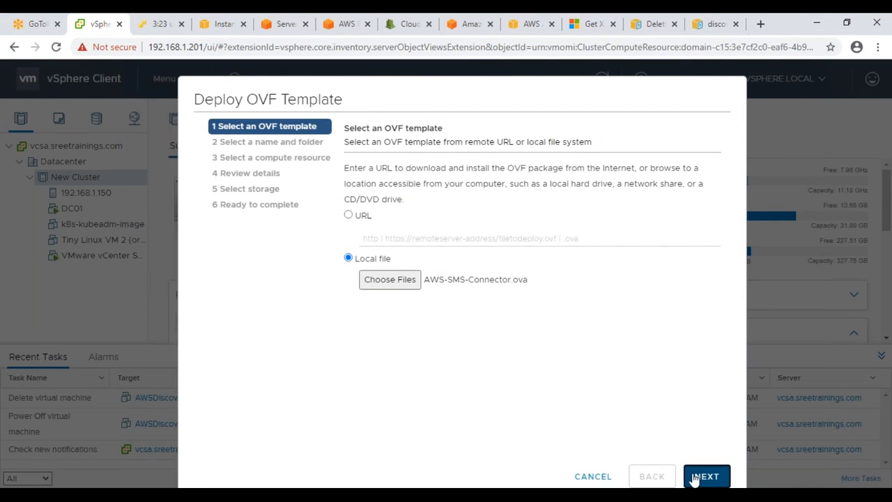
{"action": "left_click", "coordinate": [705, 476]}
{"action": "left_click", "coordinate": [701, 475]}
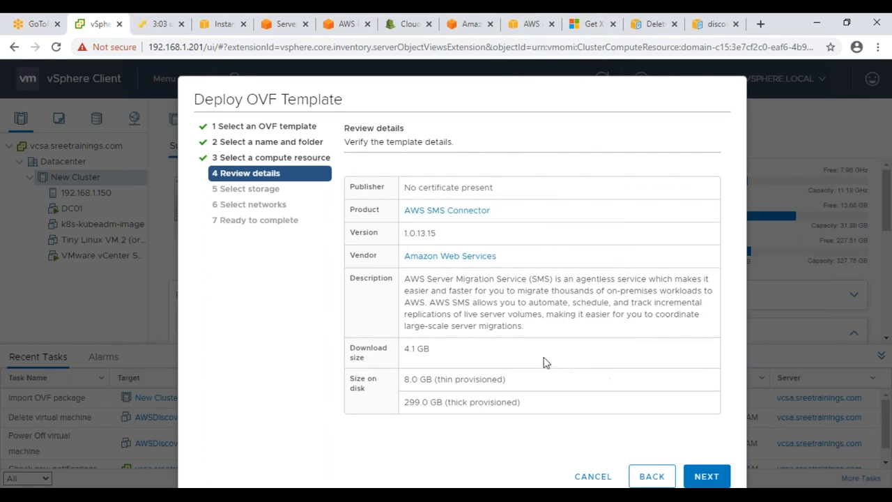
{"action": "left_click", "coordinate": [700, 476]}
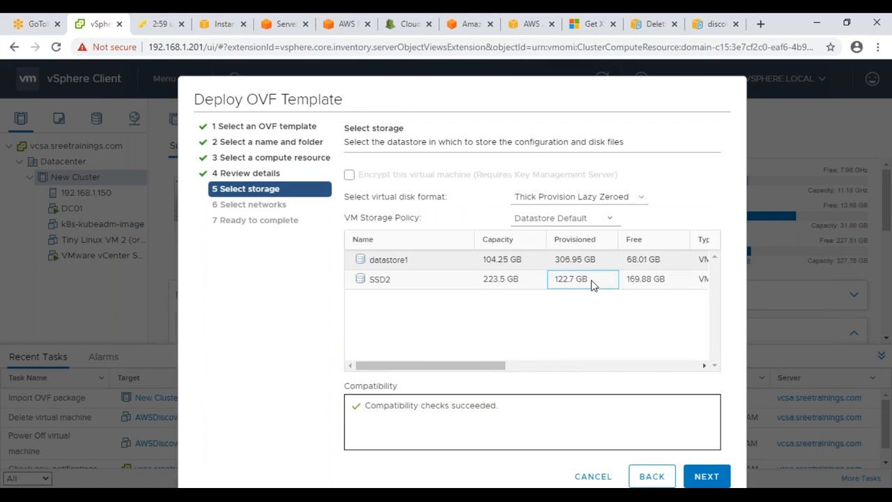
Step: Store it thin-provisioned on SSD2, keep the VM Network mapping, and finish the deployment
{"action": "left_click", "coordinate": [591, 281]}
{"action": "left_click", "coordinate": [586, 197]}
{"action": "left_click", "coordinate": [580, 234]}
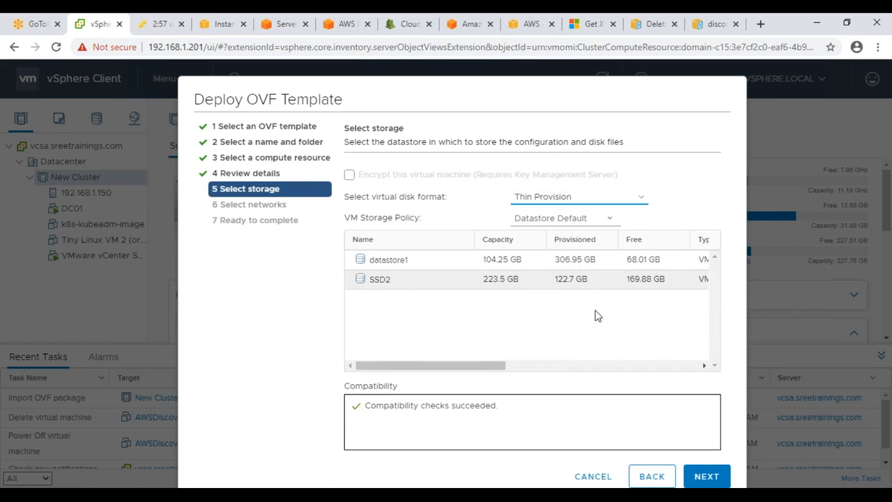
{"action": "left_click", "coordinate": [621, 284]}
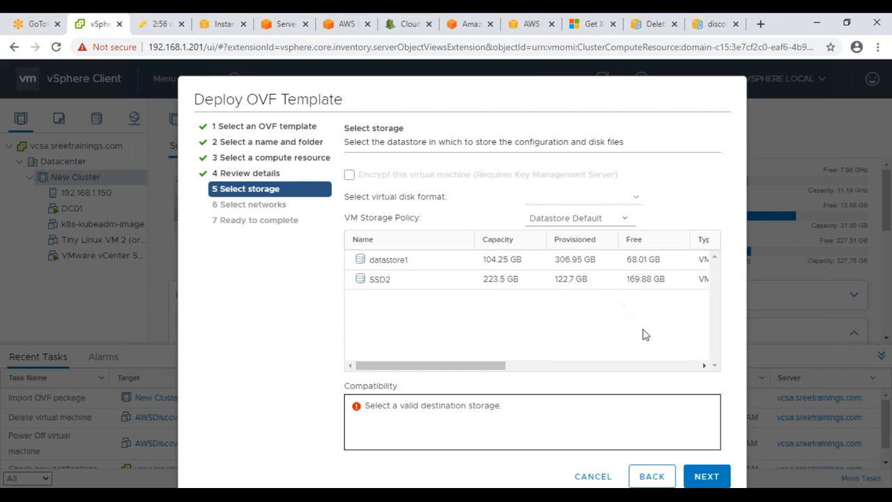
{"action": "left_click", "coordinate": [648, 284]}
{"action": "left_click", "coordinate": [575, 196]}
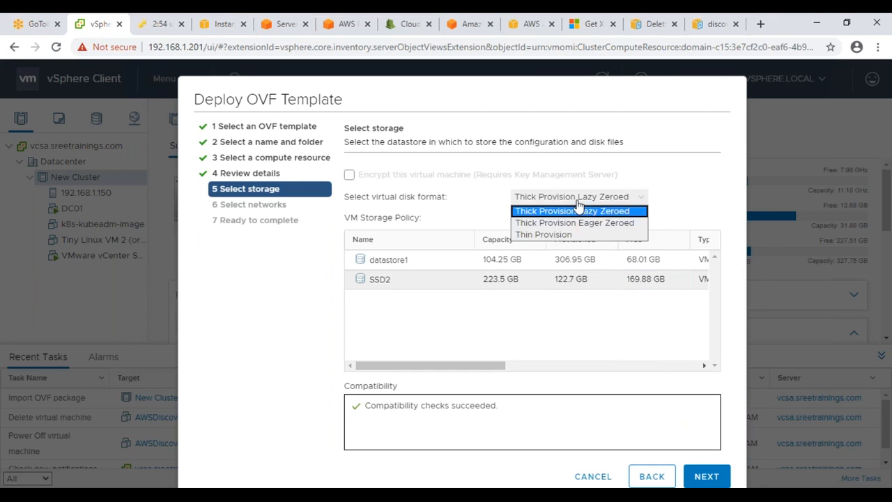
{"action": "left_click", "coordinate": [544, 231]}
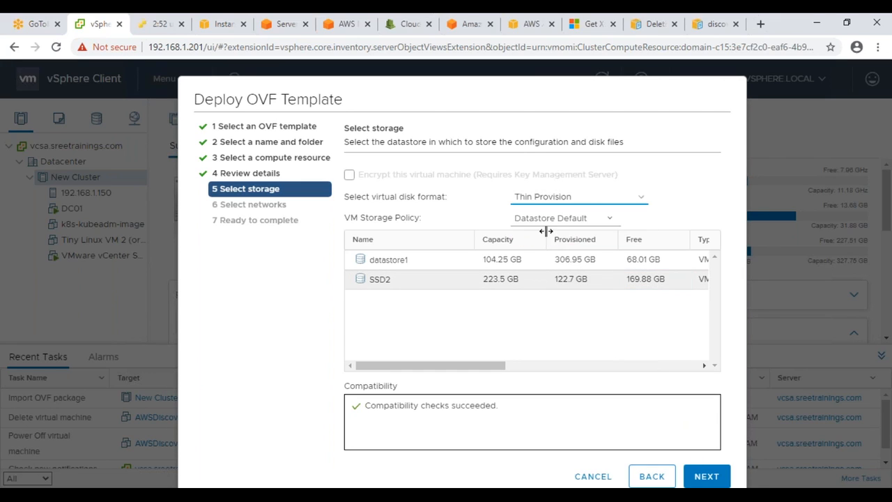
{"action": "left_click", "coordinate": [710, 480]}
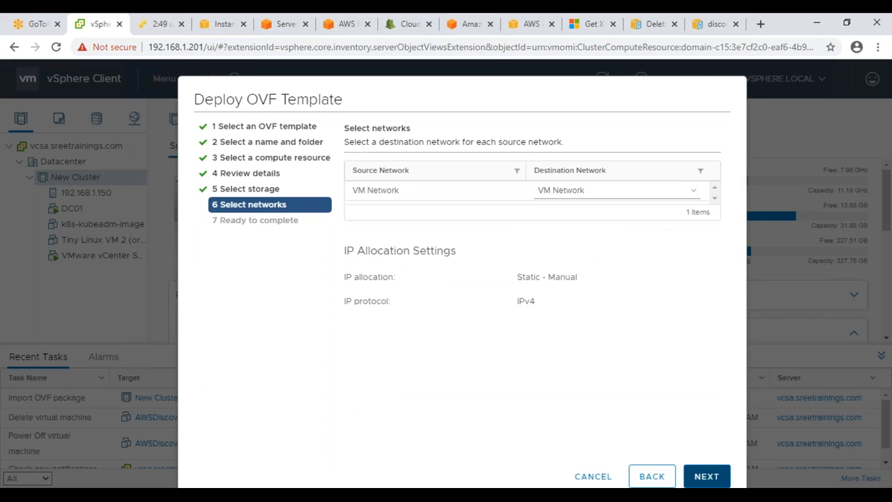
{"action": "left_click", "coordinate": [718, 475]}
{"action": "left_click", "coordinate": [705, 476]}
{"action": "scroll", "coordinate": [548, 408], "scroll_direction": "down", "scroll_amount": 1}
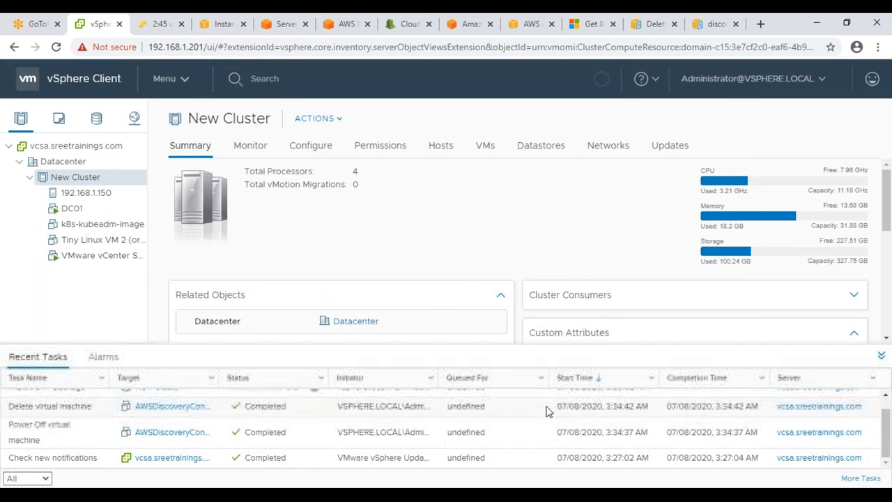
Step: Bring up the Server Migration Service page at the Configure the Server Migration Connector section
{"action": "scroll", "coordinate": [550, 445], "scroll_direction": "up", "scroll_amount": 1}
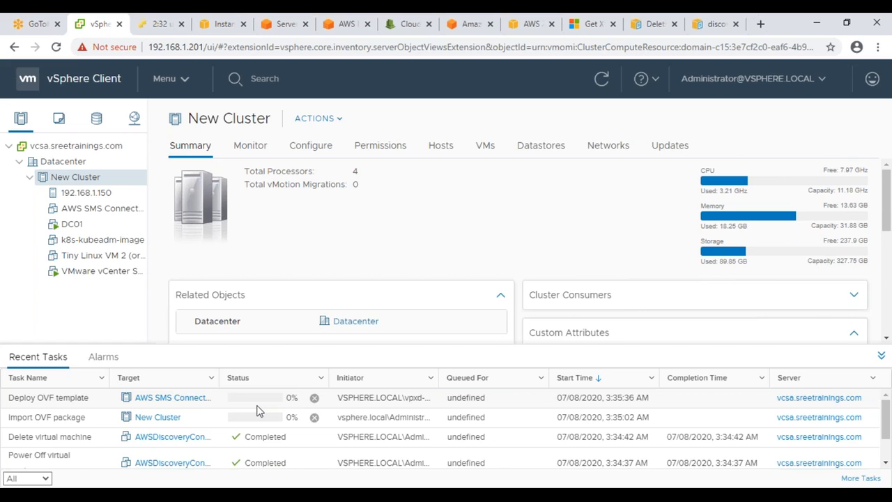
{"action": "left_click", "coordinate": [284, 23]}
{"action": "scroll", "coordinate": [202, 164], "scroll_direction": "down", "scroll_amount": 4}
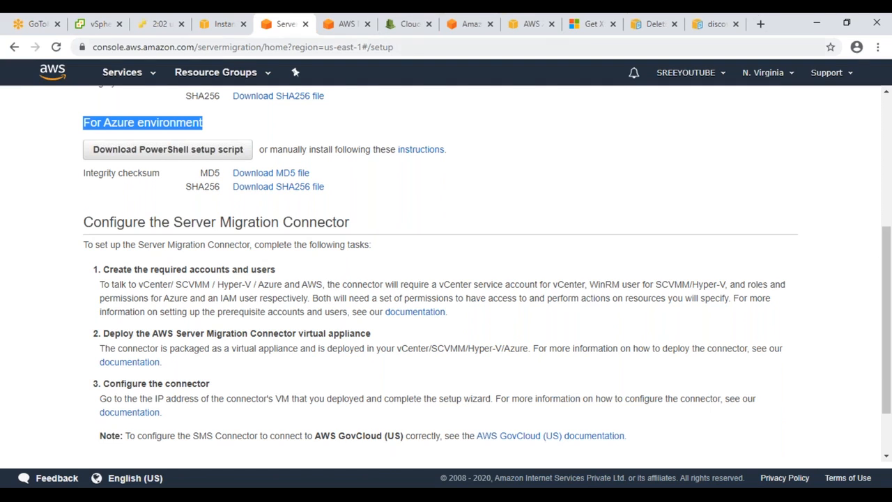
Step: Run a speedtest.net test: 13 ms ping, 35.27 Mbps download, 3.50 Mbps upload
{"action": "left_click", "coordinate": [583, 33]}
{"action": "left_click", "coordinate": [344, 47]}
{"action": "type", "text": "s"}
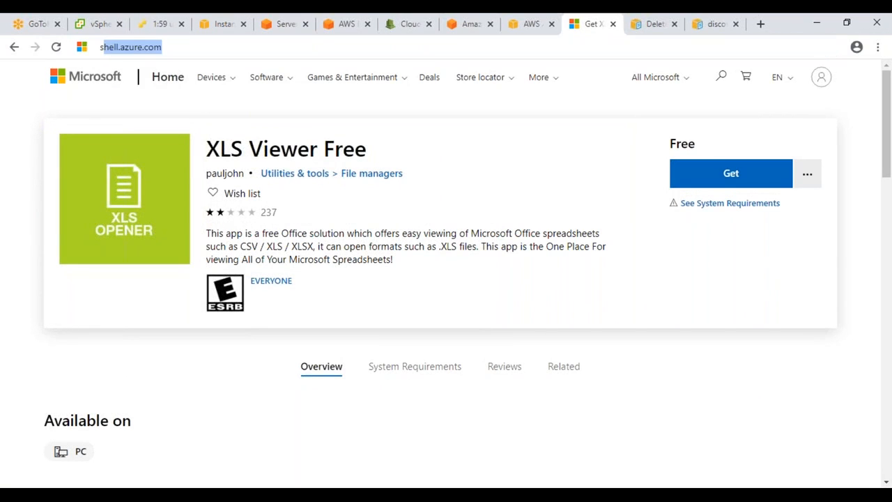
{"action": "type", "text": "peedtest"}
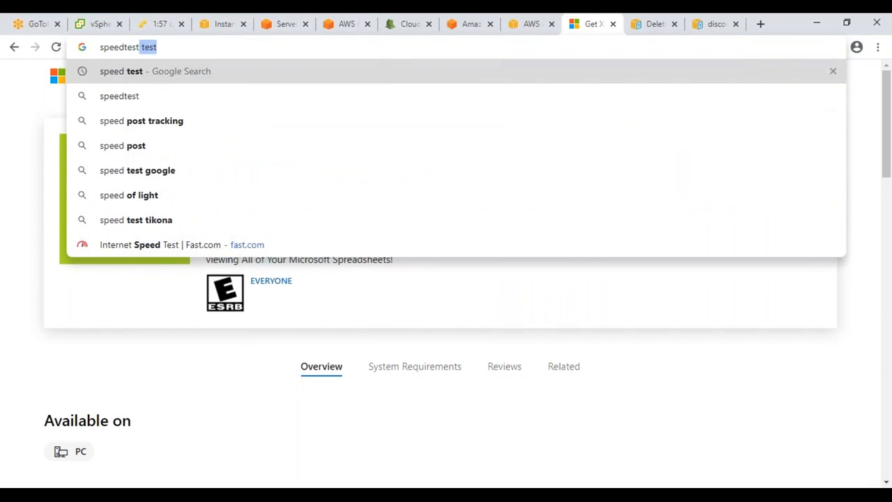
{"action": "key", "text": "Return"}
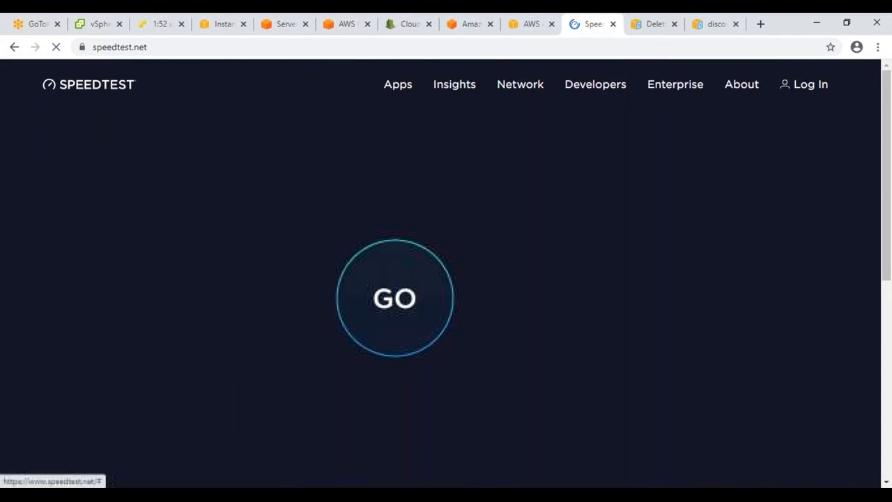
{"action": "left_click", "coordinate": [394, 298]}
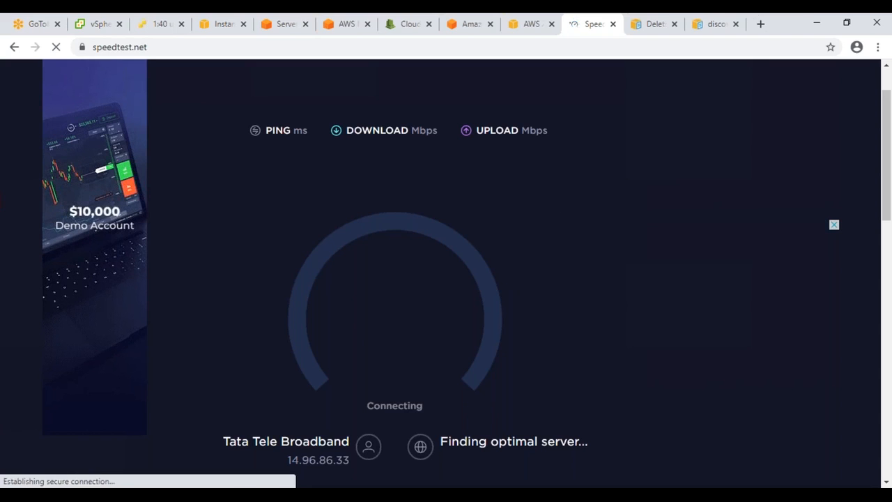
Step: Close the deletion guide, discovery connector documentation, connector login and AWS sign-in tabs
{"action": "left_click", "coordinate": [674, 24]}
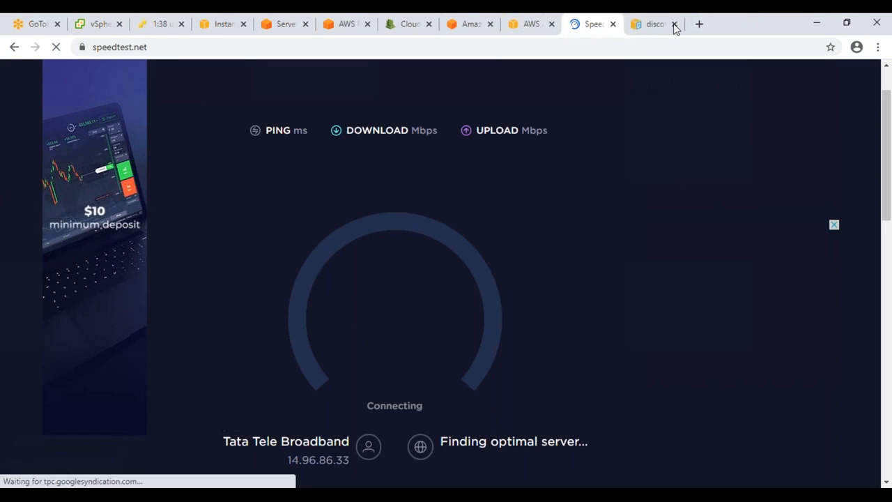
{"action": "left_click", "coordinate": [675, 24]}
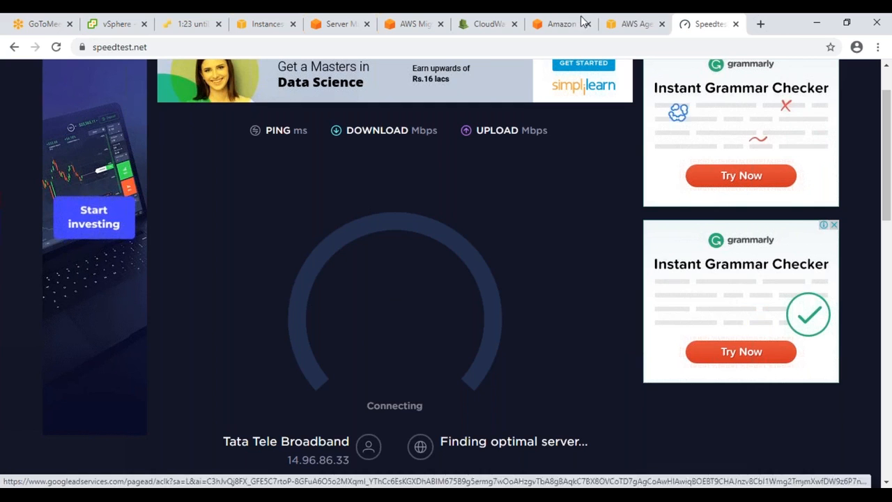
{"action": "left_click", "coordinate": [646, 27]}
{"action": "left_click", "coordinate": [681, 27]}
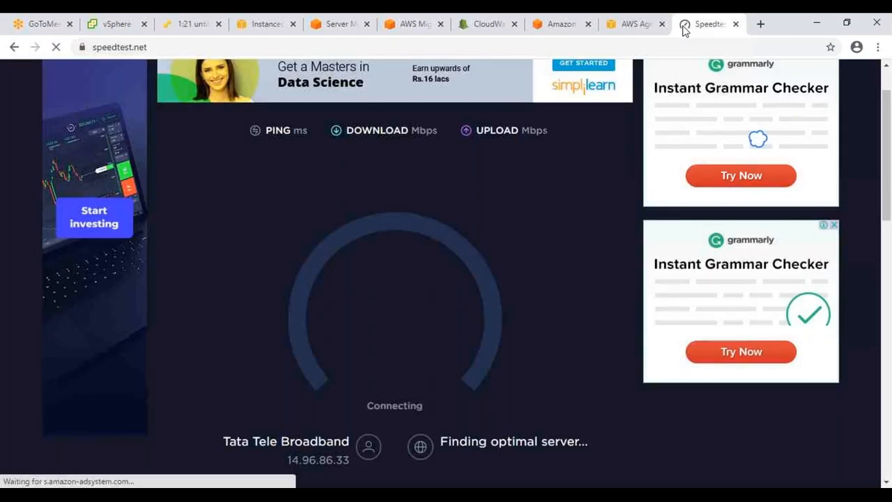
{"action": "left_click", "coordinate": [630, 32]}
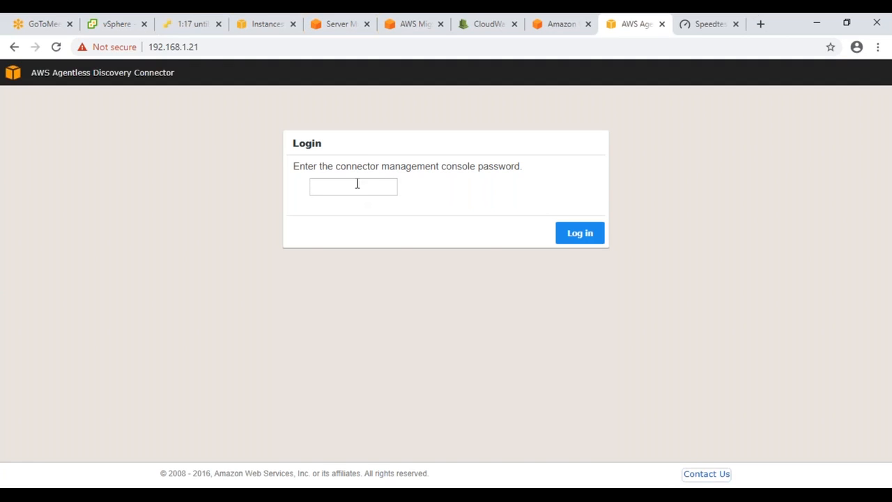
{"action": "left_click", "coordinate": [661, 24]}
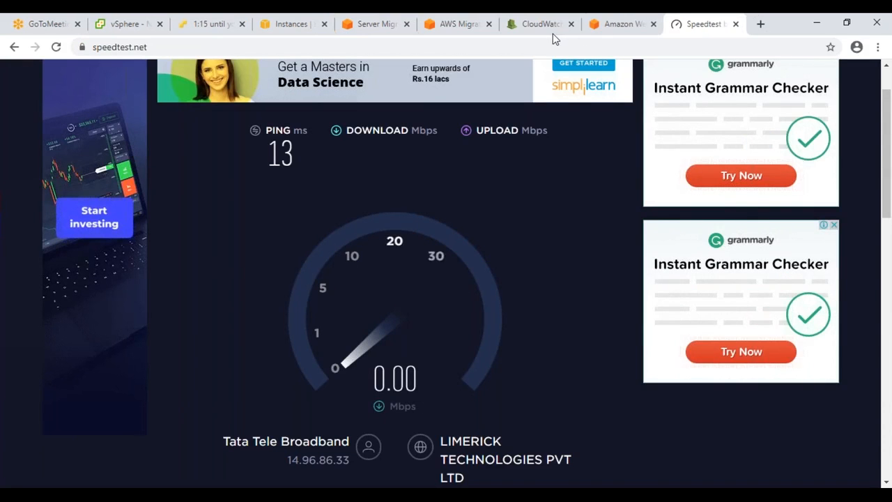
{"action": "left_click", "coordinate": [627, 25]}
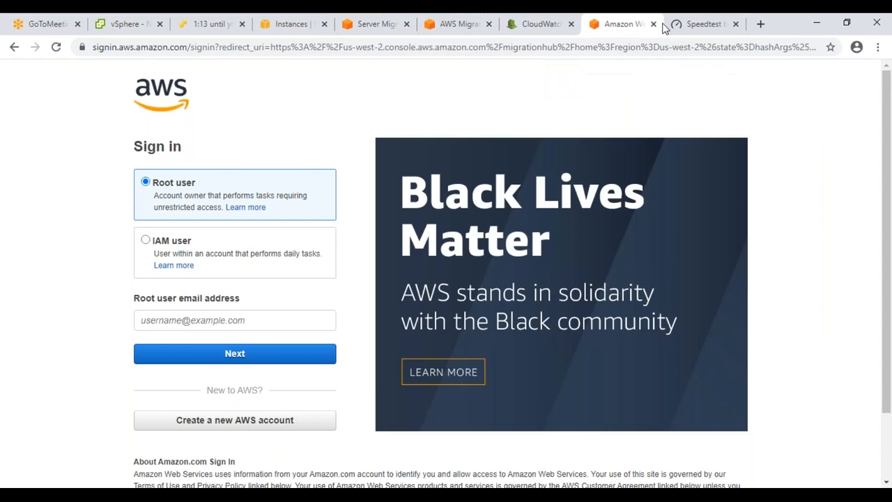
{"action": "left_click", "coordinate": [653, 24]}
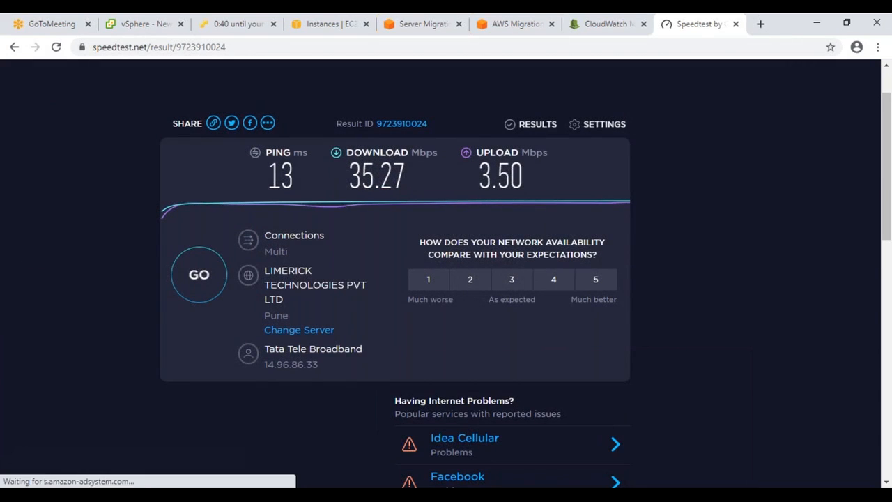
Step: Search Google for 'data transfer calculator' and open CalcTool's Data transfer time calculator
{"action": "left_click", "coordinate": [514, 45]}
{"action": "type", "text": "a"}
{"action": "key", "text": "BackSpace"}
{"action": "key", "text": "BackSpace"}
{"action": "type", "text": "data "}
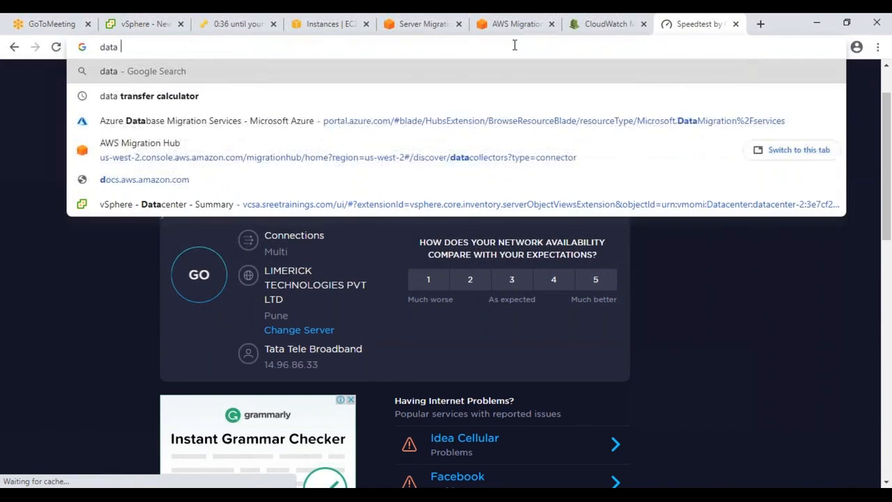
{"action": "type", "text": "trasfer ca"}
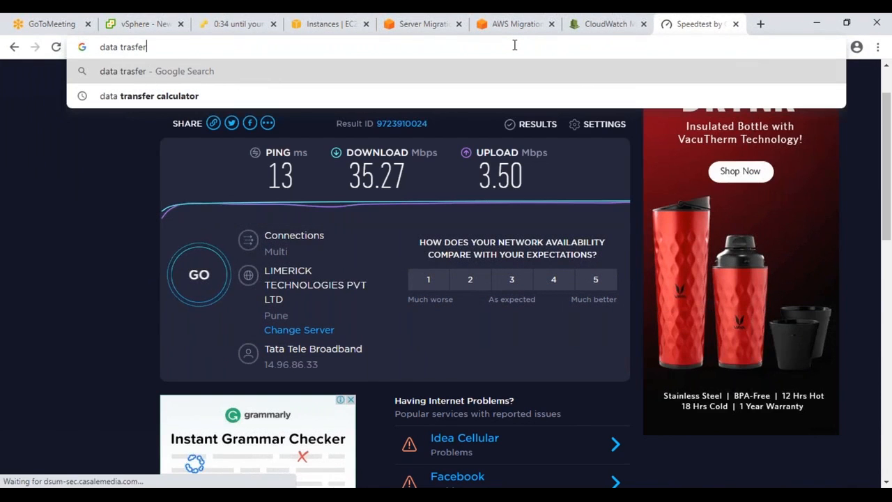
{"action": "key", "text": "Down"}
{"action": "key", "text": "Return"}
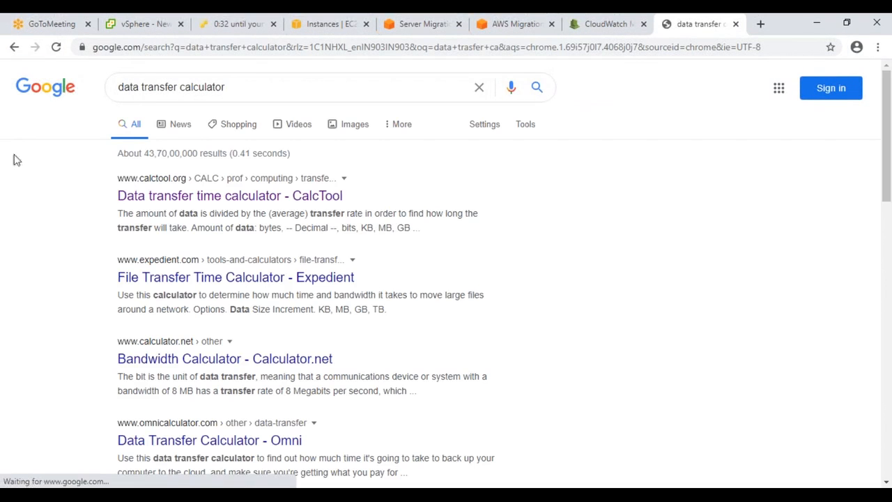
{"action": "left_click", "coordinate": [136, 192]}
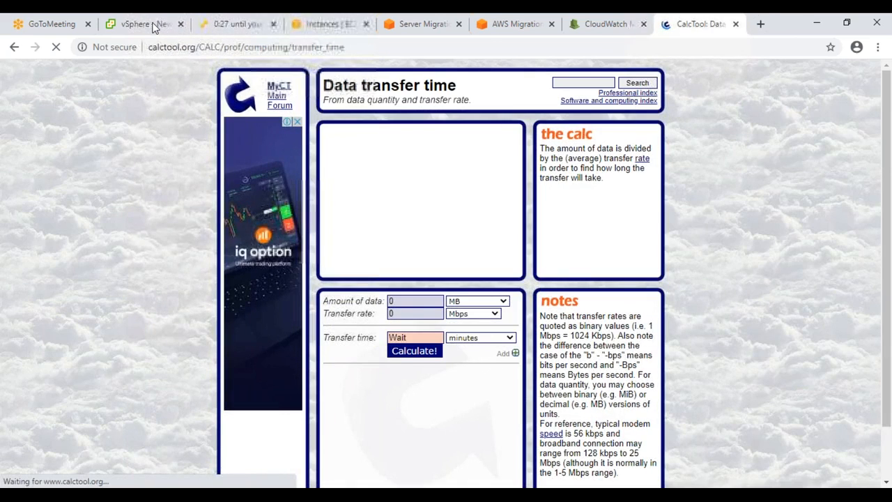
{"action": "left_click", "coordinate": [154, 26]}
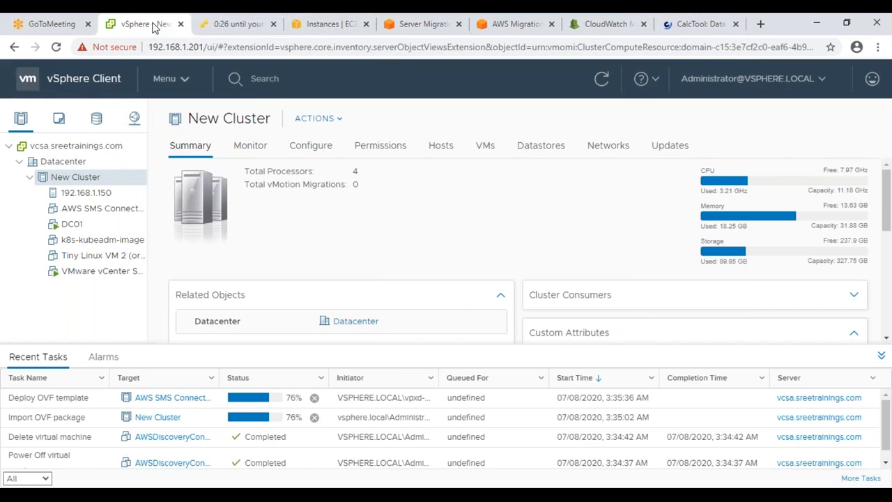
Step: Check k8s-kubeadm-image's guest OS, Ubuntu Linux (64-bit), and its 10 GB storage usage
{"action": "left_click", "coordinate": [106, 243]}
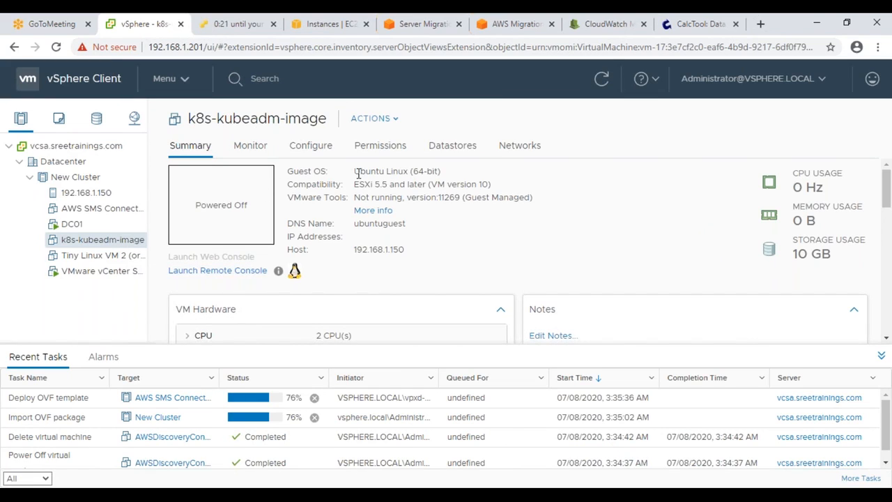
{"action": "left_click_drag", "start_coordinate": [354, 172], "coordinate": [437, 172]}
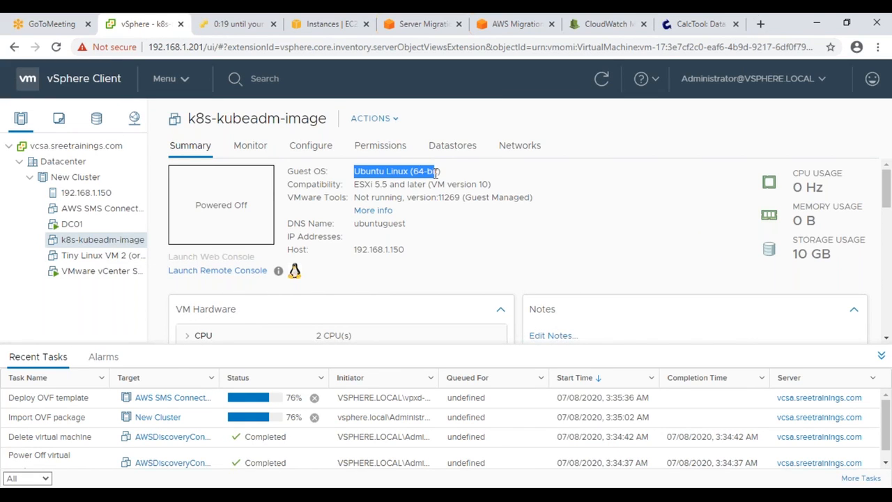
{"action": "scroll", "coordinate": [845, 263], "scroll_direction": "down", "scroll_amount": 3}
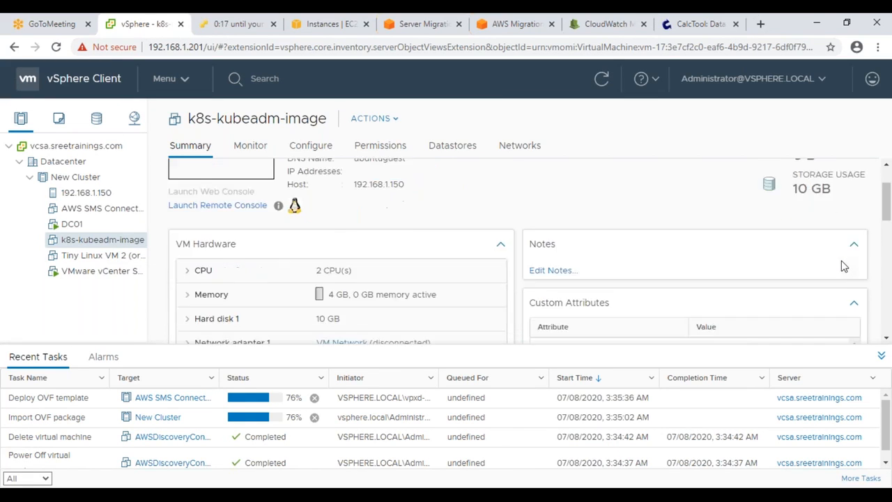
{"action": "scroll", "coordinate": [841, 260], "scroll_direction": "up", "scroll_amount": 3}
{"action": "left_click_drag", "start_coordinate": [841, 260], "coordinate": [793, 256]}
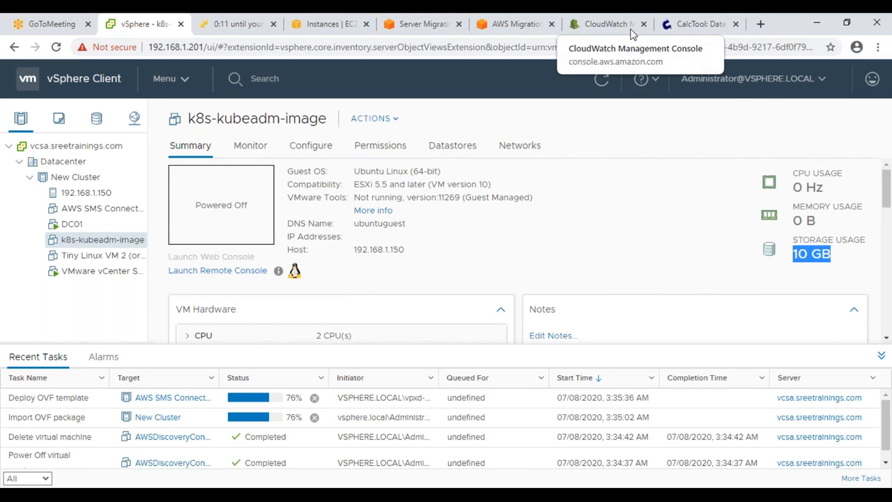
{"action": "left_click", "coordinate": [687, 27]}
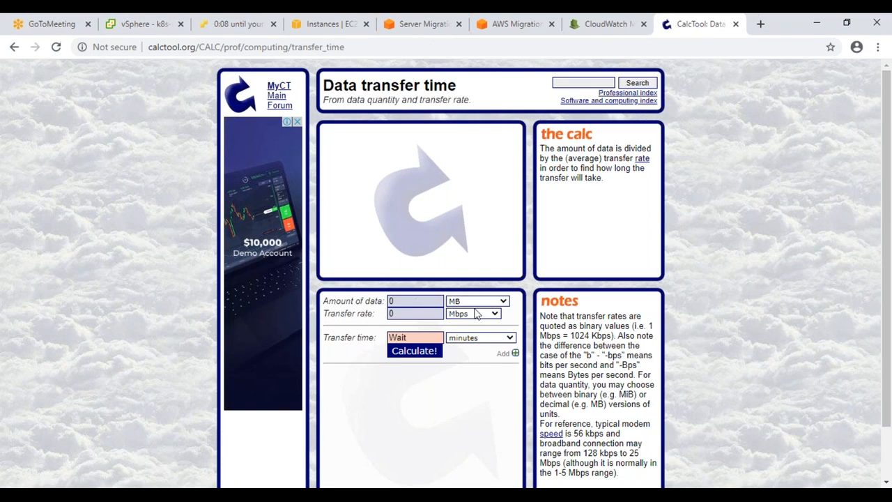
Step: Calculate 10 GB at 3.5 Mbps in hours: about 6.06 hours
{"action": "left_click", "coordinate": [451, 303]}
{"action": "left_click", "coordinate": [455, 162]}
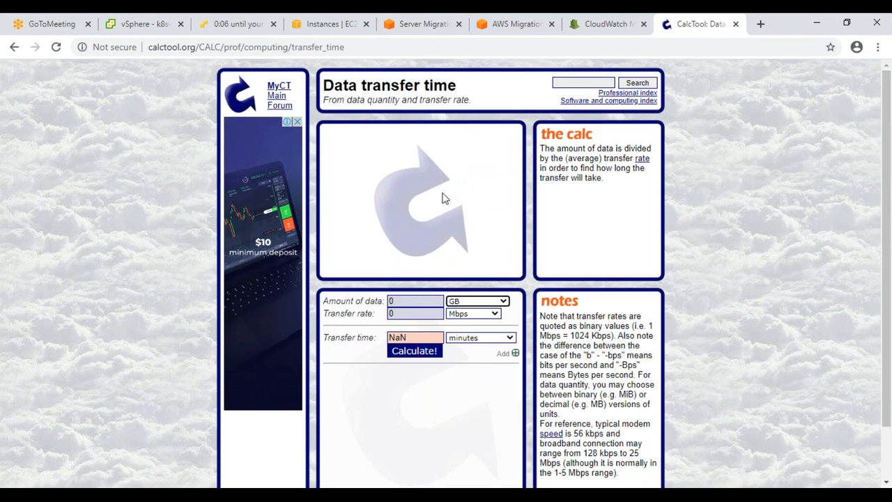
{"action": "left_click", "coordinate": [389, 313]}
{"action": "key", "text": "shift+Tab"}
{"action": "type", "text": "10"}
{"action": "key", "text": "Tab"}
{"action": "type", "text": "3.5"}
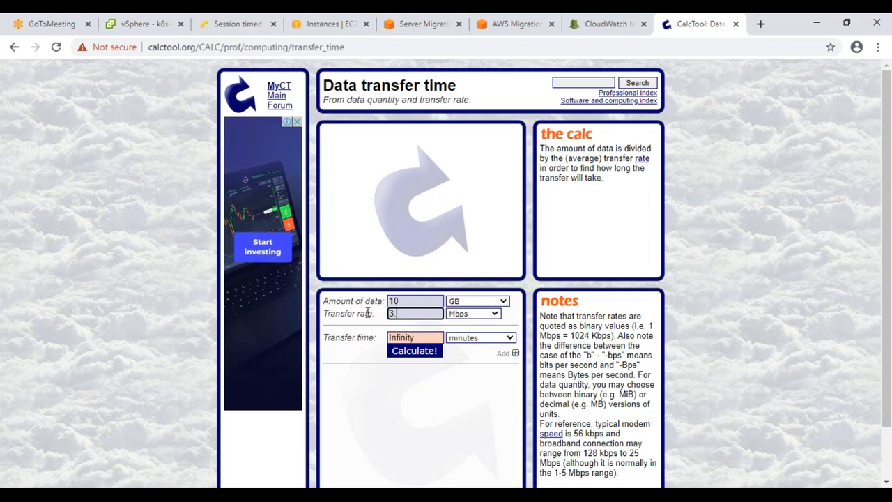
{"action": "key", "text": "Tab"}
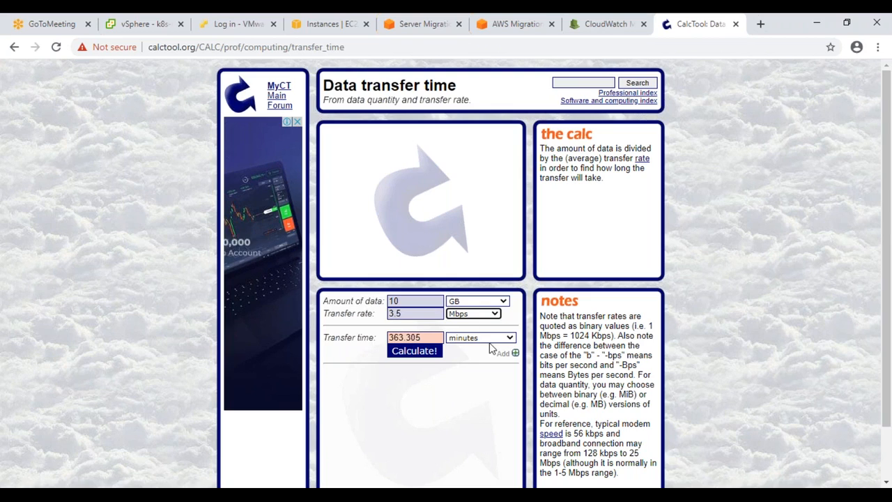
{"action": "left_click", "coordinate": [494, 339]}
{"action": "left_click", "coordinate": [467, 234]}
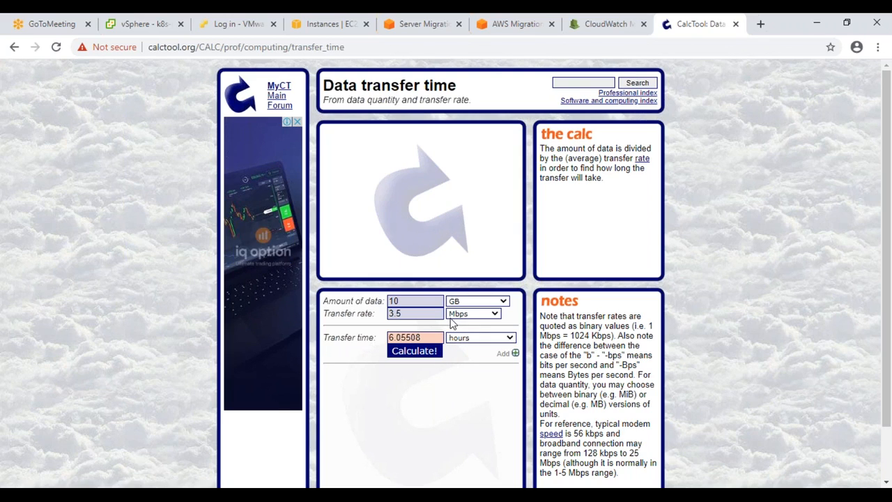
Step: Recalculate at 100 Mbps in minutes: about 12.7157 minutes
{"action": "double_click", "coordinate": [433, 313]}
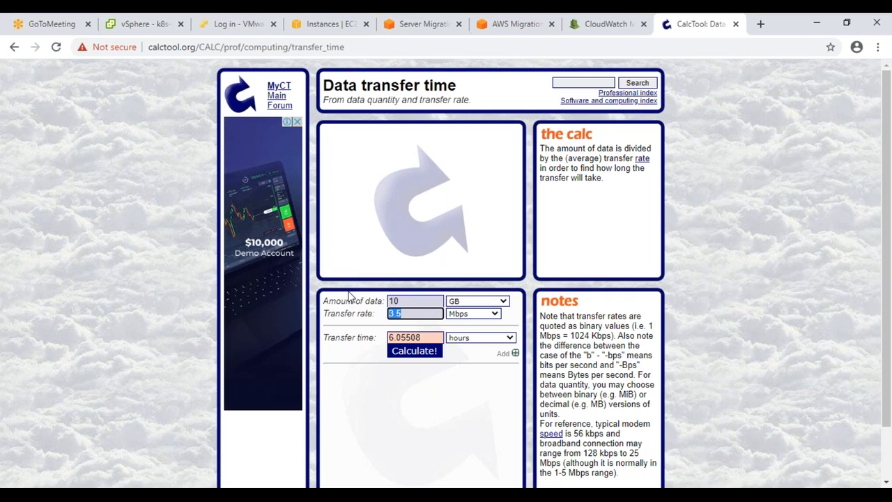
{"action": "key", "text": "Tab"}
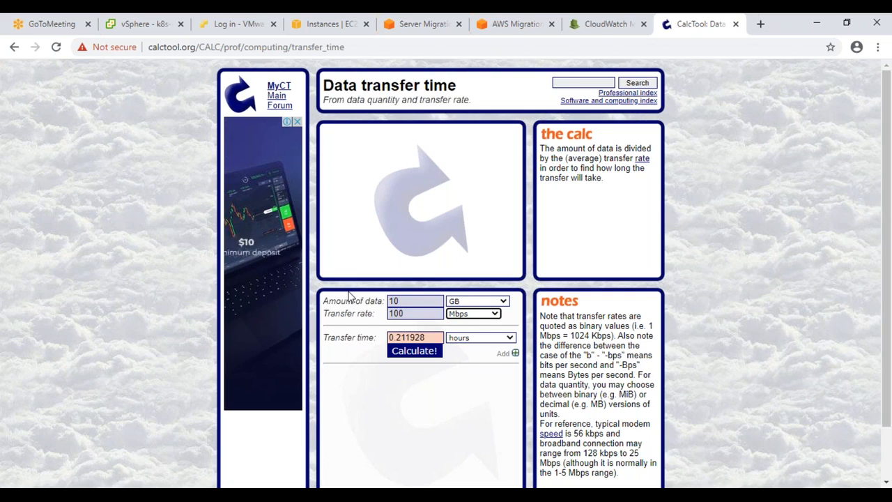
{"action": "left_click", "coordinate": [494, 338]}
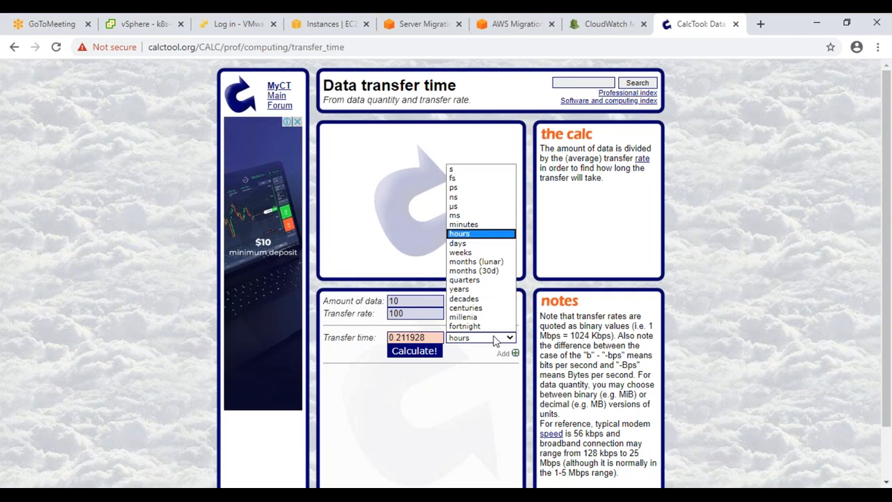
{"action": "left_click", "coordinate": [470, 224]}
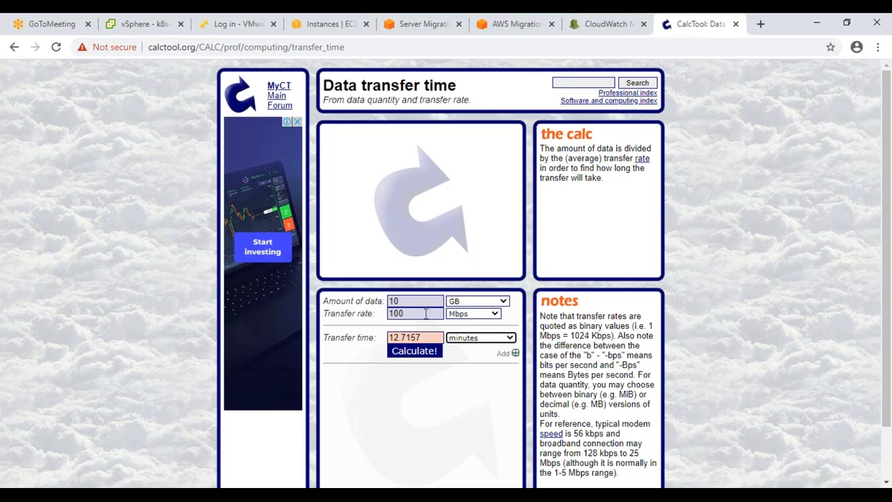
{"action": "left_click", "coordinate": [139, 23]}
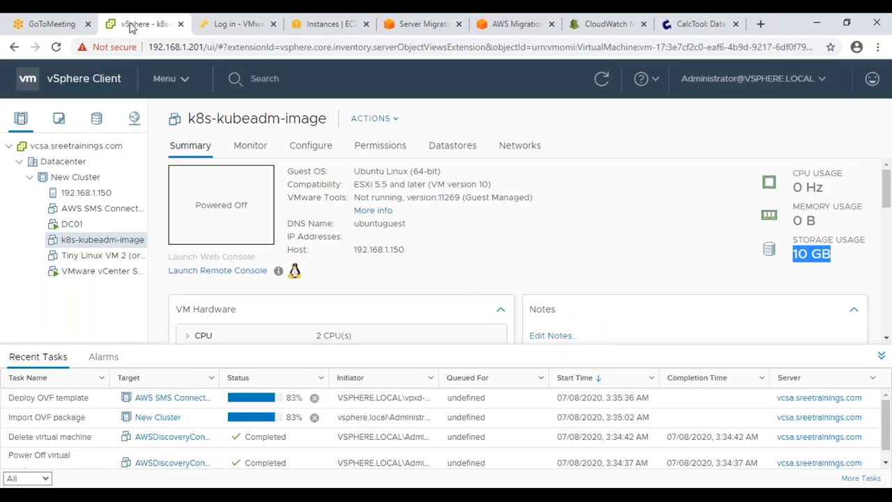
Step: Confirm bionic-server-cloudimg-amd64.ova is 314 MB, then select CalcTool's 10 GB data amount
{"action": "left_click", "coordinate": [91, 257]}
{"action": "left_click", "coordinate": [80, 208]}
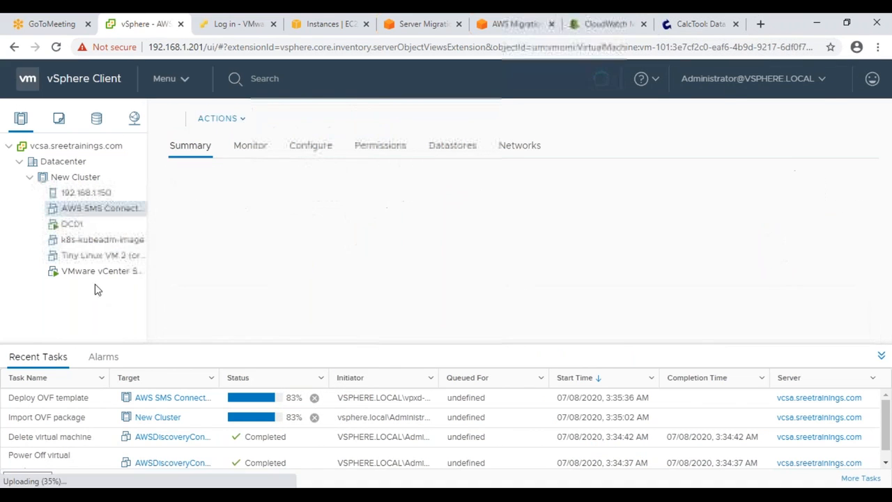
{"action": "key", "text": "alt+Tab"}
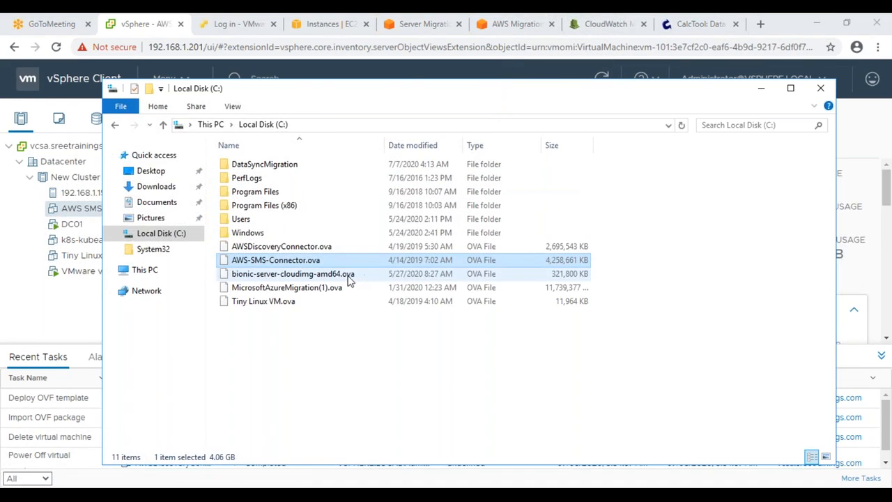
{"action": "right_click", "coordinate": [348, 276]}
{"action": "left_click", "coordinate": [384, 465]}
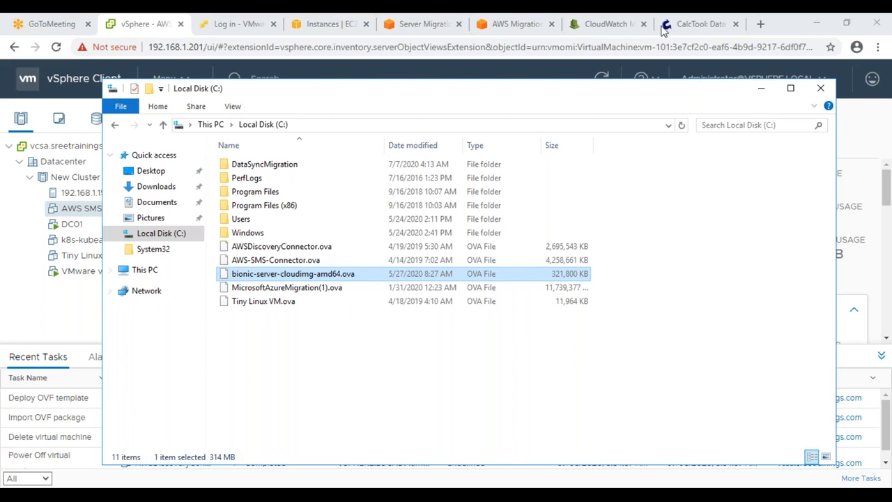
{"action": "key", "text": "alt+Return"}
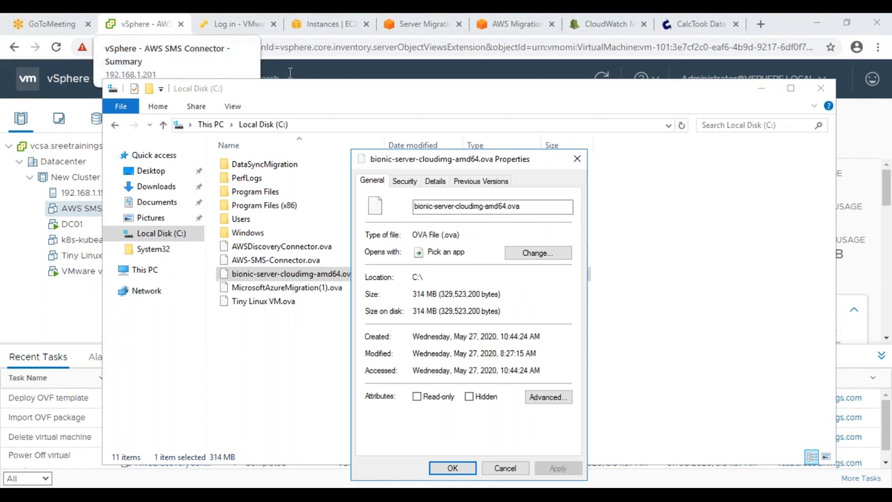
{"action": "left_click", "coordinate": [503, 468]}
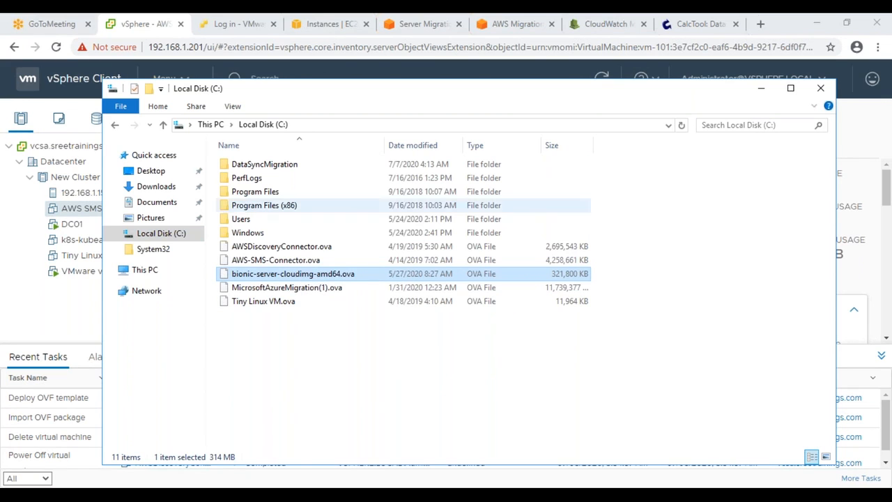
{"action": "left_click", "coordinate": [682, 24]}
{"action": "left_click", "coordinate": [375, 300]}
Step: Calculate 1 GB at 3.5 Mbps in CalcTool: about 36.33 minutes
{"action": "type", "text": "1"}
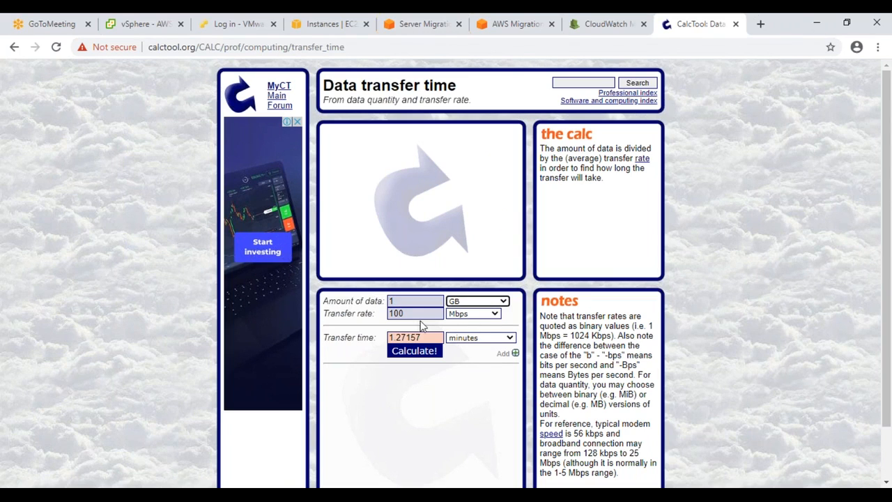
{"action": "left_click", "coordinate": [469, 315]}
{"action": "left_click", "coordinate": [469, 315]}
{"action": "left_click_drag", "start_coordinate": [408, 313], "coordinate": [305, 318]}
{"action": "type", "text": "3.5"}
{"action": "key", "text": "Tab"}
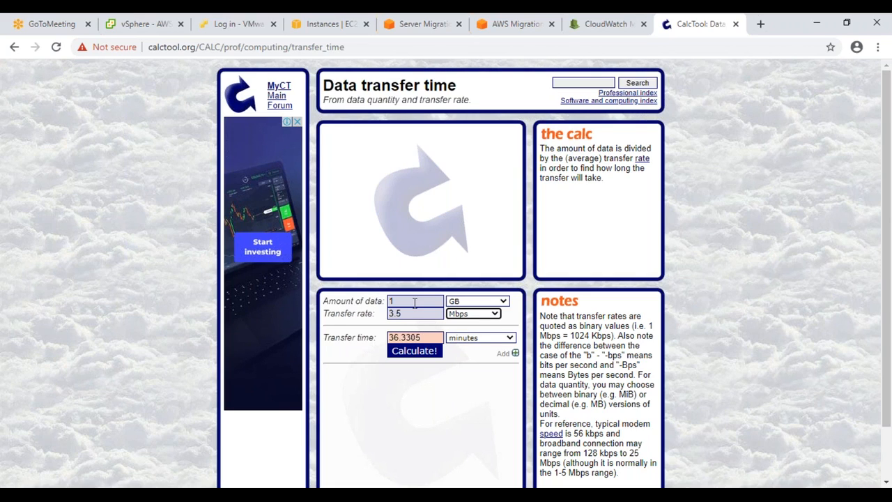
{"action": "left_click", "coordinate": [162, 29]}
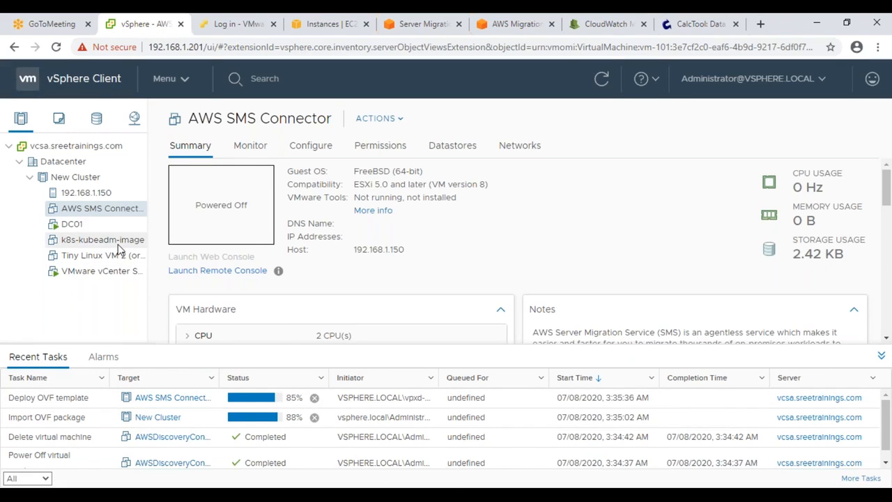
Step: Deploy an OVF template into New Cluster from local file bionic-server-cloudimg-amd64.ova
{"action": "left_click", "coordinate": [88, 180]}
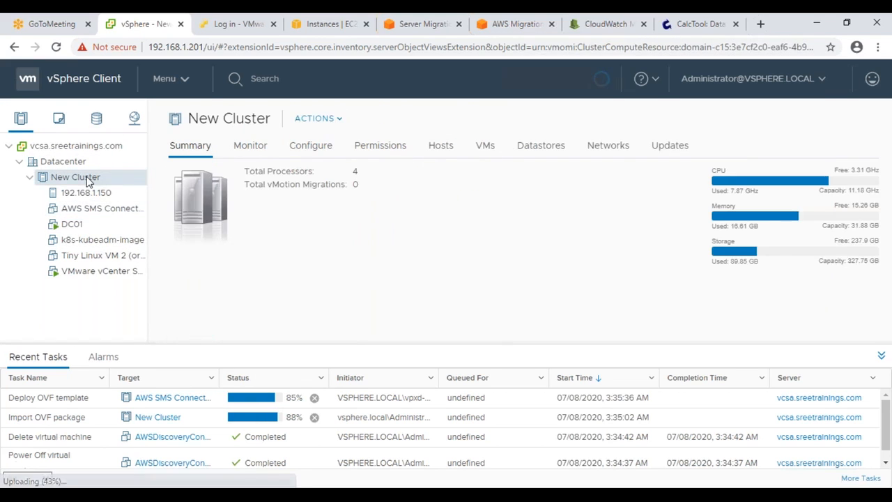
{"action": "right_click", "coordinate": [88, 179]}
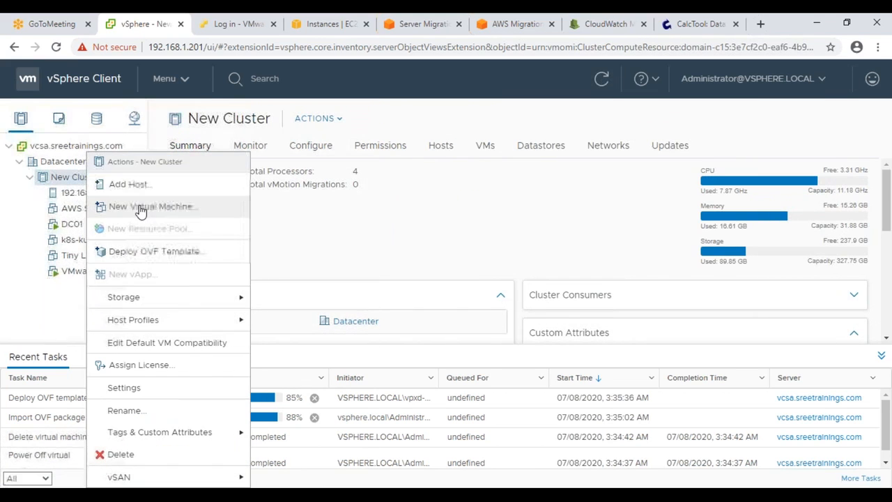
{"action": "left_click", "coordinate": [140, 207]}
{"action": "left_click", "coordinate": [593, 476]}
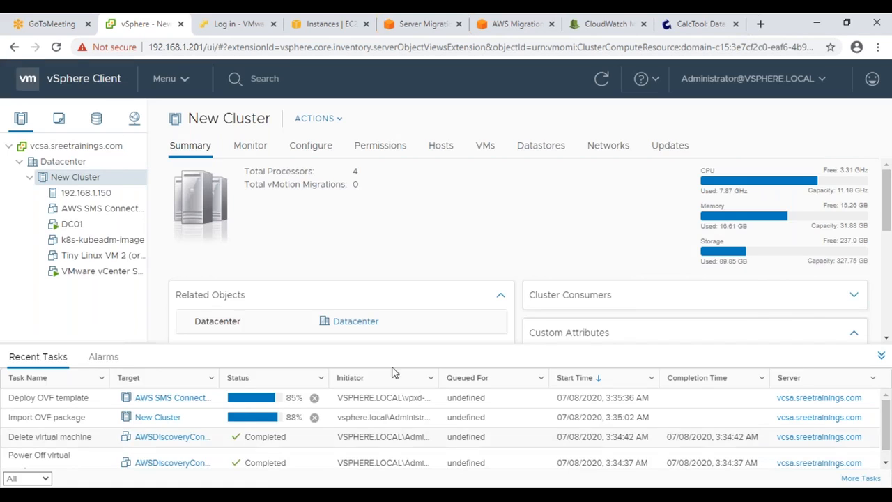
{"action": "right_click", "coordinate": [106, 184]}
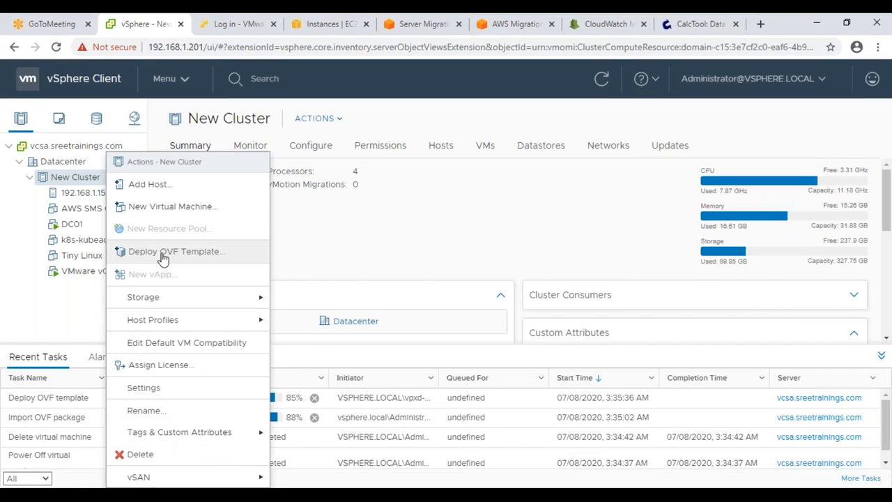
{"action": "left_click", "coordinate": [191, 252]}
{"action": "left_click", "coordinate": [349, 259]}
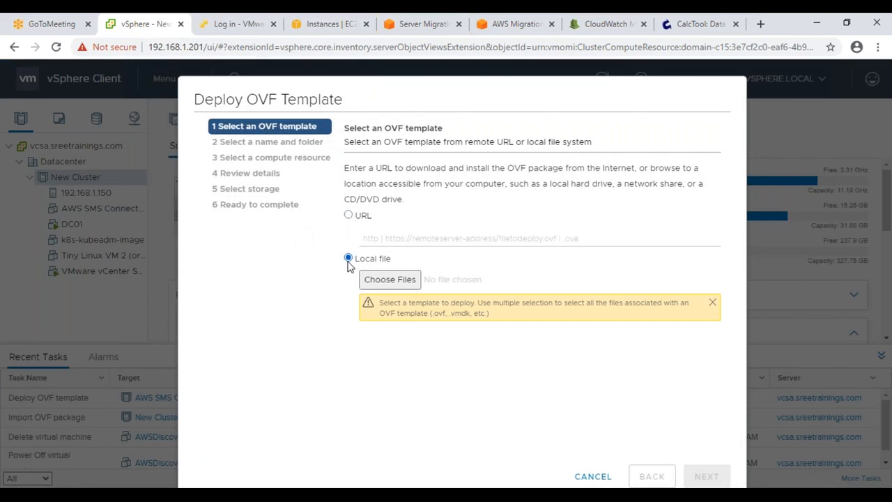
{"action": "left_click", "coordinate": [388, 279]}
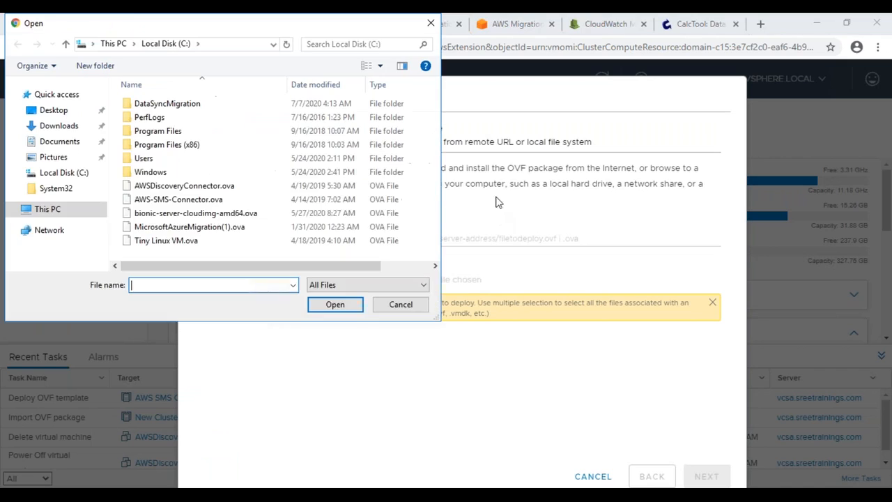
{"action": "left_click", "coordinate": [197, 214]}
{"action": "left_click", "coordinate": [349, 308]}
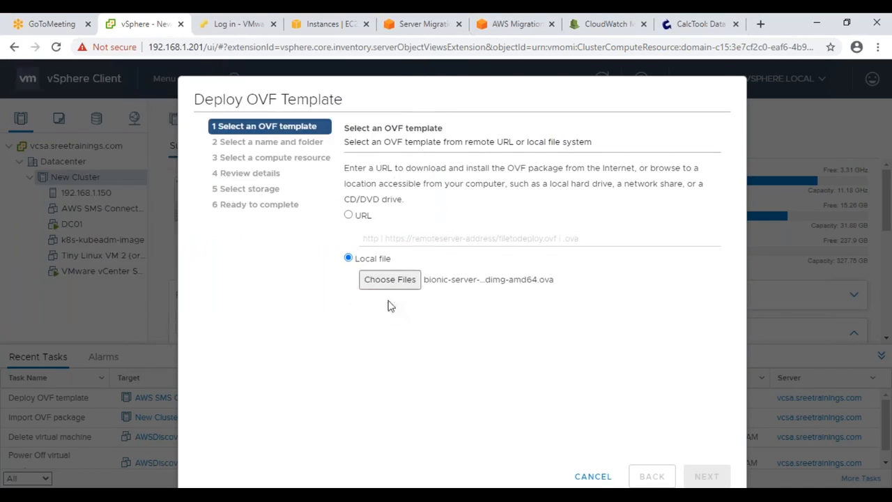
{"action": "left_click", "coordinate": [704, 476]}
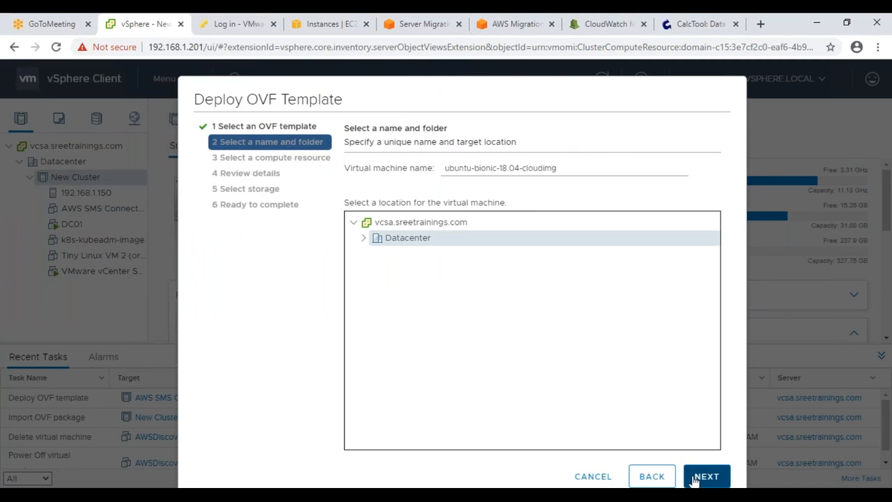
Step: Name the VM MigrateTesting and accept the default compute resource
{"action": "left_click_drag", "start_coordinate": [561, 170], "coordinate": [347, 169]}
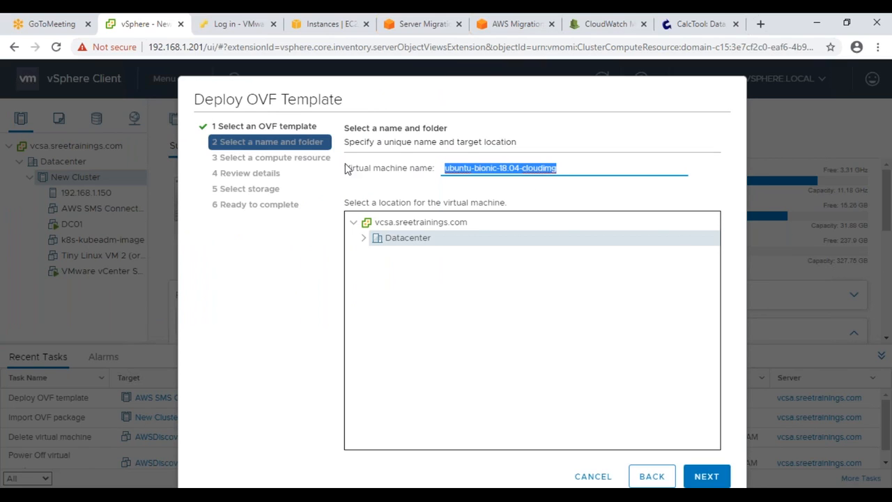
{"action": "type", "text": "M"}
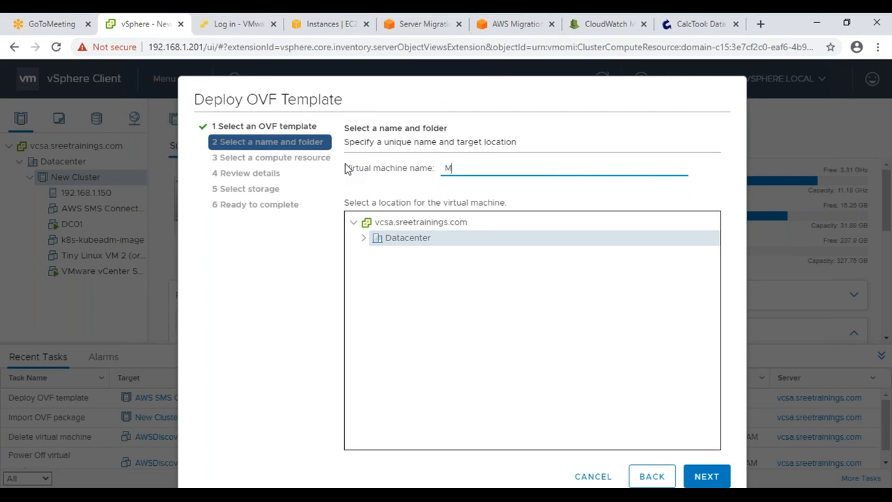
{"action": "type", "text": "grateTesting"}
{"action": "left_click", "coordinate": [454, 171]}
{"action": "type", "text": "i"}
{"action": "left_click", "coordinate": [717, 476]}
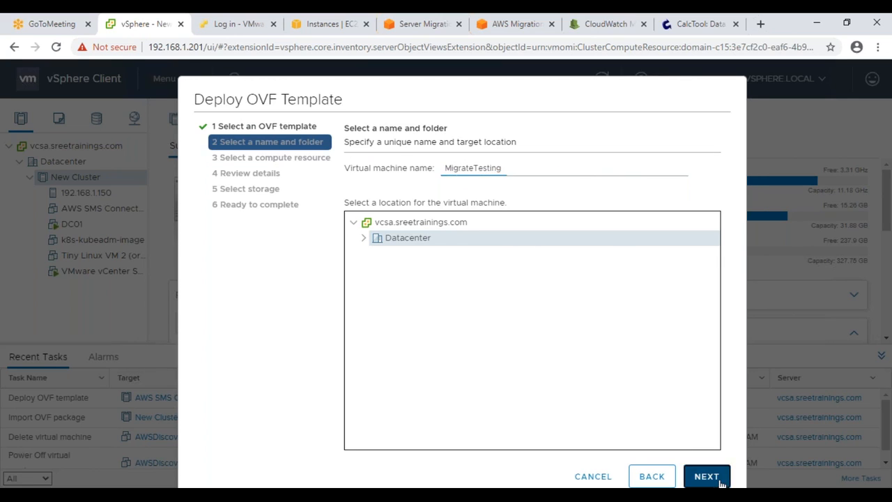
{"action": "left_click", "coordinate": [720, 476]}
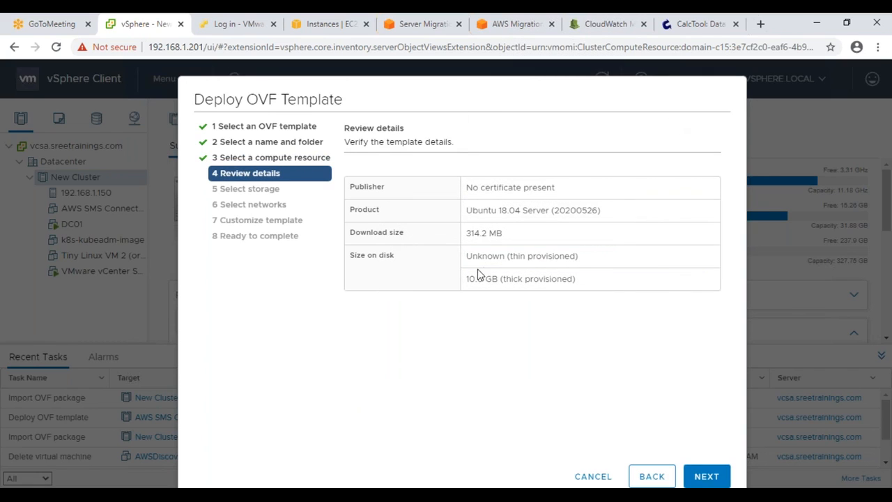
Step: Set the virtual disk format to Thin Provision and keep the default networks
{"action": "left_click_drag", "start_coordinate": [474, 278], "coordinate": [502, 280]}
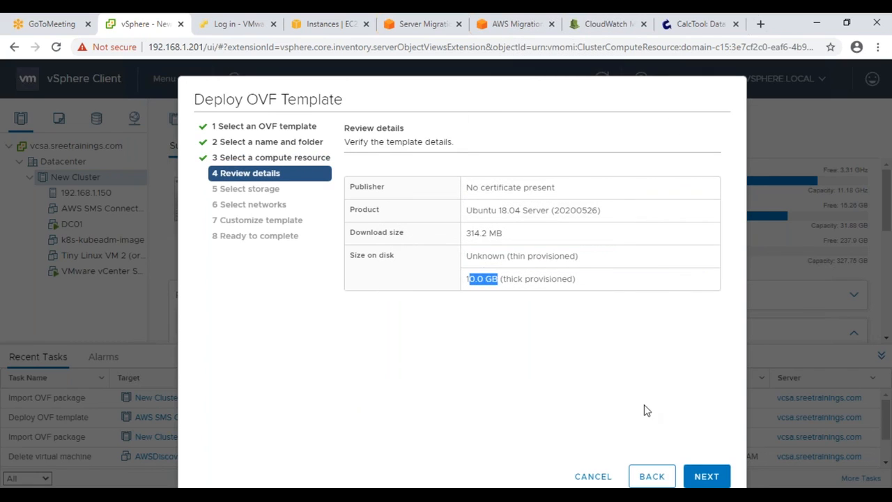
{"action": "left_click", "coordinate": [707, 476]}
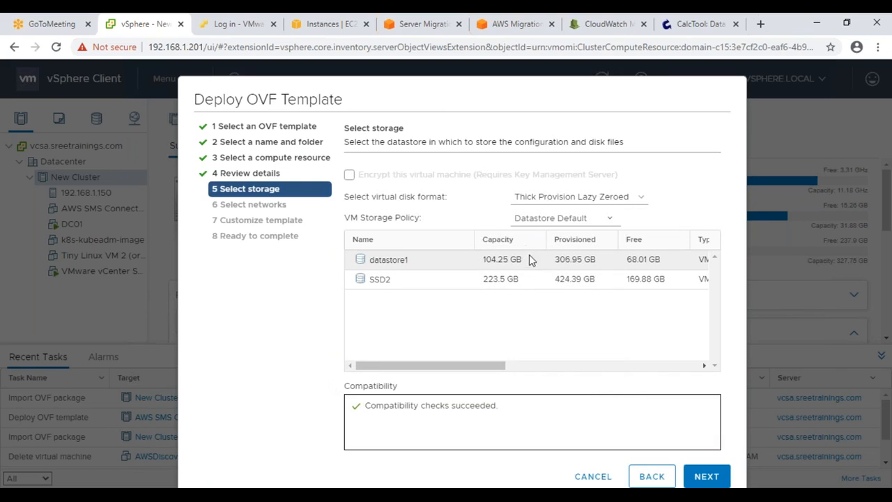
{"action": "left_click", "coordinate": [606, 200]}
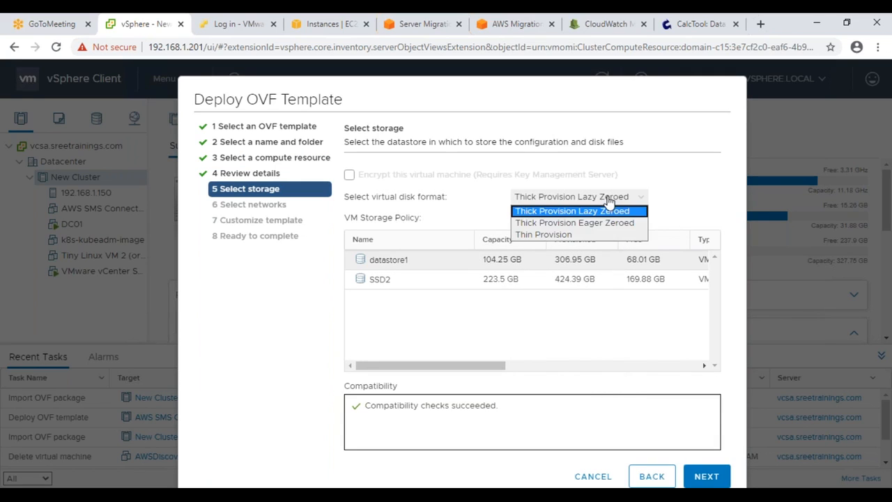
{"action": "left_click", "coordinate": [579, 234]}
{"action": "left_click", "coordinate": [700, 477]}
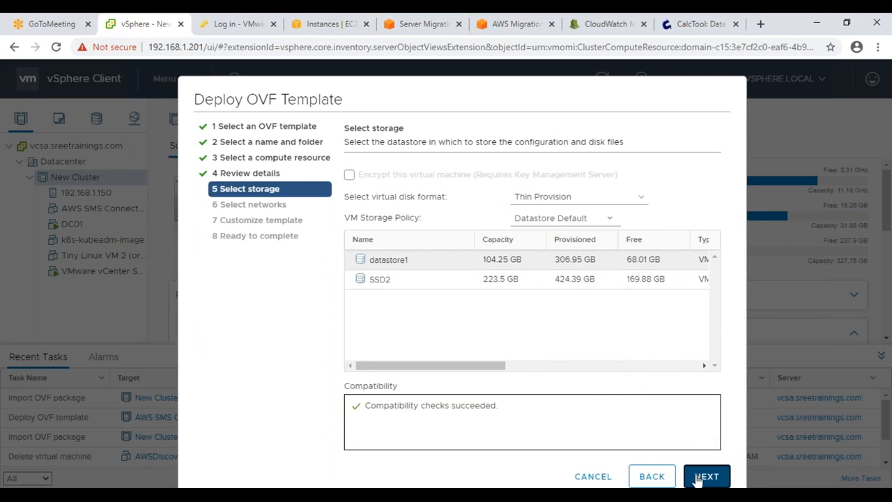
{"action": "left_click", "coordinate": [698, 477]}
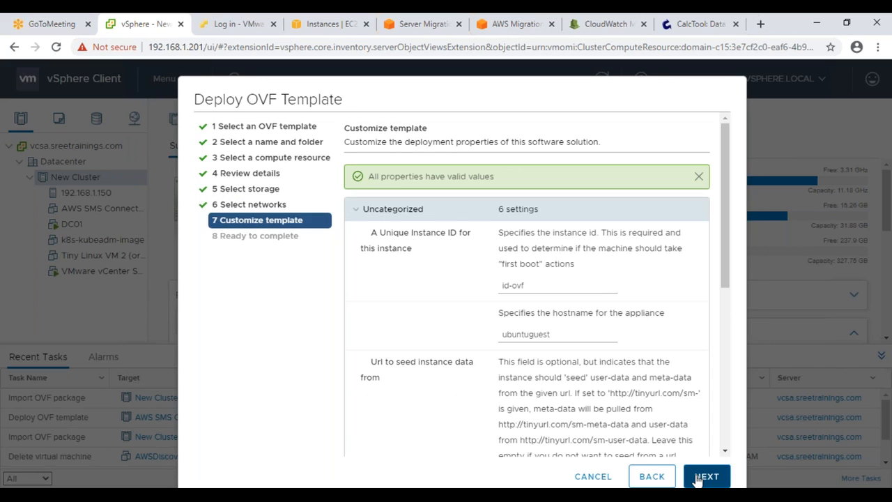
Step: Change the template hostname to migratetesting
{"action": "scroll", "coordinate": [662, 374], "scroll_direction": "down", "scroll_amount": 5}
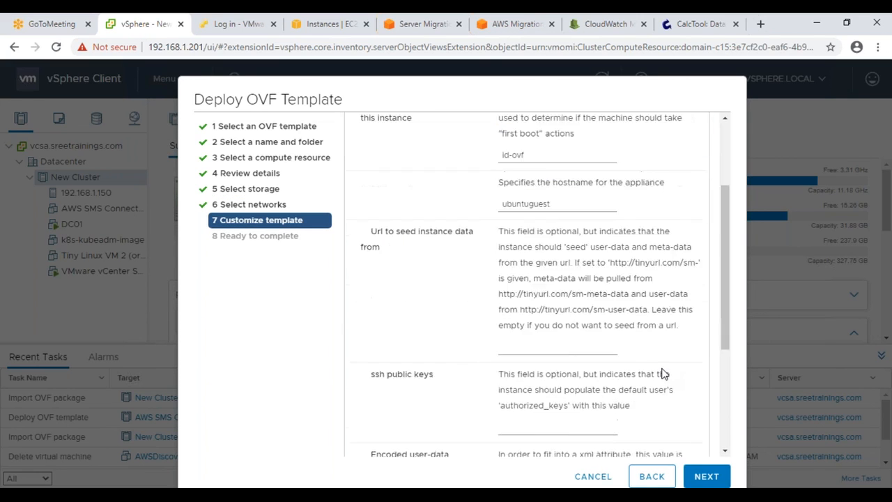
{"action": "scroll", "coordinate": [662, 374], "scroll_direction": "up", "scroll_amount": 2}
{"action": "scroll", "coordinate": [662, 374], "scroll_direction": "up", "scroll_amount": 2}
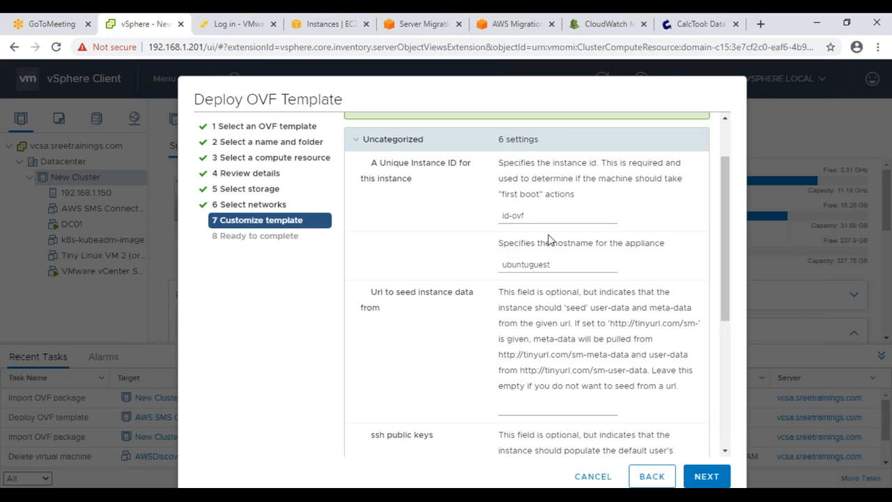
{"action": "left_click_drag", "start_coordinate": [554, 264], "coordinate": [485, 271]}
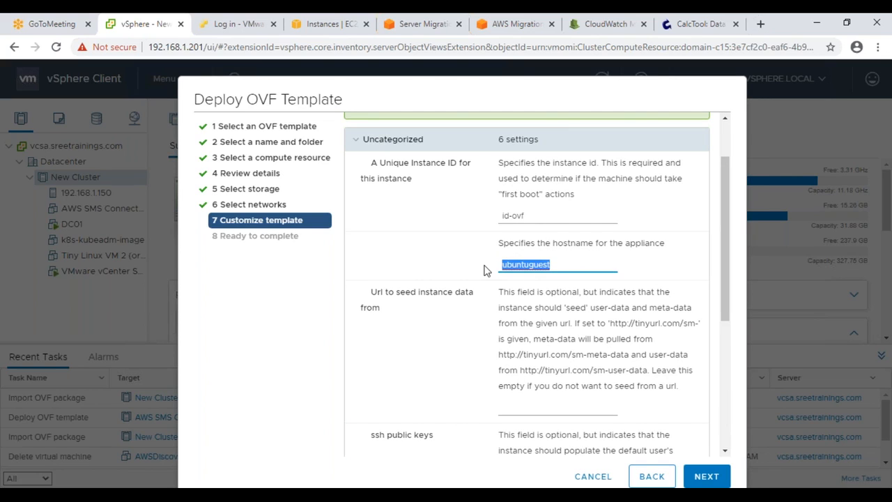
{"action": "type", "text": "migratetesting"}
Step: Enter the Default User's password and advance to the final review
{"action": "scroll", "coordinate": [546, 315], "scroll_direction": "down", "scroll_amount": 2}
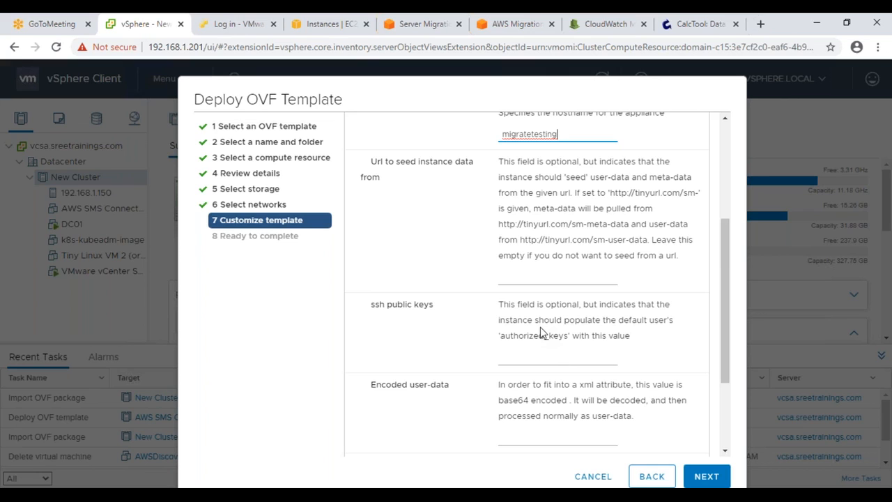
{"action": "scroll", "coordinate": [540, 325], "scroll_direction": "down", "scroll_amount": 2}
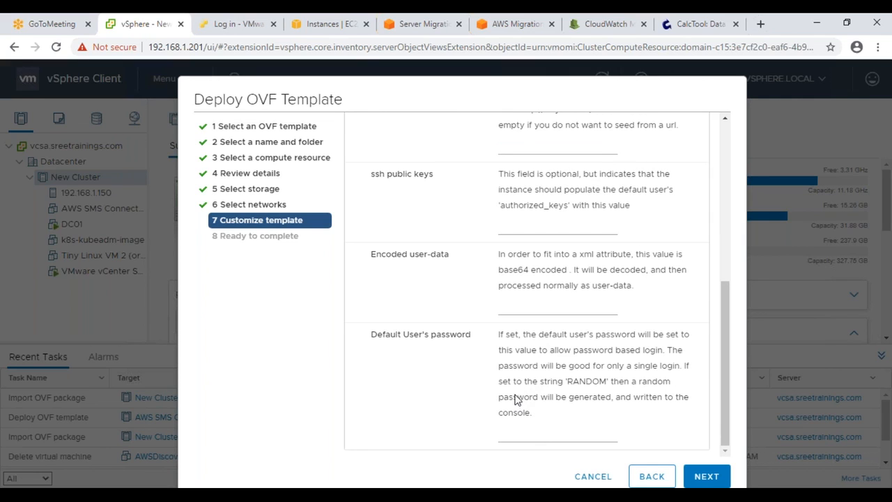
{"action": "left_click", "coordinate": [504, 432]}
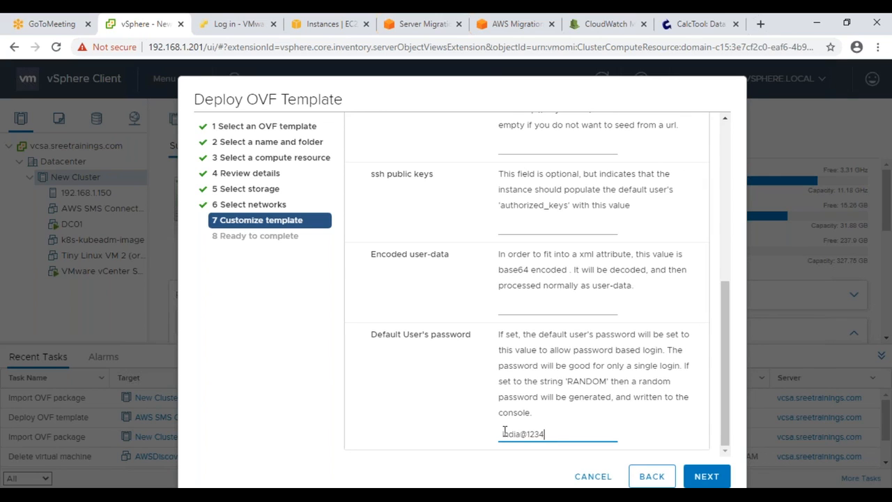
{"action": "key", "text": "Tab"}
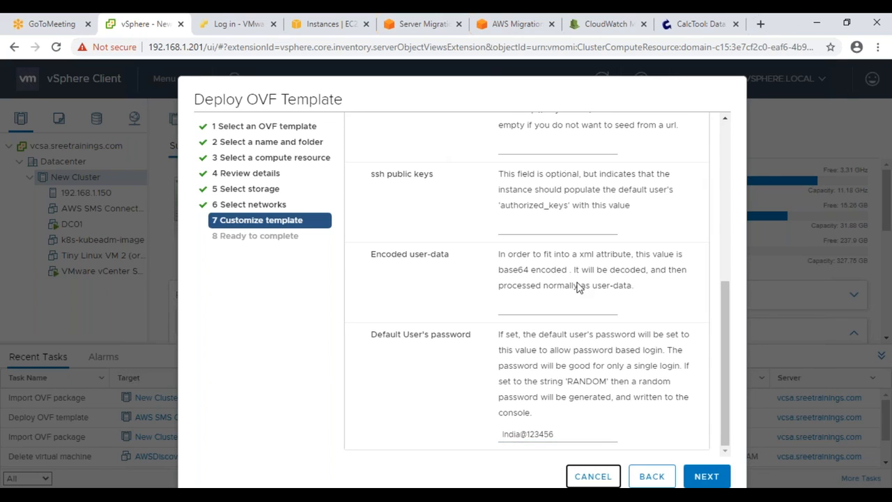
{"action": "scroll", "coordinate": [577, 288], "scroll_direction": "up", "scroll_amount": 10}
{"action": "scroll", "coordinate": [577, 288], "scroll_direction": "down", "scroll_amount": 10}
{"action": "scroll", "coordinate": [500, 244], "scroll_direction": "up", "scroll_amount": 3}
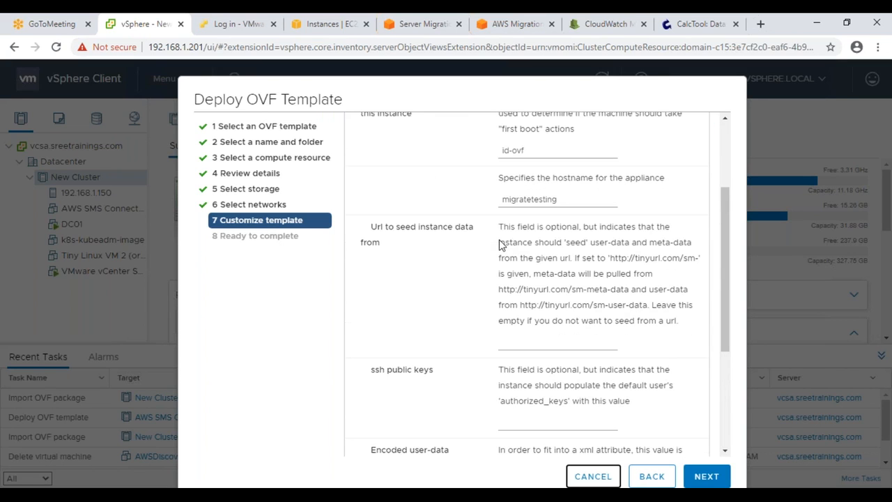
{"action": "scroll", "coordinate": [500, 244], "scroll_direction": "up", "scroll_amount": 3}
{"action": "left_click", "coordinate": [705, 476]}
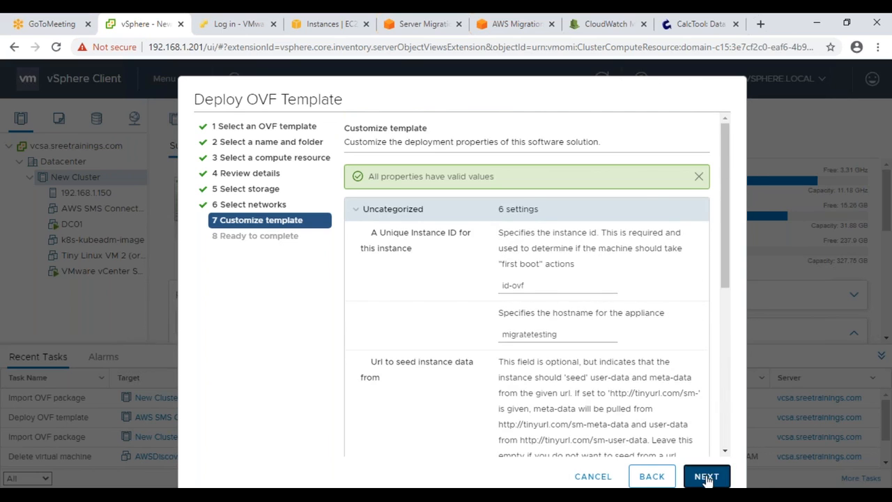
{"action": "scroll", "coordinate": [693, 408], "scroll_direction": "down", "scroll_amount": 2}
Step: Finish the OVF deployment and open the new MigrateTesting VM's summary once the task completes
{"action": "left_click", "coordinate": [704, 477]}
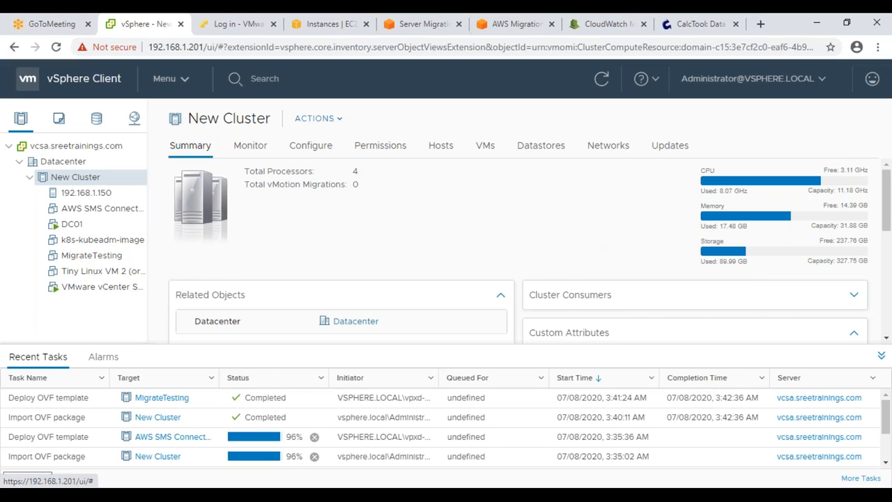
{"action": "left_click", "coordinate": [98, 258]}
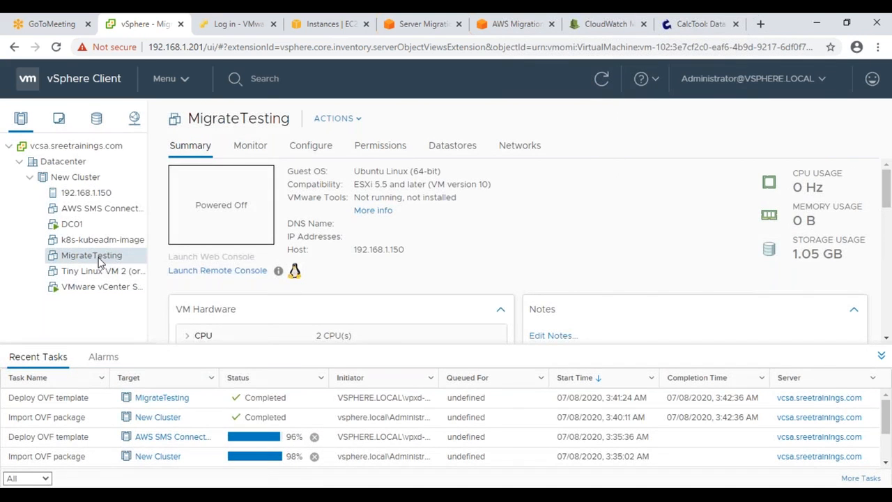
Step: Review MigrateTesting's hardware settings without changes and note its 1.05 GB storage usage
{"action": "right_click", "coordinate": [99, 260]}
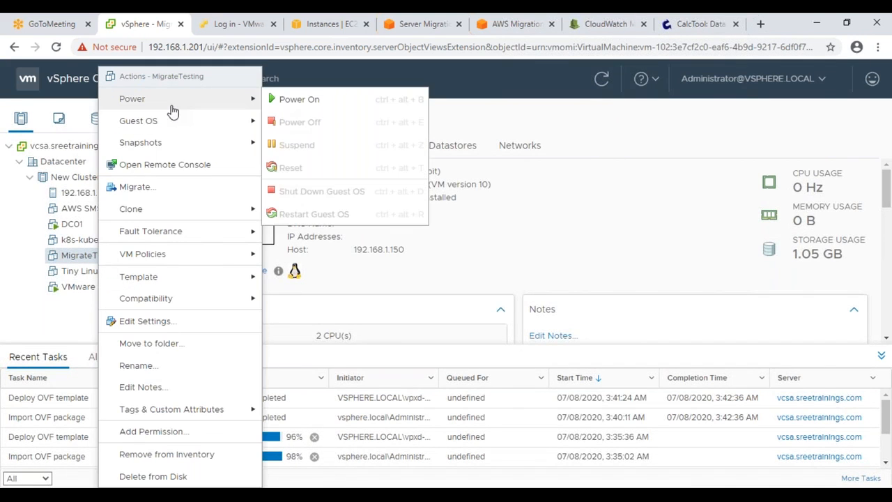
{"action": "left_click", "coordinate": [182, 322]}
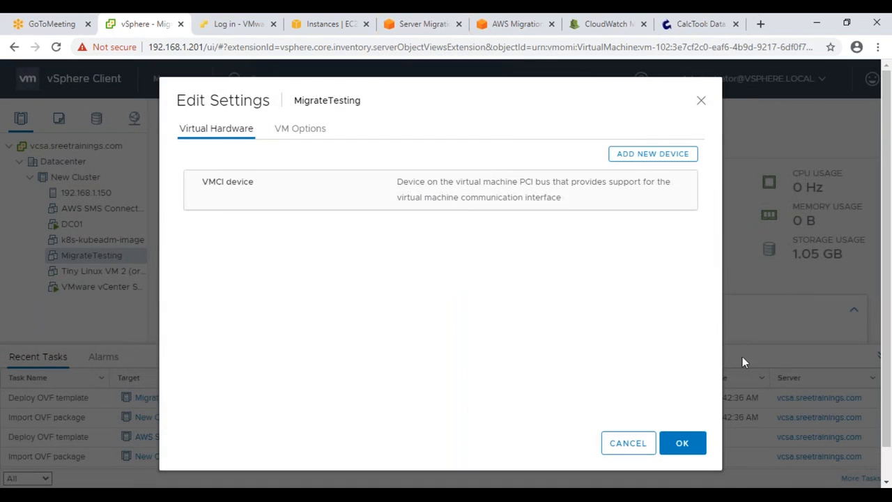
{"action": "left_click", "coordinate": [628, 443]}
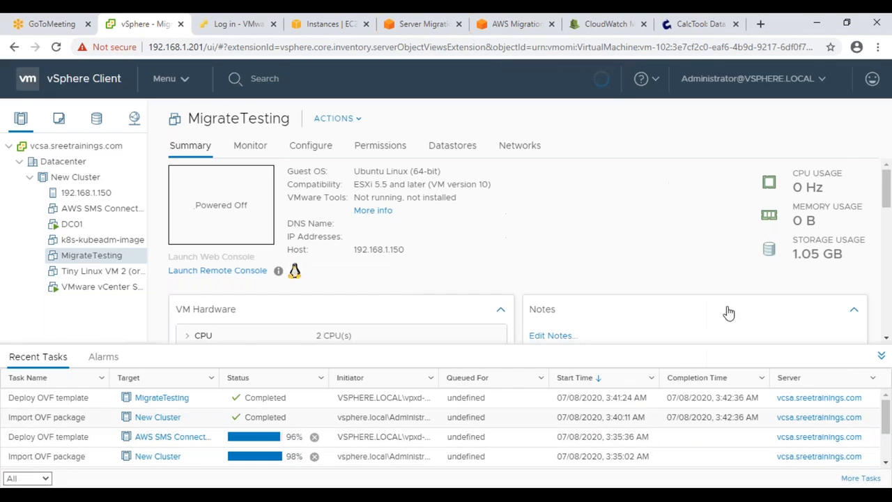
{"action": "left_click_drag", "start_coordinate": [849, 267], "coordinate": [789, 251]}
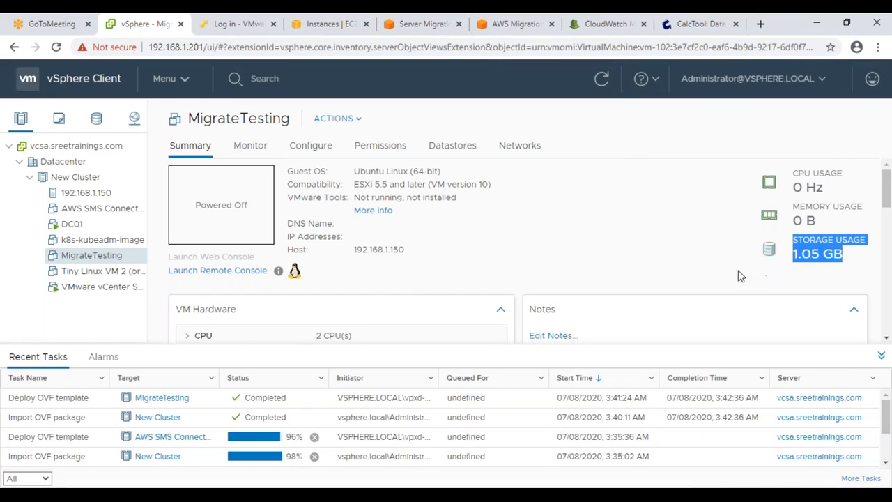
Step: Power on MigrateTesting and launch its web console
{"action": "right_click", "coordinate": [137, 260]}
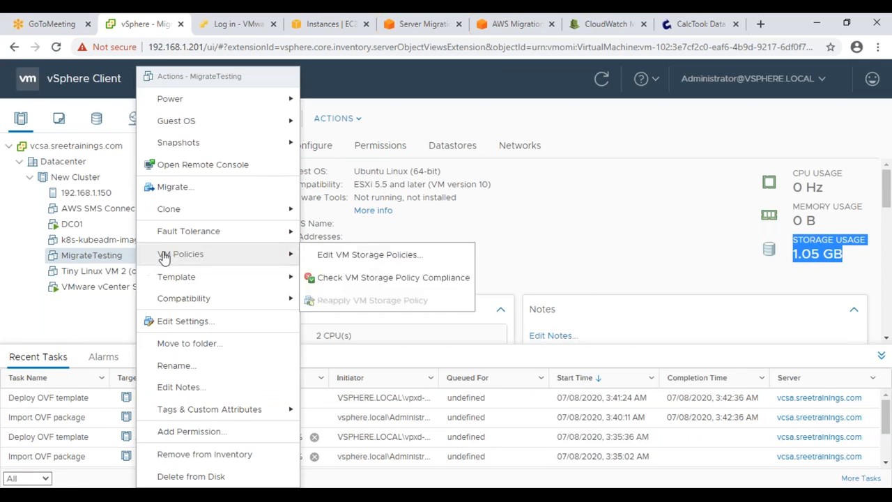
{"action": "mouse_move", "coordinate": [279, 98]}
{"action": "left_click", "coordinate": [337, 101]}
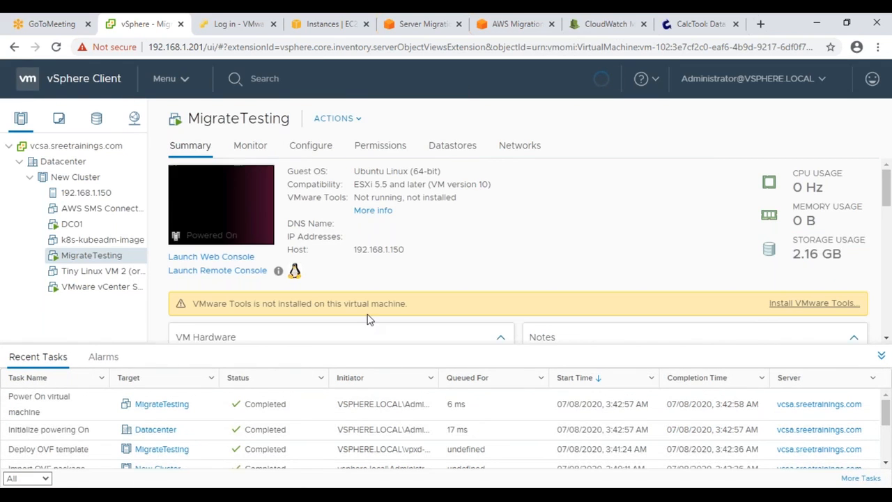
{"action": "scroll", "coordinate": [369, 319], "scroll_direction": "down", "scroll_amount": 3}
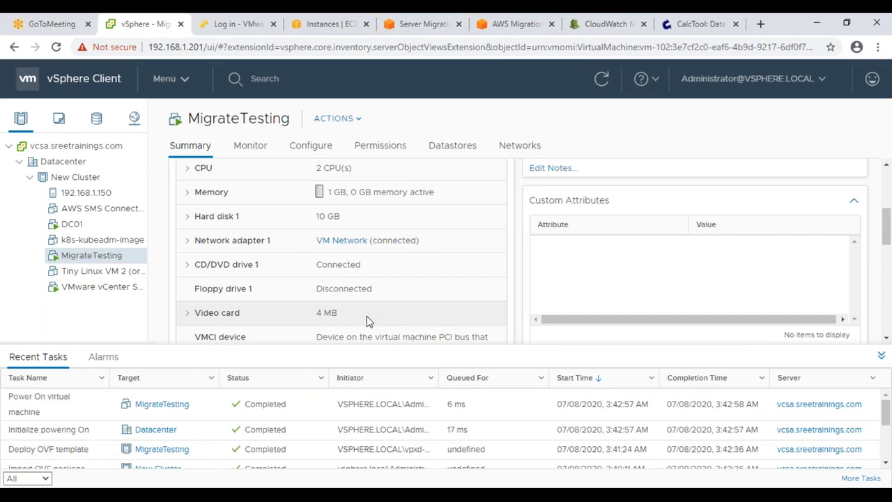
{"action": "scroll", "coordinate": [366, 317], "scroll_direction": "up", "scroll_amount": 5}
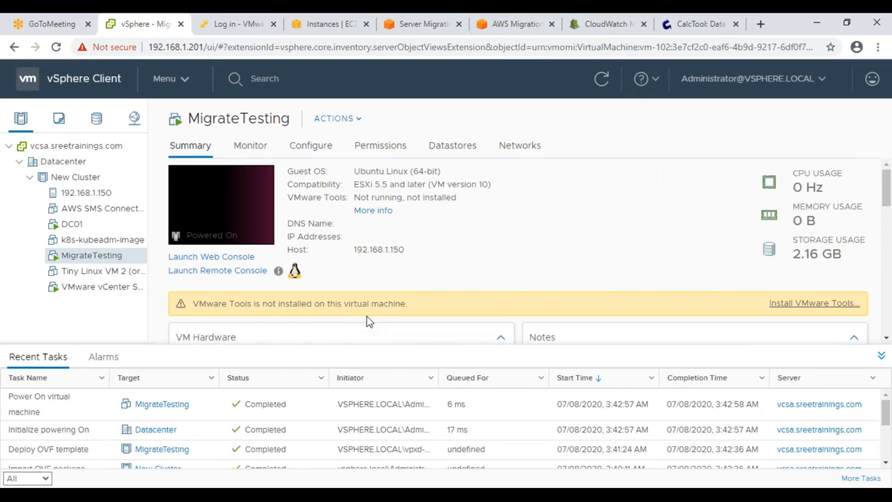
{"action": "left_click", "coordinate": [211, 257]}
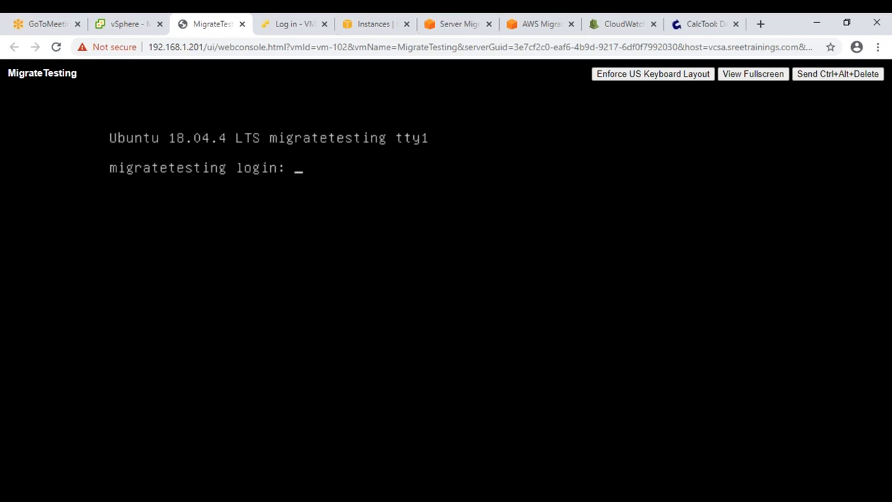
Step: Try logging in to the console as root, then as ubuntu with its password
{"action": "type", "text": "k"}
{"action": "key", "text": "BackSpace"}
{"action": "type", "text": "root"}
{"action": "key", "text": "Return"}
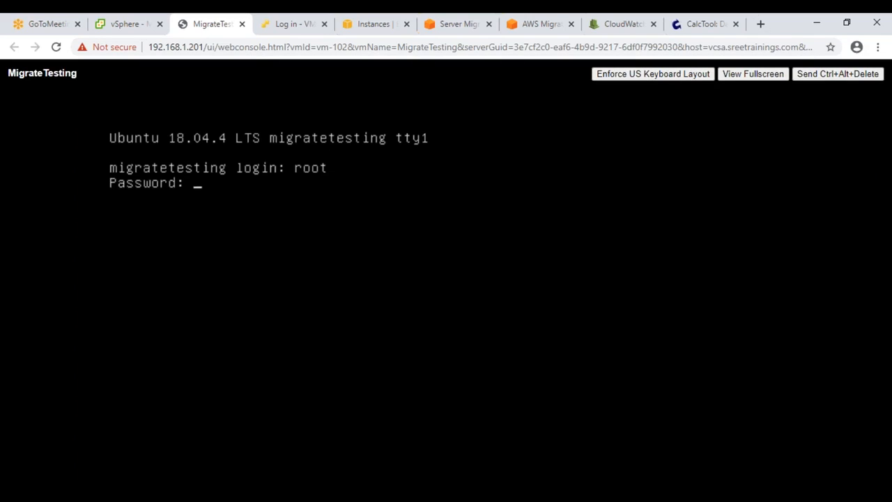
{"action": "key", "text": "Return"}
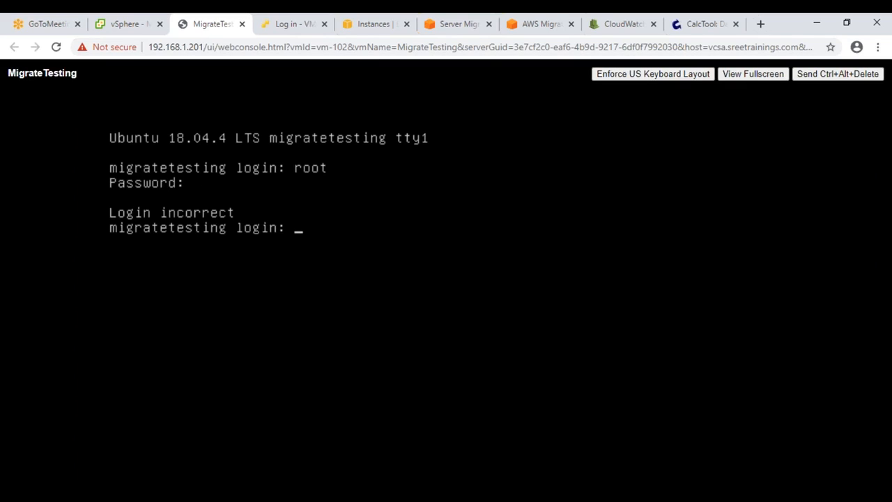
{"action": "type", "text": "ubuntu"}
{"action": "key", "text": "Return"}
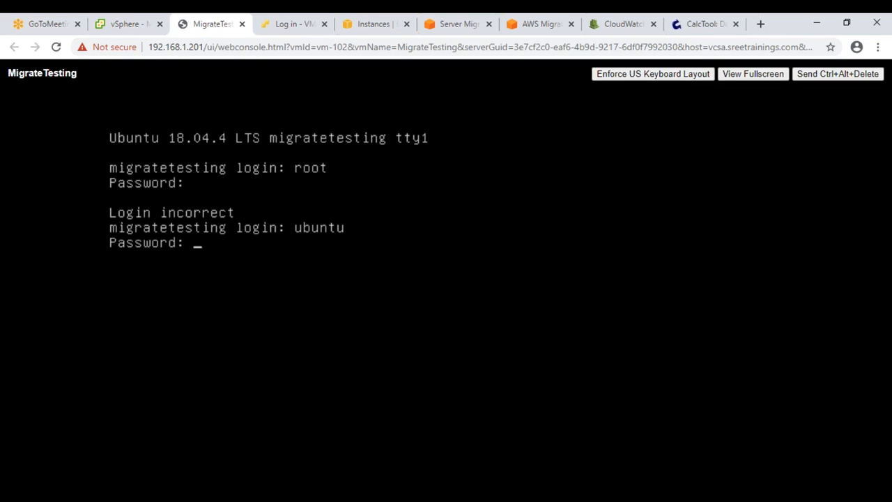
{"action": "key", "text": "Return"}
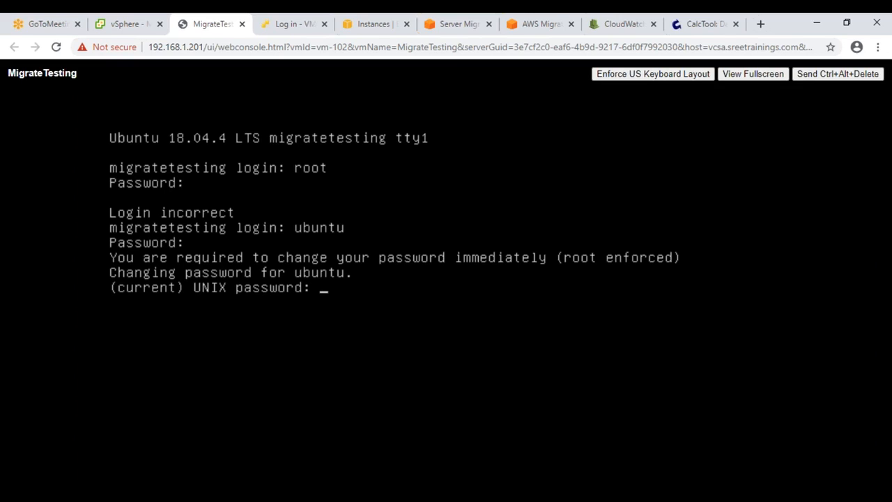
Step: Replace the expired ubuntu password with a new one and finish logging in
{"action": "key", "text": "Return"}
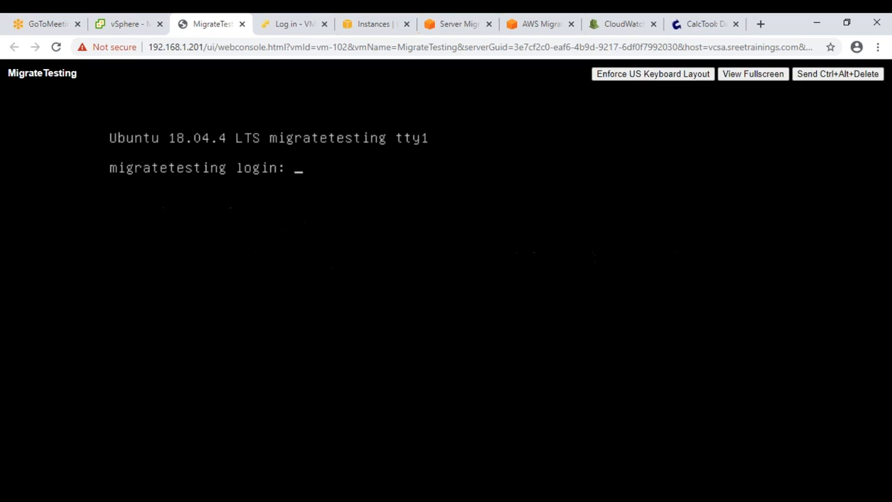
{"action": "key", "text": "Return"}
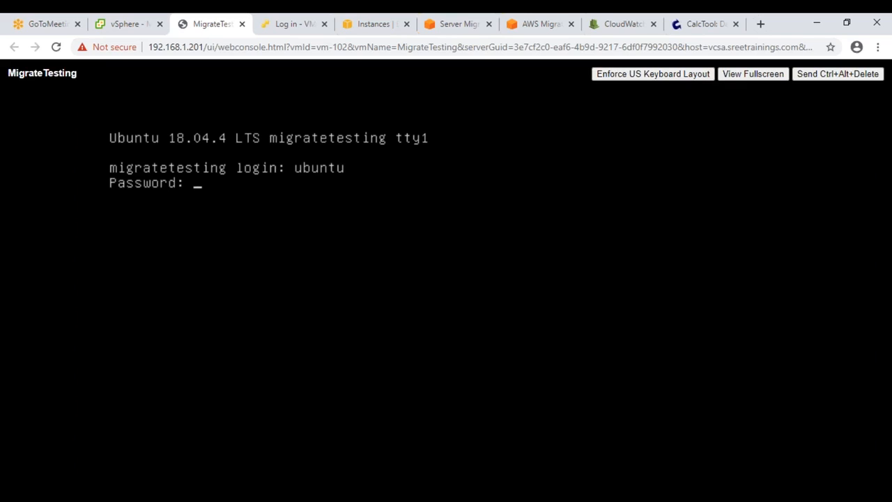
{"action": "key", "text": "Return"}
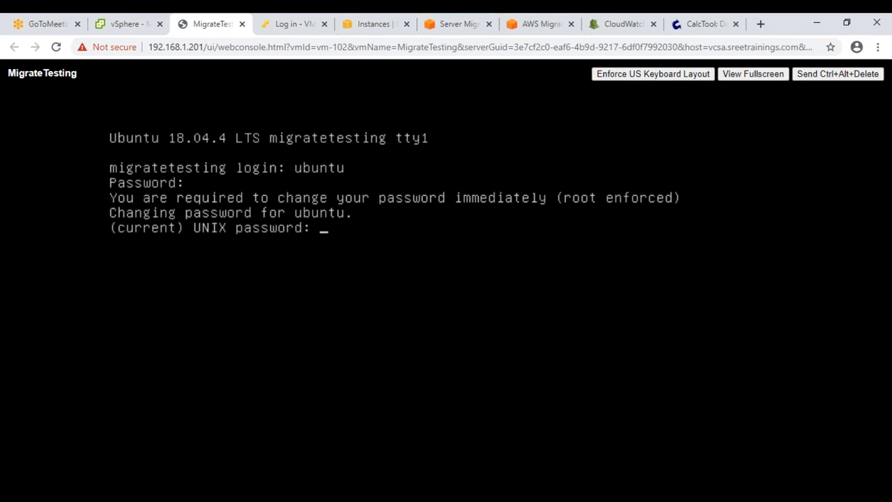
{"action": "key", "text": "Return"}
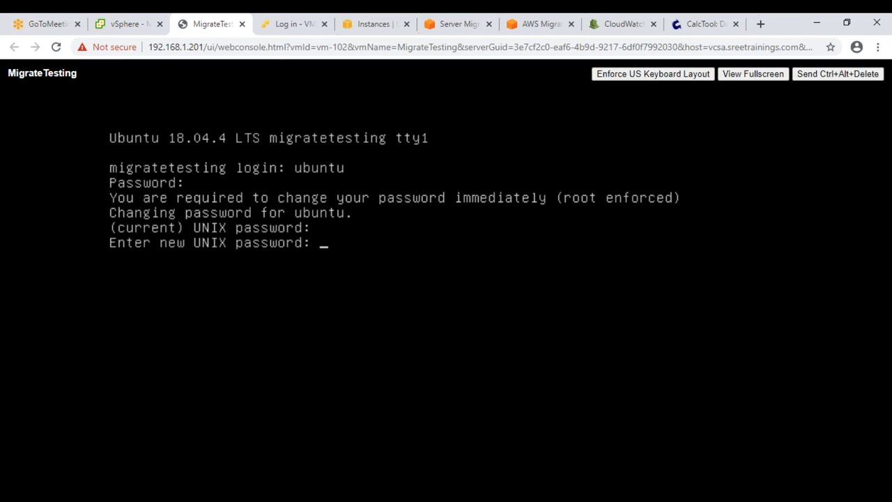
{"action": "key", "text": "Return"}
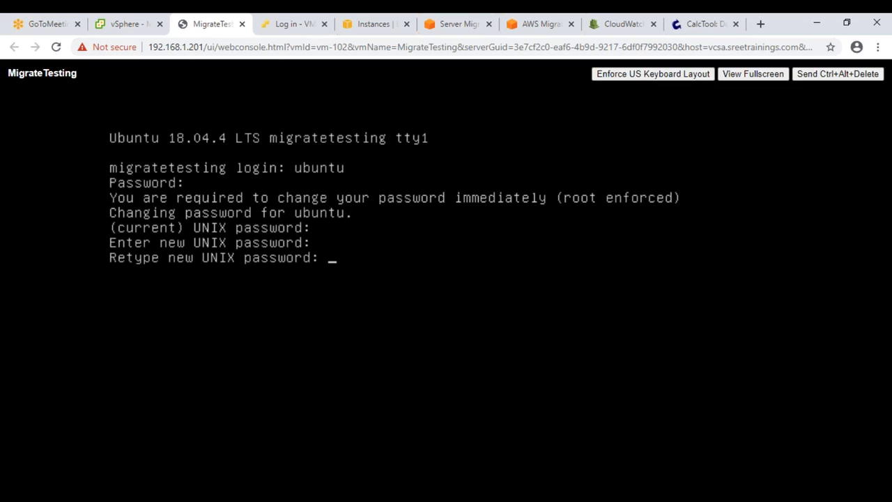
{"action": "key", "text": "Return"}
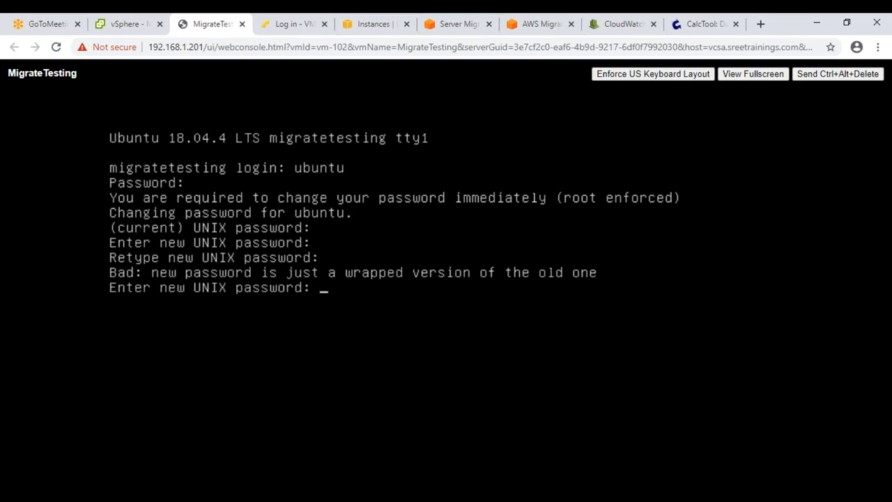
{"action": "key", "text": "Return"}
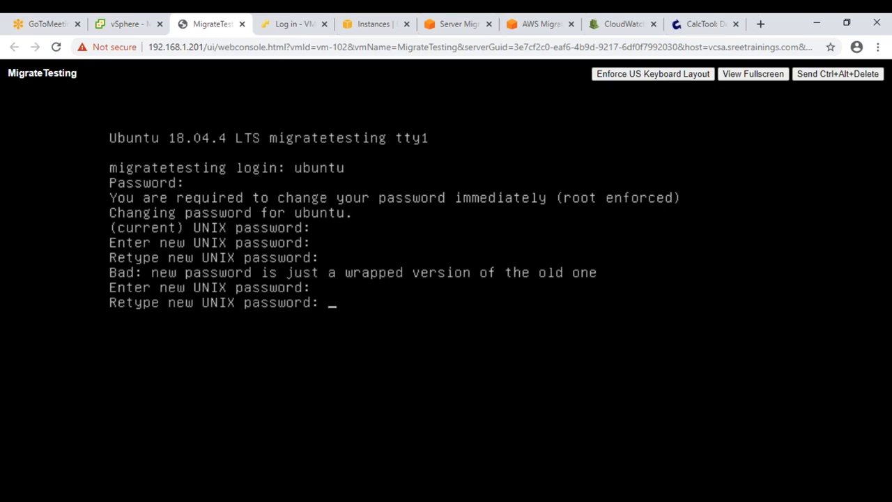
{"action": "key", "text": "Return"}
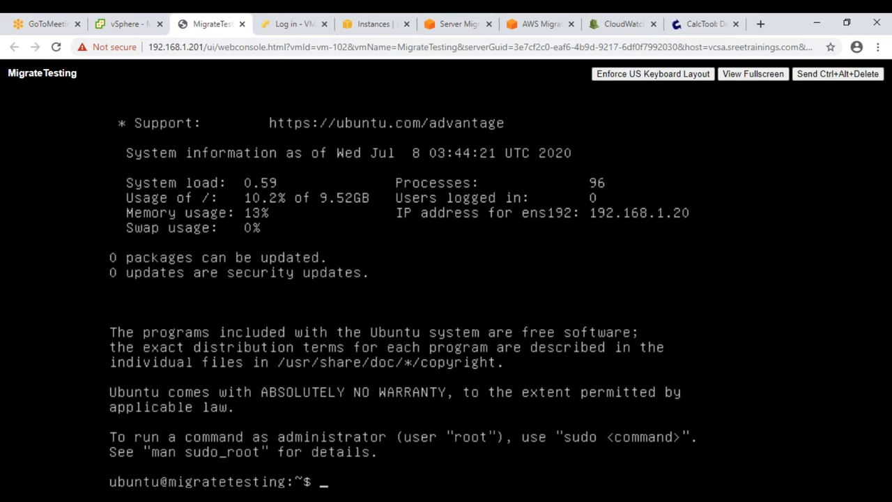
Step: Switch to root with sudo su -, clear the screen, and create /testfolder
{"action": "type", "text": "sudo su -"}
{"action": "key", "text": "Return"}
{"action": "key", "text": "ctrl+l"}
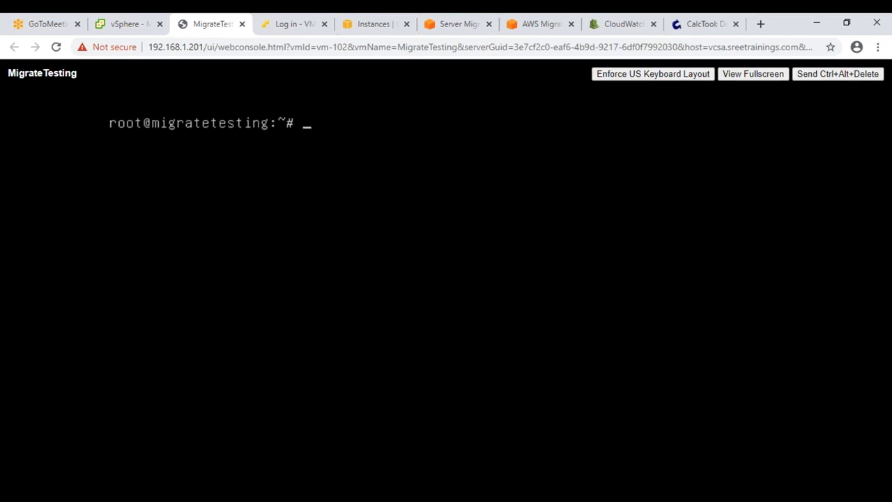
{"action": "type", "text": "mkdi"}
{"action": "type", "text": "r /etst"}
{"action": "type", "text": "fo"}
{"action": "key", "text": "BackSpace"}
{"action": "key", "text": "BackSpace"}
{"action": "key", "text": "BackSpace"}
{"action": "key", "text": "BackSpace"}
{"action": "key", "text": "BackSpace"}
{"action": "key", "text": "BackSpace"}
{"action": "type", "text": "testfolder"}
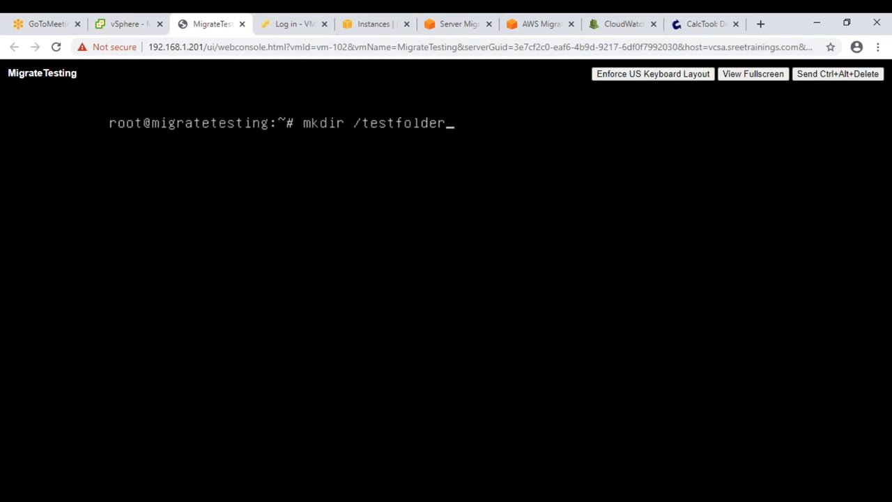
{"action": "key", "text": "Return"}
Step: Write the current date into /testfolder/file1 with echo $(date)
{"action": "type", "text": "cd /tes"}
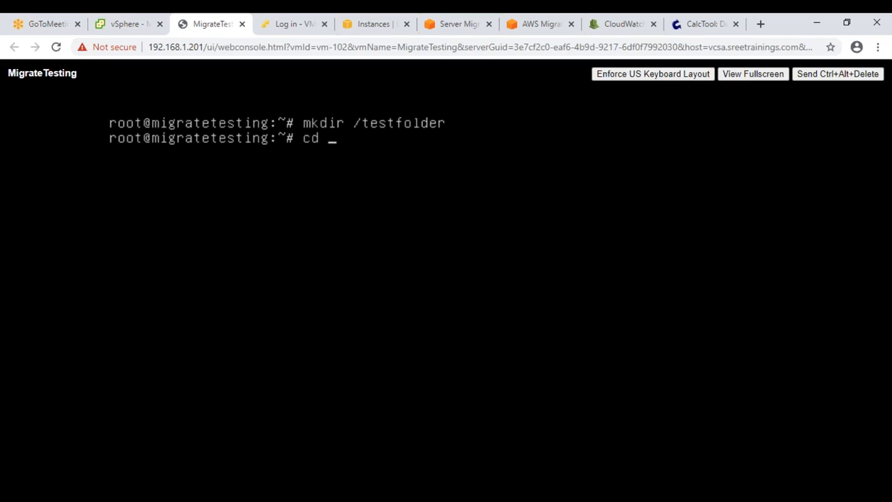
{"action": "key", "text": "BackSpace"}
{"action": "key", "text": "BackSpace"}
{"action": "key", "text": "BackSpace"}
{"action": "key", "text": "BackSpace"}
{"action": "key", "text": "BackSpace"}
{"action": "key", "text": "BackSpace"}
{"action": "key", "text": "BackSpace"}
{"action": "type", "text": "echo "}
{"action": "type", "text": "d"}
{"action": "key", "text": "BackSpace"}
{"action": "type", "text": "$(date)"}
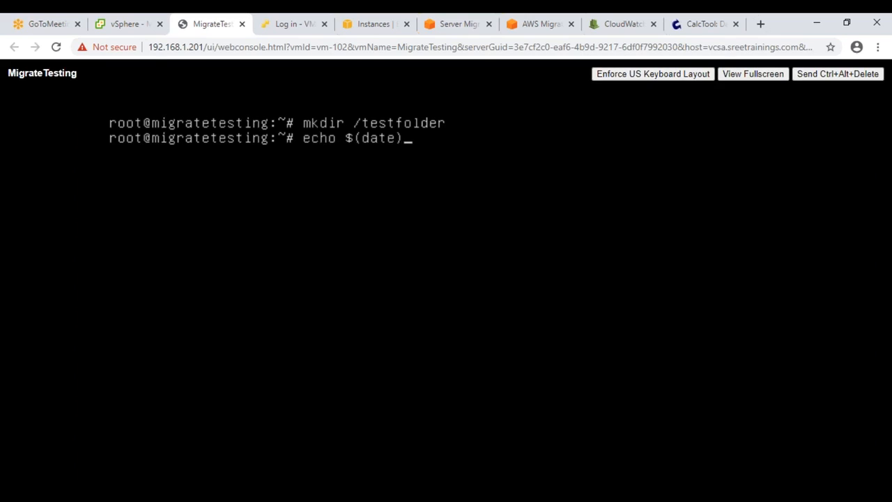
{"action": "key", "text": "Return"}
{"action": "key", "text": "Up"}
{"action": "type", "text": "> /"}
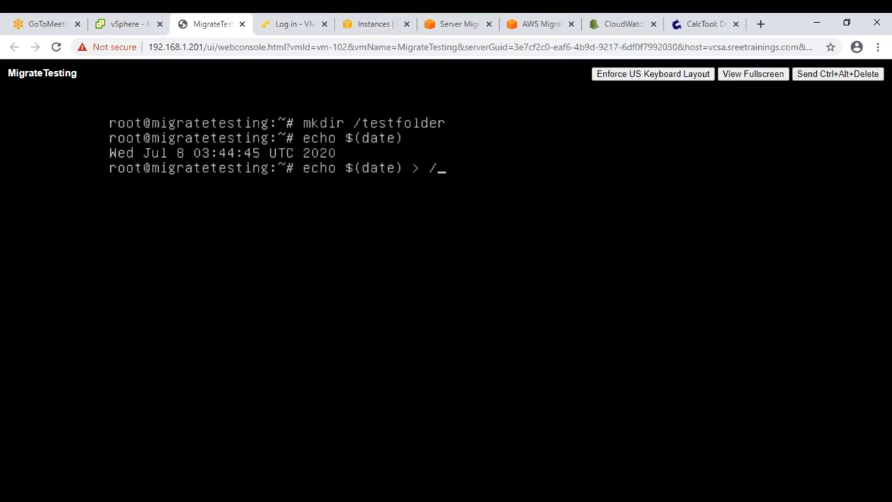
{"action": "type", "text": "te"}
{"action": "key", "text": "Tab"}
{"action": "type", "text": "file1"}
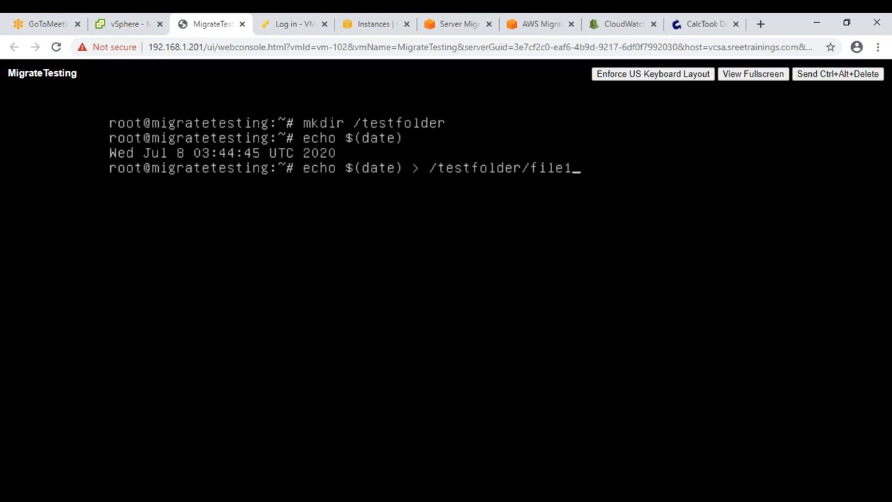
{"action": "key", "text": "Return"}
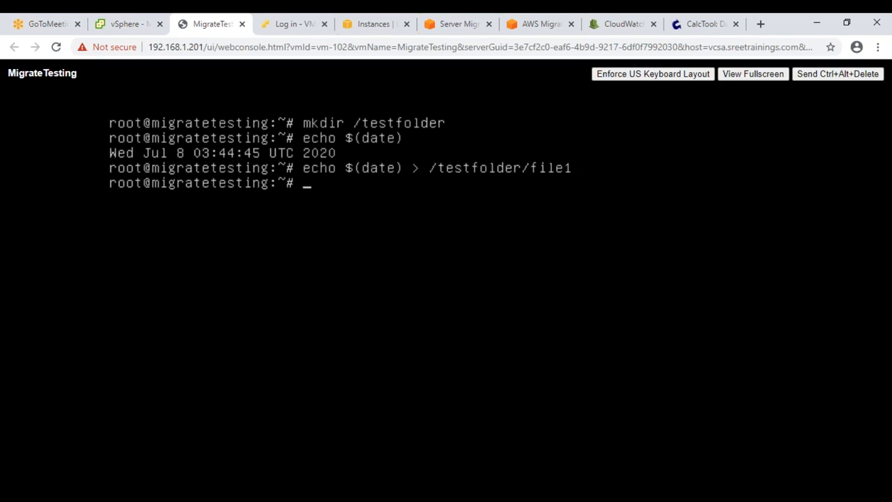
Step: Write the date into /testfolder/file3 and list the folder with ll
{"action": "key", "text": "Up"}
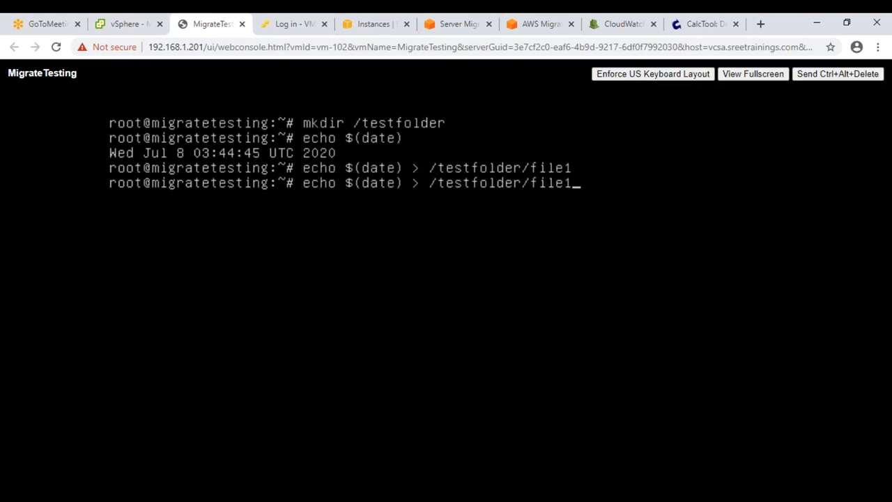
{"action": "key", "text": "Left"}
{"action": "key", "text": "Left"}
{"action": "key", "text": "Left"}
{"action": "key", "text": "Left"}
{"action": "key", "text": "Left"}
{"action": "key", "text": "Left"}
{"action": "key", "text": "Left"}
{"action": "key", "text": "Left"}
{"action": "key", "text": "Left"}
{"action": "key", "text": "Left"}
{"action": "key", "text": "Left"}
{"action": "key", "text": "Left"}
{"action": "key", "text": "Left"}
{"action": "key", "text": "Left"}
{"action": "key", "text": "Left"}
{"action": "key", "text": "Left"}
{"action": "key", "text": "Left"}
{"action": "key", "text": "Left"}
{"action": "key", "text": "Right"}
{"action": "key", "text": "Right"}
{"action": "key", "text": "Right"}
{"action": "key", "text": "Right"}
{"action": "key", "text": "Right"}
{"action": "key", "text": "Right"}
{"action": "key", "text": "Right"}
{"action": "key", "text": "Right"}
{"action": "key", "text": "Right"}
{"action": "key", "text": "Right"}
{"action": "key", "text": "Right"}
{"action": "key", "text": "Right"}
{"action": "key", "text": "Right"}
{"action": "key", "text": "Right"}
{"action": "key", "text": "Right"}
{"action": "key", "text": "Right"}
{"action": "key", "text": "Right"}
{"action": "key", "text": "Right"}
{"action": "key", "text": "BackSpace"}
{"action": "key", "text": "BackSpace"}
{"action": "key", "text": "BackSpace"}
{"action": "key", "text": "BackSpace"}
{"action": "key", "text": "BackSpace"}
{"action": "key", "text": "BackSpace"}
{"action": "key", "text": "BackSpace"}
{"action": "key", "text": "BackSpace"}
{"action": "key", "text": "BackSpace"}
{"action": "key", "text": "BackSpace"}
{"action": "key", "text": "BackSpace"}
{"action": "key", "text": "BackSpace"}
{"action": "key", "text": "BackSpace"}
{"action": "key", "text": "BackSpace"}
{"action": "key", "text": "BackSpace"}
{"action": "key", "text": "BackSpace"}
{"action": "key", "text": "BackSpace"}
{"action": "key", "text": "BackSpace"}
{"action": "key", "text": "BackSpace"}
{"action": "key", "text": "BackSpace"}
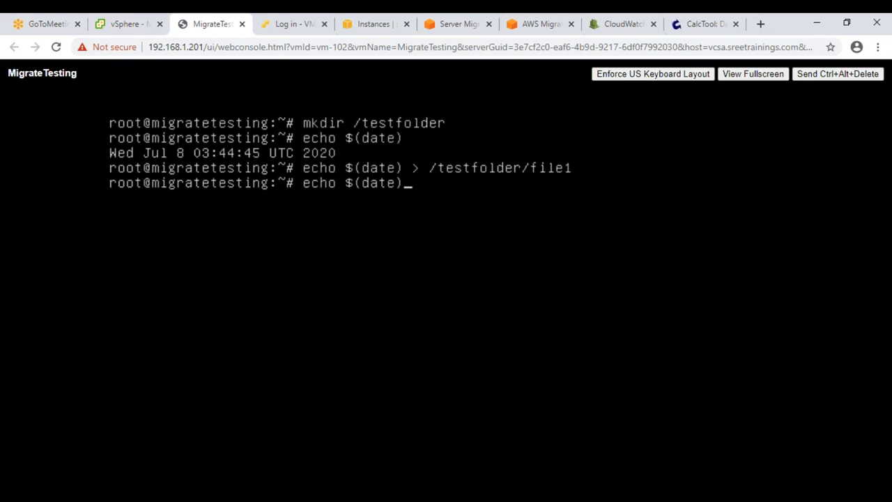
{"action": "key", "text": "Up"}
{"action": "key", "text": "Down"}
{"action": "key", "text": "Down"}
{"action": "key", "text": "BackSpace"}
{"action": "type", "text": "2"}
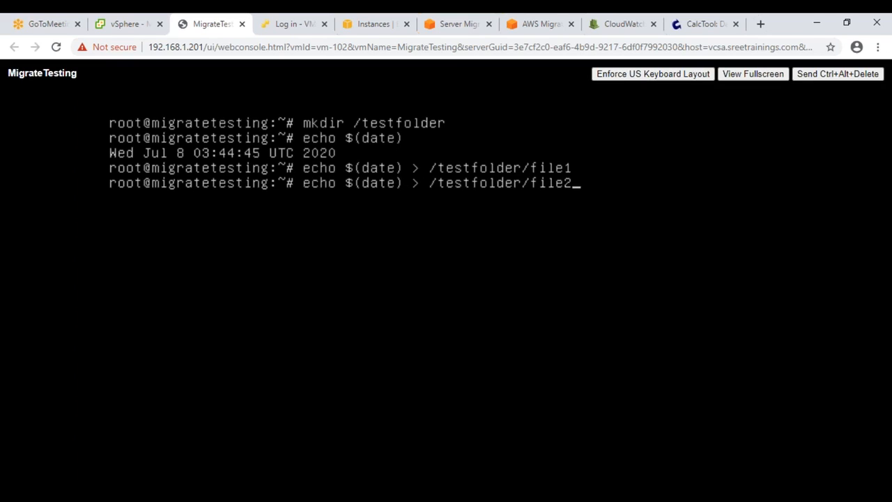
{"action": "key", "text": "BackSpace"}
{"action": "type", "text": "3"}
{"action": "key", "text": "Return"}
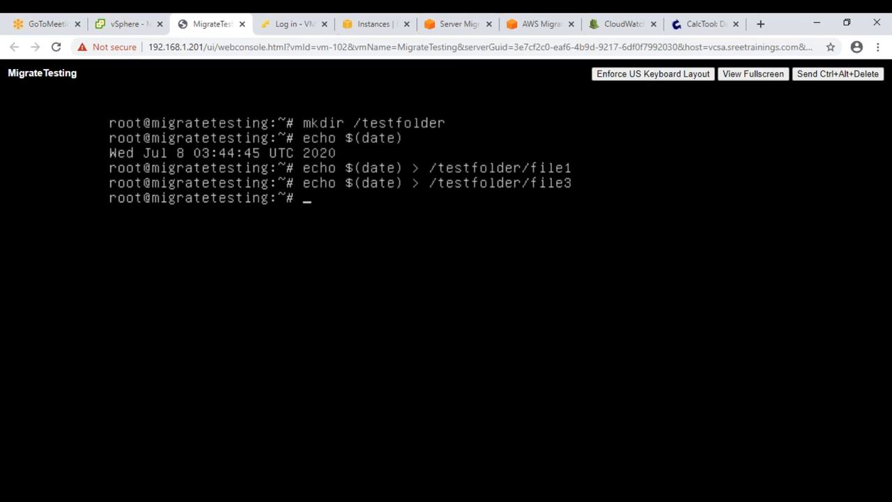
{"action": "type", "text": "ll /testfolder/"}
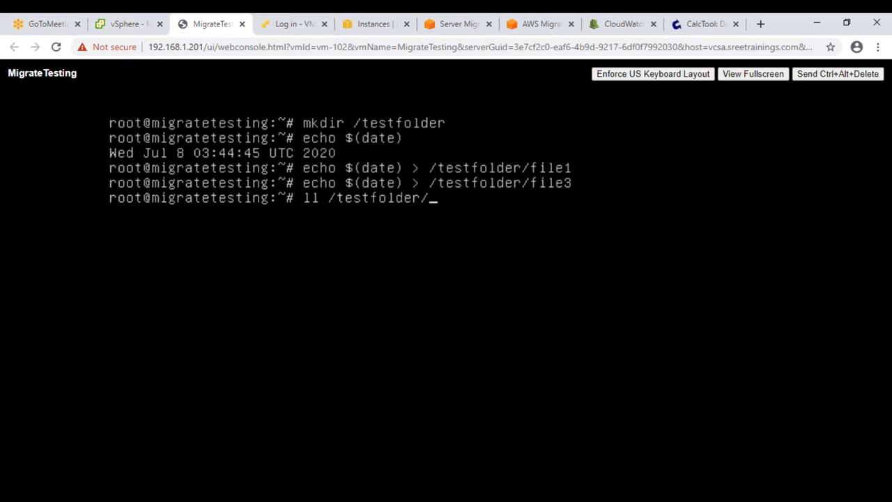
{"action": "key", "text": "Return"}
Step: Write the date into /testfolder/file2 and list the folder to confirm three files
{"action": "key", "text": "Up"}
{"action": "key", "text": "Up"}
{"action": "key", "text": "BackSpace"}
{"action": "type", "text": "2"}
{"action": "key", "text": "Return"}
{"action": "key", "text": "Up"}
{"action": "key", "text": "Up"}
{"action": "key", "text": "Return"}
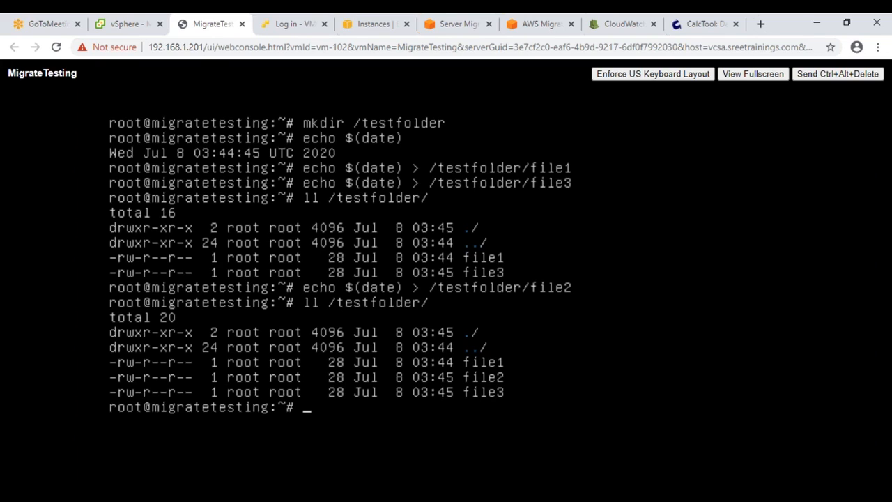
{"action": "type", "text": "apt udat"}
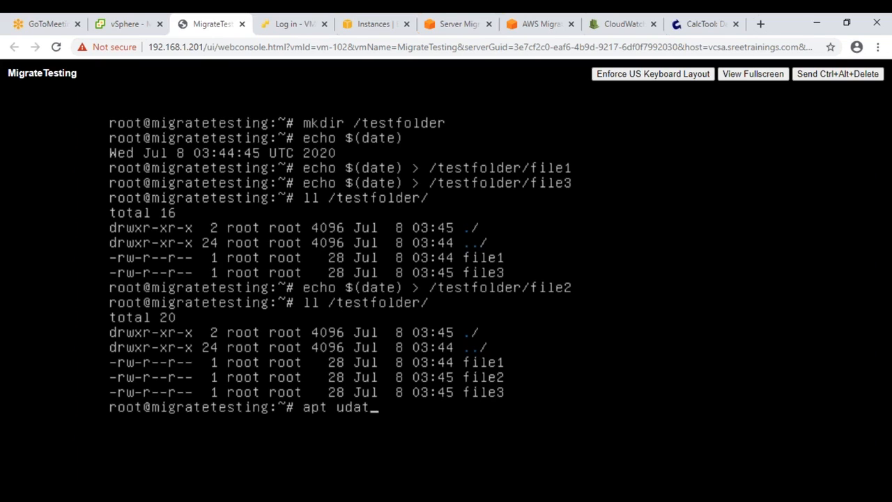
Step: Run apt update, then install nginx with apt install nginx -y
{"action": "key", "text": "BackSpace"}
{"action": "key", "text": "BackSpace"}
{"action": "key", "text": "BackSpace"}
{"action": "type", "text": "pdate"}
{"action": "key", "text": "Return"}
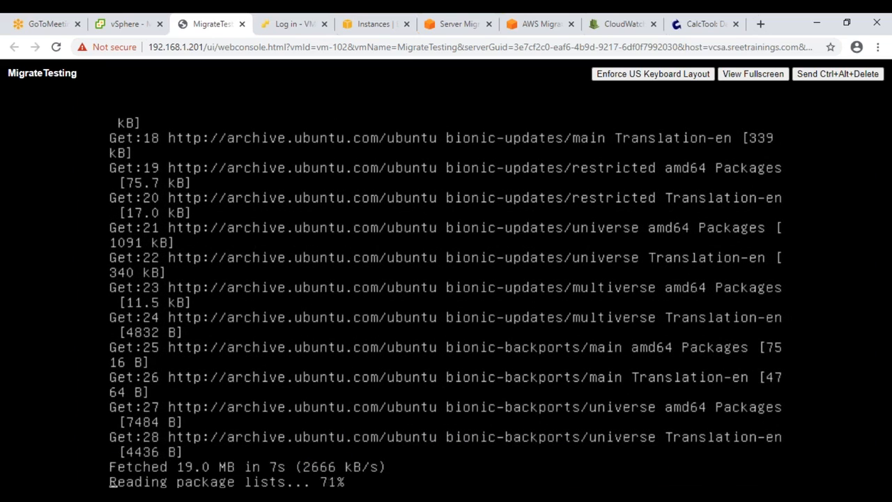
{"action": "type", "text": "apt "}
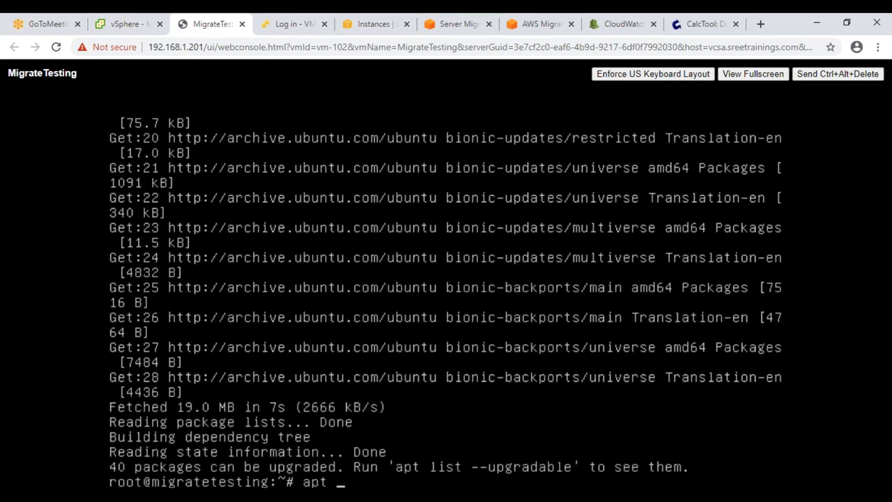
{"action": "type", "text": "install ngi"}
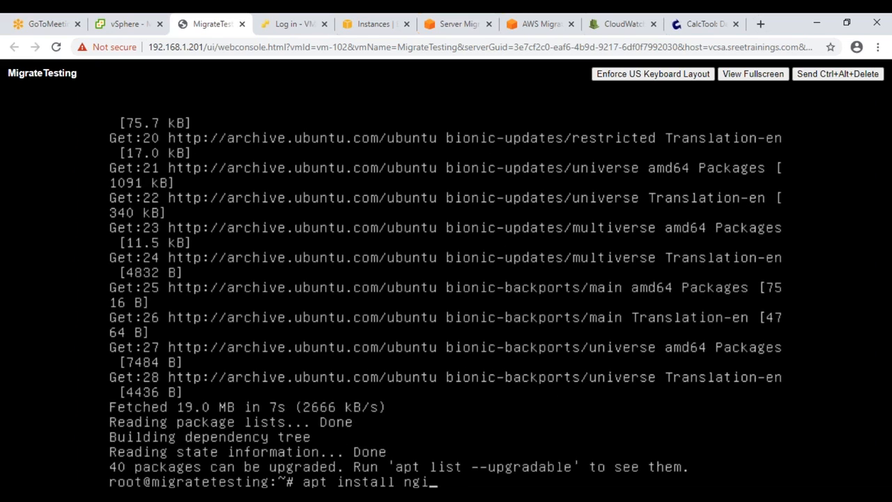
{"action": "type", "text": "nx -y"}
{"action": "key", "text": "Return"}
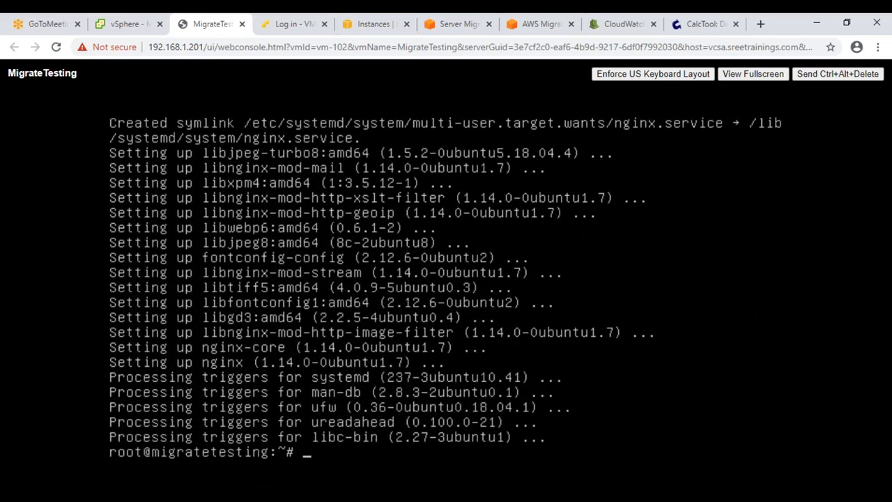
Step: Start nginx and enable it at boot with service nginx start && systemctl enable nginx
{"action": "type", "text": "ervce"}
{"action": "key", "text": "BackSpace"}
{"action": "key", "text": "BackSpace"}
{"action": "type", "text": "ice ngin"}
{"action": "key", "text": "BackSpace"}
{"action": "type", "text": "x start && systemctl "}
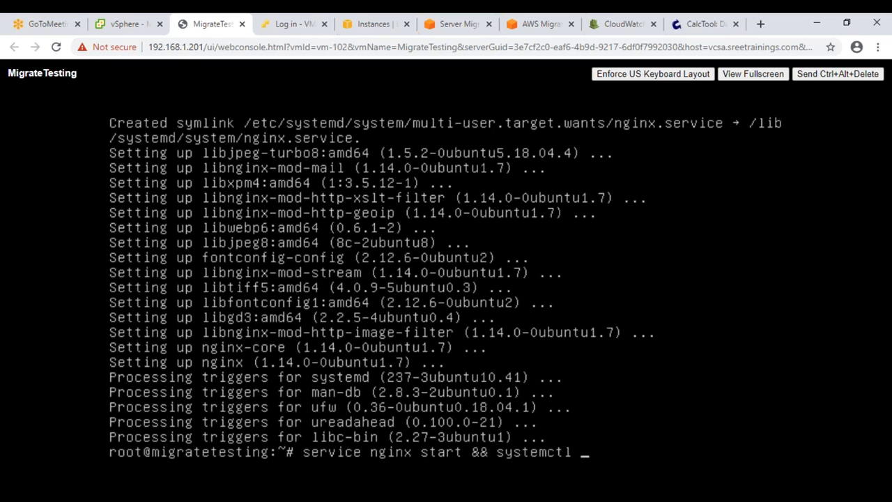
{"action": "type", "text": "enable nginx"}
{"action": "key", "text": "Return"}
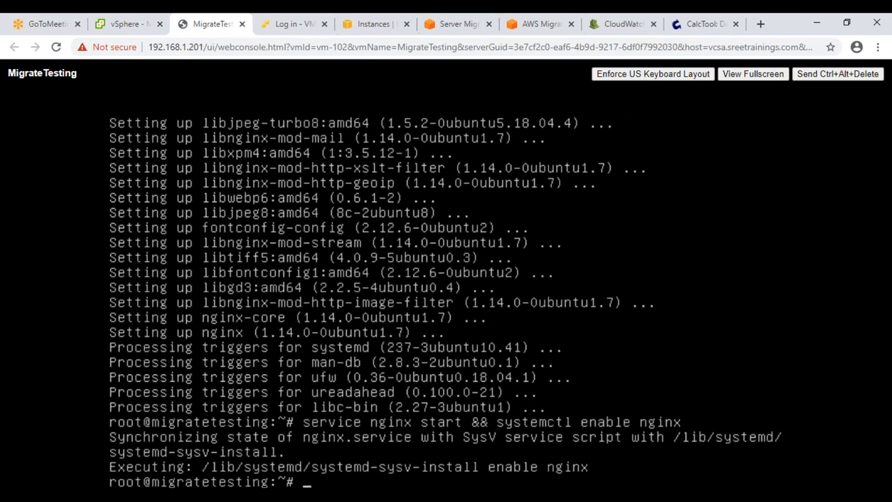
{"action": "left_click", "coordinate": [139, 27]}
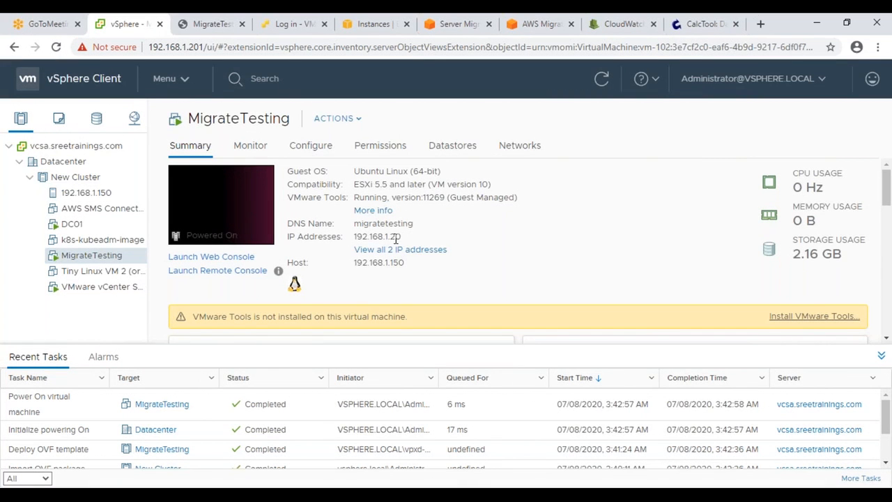
Step: Load 192.168.1.20 in a spare browser tab to see Welcome to nginx, then return to the console
{"action": "left_click", "coordinate": [207, 25]}
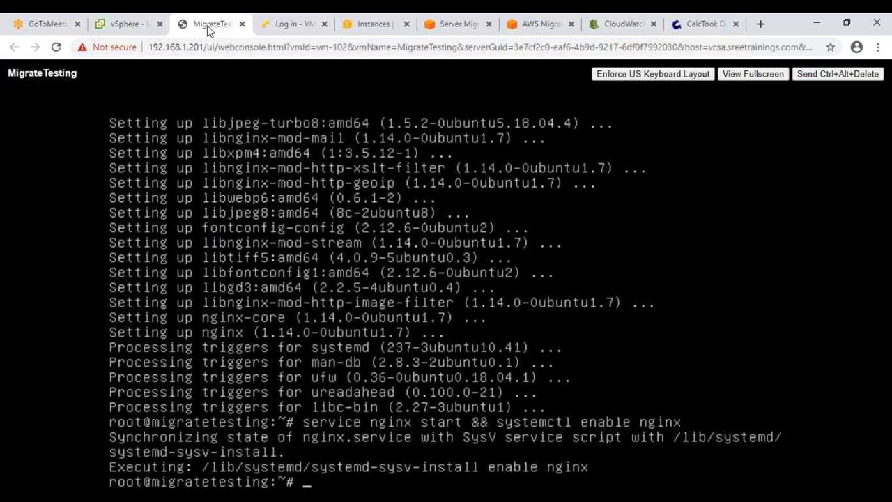
{"action": "left_click", "coordinate": [299, 27]}
{"action": "left_click", "coordinate": [295, 46]}
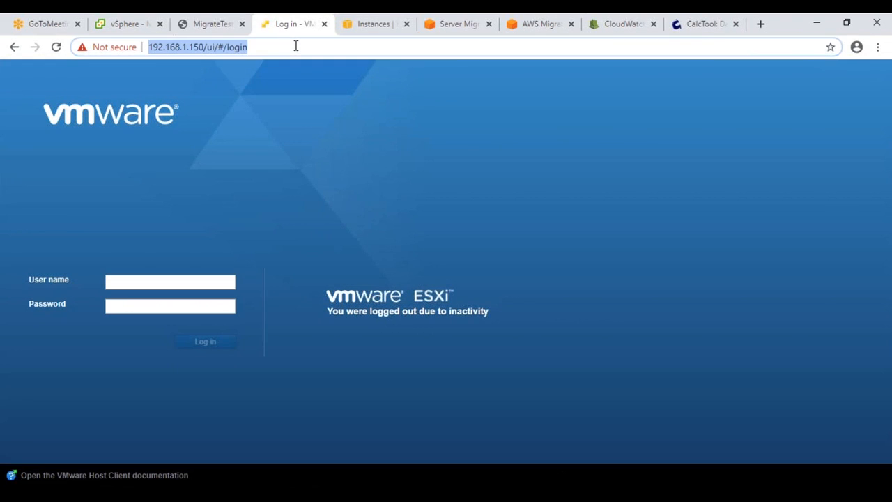
{"action": "type", "text": "192.168.1.150"}
{"action": "key", "text": "BackSpace"}
{"action": "key", "text": "BackSpace"}
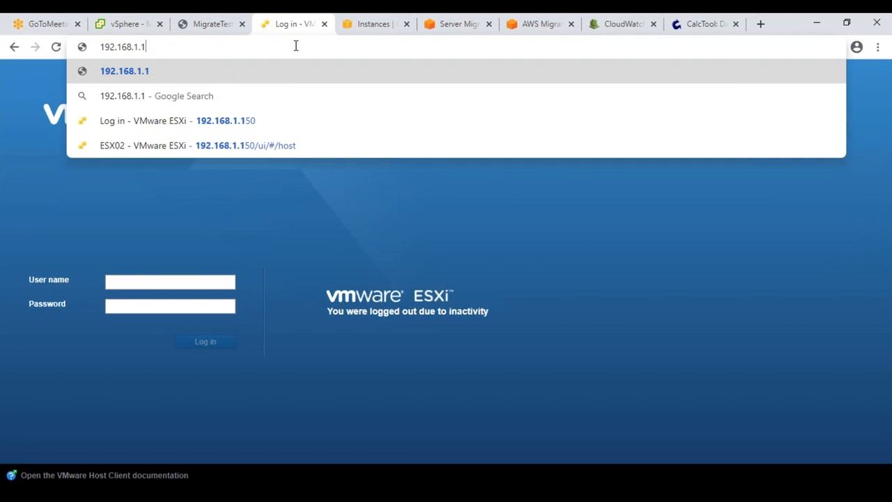
{"action": "key", "text": "BackSpace"}
{"action": "type", "text": "20"}
{"action": "key", "text": "Return"}
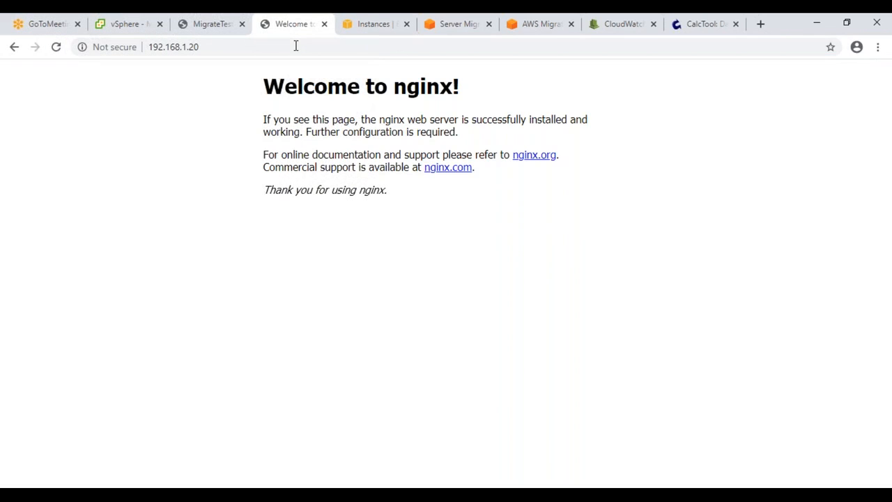
{"action": "left_click", "coordinate": [137, 28]}
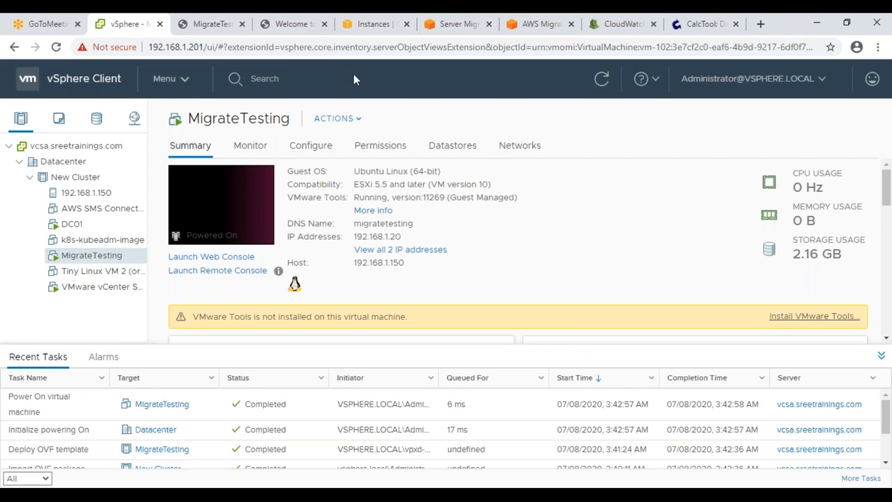
{"action": "left_click", "coordinate": [217, 28]}
Step: Shut down MigrateTesting with poweroff, close its console, and refresh to confirm it's powered off
{"action": "type", "text": "power"}
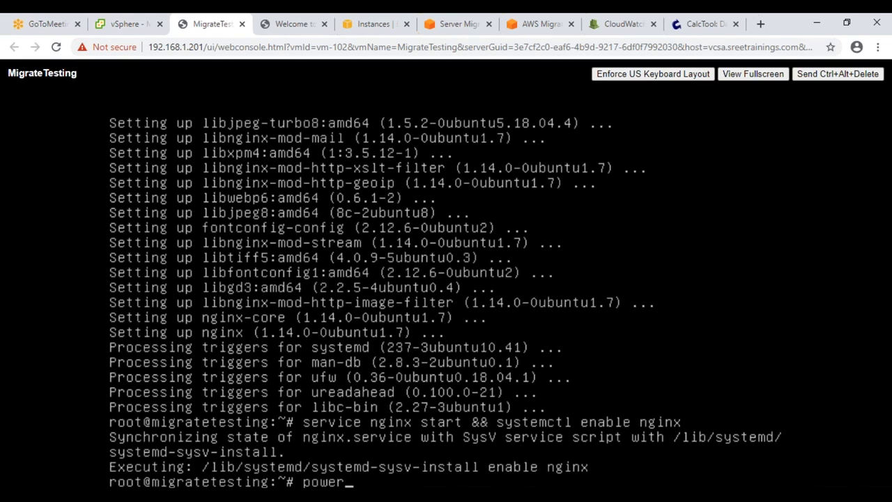
{"action": "type", "text": "off"}
{"action": "key", "text": "Return"}
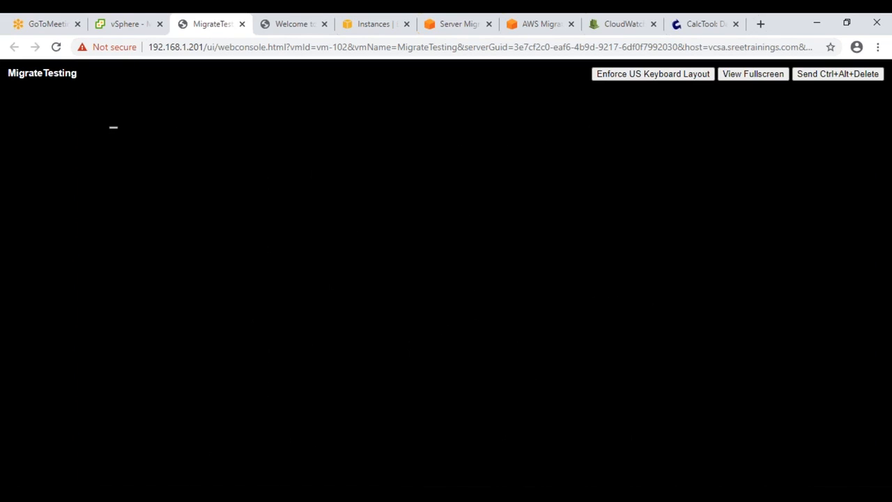
{"action": "left_click", "coordinate": [242, 23]}
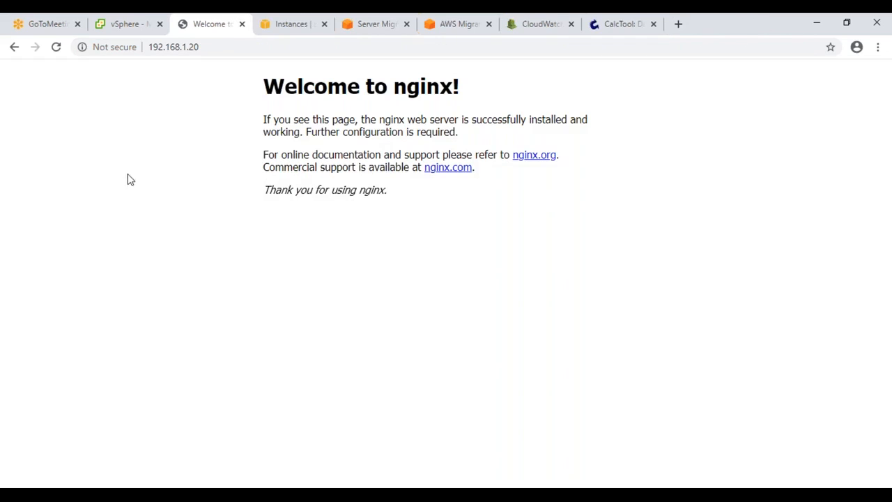
{"action": "left_click", "coordinate": [143, 25]}
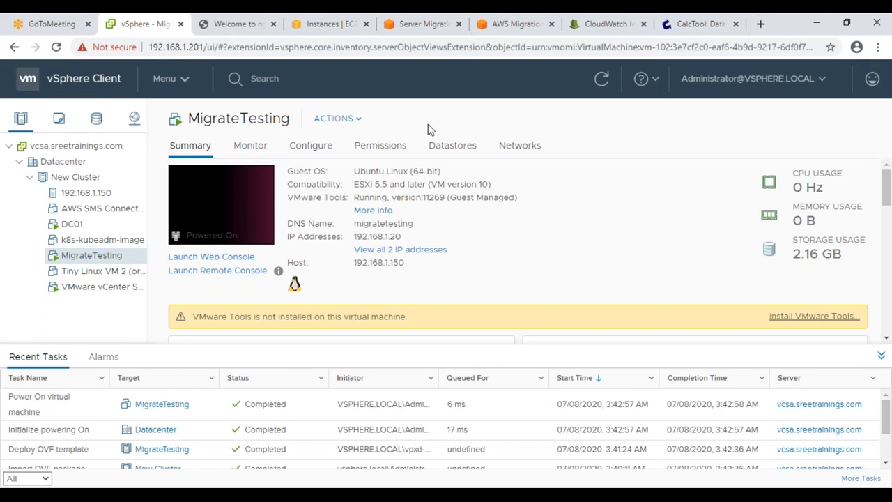
{"action": "left_click", "coordinate": [613, 86]}
{"action": "left_click_drag", "start_coordinate": [845, 256], "coordinate": [791, 258]}
{"action": "left_click", "coordinate": [601, 79]}
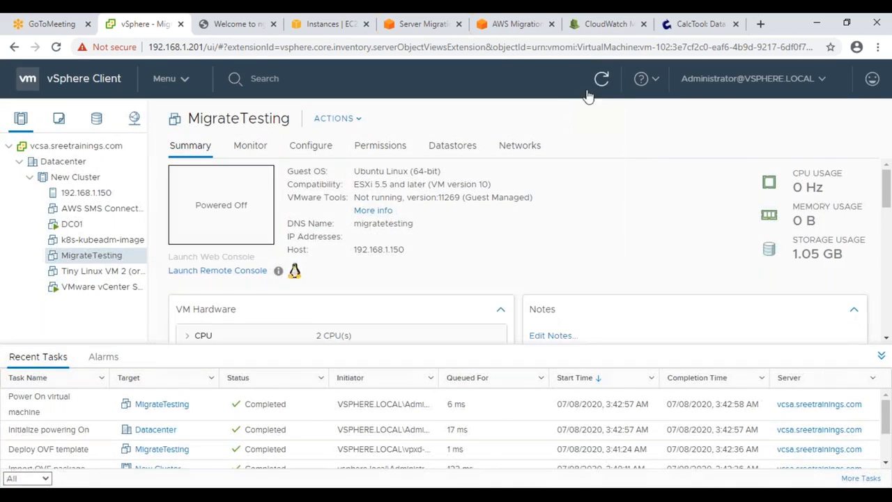
{"action": "left_click_drag", "start_coordinate": [844, 256], "coordinate": [799, 258]}
{"action": "left_click", "coordinate": [609, 248]}
Step: Power on the AWS SMS Connector VM from its actions menu
{"action": "scroll", "coordinate": [243, 448], "scroll_direction": "down", "scroll_amount": 2}
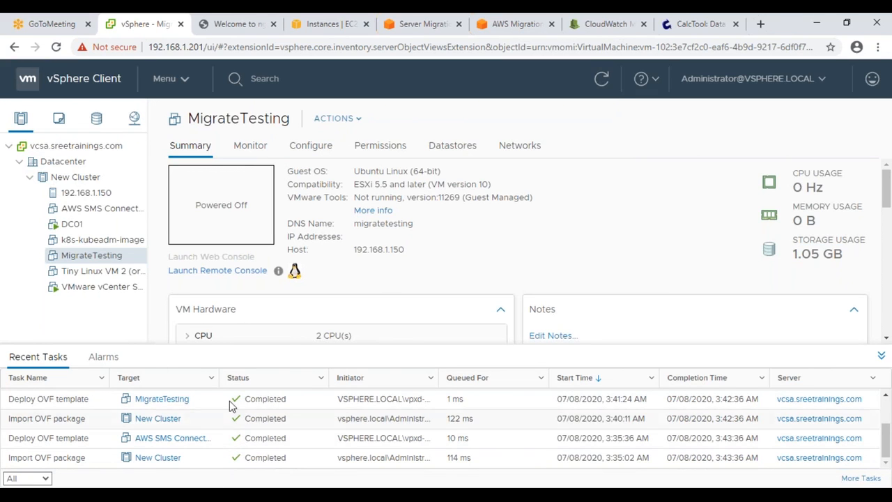
{"action": "left_click", "coordinate": [99, 211]}
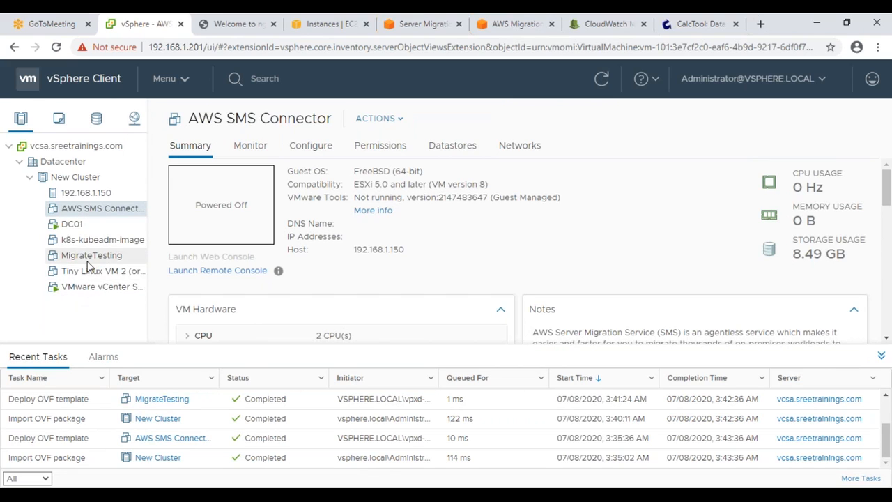
{"action": "right_click", "coordinate": [97, 217]}
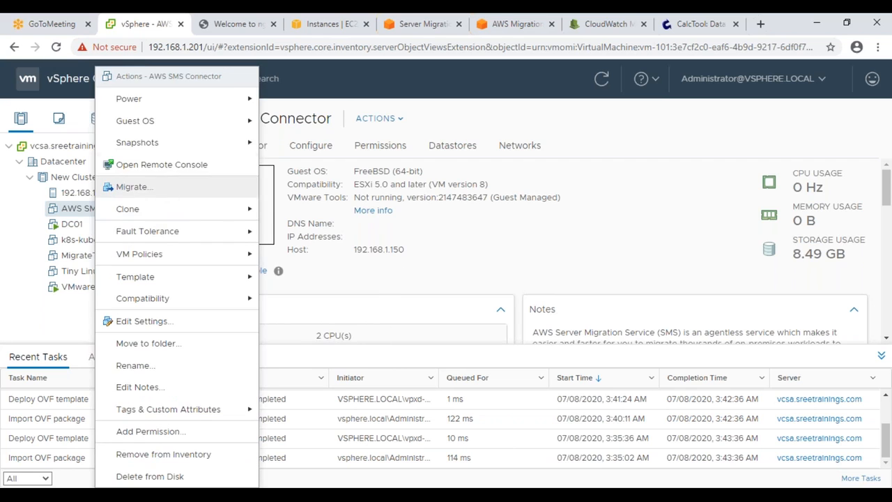
{"action": "mouse_move", "coordinate": [200, 100]}
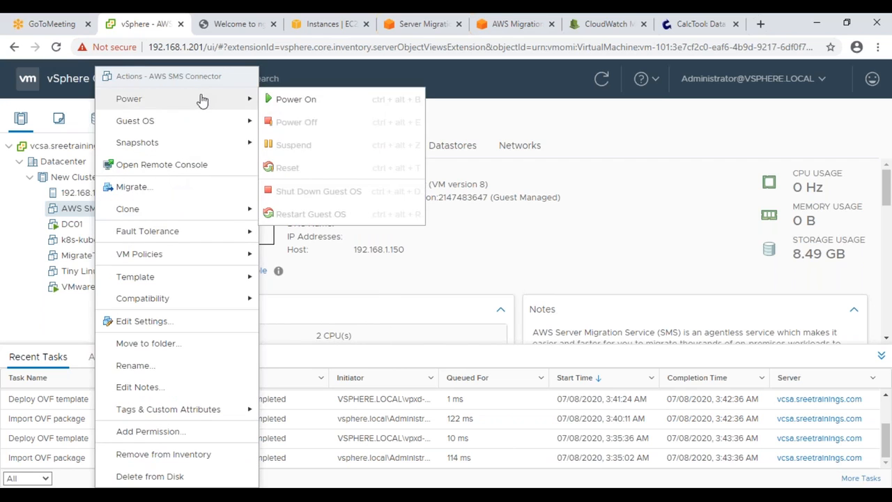
{"action": "left_click", "coordinate": [300, 102]}
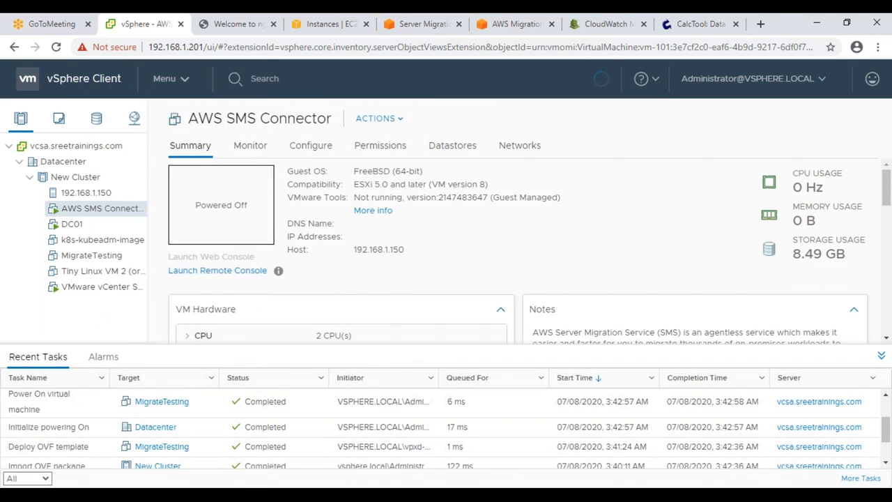
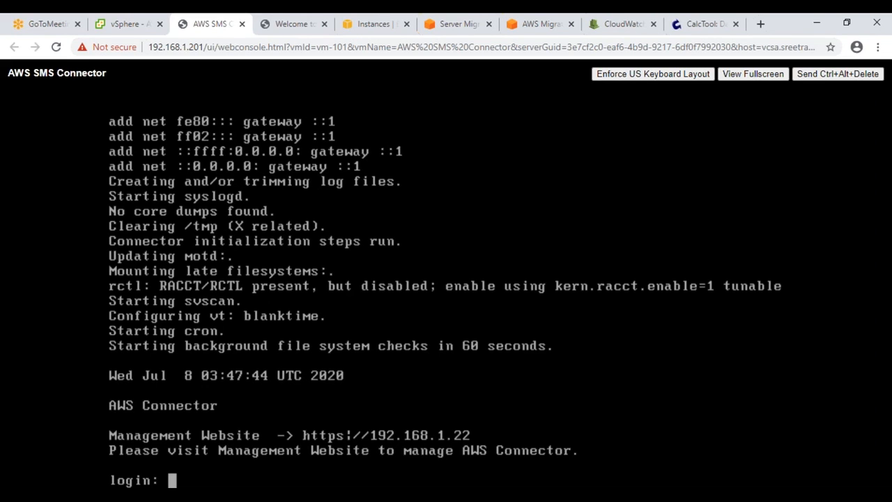
Step: Log in to the connector console as ec2-user with its password, then go to the nginx tab
{"action": "type", "text": "ec2-user"}
{"action": "key", "text": "Return"}
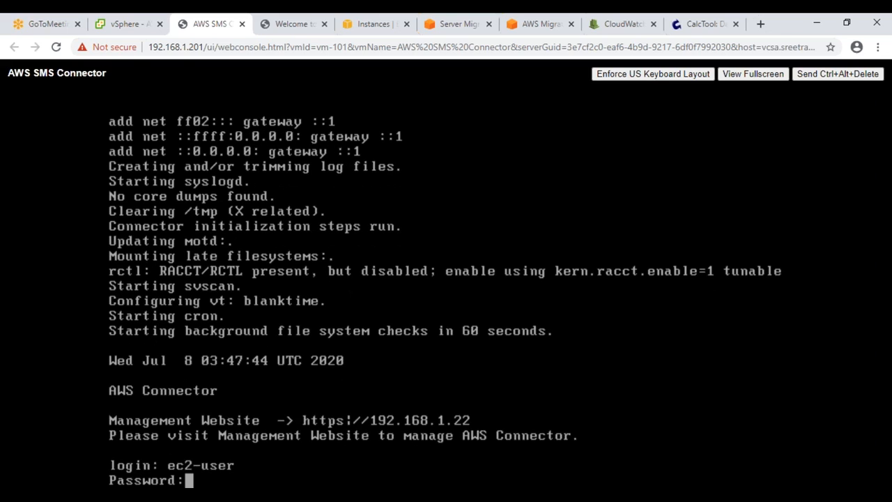
{"action": "key", "text": "Return"}
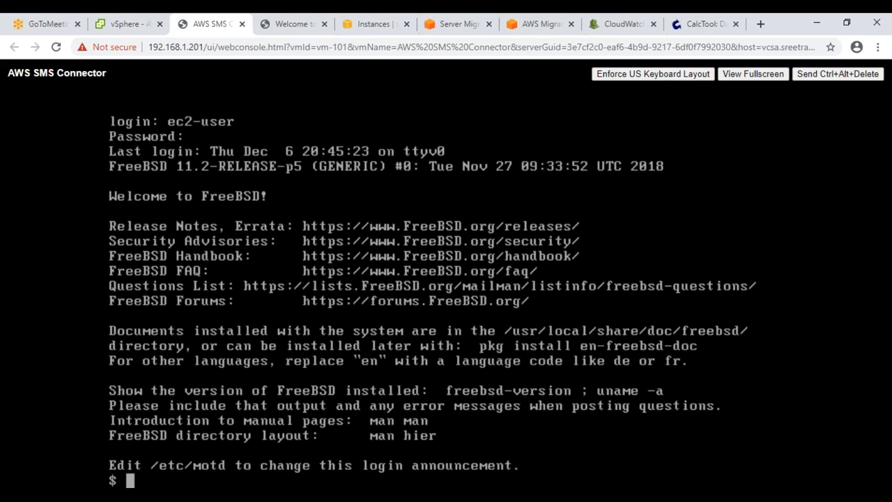
{"action": "left_click_drag", "start_coordinate": [204, 46], "coordinate": [152, 47]}
{"action": "left_click", "coordinate": [281, 26]}
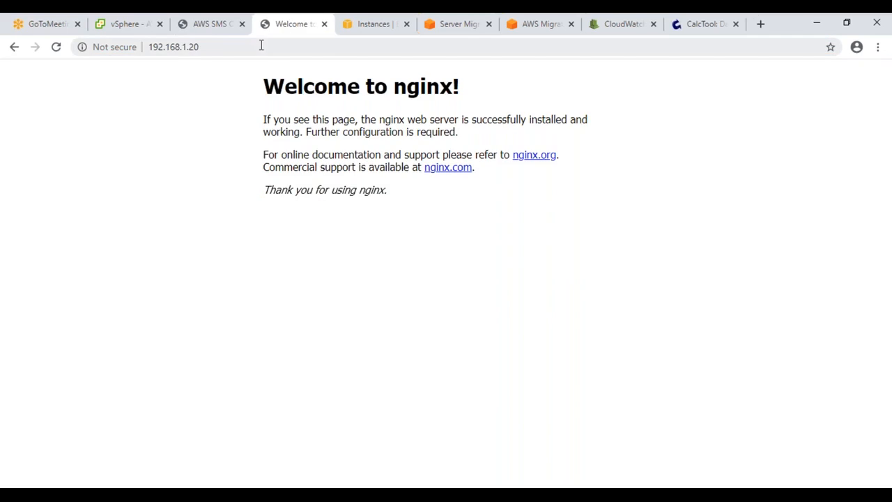
Step: Change the nginx tab's address to the connector IP 192.168.1.22 and load it
{"action": "left_click", "coordinate": [203, 47]}
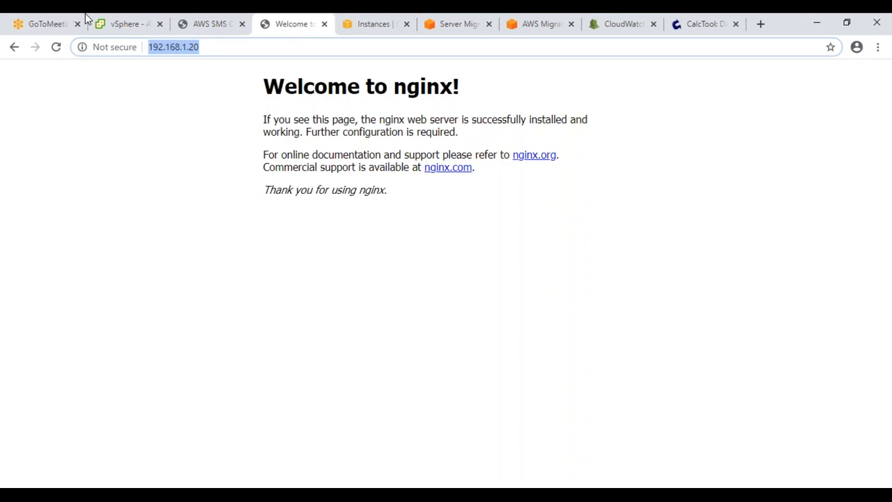
{"action": "left_click", "coordinate": [105, 26]}
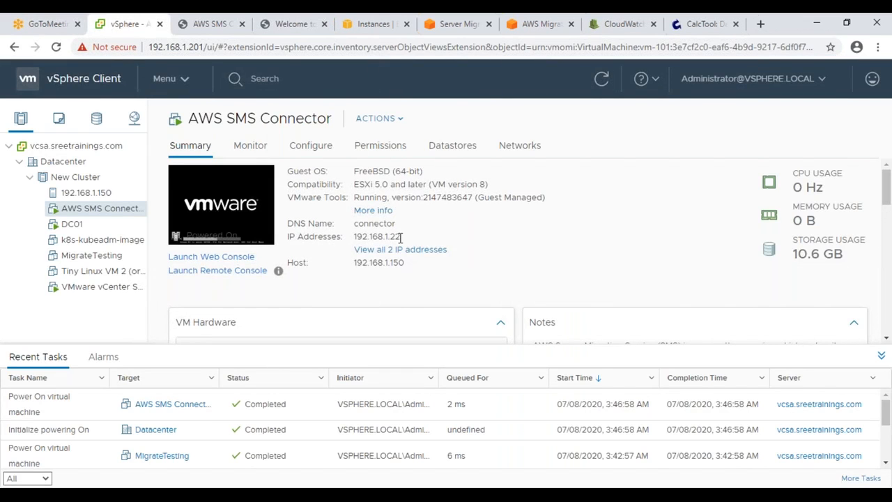
{"action": "left_click", "coordinate": [290, 30]}
{"action": "left_click", "coordinate": [280, 48]}
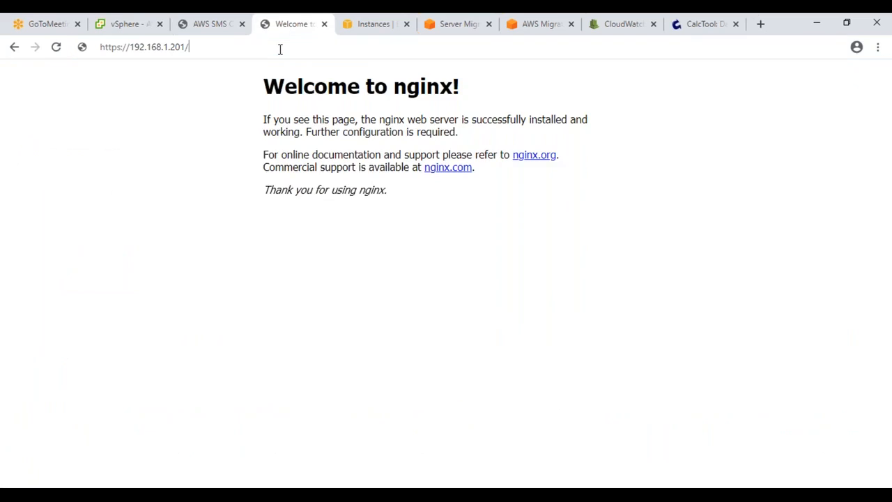
{"action": "key", "text": "BackSpace"}
{"action": "key", "text": "BackSpace"}
{"action": "key", "text": "BackSpace"}
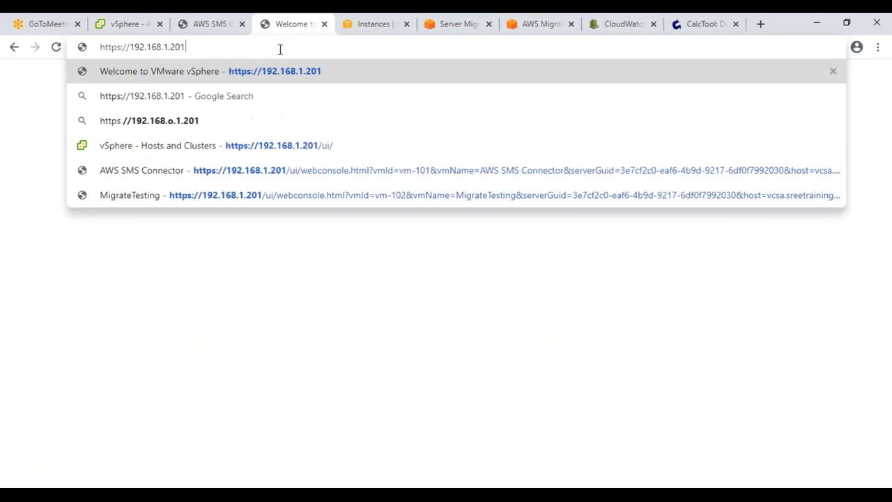
{"action": "type", "text": "0"}
{"action": "key", "text": "Return"}
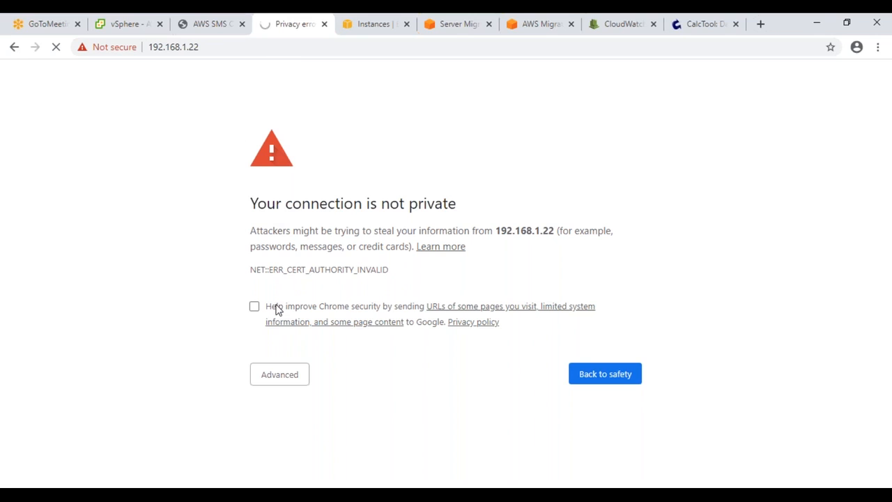
Step: Bypass the certificate warning through Advanced and proceed to 192.168.1.22
{"action": "left_click", "coordinate": [282, 375]}
{"action": "scroll", "coordinate": [432, 454], "scroll_direction": "down", "scroll_amount": 1}
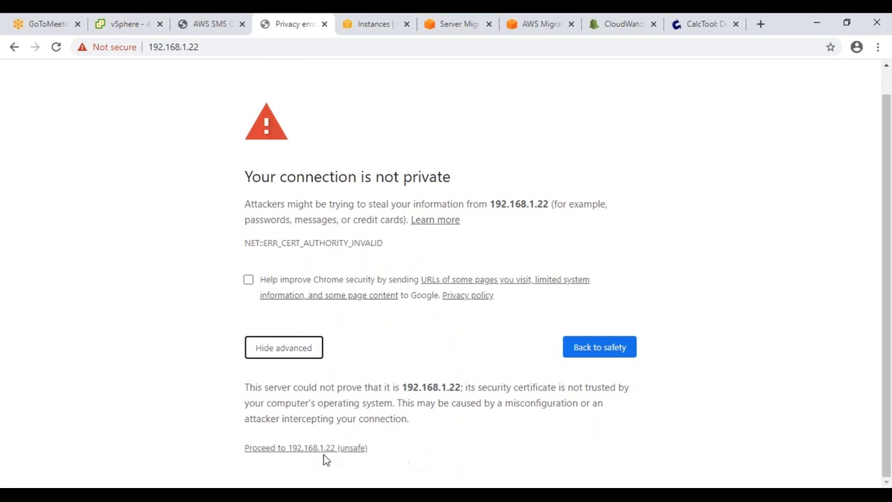
{"action": "left_click", "coordinate": [325, 448]}
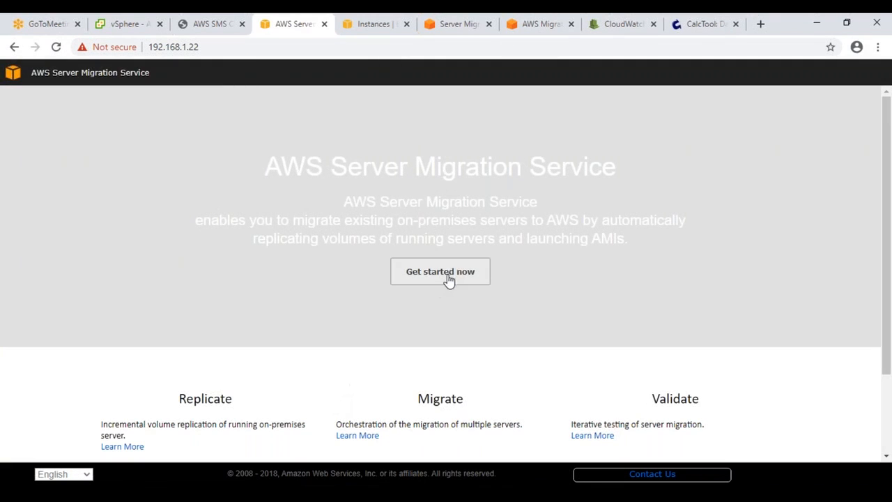
Step: Start connector setup and accept the AWS License Agreement
{"action": "left_click", "coordinate": [454, 275]}
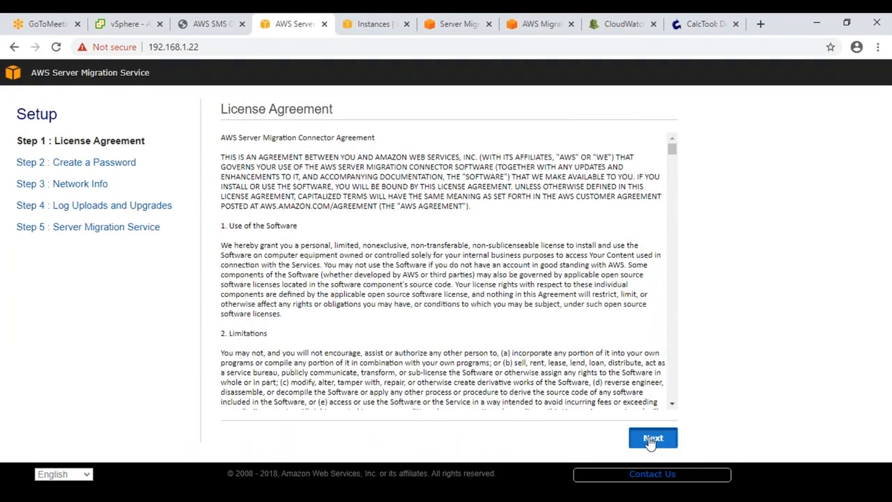
{"action": "left_click", "coordinate": [650, 437]}
{"action": "left_click", "coordinate": [228, 394]}
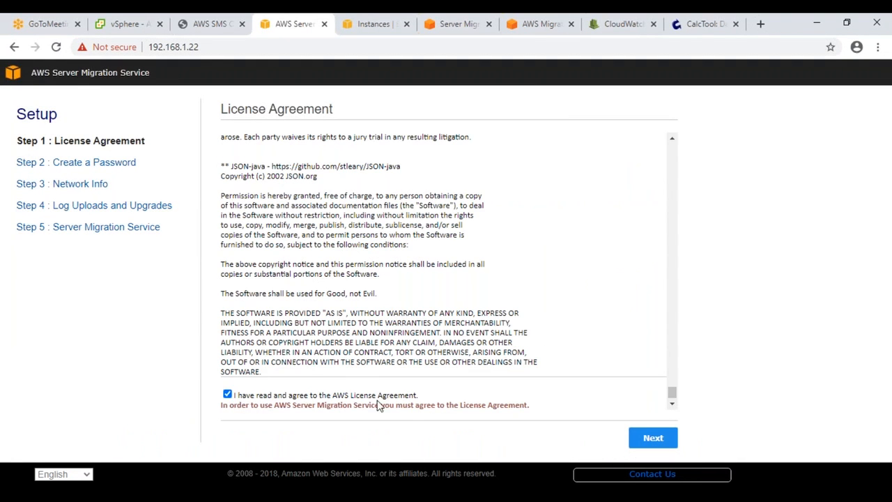
{"action": "left_click", "coordinate": [655, 438]}
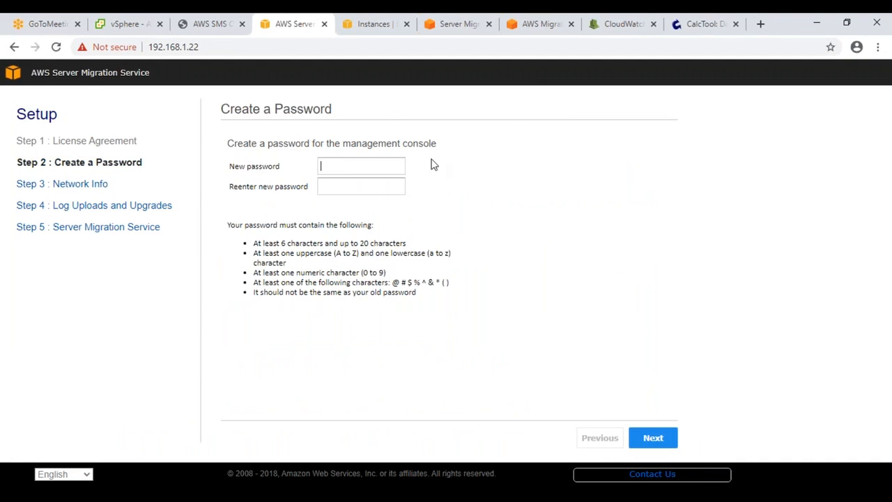
Step: Set and confirm a new connector console password
{"action": "key", "text": "Tab"}
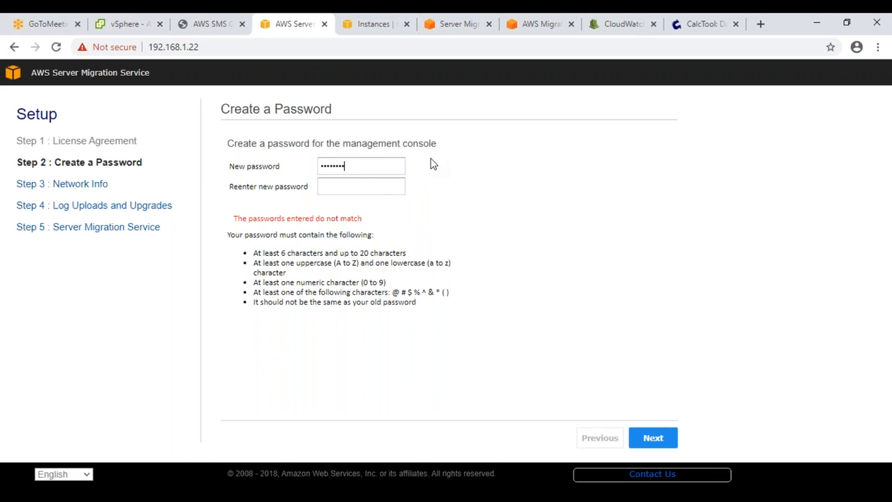
{"action": "left_click_drag", "start_coordinate": [361, 167], "coordinate": [175, 174]}
{"action": "key", "text": "Tab"}
{"action": "key", "text": "Return"}
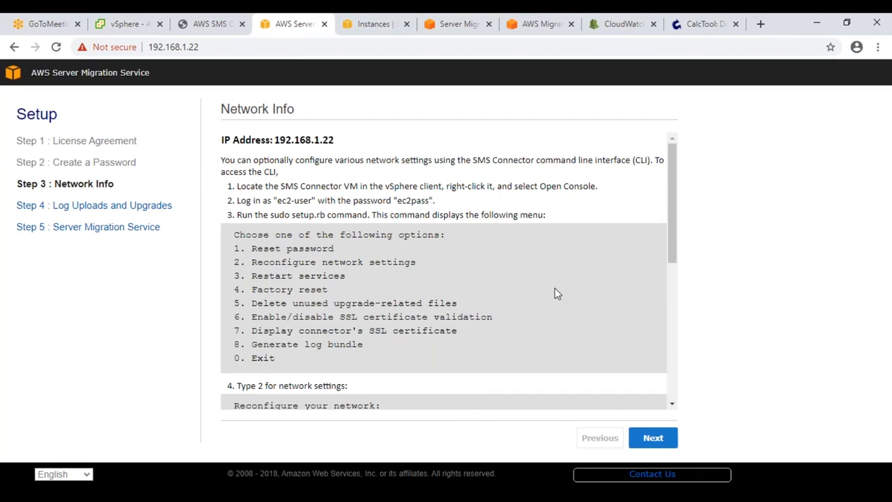
Step: Pass the network info step, then disable automatic log uploads and connector auto-upgrades
{"action": "scroll", "coordinate": [555, 288], "scroll_direction": "down", "scroll_amount": 10}
{"action": "left_click", "coordinate": [652, 443]}
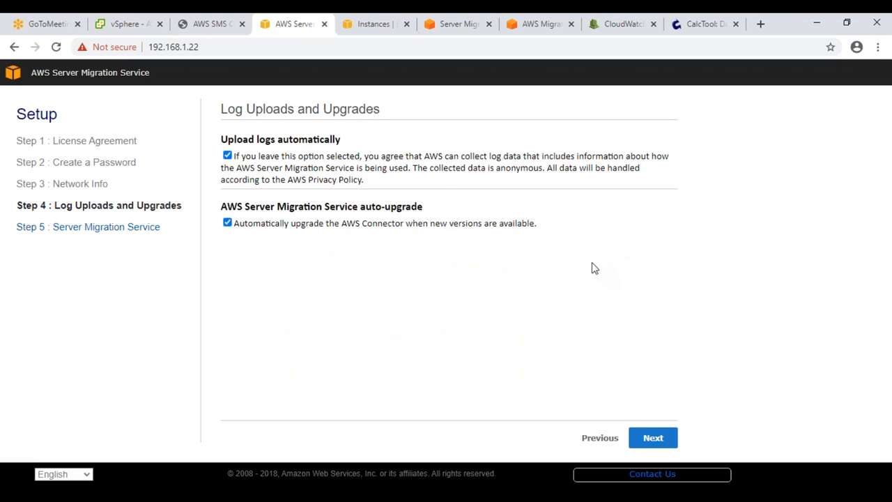
{"action": "left_click", "coordinate": [228, 156]}
{"action": "left_click", "coordinate": [227, 222]}
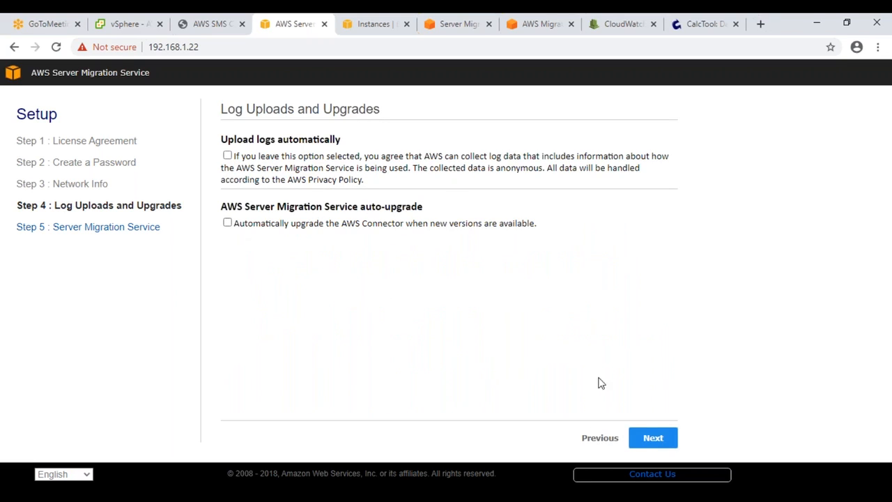
{"action": "left_click", "coordinate": [648, 439]}
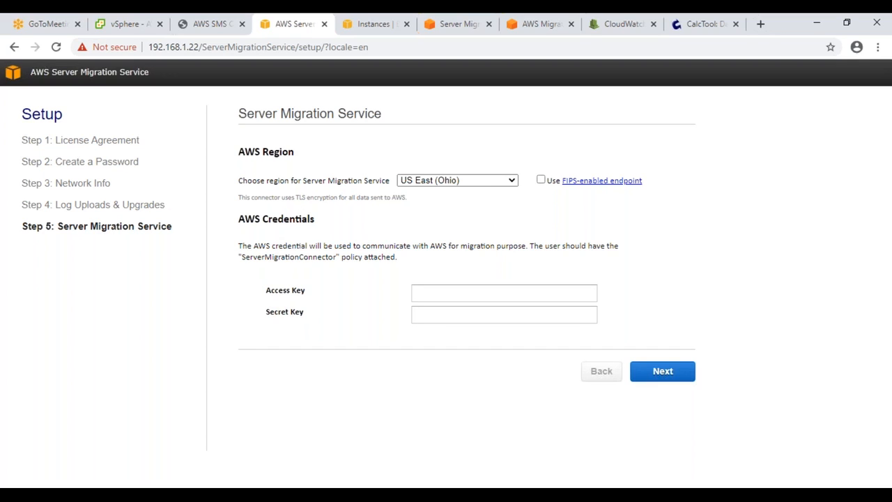
Step: Set the migration region to US East (N. Virginia)
{"action": "left_click", "coordinate": [492, 181]}
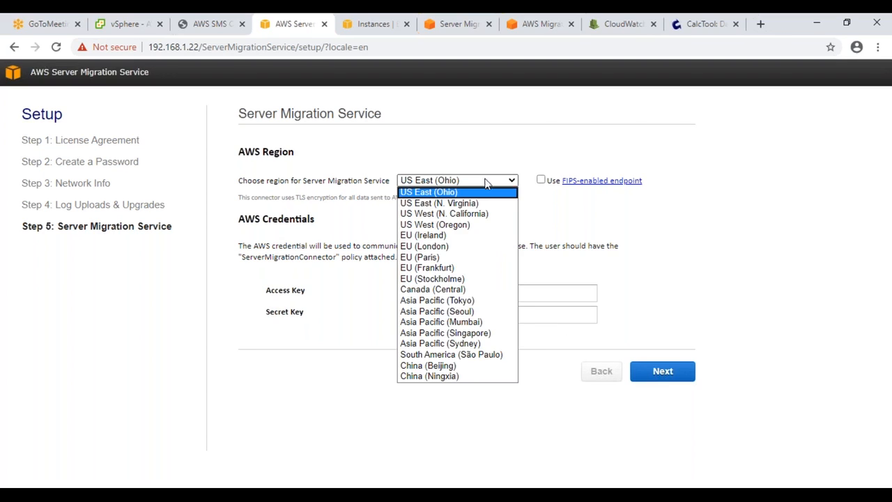
{"action": "left_click", "coordinate": [439, 203]}
{"action": "left_click", "coordinate": [477, 290]}
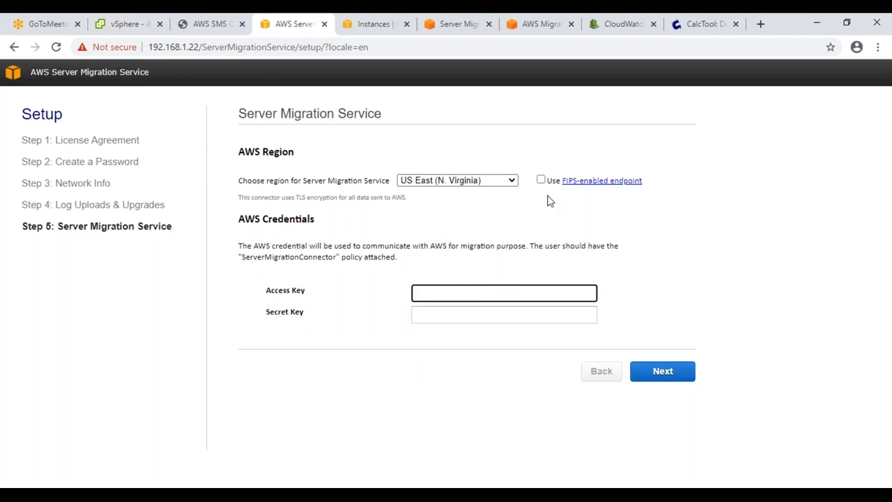
{"action": "left_click_drag", "start_coordinate": [669, 185], "coordinate": [559, 188]}
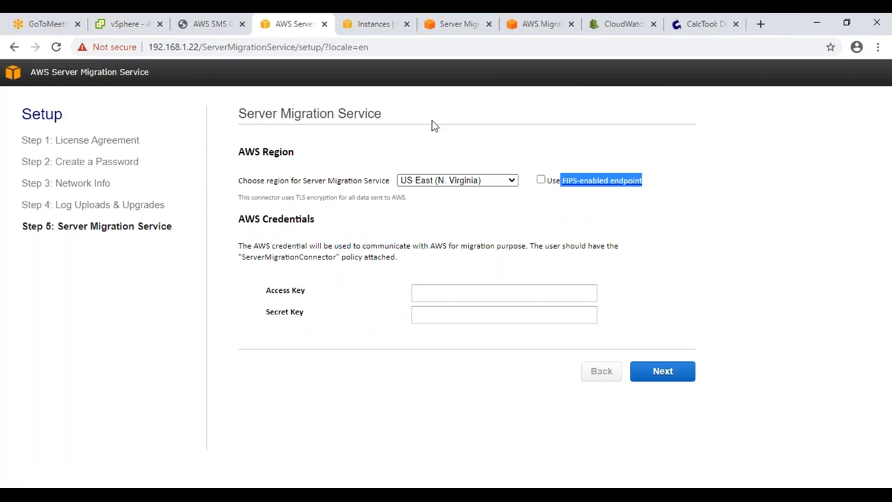
Step: Look through the AWS services list in the EC2 instances tab
{"action": "left_click", "coordinate": [383, 26]}
{"action": "left_click", "coordinate": [133, 77]}
{"action": "scroll", "coordinate": [557, 293], "scroll_direction": "down", "scroll_amount": 4}
{"action": "scroll", "coordinate": [557, 292], "scroll_direction": "up", "scroll_amount": 6}
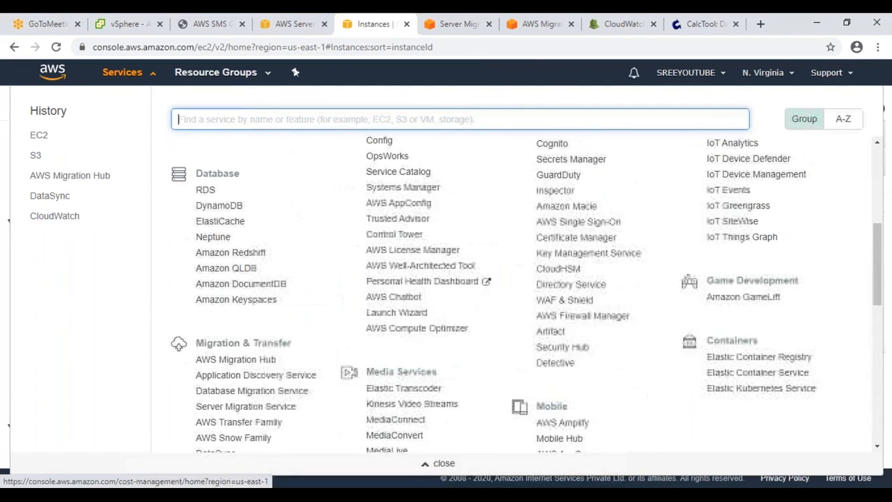
{"action": "left_click_drag", "start_coordinate": [602, 271], "coordinate": [536, 269]}
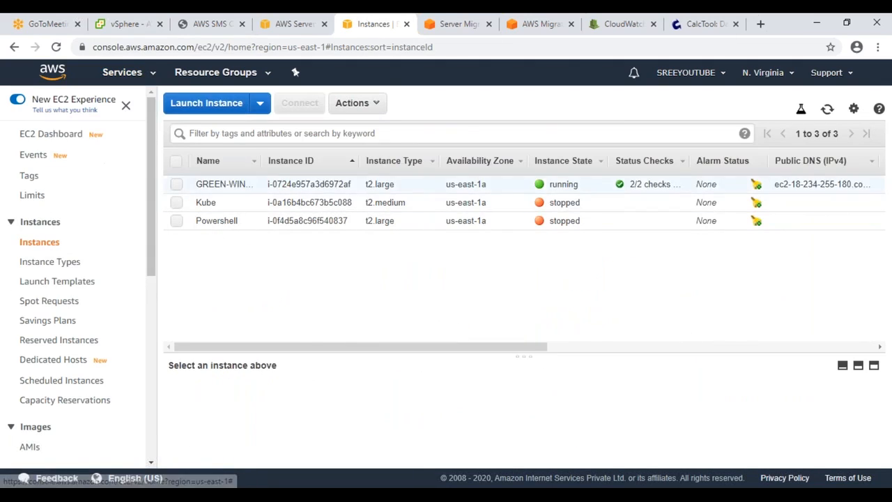
Step: Return to the connector's Access Key field, then switch to the CloudWatch log group tab
{"action": "left_click", "coordinate": [296, 28]}
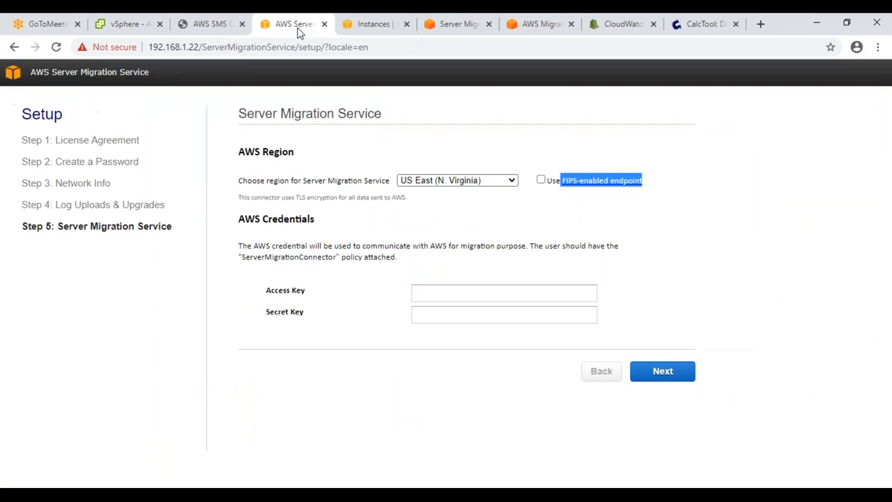
{"action": "left_click", "coordinate": [469, 291]}
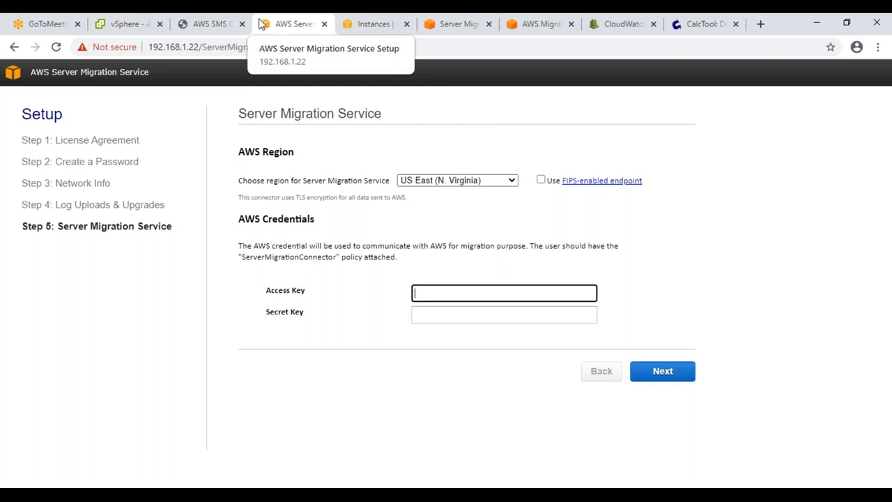
{"action": "left_click", "coordinate": [620, 23]}
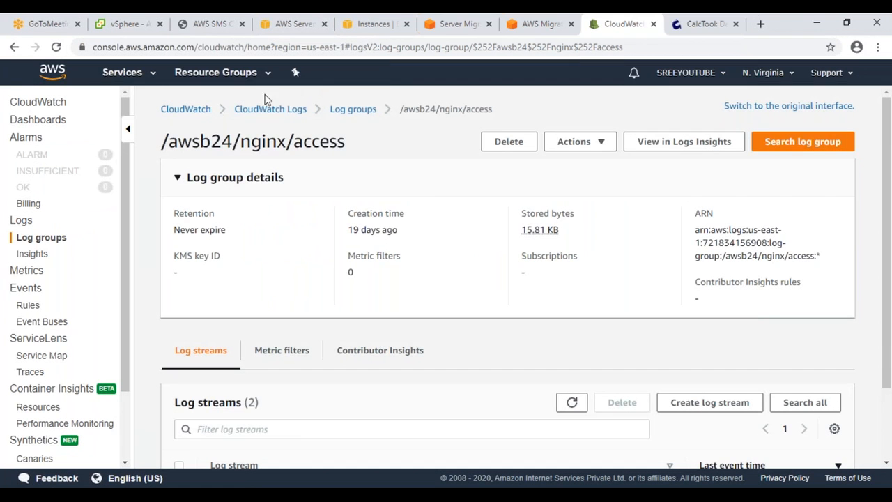
Step: Go to the IAM user's security credentials in the IAM console
{"action": "left_click", "coordinate": [133, 74]}
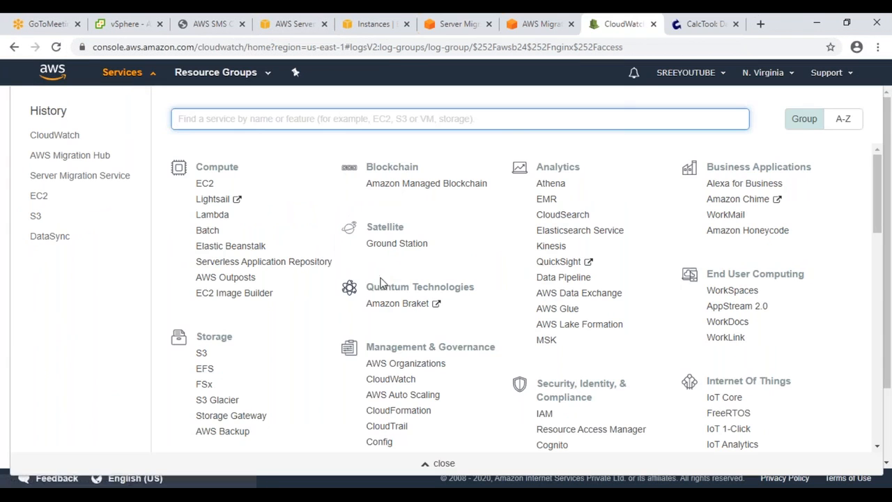
{"action": "left_click", "coordinate": [544, 415]}
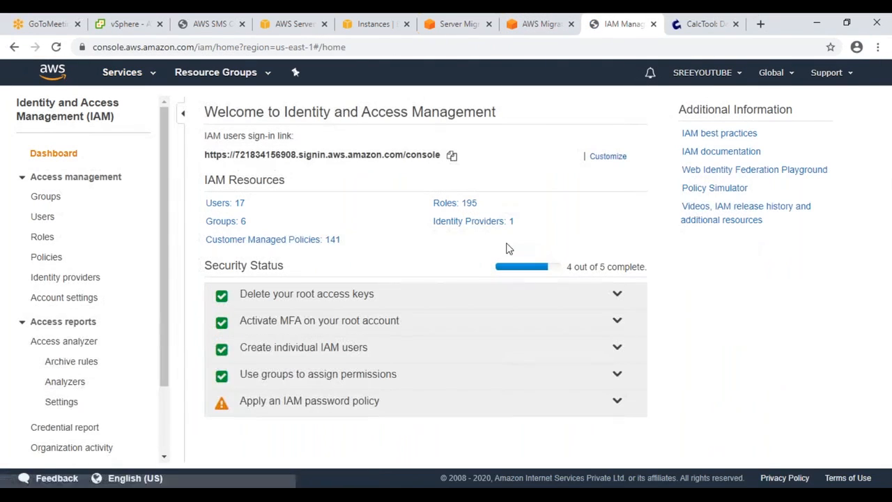
{"action": "left_click", "coordinate": [215, 202]}
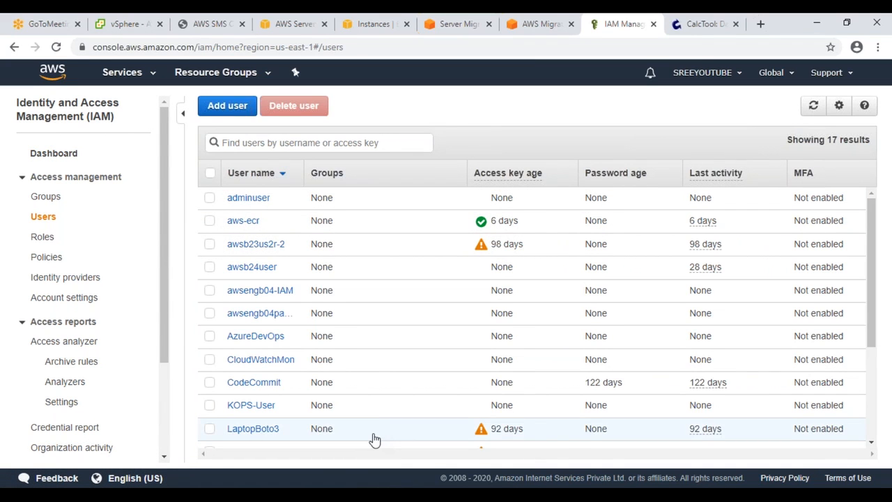
{"action": "scroll", "coordinate": [373, 428], "scroll_direction": "down", "scroll_amount": 3}
{"action": "left_click", "coordinate": [253, 411]}
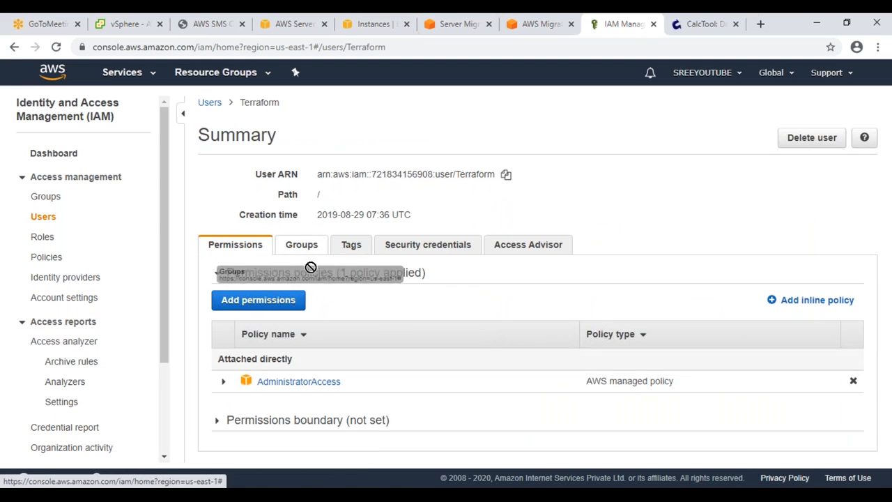
{"action": "left_click", "coordinate": [432, 250]}
{"action": "scroll", "coordinate": [432, 279], "scroll_direction": "down", "scroll_amount": 4}
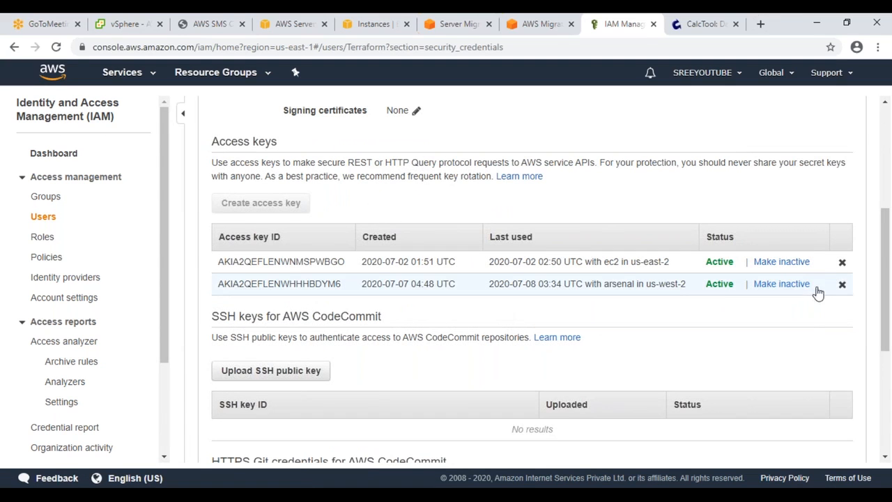
Step: Replace the user's second access key with a new one and paste its key ID into setup
{"action": "left_click", "coordinate": [841, 285]}
{"action": "left_click", "coordinate": [599, 181]}
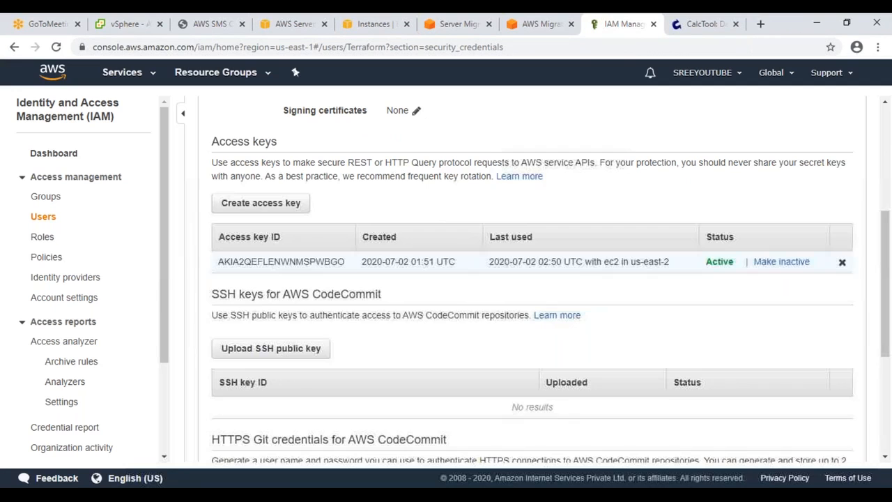
{"action": "left_click", "coordinate": [293, 203]}
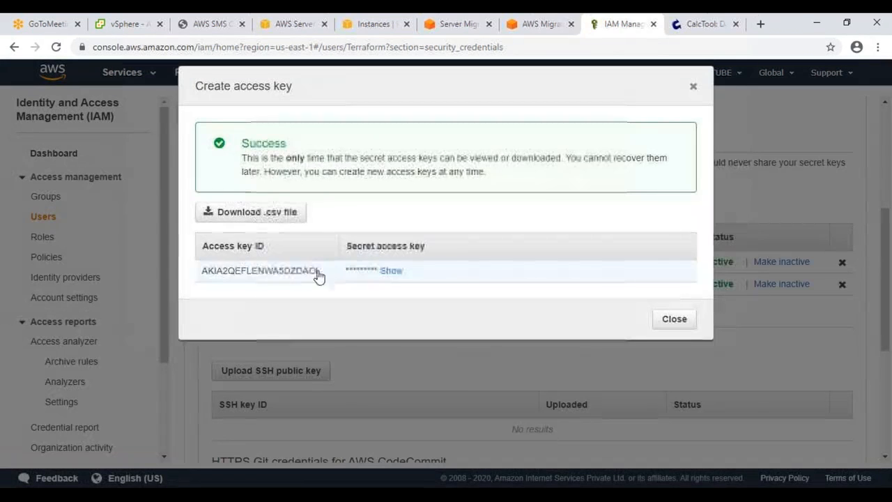
{"action": "double_click", "coordinate": [303, 272]}
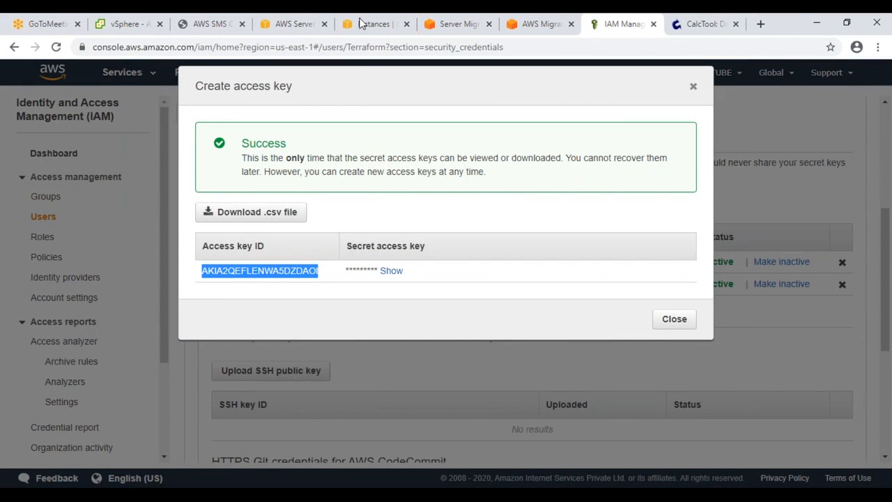
{"action": "left_click", "coordinate": [293, 28]}
{"action": "key", "text": "ctrl+v"}
{"action": "key", "text": "Tab"}
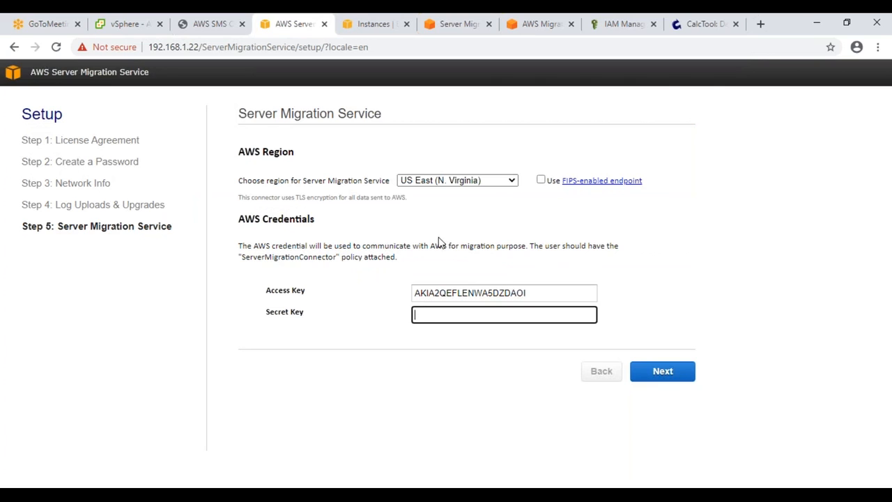
Step: Reveal and copy the new secret access key, then close the key details
{"action": "left_click", "coordinate": [617, 24]}
{"action": "left_click", "coordinate": [390, 270]}
{"action": "double_click", "coordinate": [409, 273]}
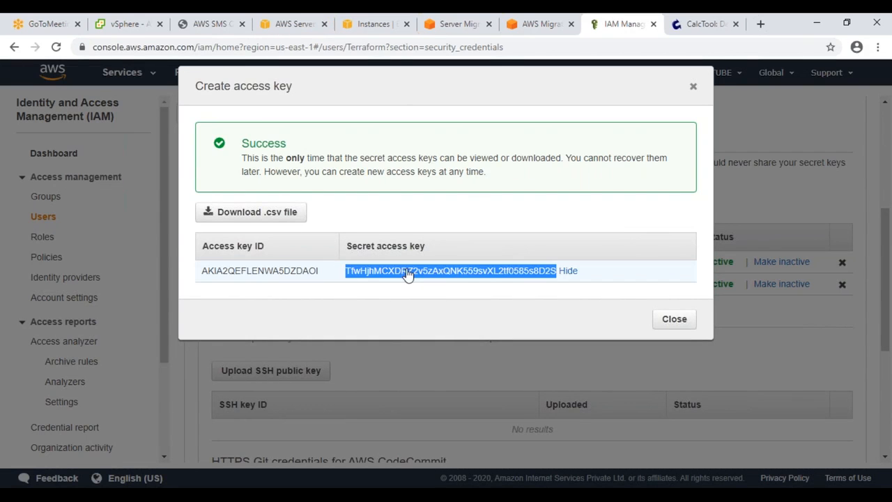
{"action": "left_click", "coordinate": [674, 319]}
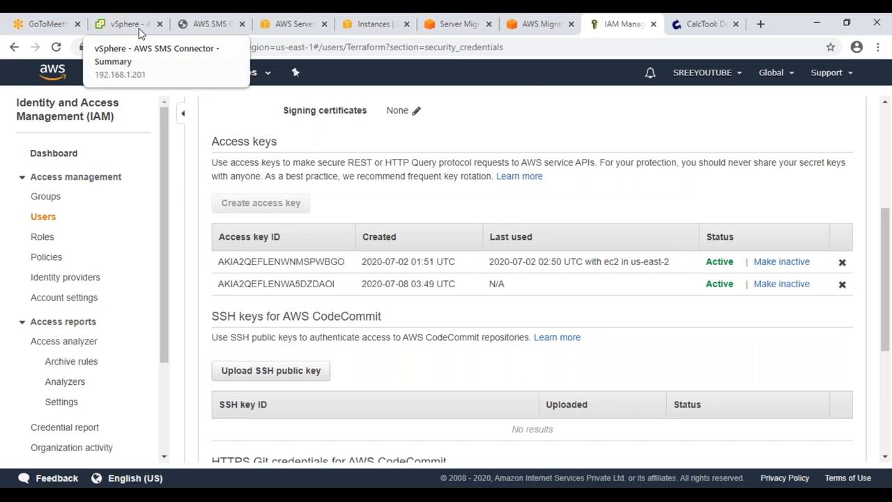
{"action": "left_click", "coordinate": [474, 28]}
Step: Paste the secret key into connector setup and submit the AWS credentials
{"action": "left_click", "coordinate": [523, 25]}
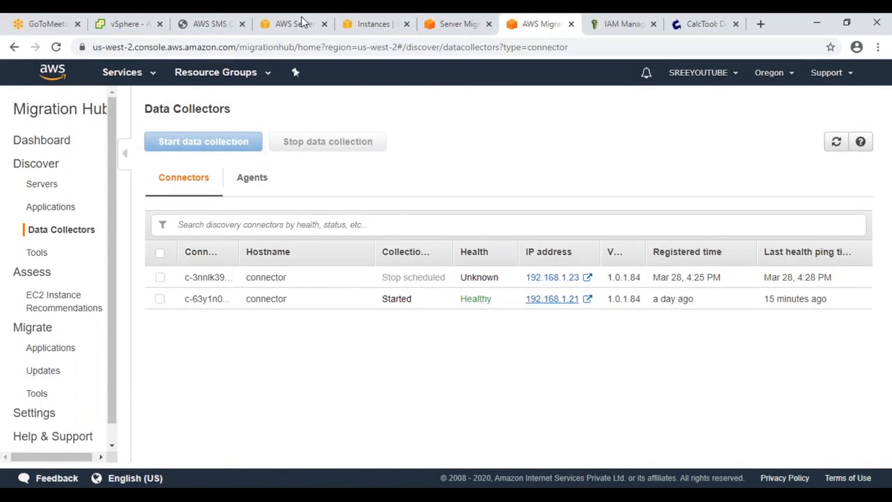
{"action": "left_click", "coordinate": [301, 24]}
{"action": "key", "text": "ctrl+v"}
{"action": "left_click", "coordinate": [657, 372]}
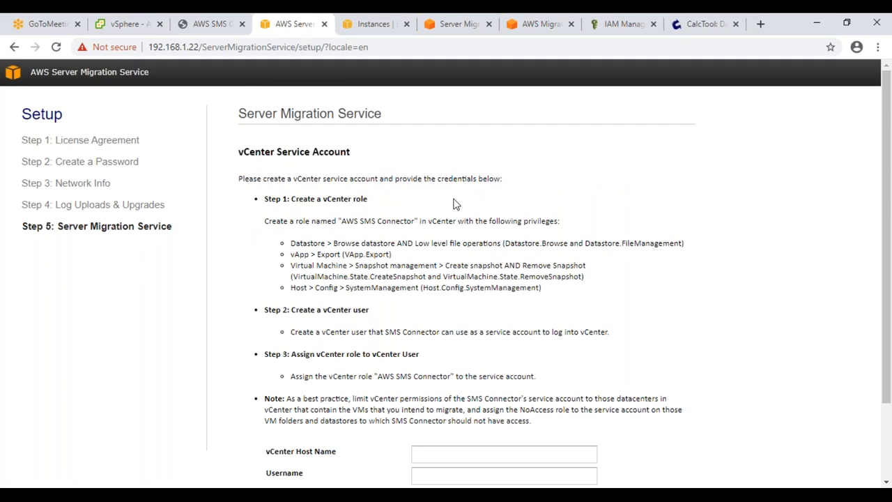
Step: Register vCenter 192.168.1.201 with admin credentials, ignoring hostname mismatch and trusting its certificate
{"action": "scroll", "coordinate": [453, 204], "scroll_direction": "down", "scroll_amount": 2}
{"action": "left_click", "coordinate": [479, 355]}
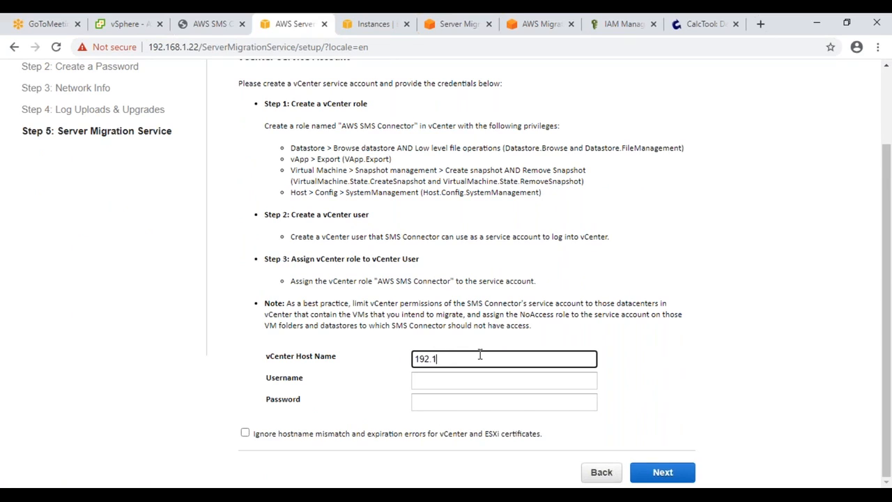
{"action": "type", "text": "192.168.1.201"}
{"action": "key", "text": "Tab"}
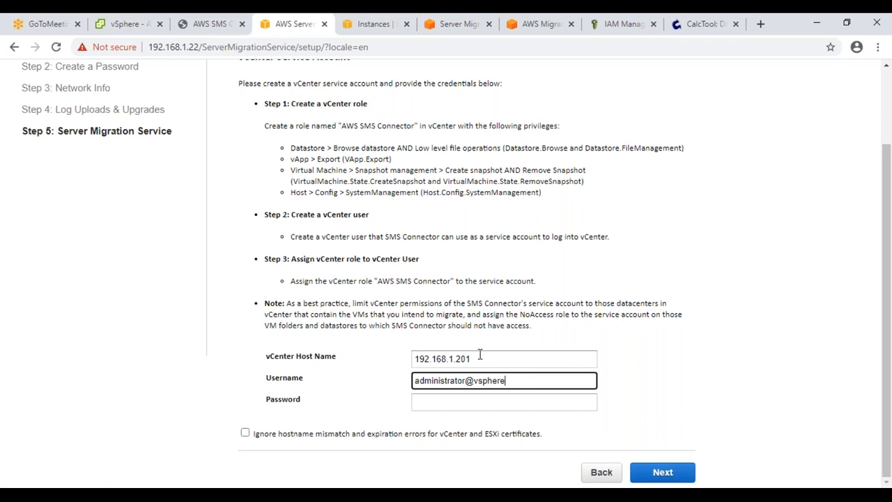
{"action": "key", "text": "Tab"}
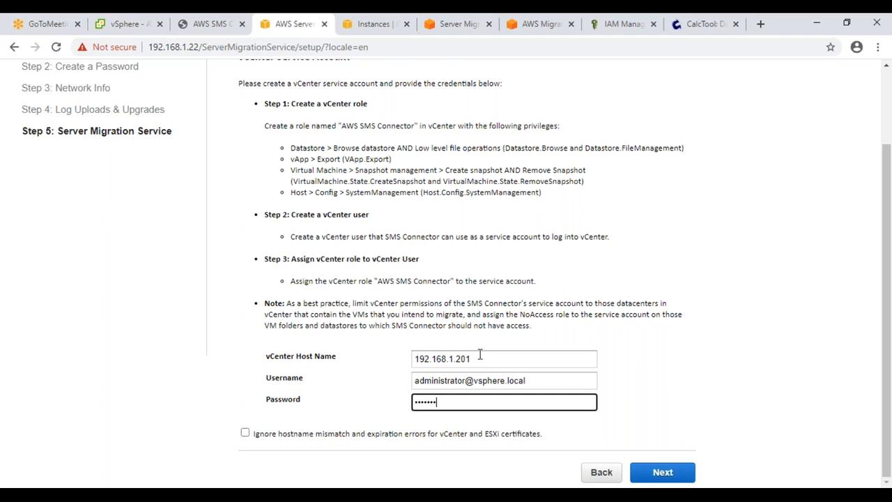
{"action": "left_click", "coordinate": [245, 433]}
{"action": "left_click", "coordinate": [658, 472]}
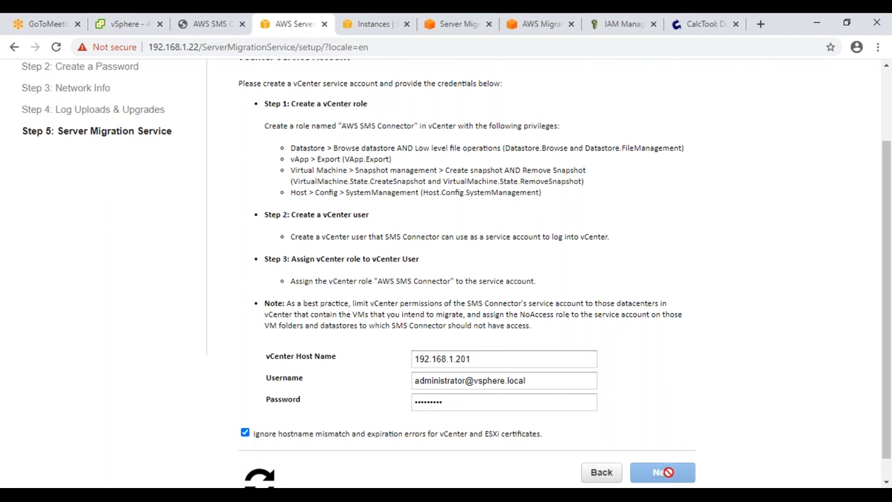
{"action": "left_click", "coordinate": [550, 477]}
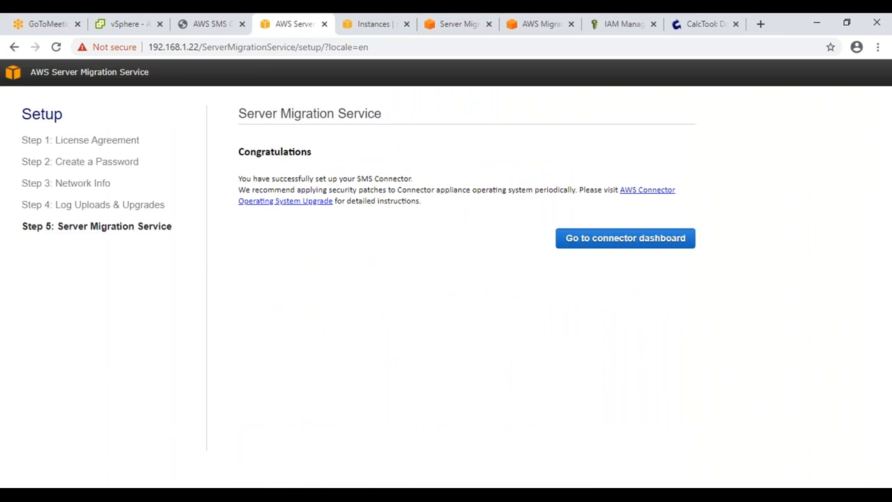
{"action": "left_click", "coordinate": [588, 244]}
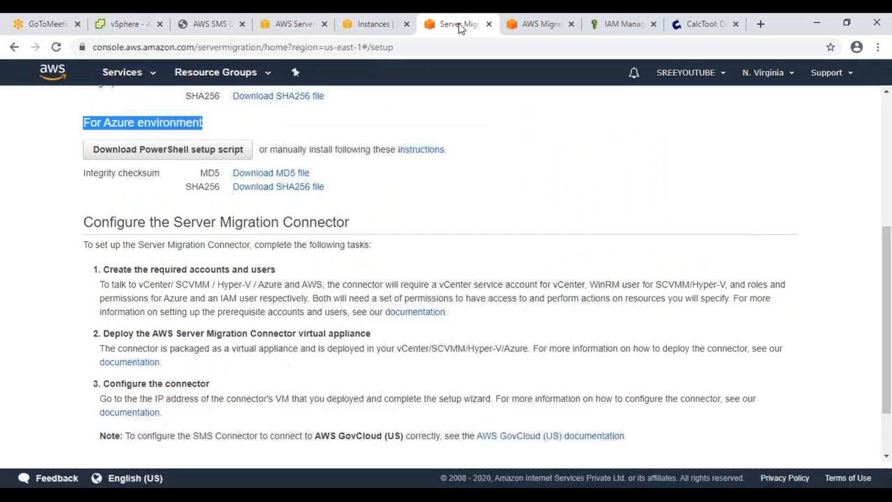
Step: In the SMS console, open the Connectors list and then the Servers list
{"action": "left_click", "coordinate": [437, 26]}
{"action": "scroll", "coordinate": [250, 249], "scroll_direction": "down", "scroll_amount": 2}
{"action": "left_click", "coordinate": [788, 444]}
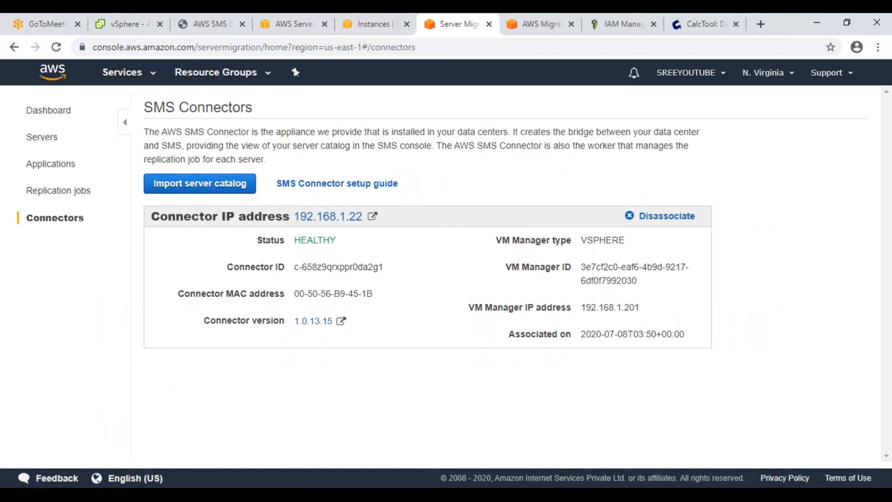
{"action": "left_click", "coordinate": [38, 138]}
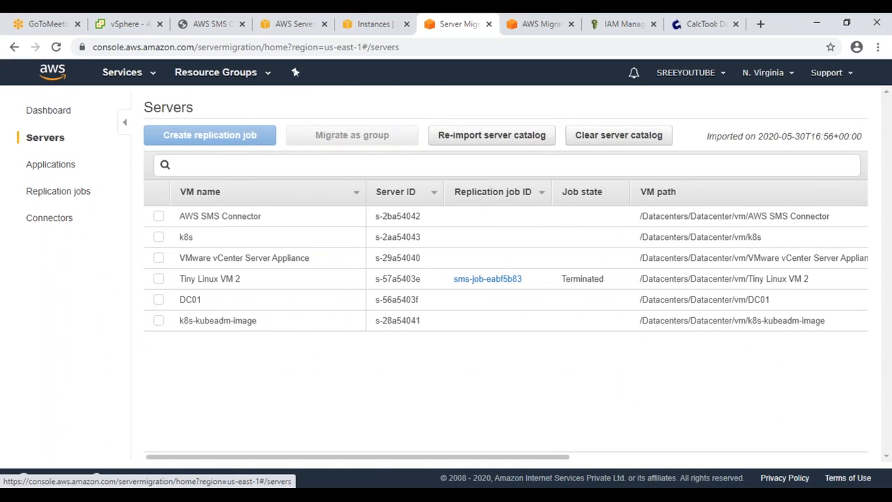
Step: Check the listed servers: AWS SMS Connector, k8s, vCenter appliance, Tiny Linux VM 2, DC01, k8s-kubeadm-image
{"action": "left_click", "coordinate": [158, 217]}
{"action": "left_click", "coordinate": [158, 236]}
{"action": "left_click", "coordinate": [158, 258]}
{"action": "left_click", "coordinate": [158, 300]}
{"action": "left_click", "coordinate": [161, 324]}
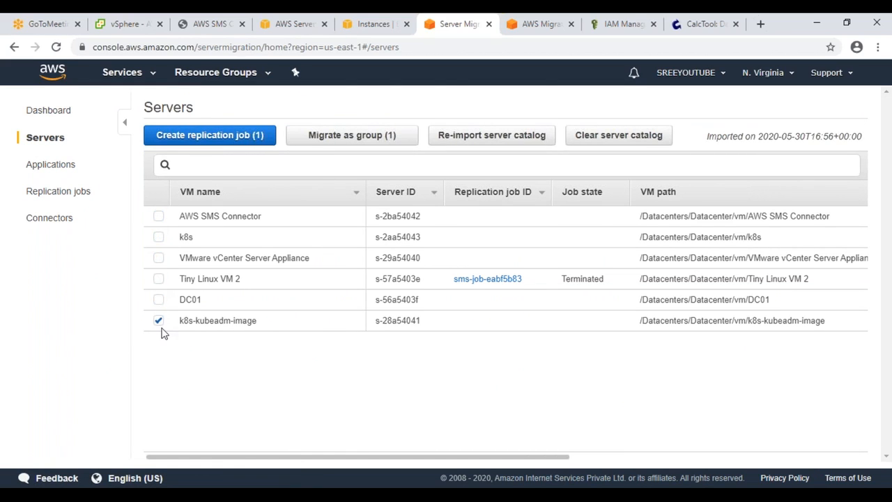
{"action": "left_click", "coordinate": [158, 299]}
{"action": "left_click", "coordinate": [158, 279]}
{"action": "left_click", "coordinate": [158, 257]}
{"action": "left_click", "coordinate": [158, 237]}
{"action": "left_click", "coordinate": [158, 216]}
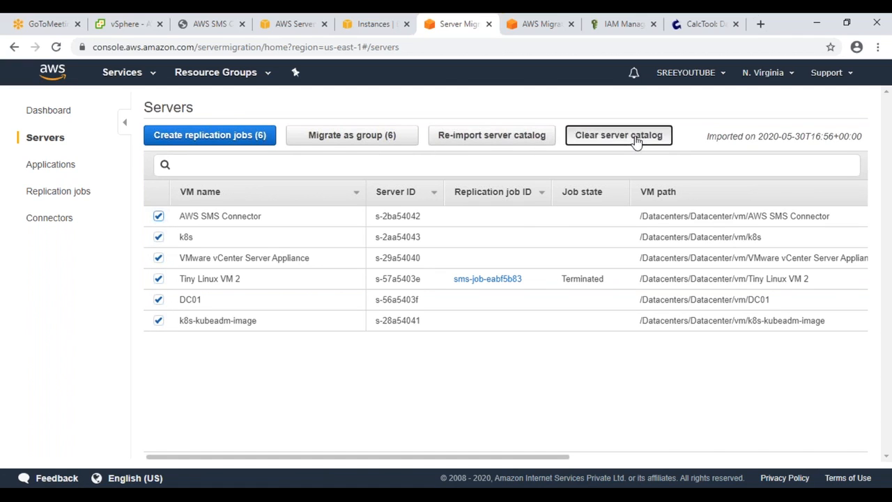
Step: Clear the server catalog and re-import it from vCenter, confirming both
{"action": "left_click", "coordinate": [635, 137]}
{"action": "left_click", "coordinate": [603, 209]}
{"action": "left_click", "coordinate": [507, 143]}
{"action": "left_click", "coordinate": [596, 180]}
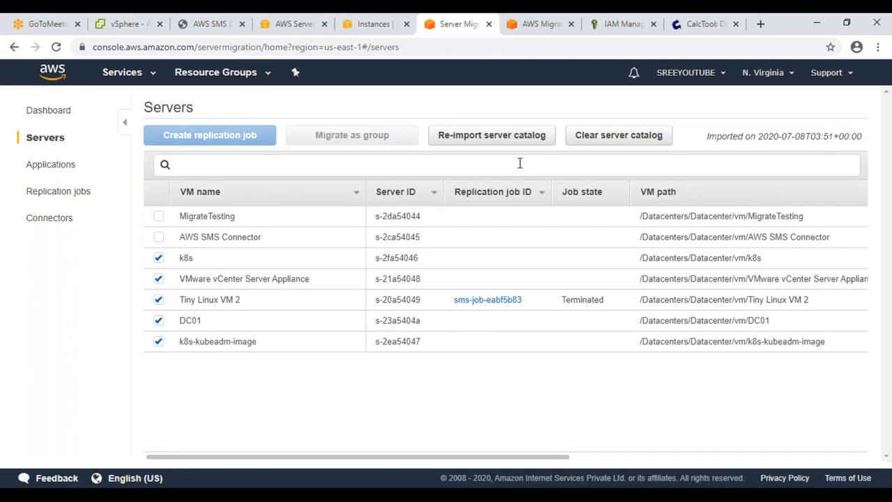
Step: Leave only MigrateTesting checked, create its replication job, and pass Step 2
{"action": "left_click", "coordinate": [159, 257]}
{"action": "left_click", "coordinate": [158, 279]}
{"action": "left_click", "coordinate": [158, 300]}
{"action": "left_click", "coordinate": [158, 320]}
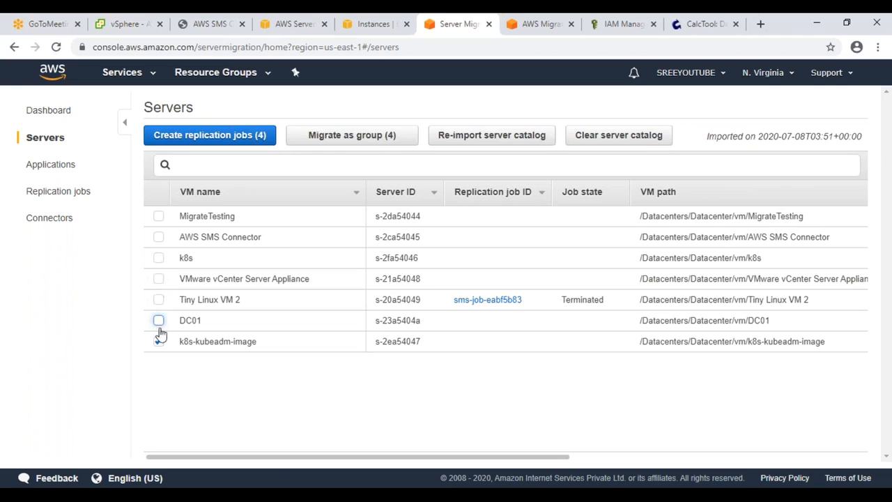
{"action": "left_click", "coordinate": [158, 341]}
{"action": "left_click", "coordinate": [159, 218]}
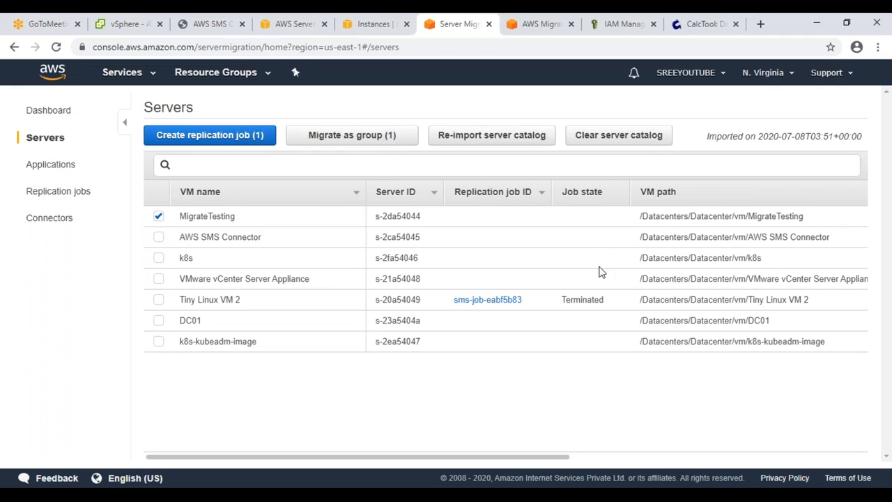
{"action": "left_click", "coordinate": [209, 135]}
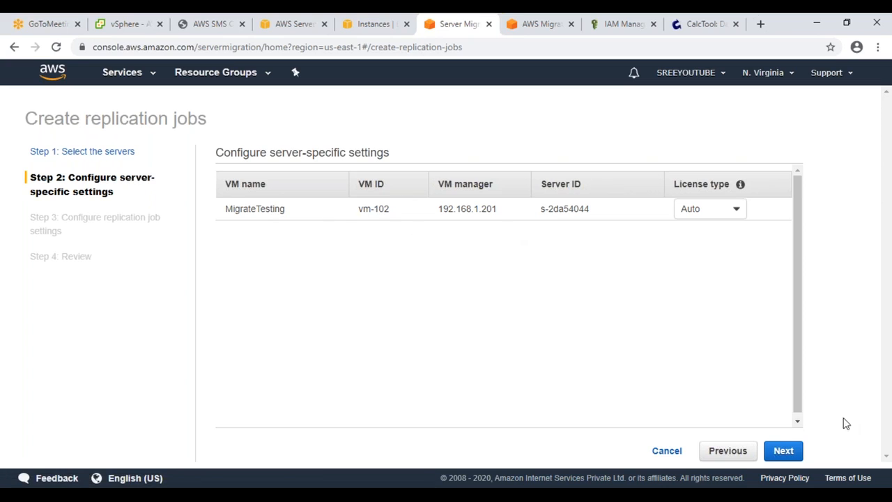
{"action": "left_click", "coordinate": [783, 451]}
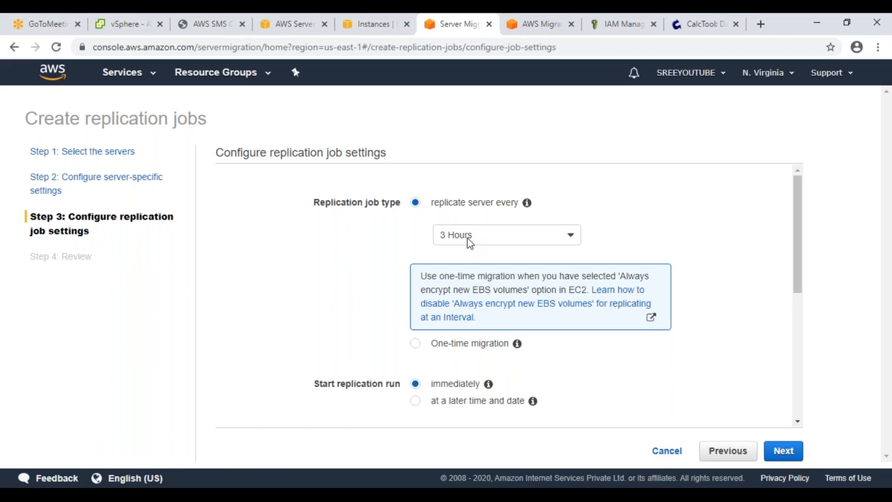
Step: Change the replication interval from 3 Hours to 24 Hours
{"action": "left_click", "coordinate": [469, 238]}
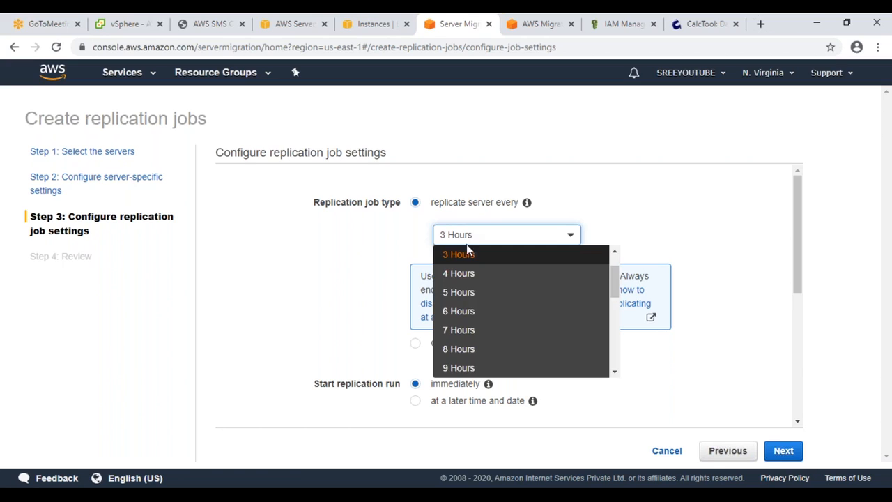
{"action": "scroll", "coordinate": [475, 293], "scroll_direction": "down", "scroll_amount": 5}
{"action": "left_click", "coordinate": [363, 310]}
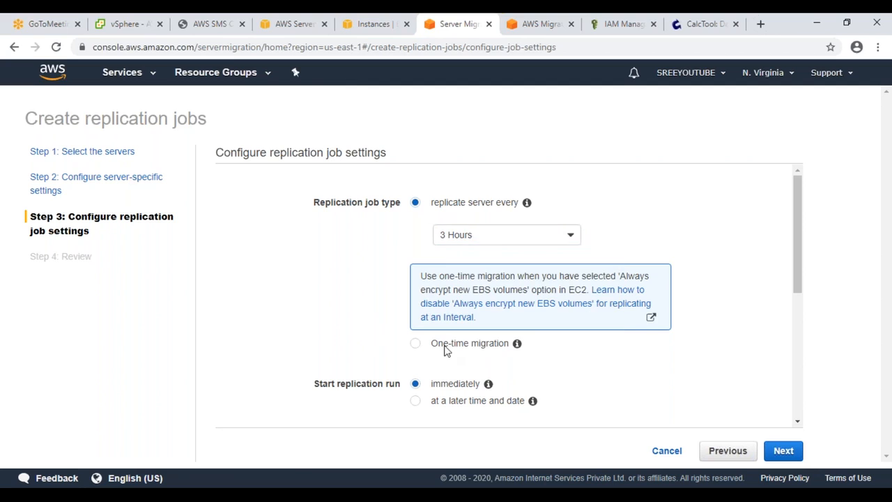
{"action": "left_click", "coordinate": [465, 237]}
{"action": "scroll", "coordinate": [468, 326], "scroll_direction": "down", "scroll_amount": 5}
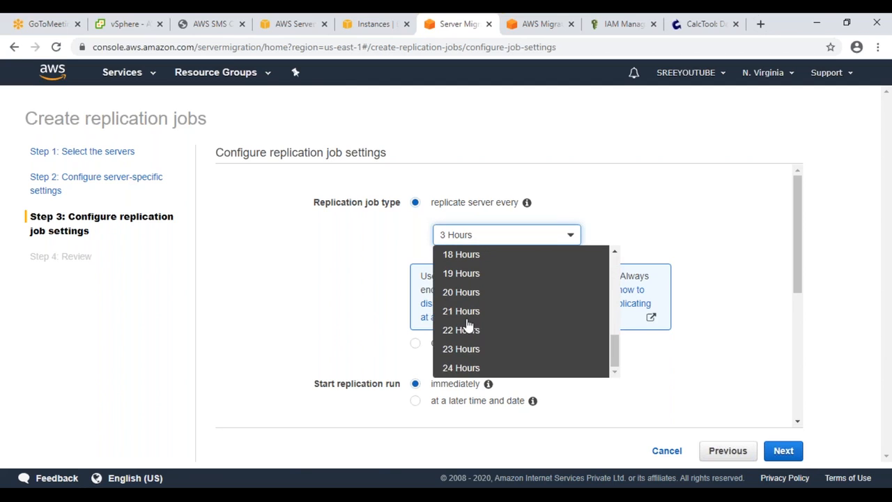
{"action": "left_click", "coordinate": [460, 367]}
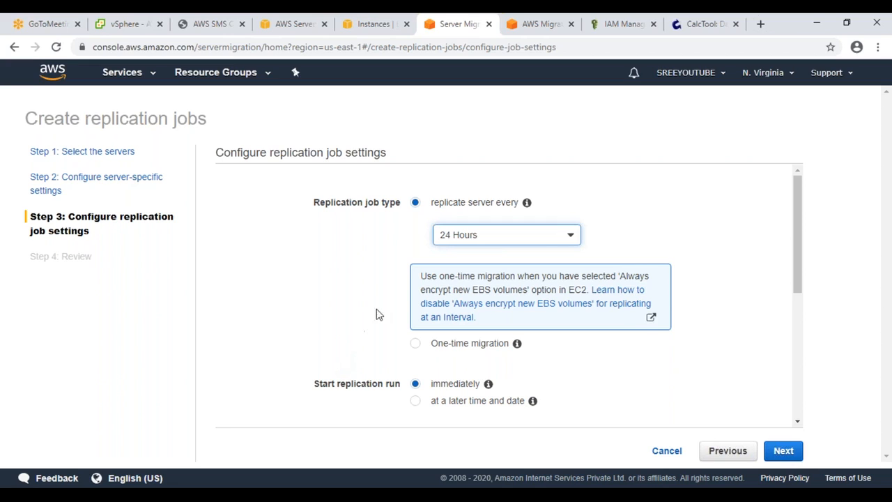
{"action": "left_click", "coordinate": [487, 232]}
{"action": "scroll", "coordinate": [445, 300], "scroll_direction": "up", "scroll_amount": 10}
{"action": "left_click", "coordinate": [332, 271]}
{"action": "scroll", "coordinate": [332, 270], "scroll_direction": "down", "scroll_amount": 2}
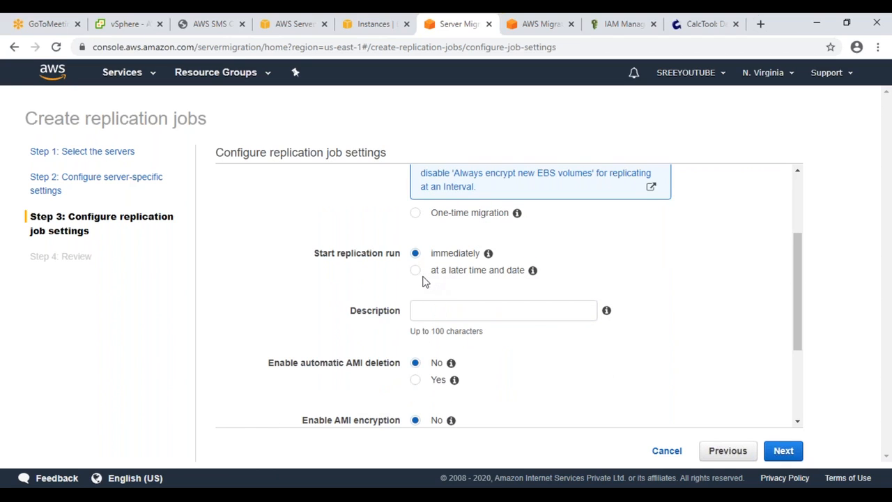
Step: Try scheduling the first replication run for a later date, then close the date picker
{"action": "left_click", "coordinate": [415, 271]}
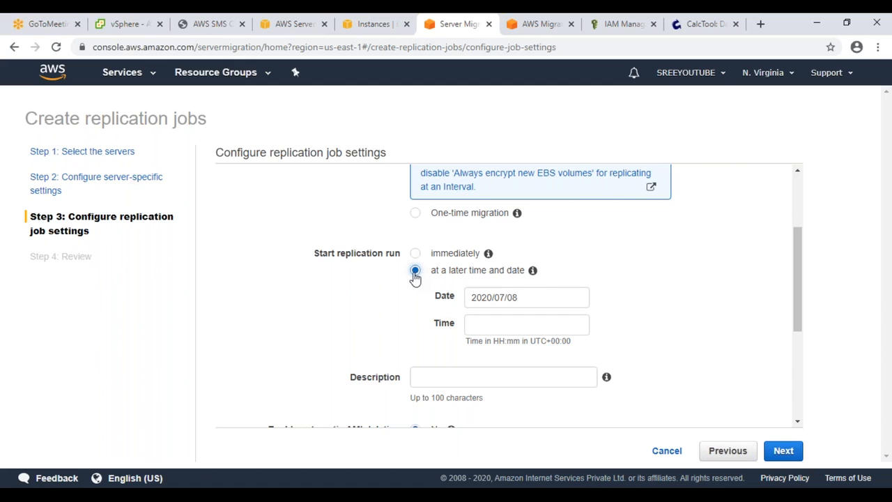
{"action": "mouse_move", "coordinate": [492, 257]}
{"action": "scroll", "coordinate": [466, 274], "scroll_direction": "up", "scroll_amount": 2}
{"action": "scroll", "coordinate": [473, 255], "scroll_direction": "down", "scroll_amount": 5}
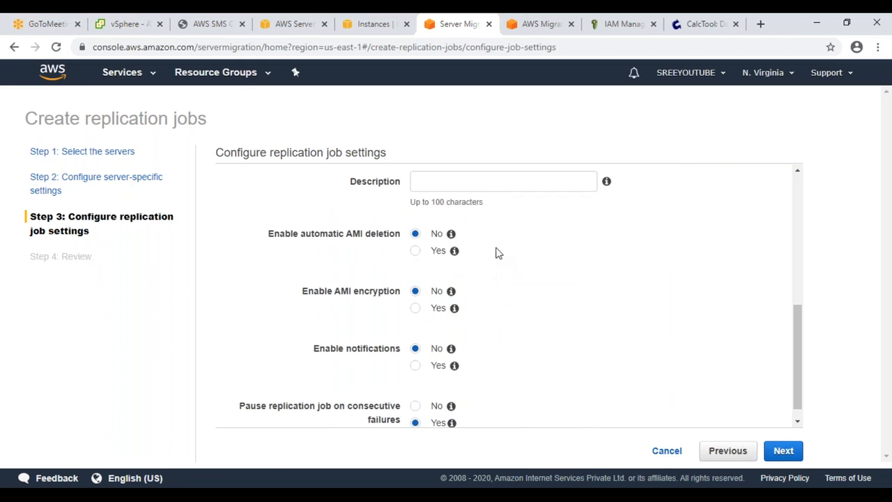
{"action": "scroll", "coordinate": [498, 255], "scroll_direction": "up", "scroll_amount": 2}
{"action": "left_click_drag", "start_coordinate": [517, 238], "coordinate": [465, 235]}
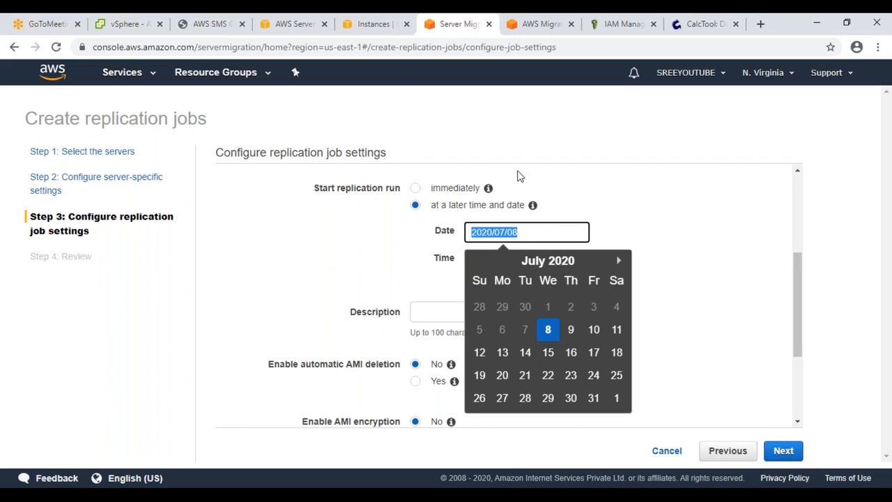
{"action": "scroll", "coordinate": [388, 244], "scroll_direction": "up", "scroll_amount": 3}
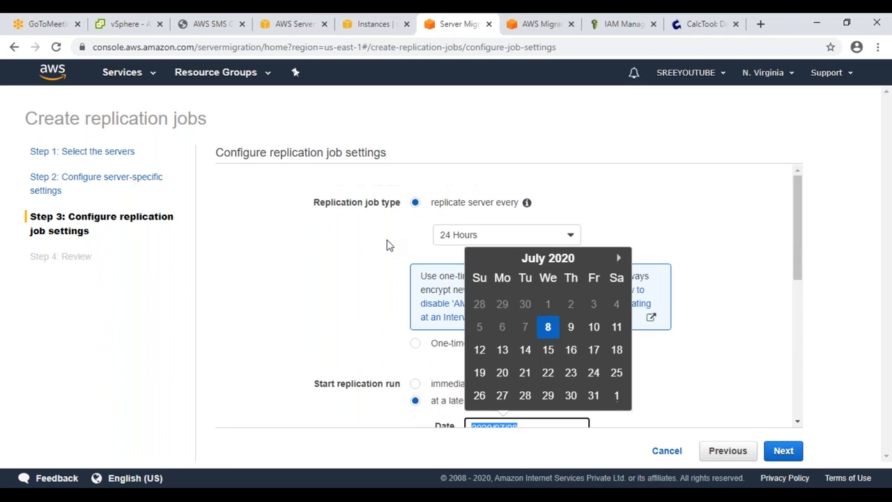
{"action": "left_click", "coordinate": [764, 324]}
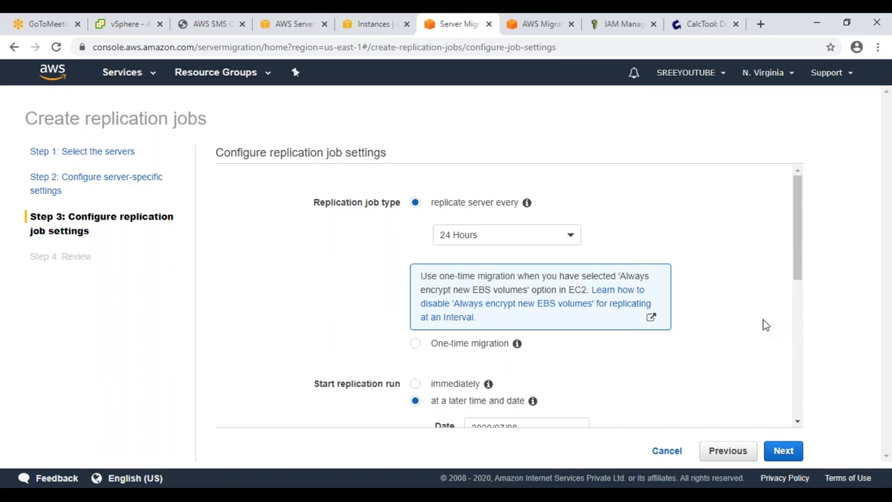
{"action": "left_click_drag", "start_coordinate": [425, 275], "coordinate": [577, 289]}
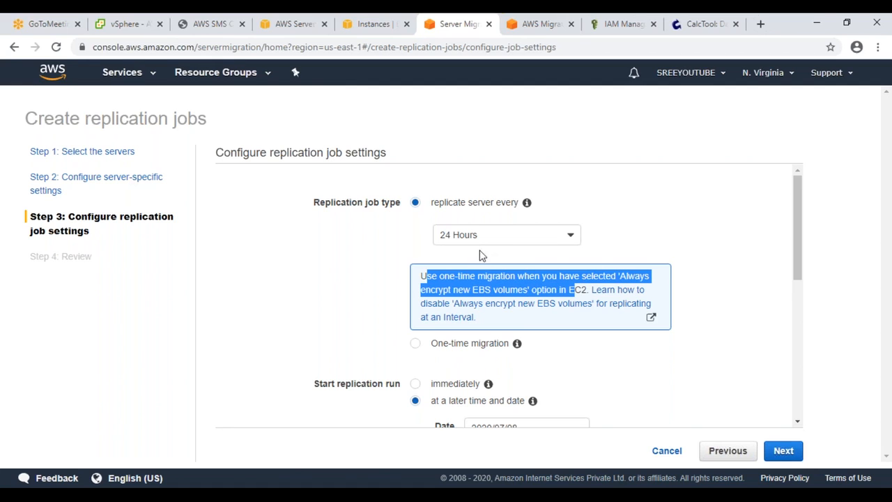
{"action": "scroll", "coordinate": [481, 255], "scroll_direction": "down", "scroll_amount": 3}
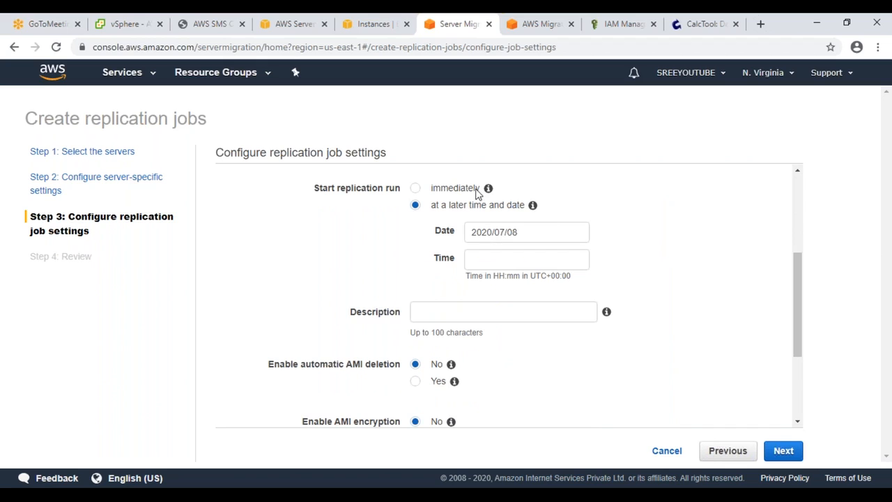
Step: Set the replication run to start immediately and make the job a one-time migration
{"action": "left_click", "coordinate": [477, 193]}
{"action": "scroll", "coordinate": [399, 262], "scroll_direction": "up", "scroll_amount": 3}
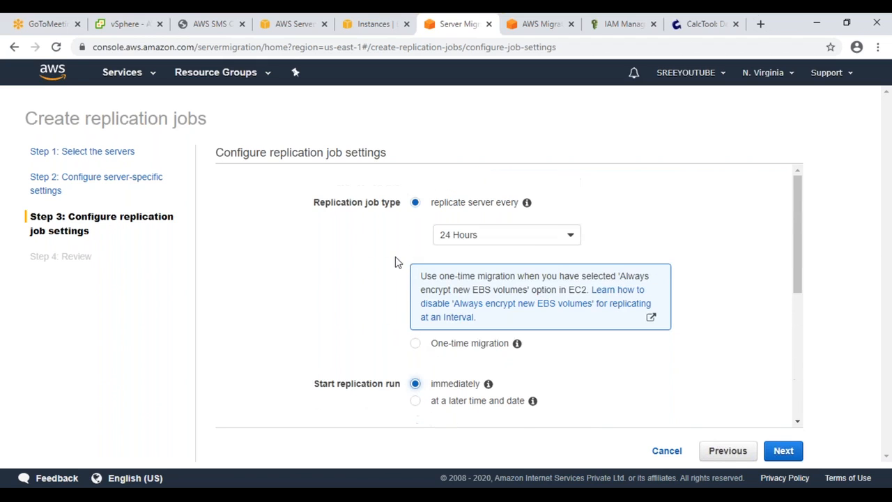
{"action": "left_click", "coordinate": [461, 235]}
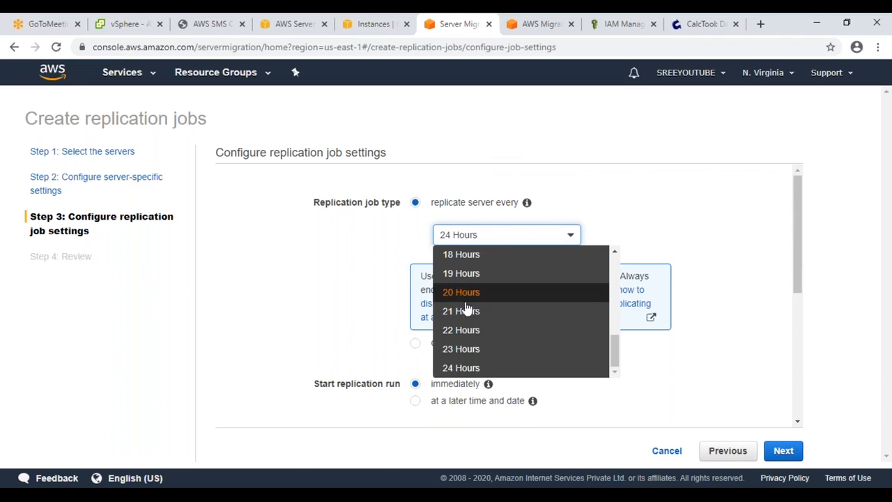
{"action": "scroll", "coordinate": [464, 294], "scroll_direction": "down", "scroll_amount": 3}
{"action": "scroll", "coordinate": [464, 295], "scroll_direction": "up", "scroll_amount": 3}
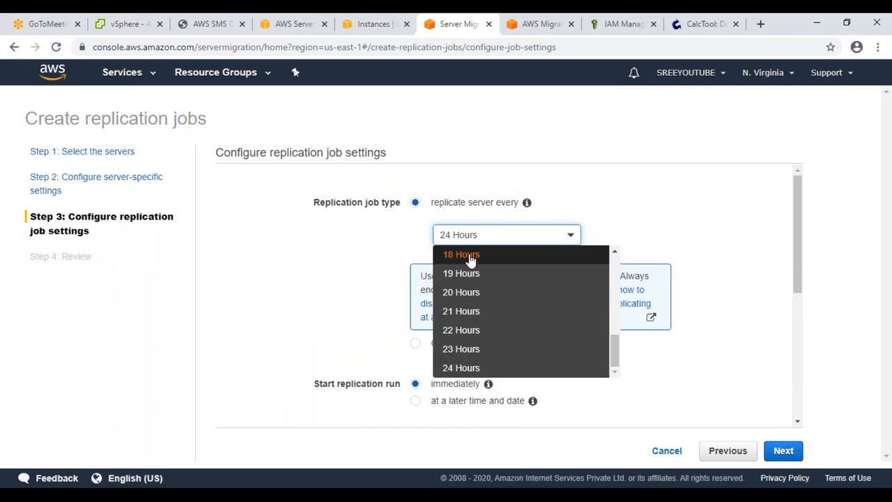
{"action": "scroll", "coordinate": [480, 295], "scroll_direction": "up", "scroll_amount": 5}
{"action": "left_click", "coordinate": [455, 226]}
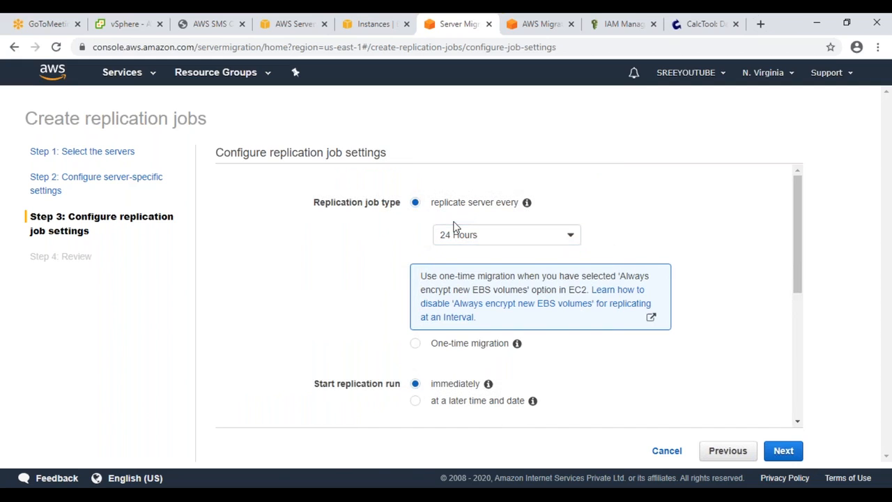
{"action": "left_click", "coordinate": [416, 343]}
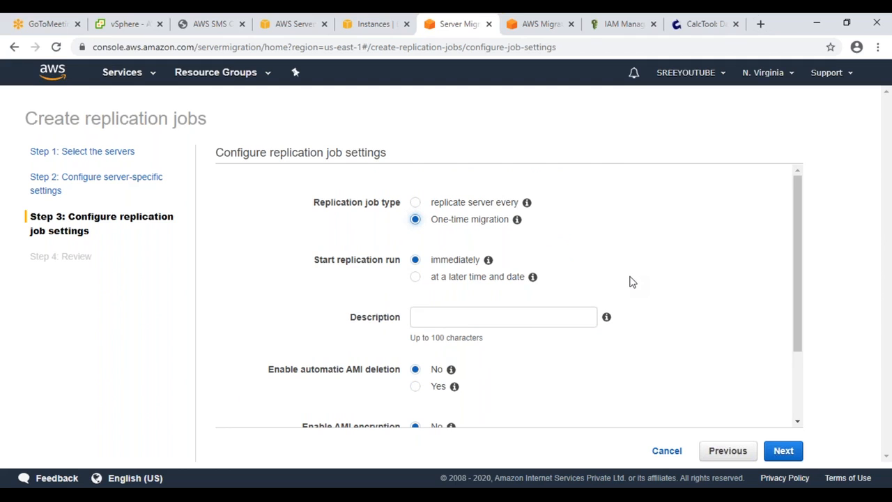
Step: Return the job type to one-time migration and highlight the automatic AMI deletion setting
{"action": "scroll", "coordinate": [453, 275], "scroll_direction": "down", "scroll_amount": 3}
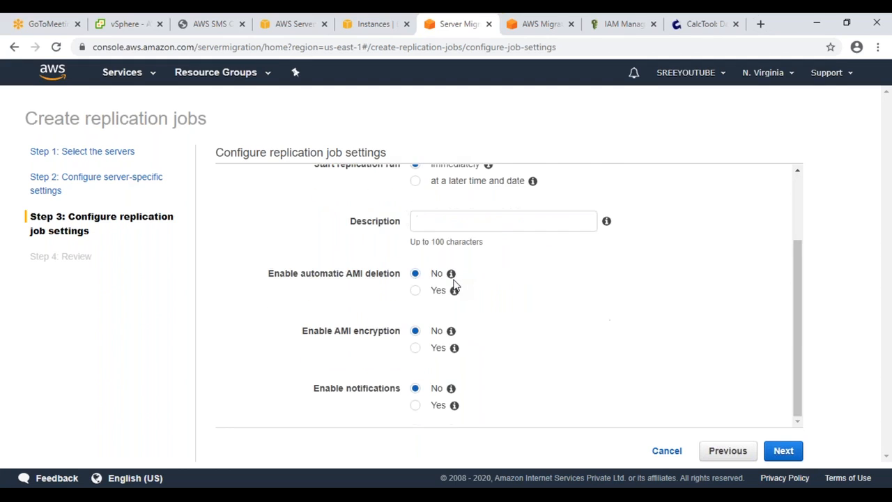
{"action": "scroll", "coordinate": [453, 284], "scroll_direction": "up", "scroll_amount": 3}
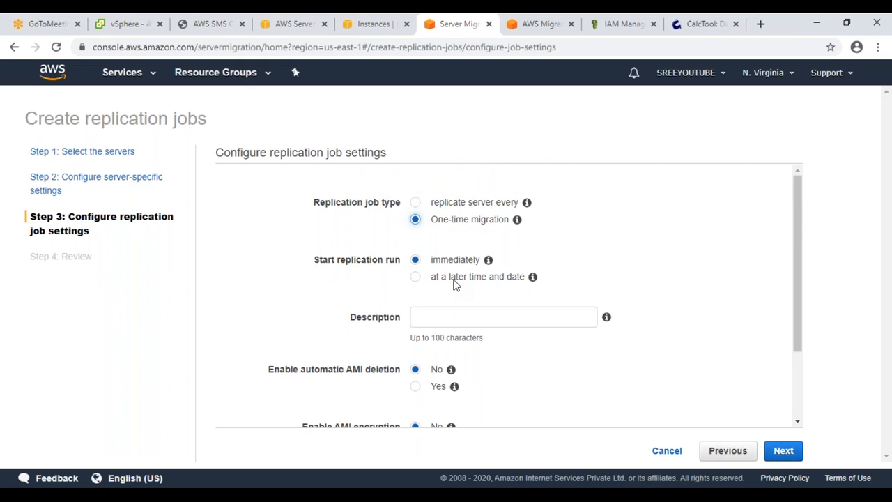
{"action": "left_click", "coordinate": [415, 202]}
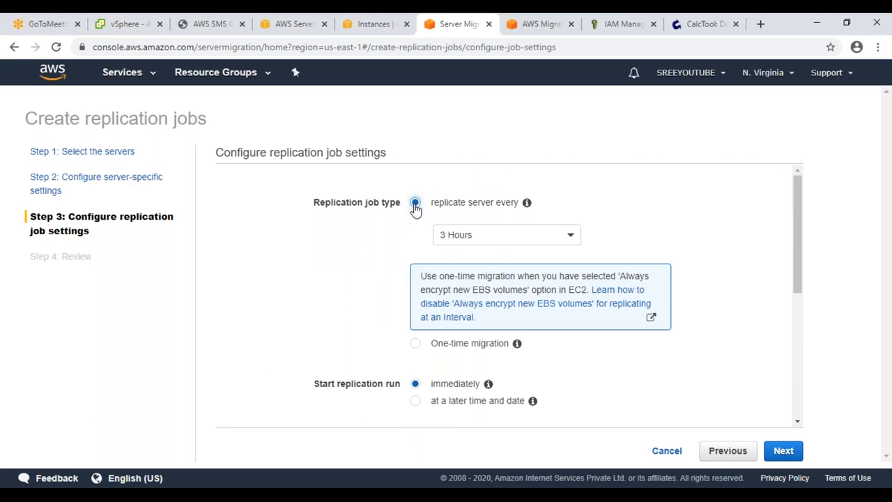
{"action": "left_click", "coordinate": [420, 344]}
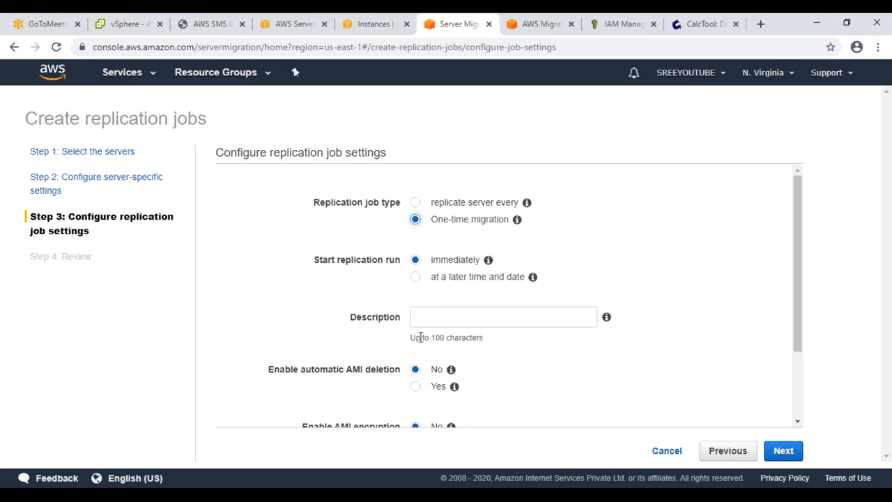
{"action": "scroll", "coordinate": [423, 306], "scroll_direction": "down", "scroll_amount": 1}
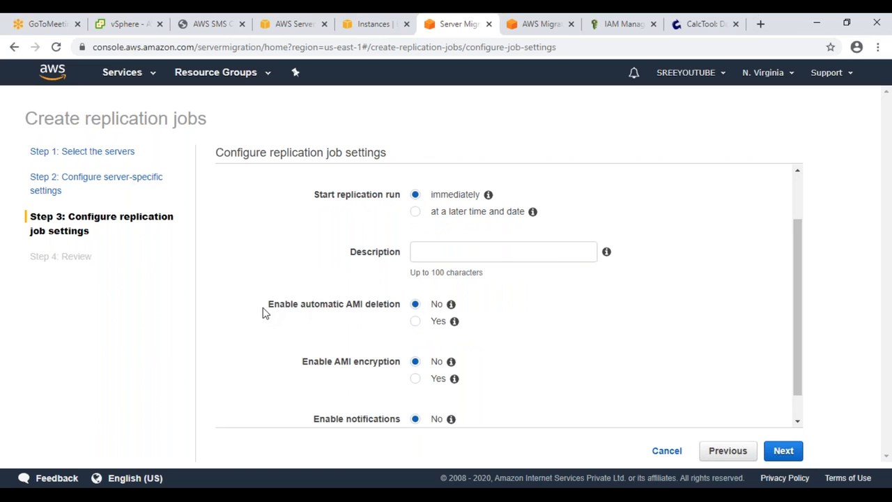
{"action": "left_click_drag", "start_coordinate": [267, 311], "coordinate": [399, 309]}
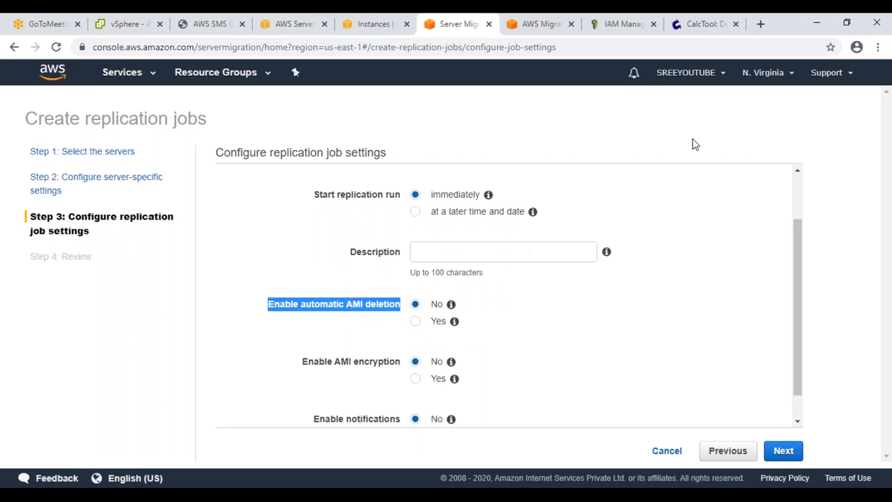
Step: Sketch a pink circled M and an oval beside the Description field, then clear them
{"action": "left_click", "coordinate": [834, 32]}
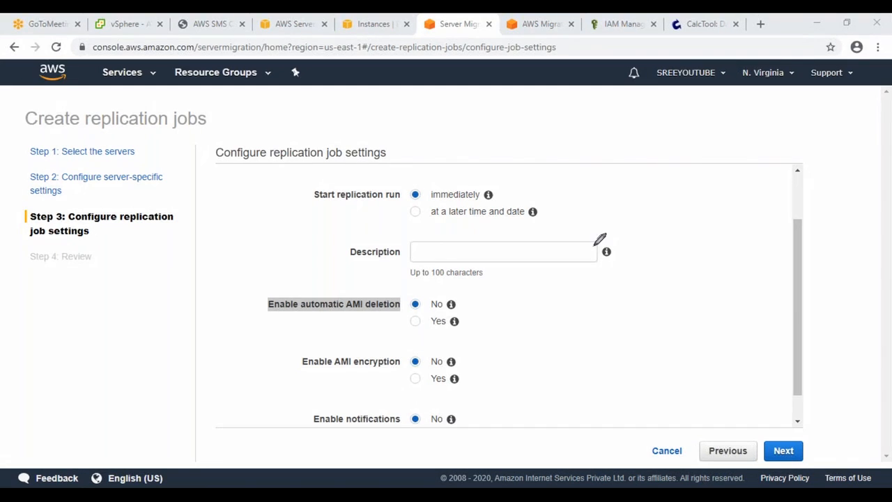
{"action": "mouse_move", "coordinate": [648, 182]}
{"action": "left_mouse_down"}
{"action": "mouse_move", "coordinate": [686, 190]}
{"action": "mouse_move", "coordinate": [645, 175]}
{"action": "left_mouse_up"}
{"action": "mouse_move", "coordinate": [648, 208]}
{"action": "left_mouse_down"}
{"action": "mouse_move", "coordinate": [662, 193]}
{"action": "mouse_move", "coordinate": [669, 203]}
{"action": "left_mouse_up"}
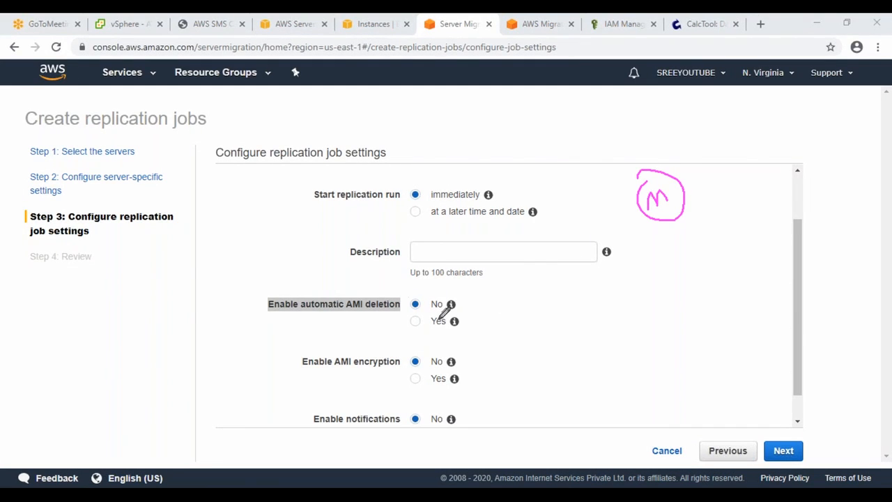
{"action": "mouse_move", "coordinate": [677, 247]}
{"action": "left_mouse_down"}
{"action": "mouse_move", "coordinate": [691, 281]}
{"action": "mouse_move", "coordinate": [682, 246]}
{"action": "left_mouse_up"}
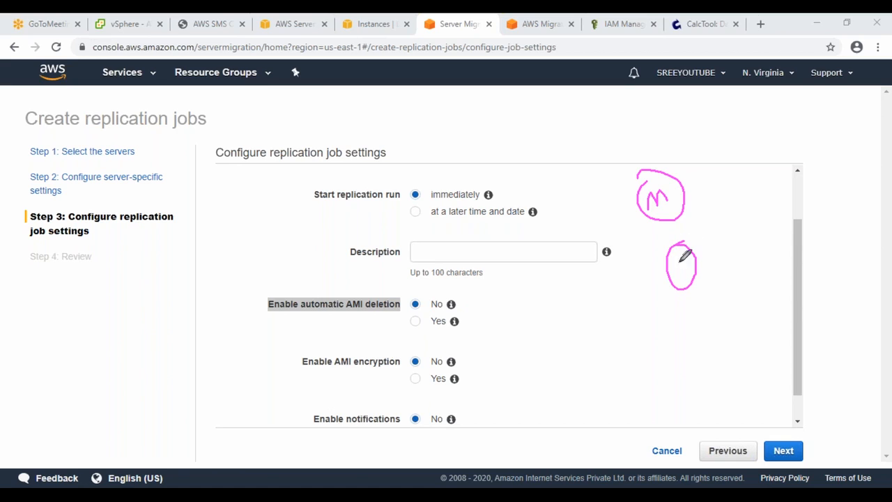
{"action": "left_click", "coordinate": [812, 54]}
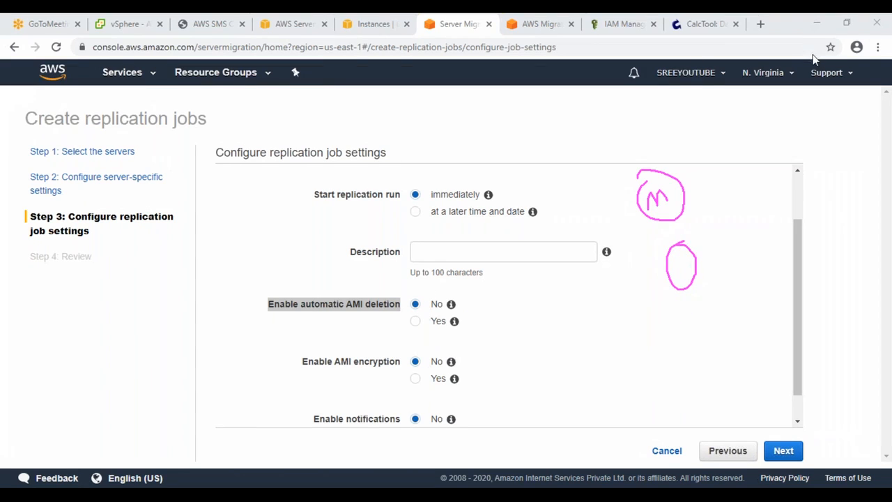
Step: Leave automatic AMI deletion set to No, review the settings, and create the replication job
{"action": "left_click", "coordinate": [415, 322]}
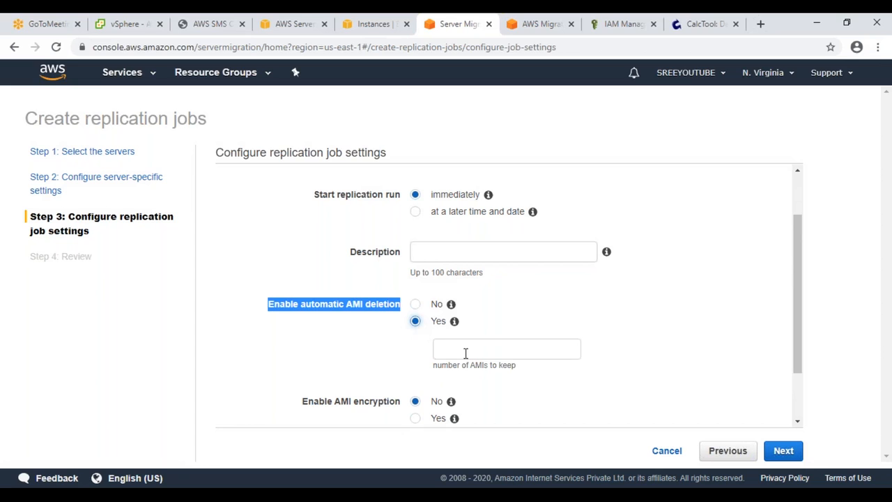
{"action": "left_click", "coordinate": [415, 307]}
{"action": "scroll", "coordinate": [418, 315], "scroll_direction": "down", "scroll_amount": 1}
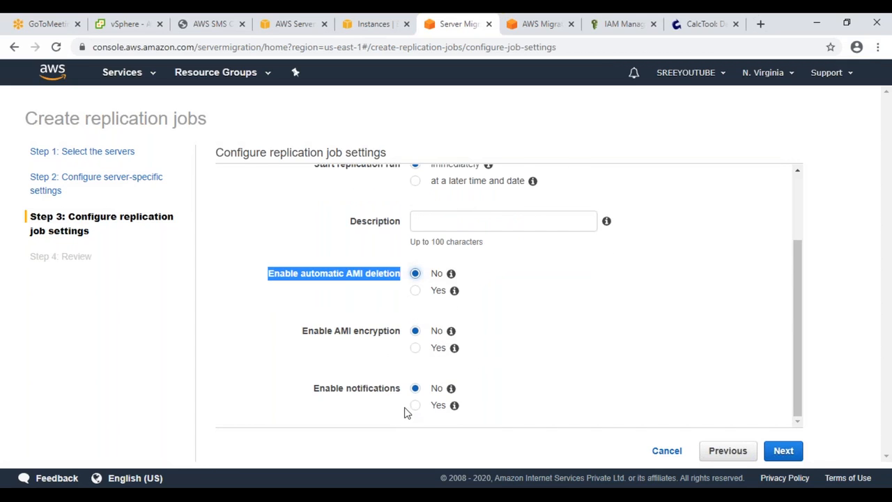
{"action": "left_click", "coordinate": [782, 451]}
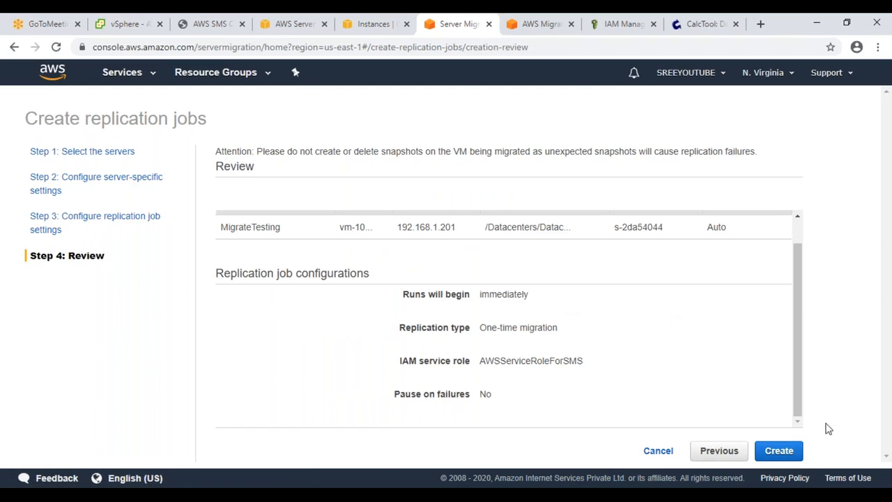
{"action": "left_click", "coordinate": [778, 451]}
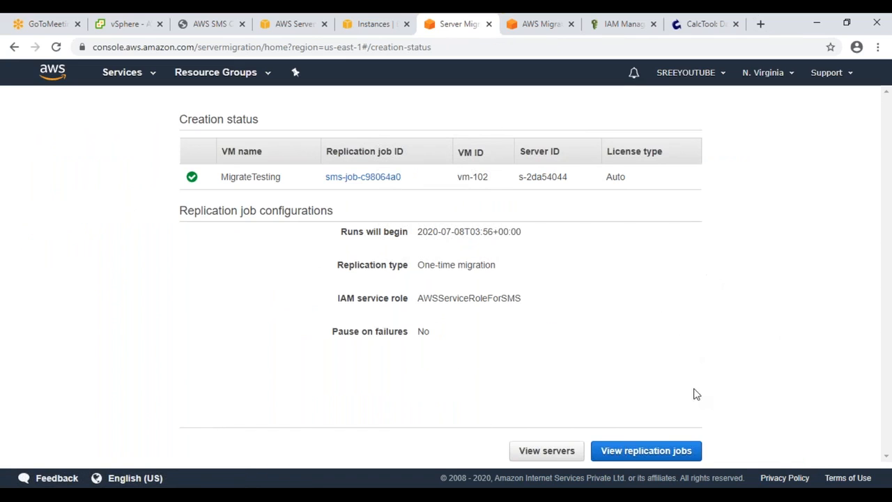
Step: Select the MigrateTesting job in Replication jobs, enlarge its details pane, and refresh the list
{"action": "left_click", "coordinate": [675, 459]}
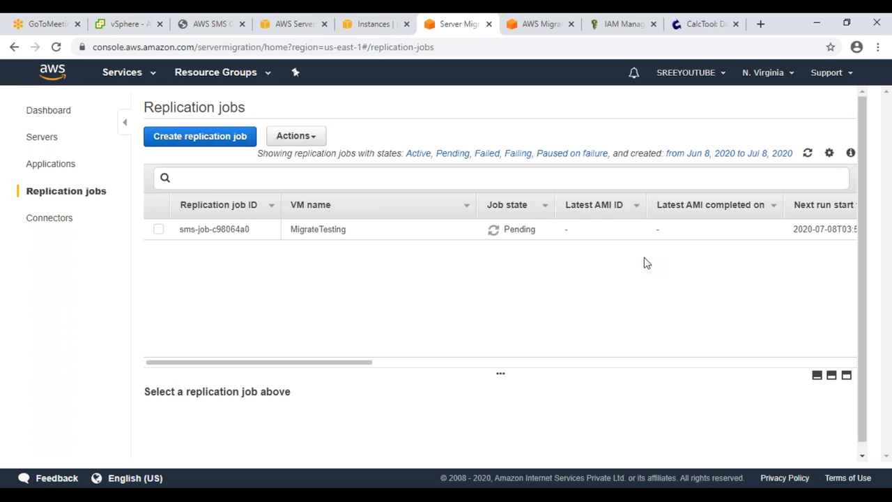
{"action": "left_click", "coordinate": [527, 230]}
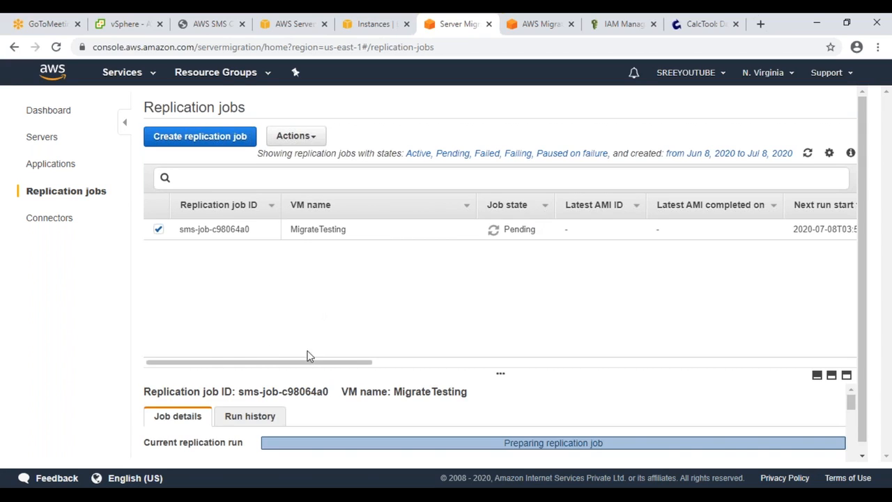
{"action": "left_click_drag", "start_coordinate": [321, 371], "coordinate": [334, 267]}
{"action": "left_click", "coordinate": [807, 153]}
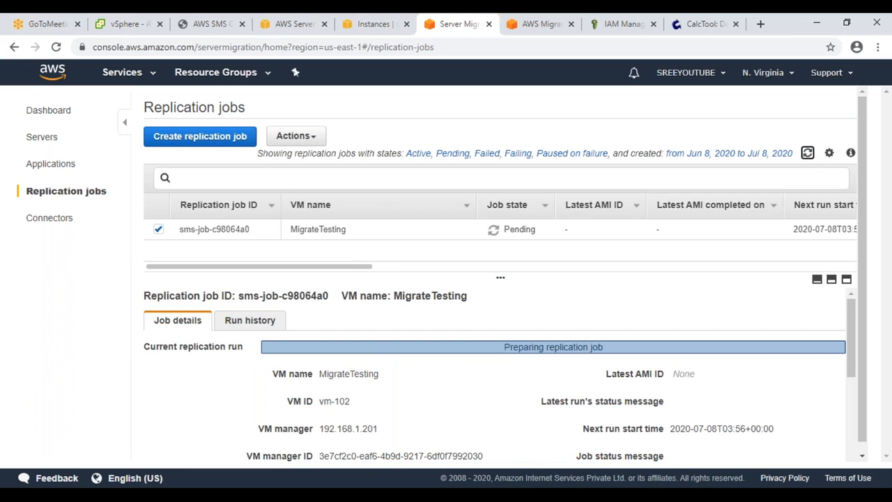
{"action": "scroll", "coordinate": [801, 408], "scroll_direction": "down", "scroll_amount": 5}
{"action": "scroll", "coordinate": [801, 408], "scroll_direction": "up", "scroll_amount": 5}
{"action": "left_click", "coordinate": [127, 24]}
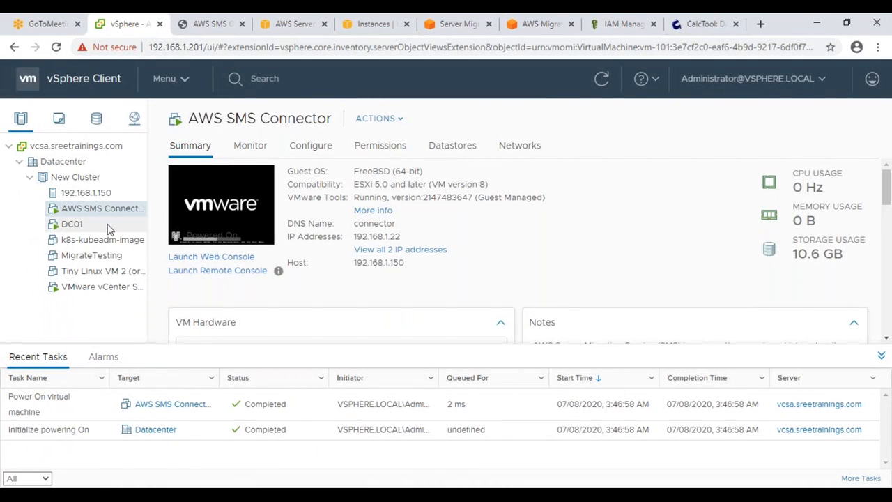
Step: Select MigrateTesting and check Manage Snapshots, which lists no snapshots
{"action": "left_click", "coordinate": [97, 256]}
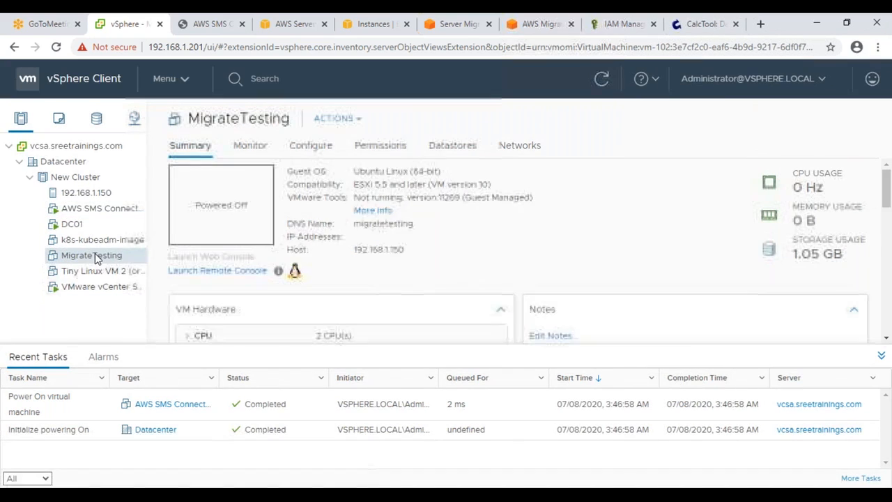
{"action": "right_click", "coordinate": [98, 258]}
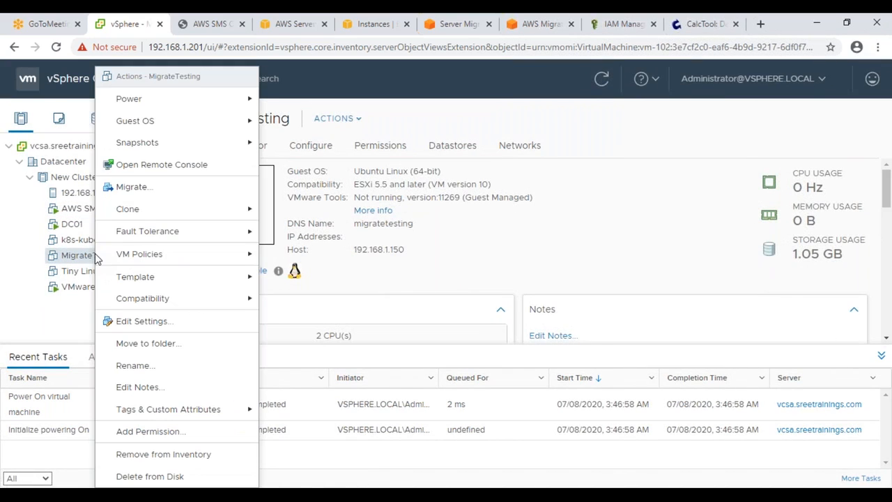
{"action": "mouse_move", "coordinate": [171, 145]}
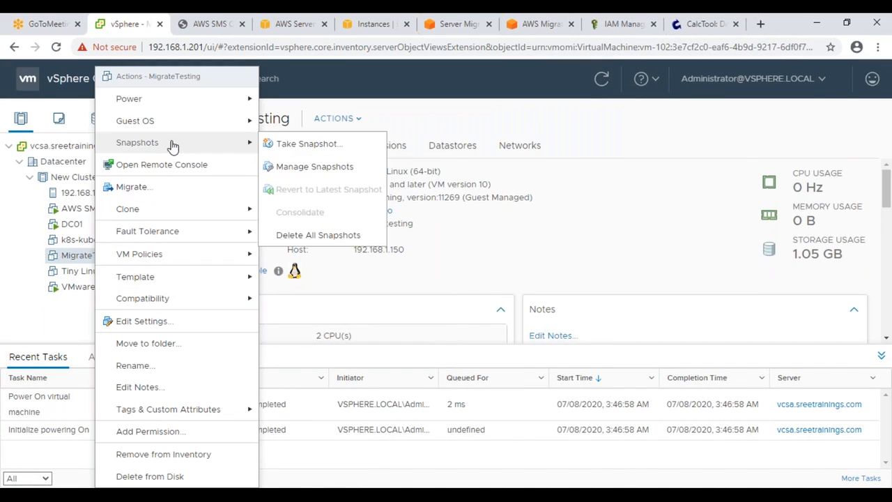
{"action": "left_click", "coordinate": [319, 167]}
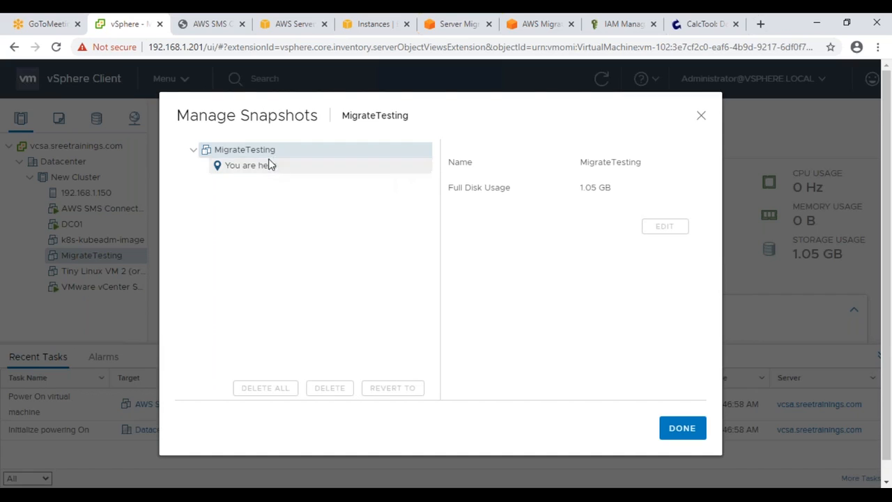
{"action": "left_click", "coordinate": [682, 427]}
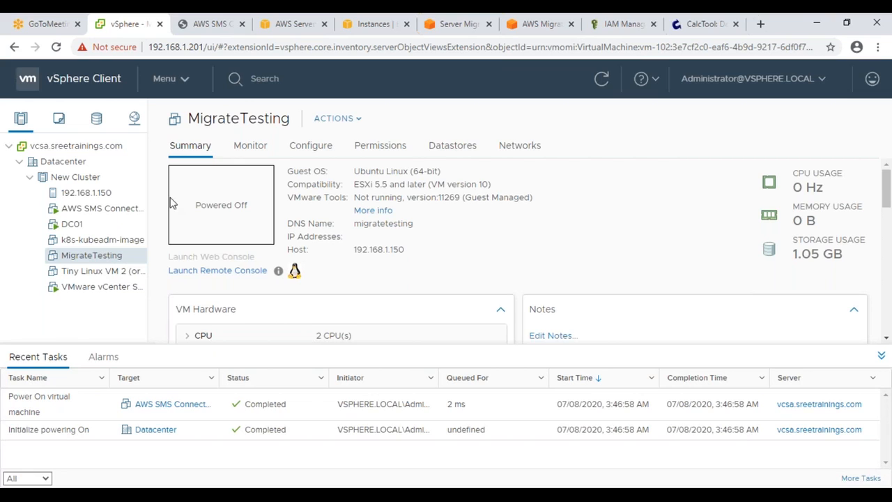
Step: Annotate the VM summary with a pink checked box and a linked circled S
{"action": "left_click_drag", "start_coordinate": [612, 174], "coordinate": [617, 213]}
{"action": "mouse_move", "coordinate": [611, 175]}
{"action": "left_mouse_down"}
{"action": "mouse_move", "coordinate": [655, 156]}
{"action": "mouse_move", "coordinate": [670, 199]}
{"action": "mouse_move", "coordinate": [617, 216]}
{"action": "left_mouse_up"}
{"action": "left_click_drag", "start_coordinate": [628, 183], "coordinate": [663, 163]}
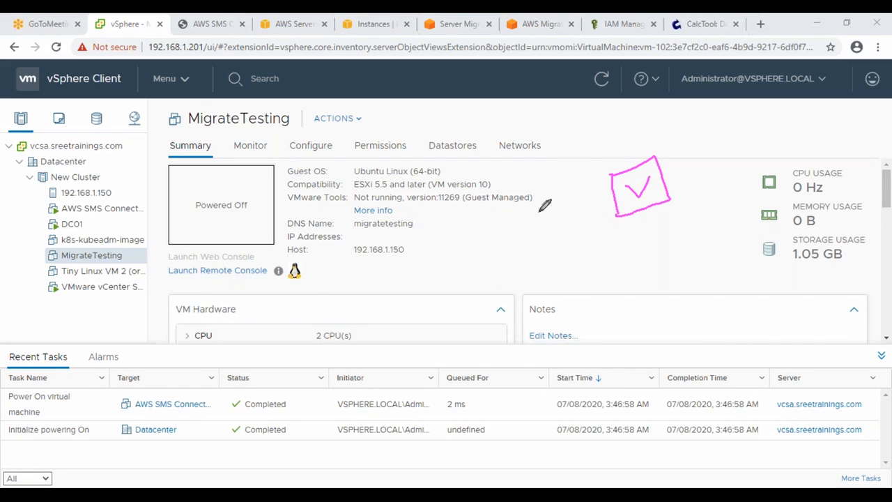
{"action": "mouse_move", "coordinate": [595, 198]}
{"action": "left_mouse_down"}
{"action": "mouse_move", "coordinate": [564, 213]}
{"action": "mouse_move", "coordinate": [540, 195]}
{"action": "mouse_move", "coordinate": [561, 230]}
{"action": "mouse_move", "coordinate": [554, 185]}
{"action": "mouse_move", "coordinate": [533, 211]}
{"action": "mouse_move", "coordinate": [548, 214]}
{"action": "mouse_move", "coordinate": [542, 232]}
{"action": "left_mouse_up"}
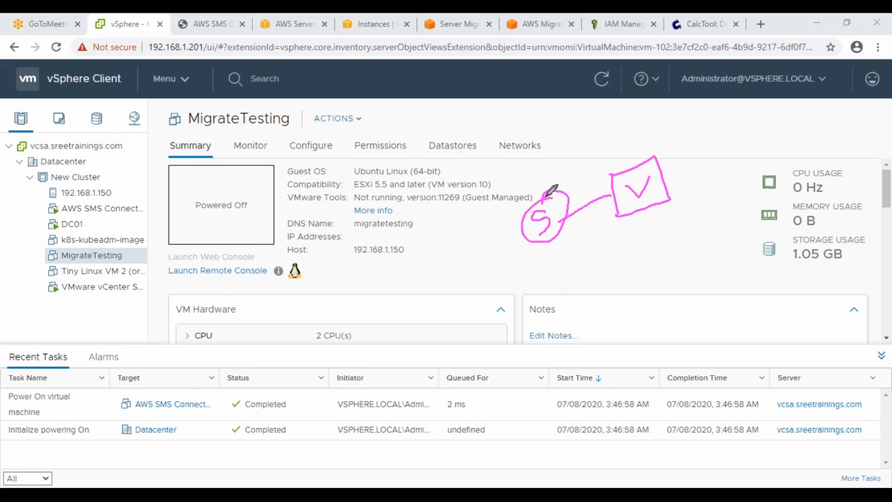
Step: Add a line from the V box, numbers 1 2 5, an arrow, and a NO-box link to S
{"action": "mouse_move", "coordinate": [640, 253]}
{"action": "left_mouse_down"}
{"action": "mouse_move", "coordinate": [644, 287]}
{"action": "mouse_move", "coordinate": [668, 238]}
{"action": "mouse_move", "coordinate": [693, 253]}
{"action": "mouse_move", "coordinate": [643, 290]}
{"action": "mouse_move", "coordinate": [680, 241]}
{"action": "mouse_move", "coordinate": [683, 257]}
{"action": "mouse_move", "coordinate": [655, 210]}
{"action": "left_mouse_up"}
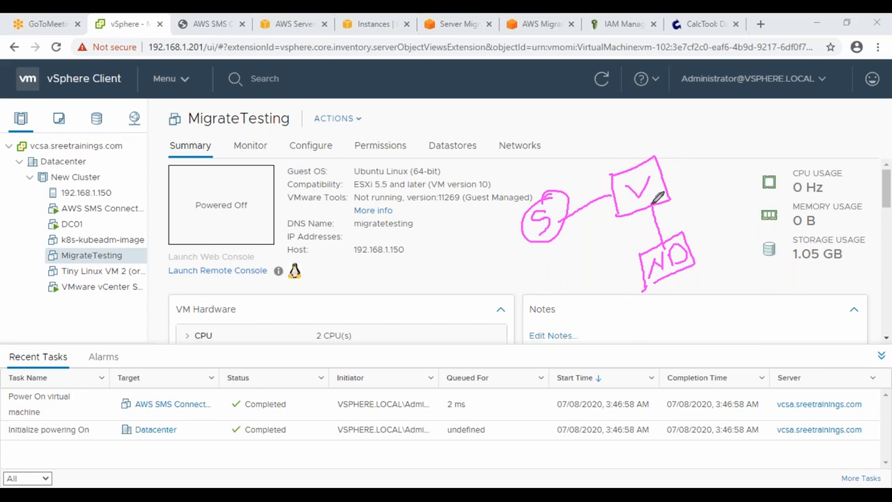
{"action": "mouse_move", "coordinate": [573, 185]}
{"action": "left_mouse_down"}
{"action": "mouse_move", "coordinate": [529, 221]}
{"action": "mouse_move", "coordinate": [565, 205]}
{"action": "mouse_move", "coordinate": [473, 211]}
{"action": "left_mouse_up"}
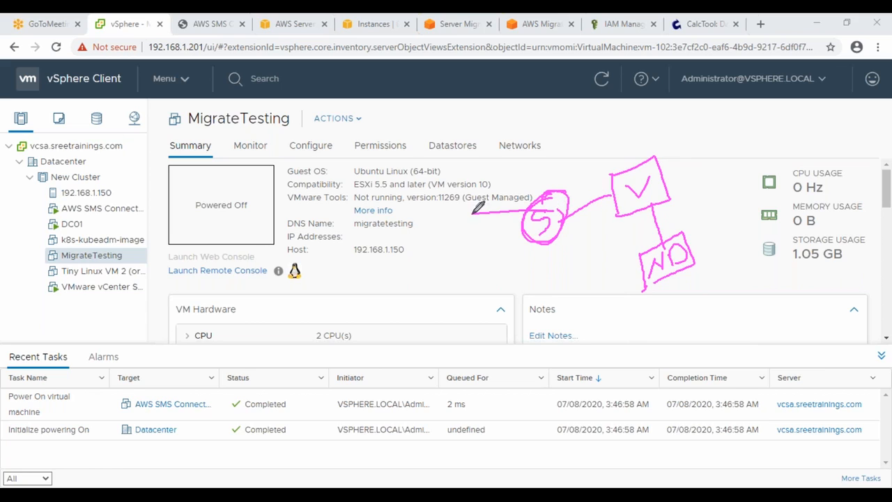
{"action": "mouse_move", "coordinate": [383, 201]}
{"action": "left_mouse_down"}
{"action": "mouse_move", "coordinate": [379, 239]}
{"action": "mouse_move", "coordinate": [428, 220]}
{"action": "left_mouse_up"}
{"action": "mouse_move", "coordinate": [451, 153]}
{"action": "left_mouse_down"}
{"action": "mouse_move", "coordinate": [456, 177]}
{"action": "mouse_move", "coordinate": [464, 139]}
{"action": "left_mouse_up"}
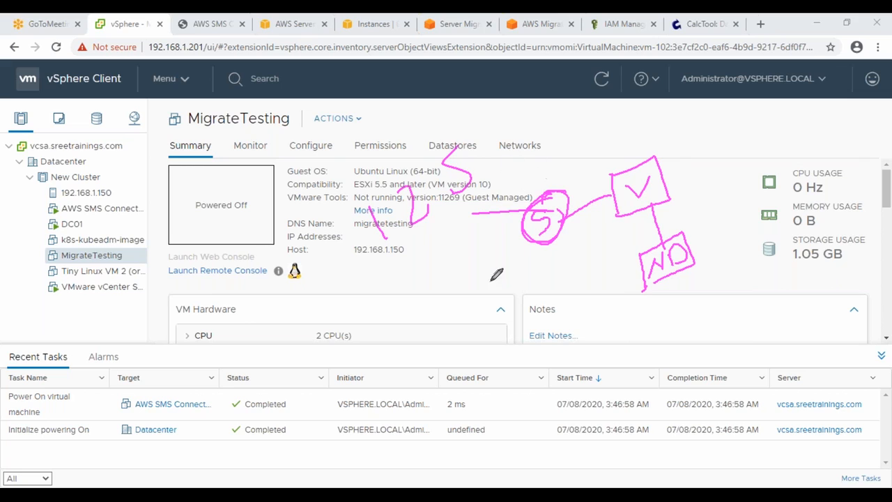
{"action": "mouse_move", "coordinate": [824, 123]}
{"action": "left_mouse_down"}
{"action": "mouse_move", "coordinate": [742, 140]}
{"action": "mouse_move", "coordinate": [683, 176]}
{"action": "mouse_move", "coordinate": [712, 193]}
{"action": "mouse_move", "coordinate": [667, 223]}
{"action": "mouse_move", "coordinate": [673, 241]}
{"action": "left_mouse_up"}
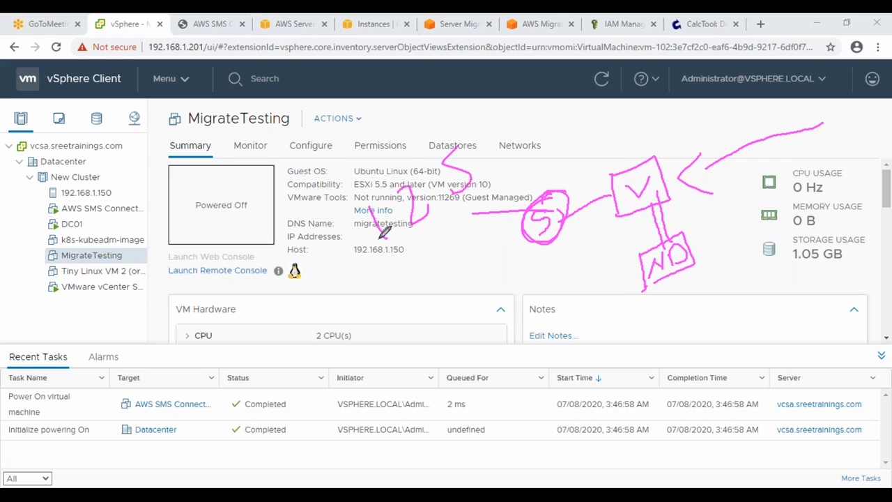
{"action": "left_click_drag", "start_coordinate": [464, 155], "coordinate": [429, 237]}
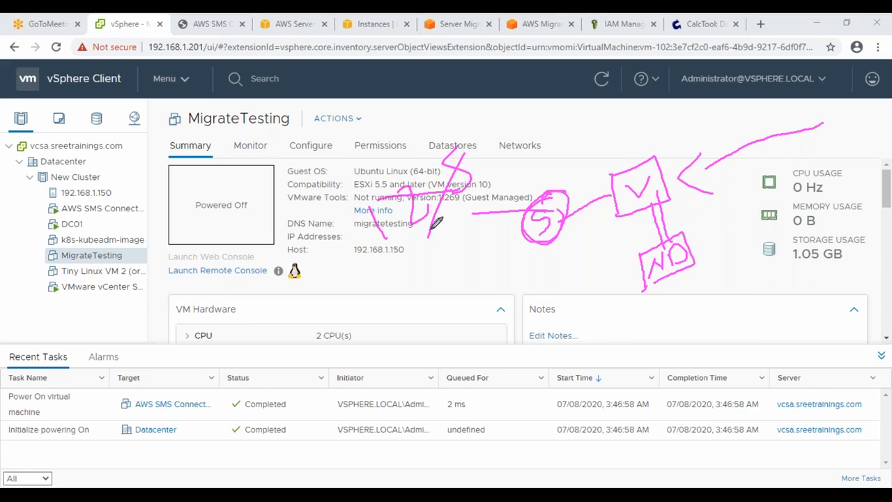
{"action": "mouse_move", "coordinate": [653, 264]}
{"action": "left_mouse_down"}
{"action": "mouse_move", "coordinate": [612, 282]}
{"action": "mouse_move", "coordinate": [566, 237]}
{"action": "mouse_move", "coordinate": [563, 217]}
{"action": "left_mouse_up"}
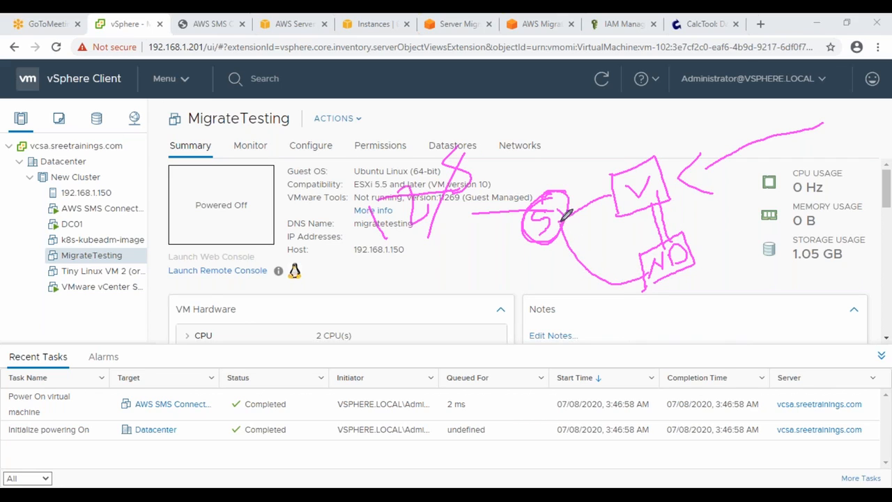
Step: Clear the pink sketch, then refresh Replication jobs to check the MigrateTesting job's status
{"action": "left_click", "coordinate": [813, 61]}
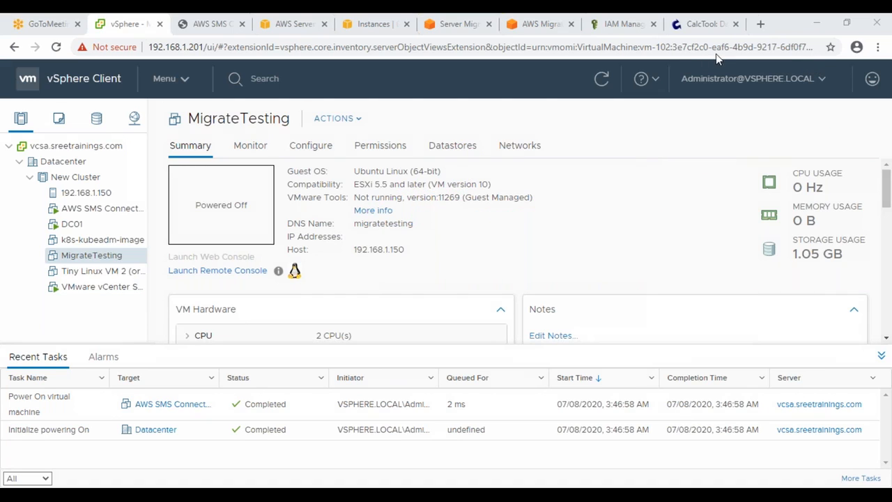
{"action": "left_click", "coordinate": [602, 79]}
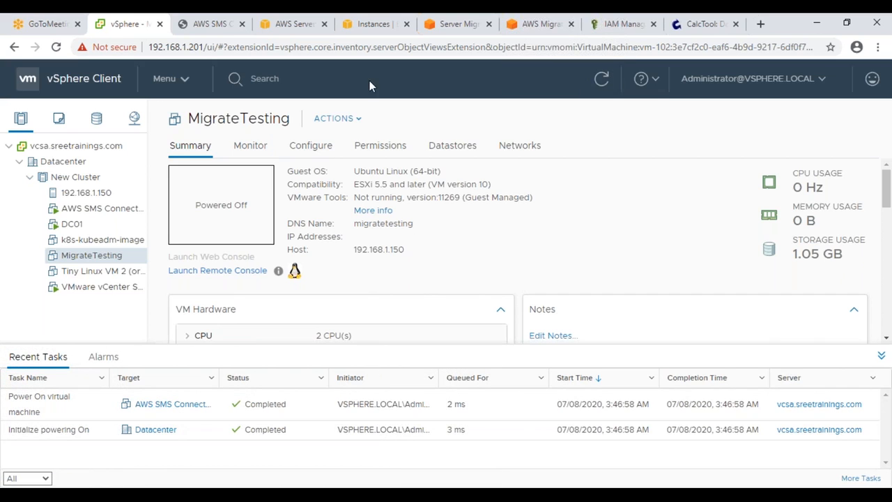
{"action": "left_click", "coordinate": [437, 17]}
{"action": "left_click", "coordinate": [807, 153]}
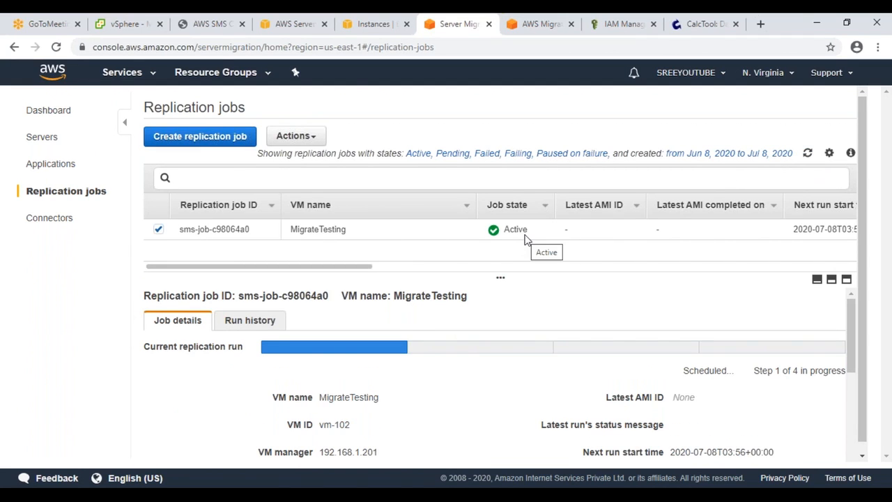
{"action": "scroll", "coordinate": [763, 423], "scroll_direction": "down", "scroll_amount": 1}
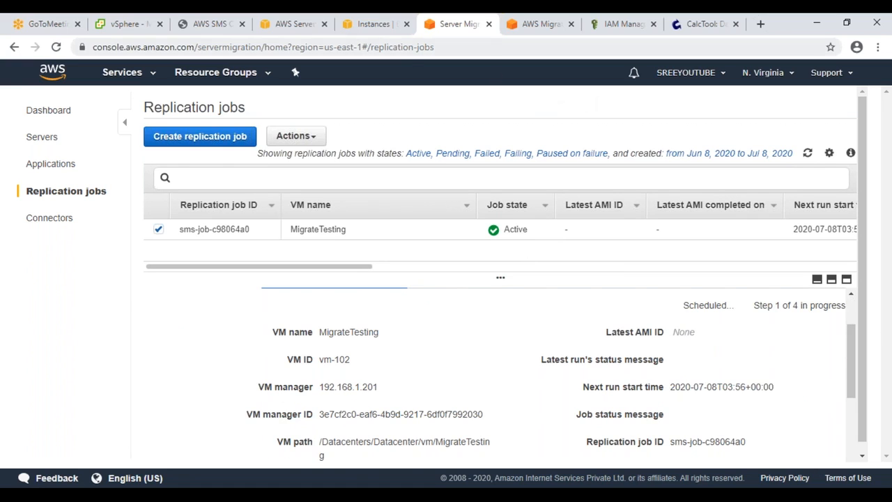
{"action": "left_click", "coordinate": [133, 26]}
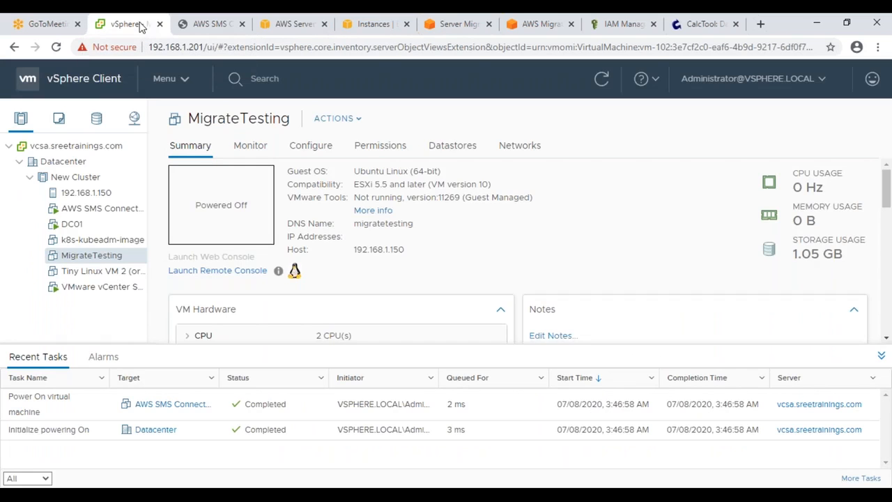
Step: Refresh the vSphere view repeatedly and make the Recent Tasks panel taller
{"action": "left_click", "coordinate": [602, 79]}
{"action": "left_click_drag", "start_coordinate": [453, 346], "coordinate": [456, 310]}
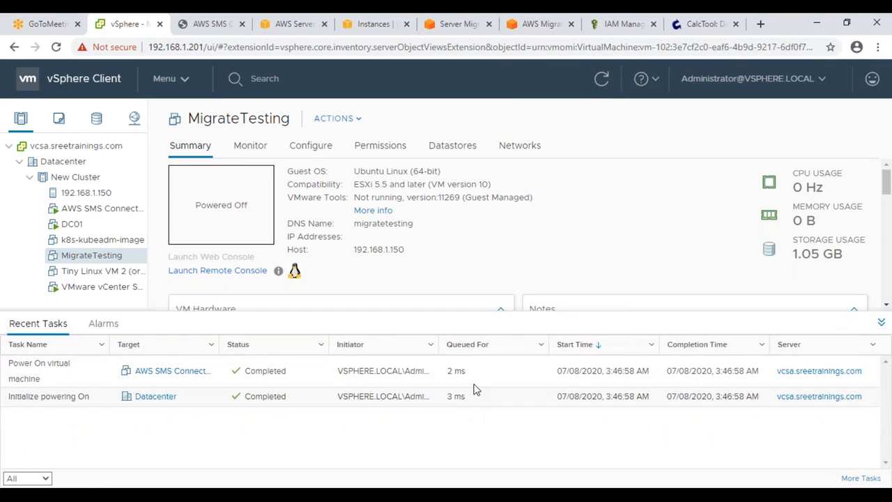
{"action": "left_click", "coordinate": [601, 81]}
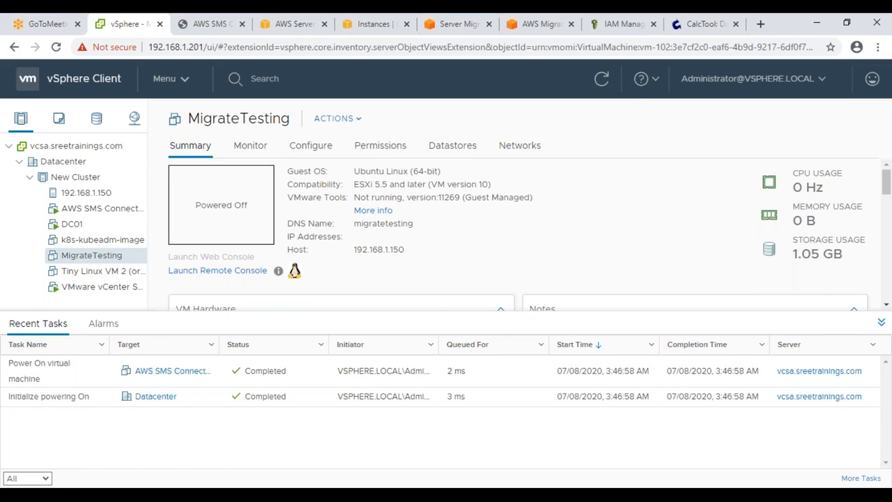
{"action": "left_click", "coordinate": [601, 82]}
Step: Open MigrateTesting's Manage Snapshots to confirm no snapshots exist yet, then close it
{"action": "right_click", "coordinate": [83, 255]}
{"action": "mouse_move", "coordinate": [194, 142]}
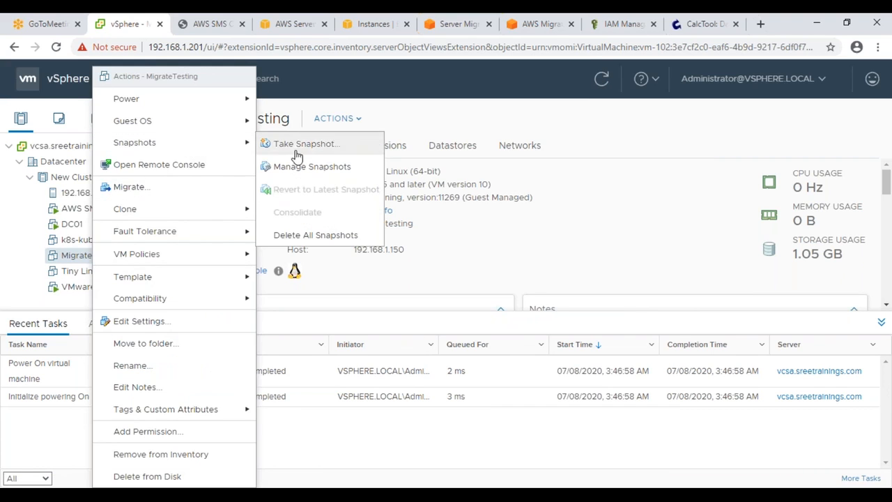
{"action": "left_click", "coordinate": [310, 167]}
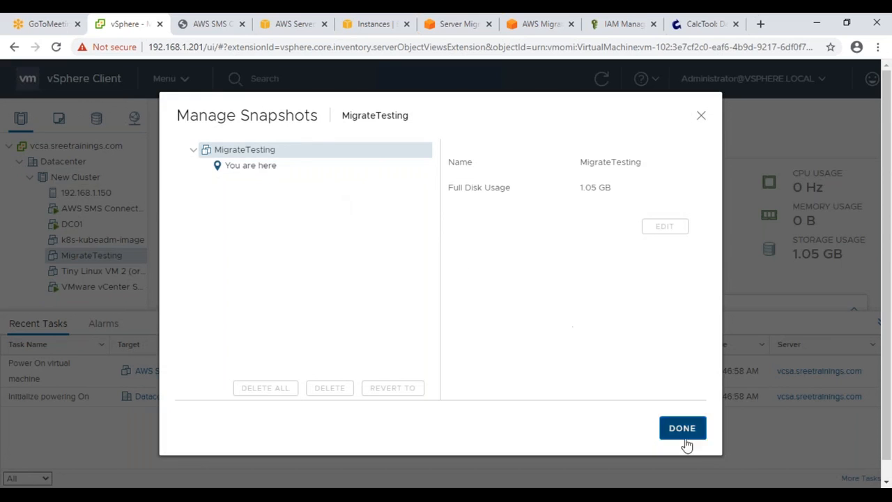
{"action": "left_click", "coordinate": [692, 432]}
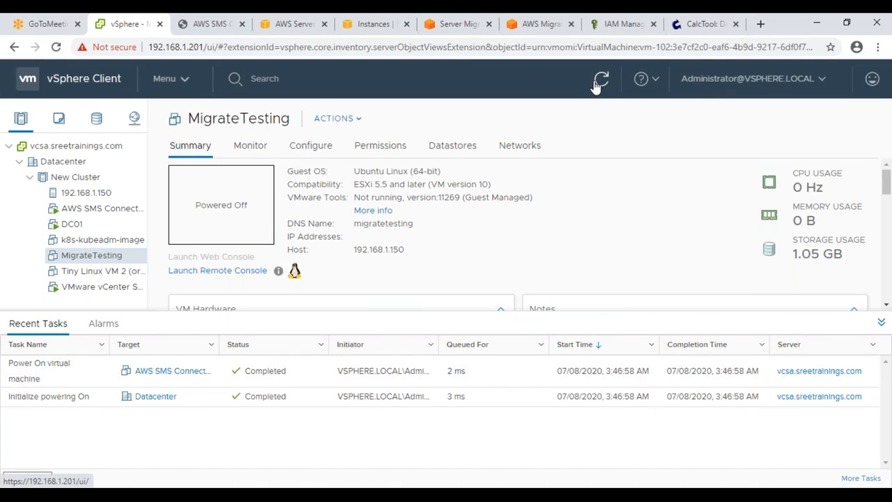
Step: Resize the job list and details panes, then refresh the Replication jobs table
{"action": "left_click", "coordinate": [441, 28]}
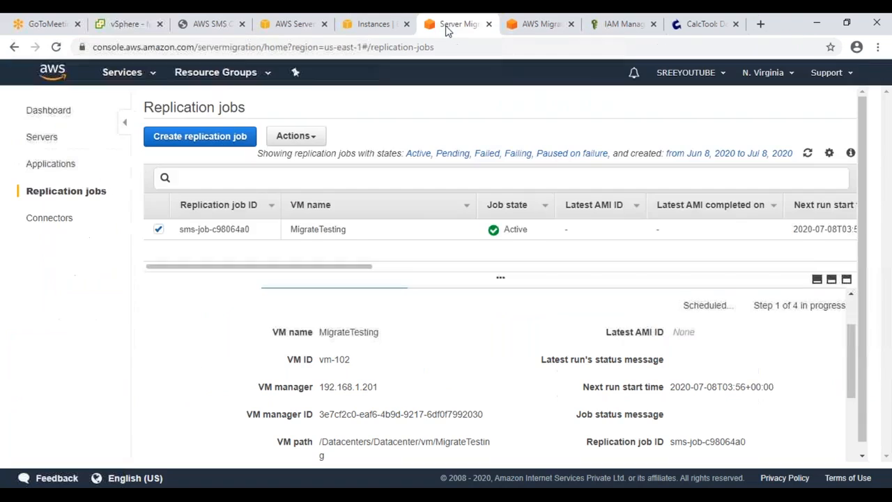
{"action": "left_click_drag", "start_coordinate": [471, 278], "coordinate": [491, 251]}
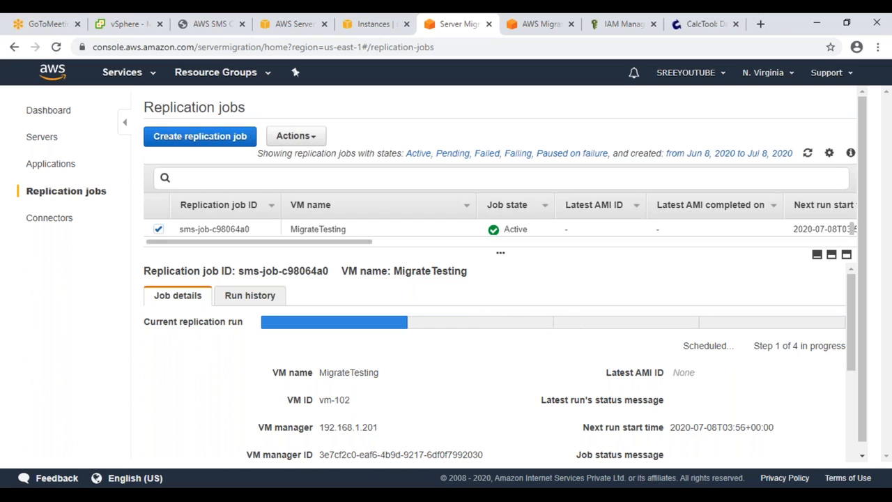
{"action": "left_click", "coordinate": [818, 257]}
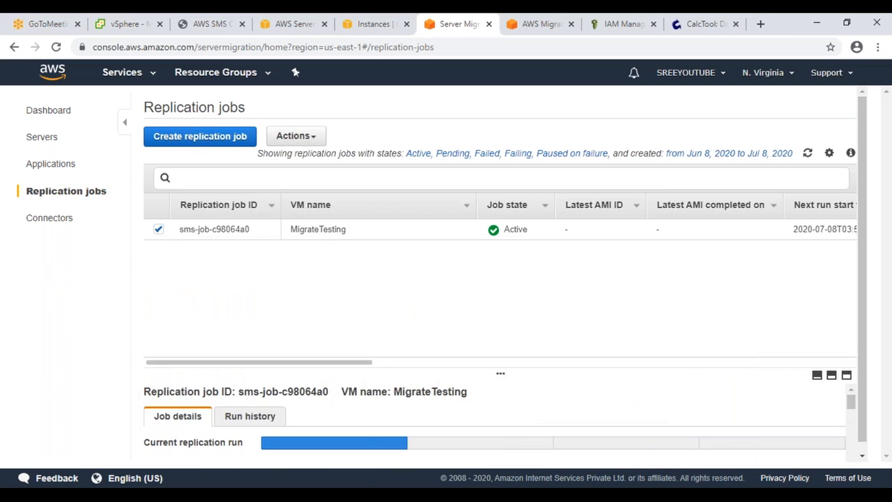
{"action": "left_click", "coordinate": [807, 154]}
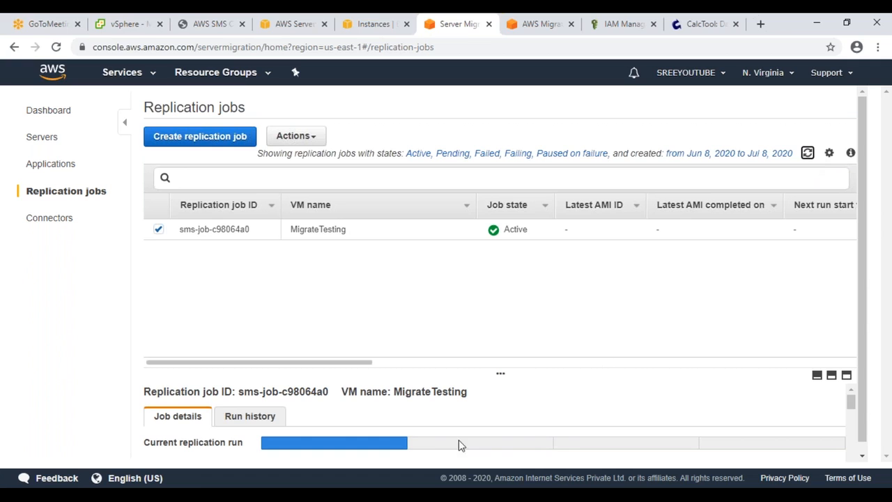
{"action": "left_click", "coordinate": [126, 27]}
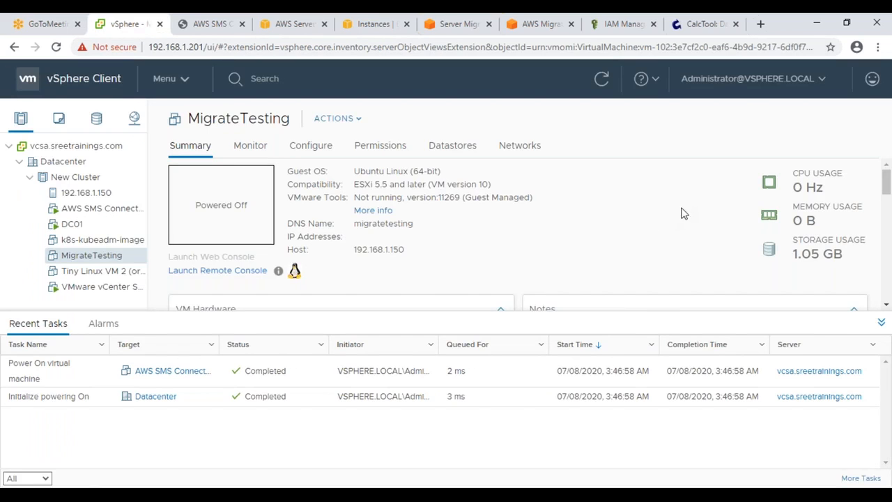
Step: Refresh vSphere and switch between the Alarms and Recent Tasks lists to check progress
{"action": "left_click", "coordinate": [600, 79]}
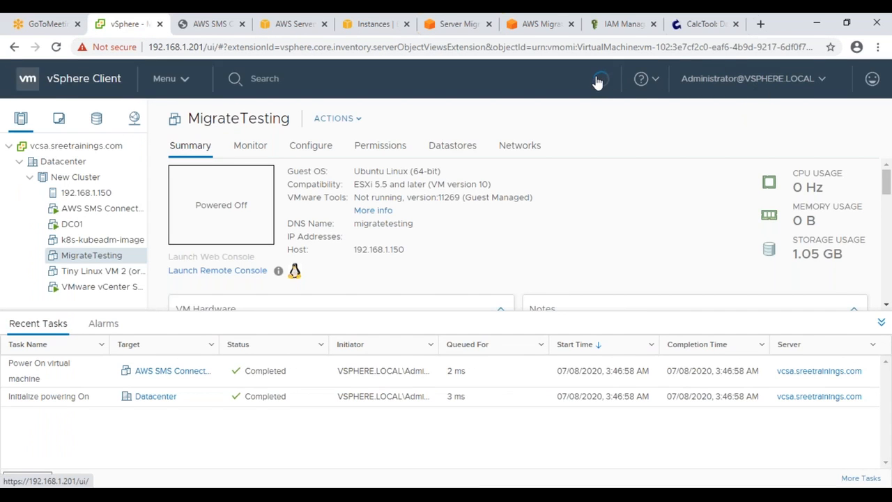
{"action": "left_click", "coordinate": [94, 322]}
{"action": "left_click", "coordinate": [39, 325]}
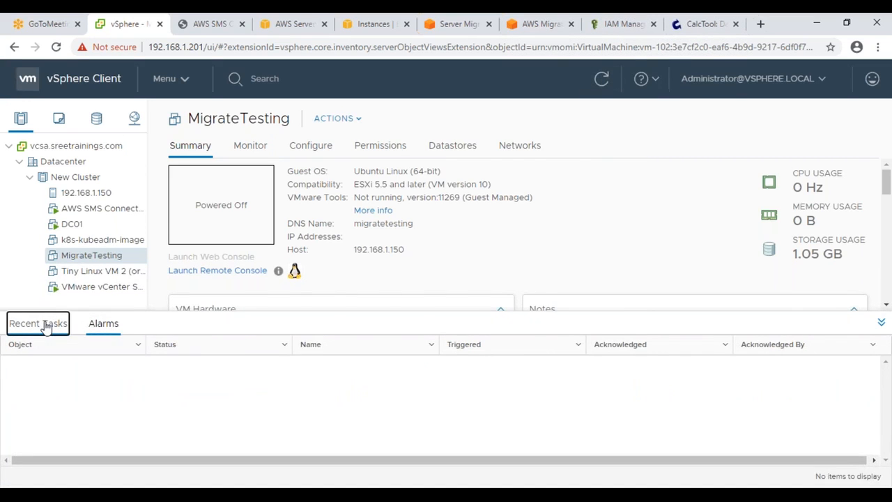
{"action": "left_click", "coordinate": [603, 82]}
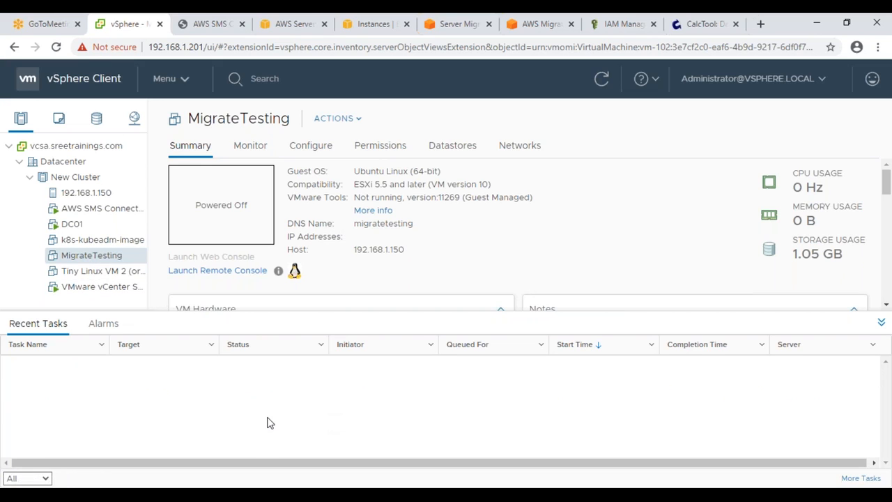
{"action": "left_click", "coordinate": [101, 325]}
{"action": "left_click", "coordinate": [49, 328]}
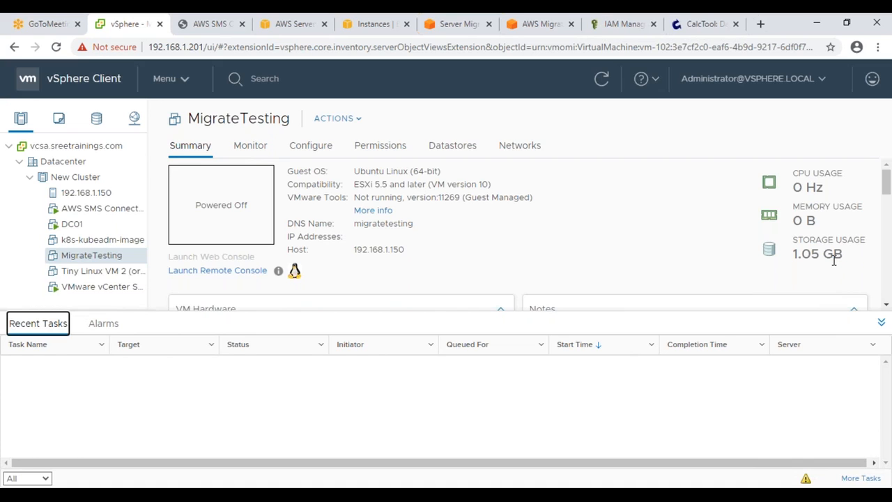
Step: Open the full Task Console to find the MigrateTesting snapshot task, then go Home
{"action": "left_click", "coordinate": [861, 478]}
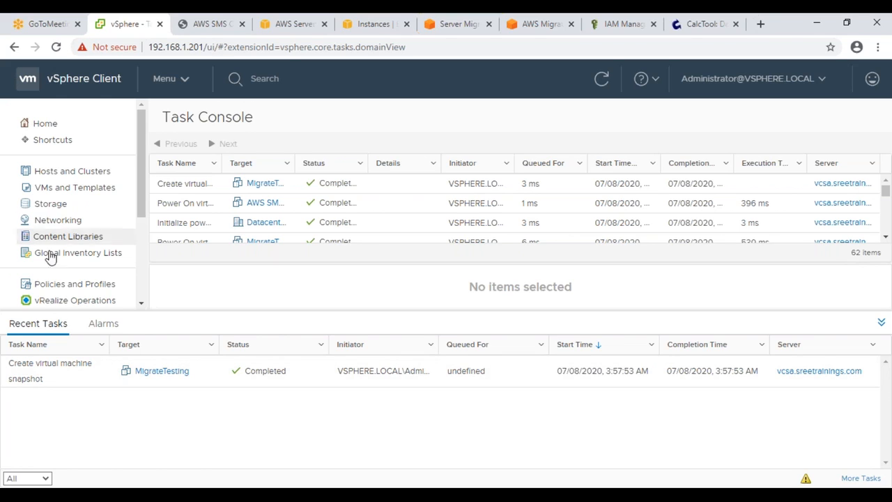
{"action": "left_click", "coordinate": [58, 129]}
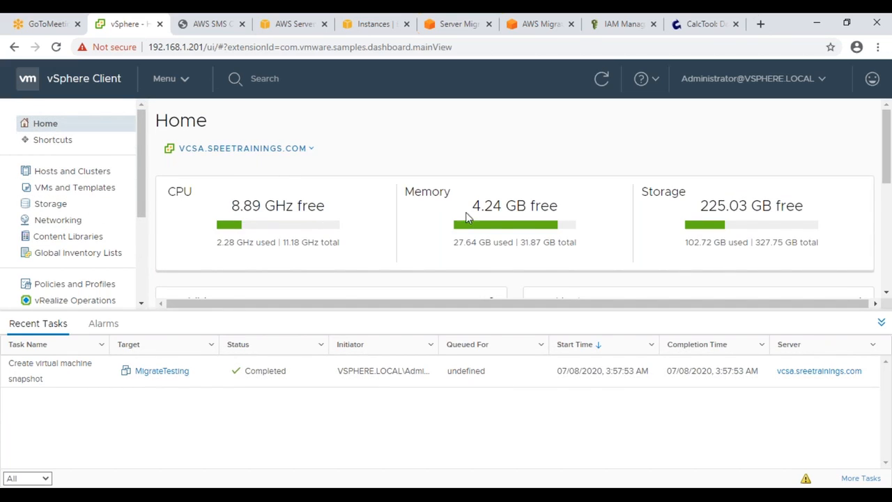
{"action": "scroll", "coordinate": [632, 238], "scroll_direction": "down", "scroll_amount": 2}
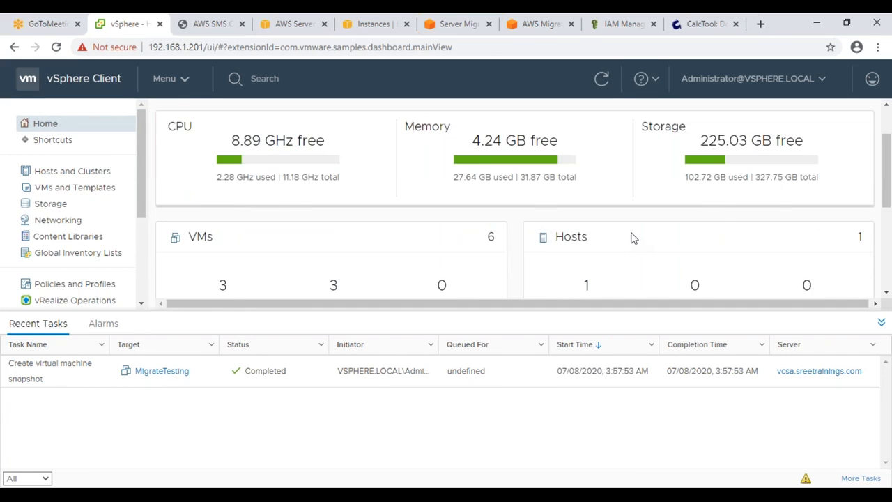
{"action": "scroll", "coordinate": [632, 238], "scroll_direction": "up", "scroll_amount": 2}
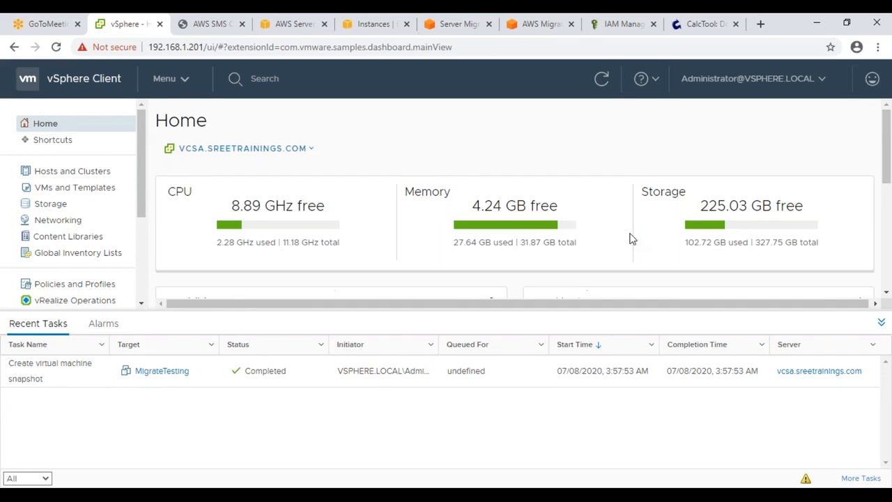
Step: Open MigrateTesting's snapshot manager and select the AWS SMS snapshot's description text
{"action": "left_click", "coordinate": [82, 175]}
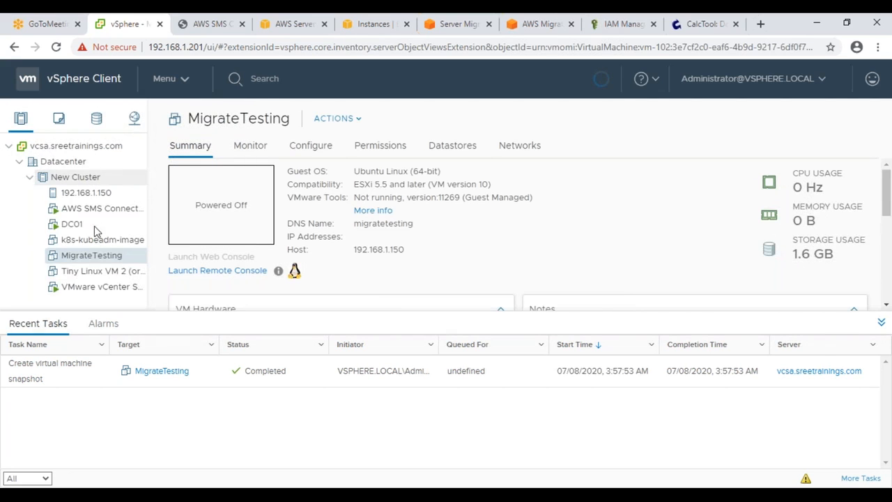
{"action": "right_click", "coordinate": [99, 262]}
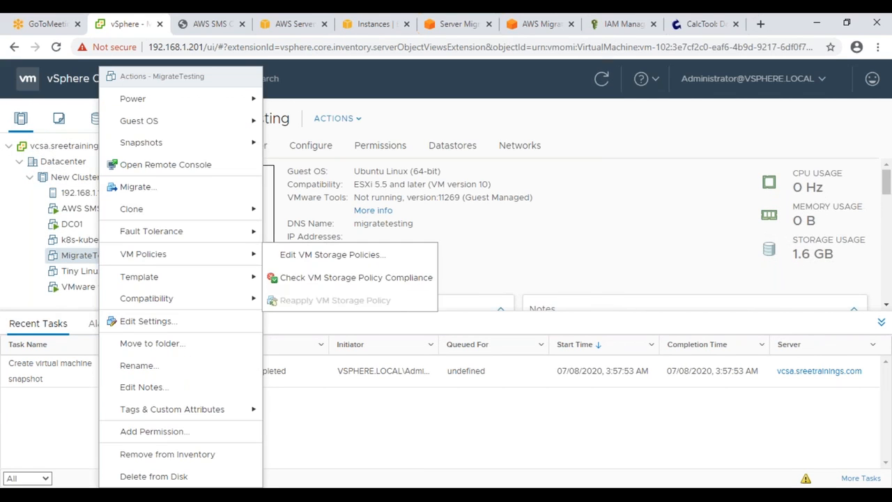
{"action": "mouse_move", "coordinate": [166, 132]}
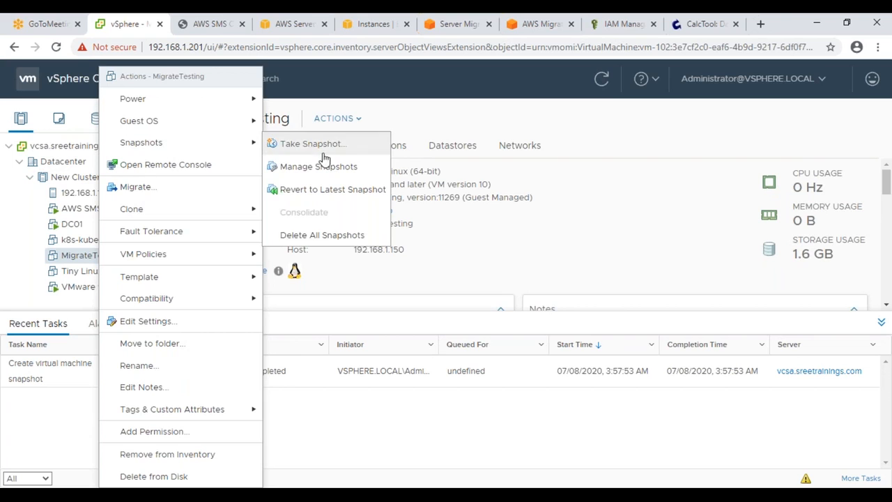
{"action": "left_click", "coordinate": [325, 169]}
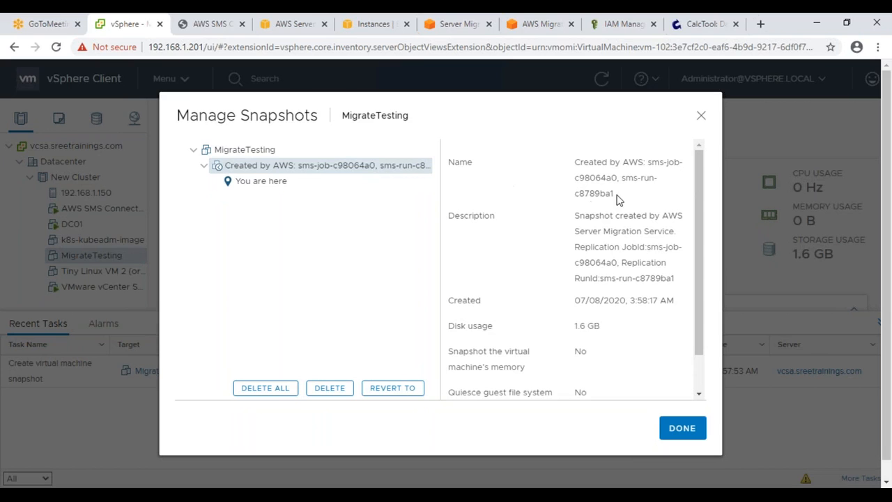
{"action": "left_click_drag", "start_coordinate": [581, 194], "coordinate": [573, 325]}
{"action": "left_click_drag", "start_coordinate": [578, 215], "coordinate": [629, 275]}
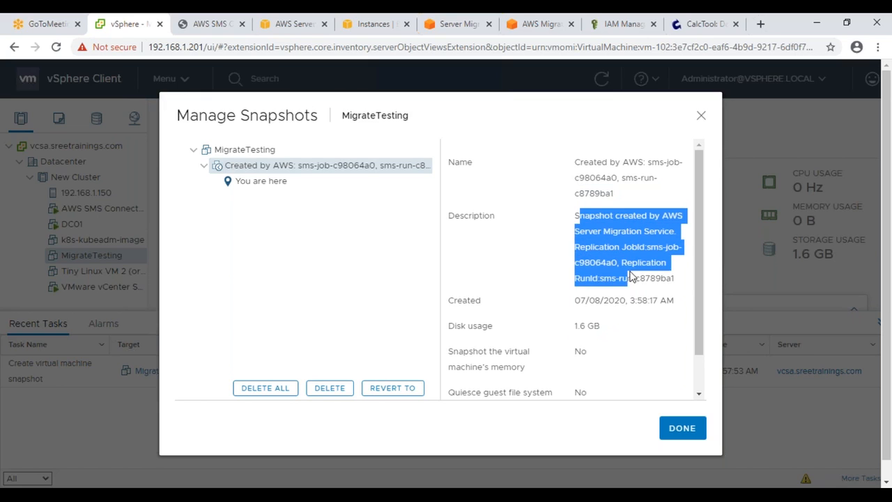
{"action": "scroll", "coordinate": [625, 279], "scroll_direction": "down", "scroll_amount": 1}
{"action": "scroll", "coordinate": [624, 320], "scroll_direction": "up", "scroll_amount": 1}
Step: Close the snapshot manager, refresh the MigrateTesting replication job, and enlarge its Job details pane
{"action": "left_click", "coordinate": [680, 429]}
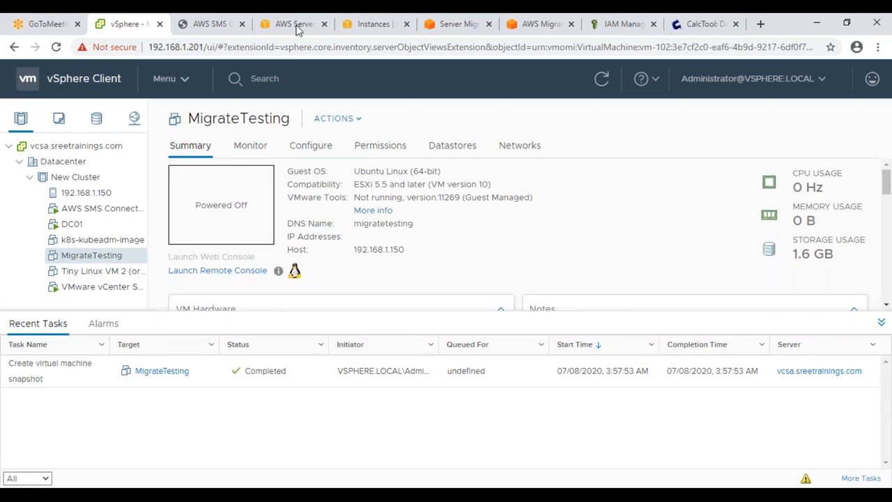
{"action": "left_click", "coordinate": [441, 25]}
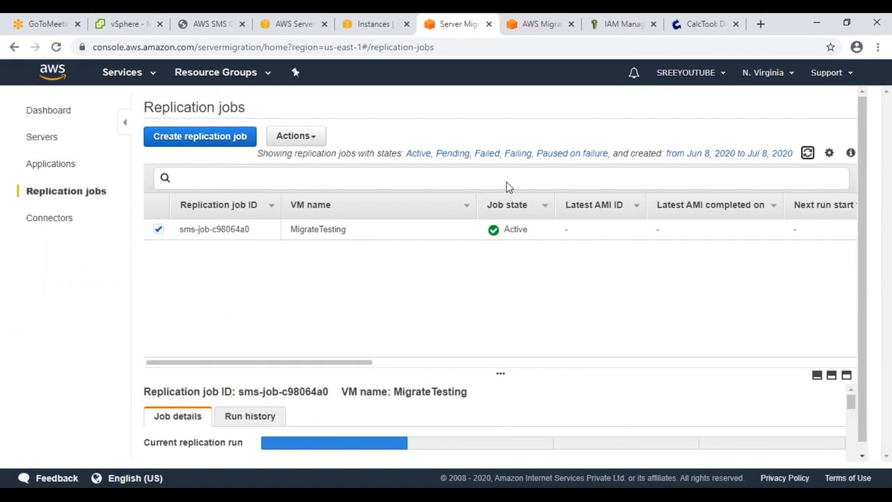
{"action": "left_click", "coordinate": [807, 153]}
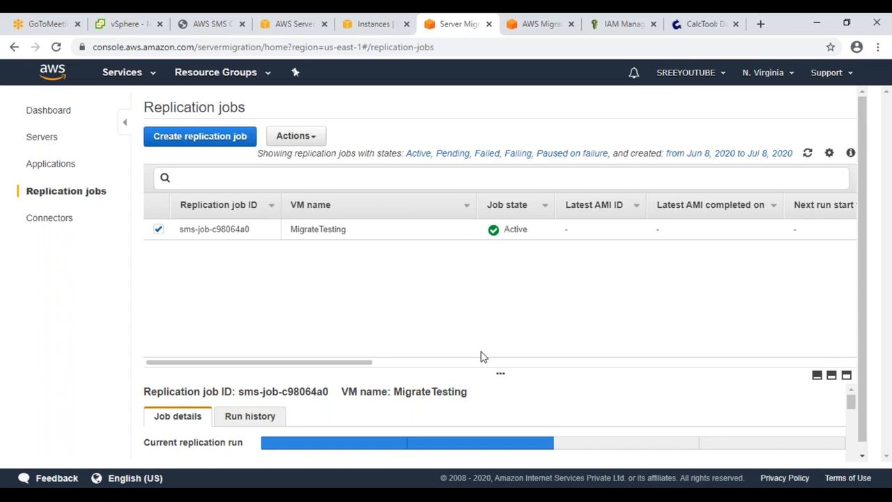
{"action": "scroll", "coordinate": [480, 355], "scroll_direction": "down", "scroll_amount": 1}
{"action": "left_click_drag", "start_coordinate": [470, 358], "coordinate": [476, 246]}
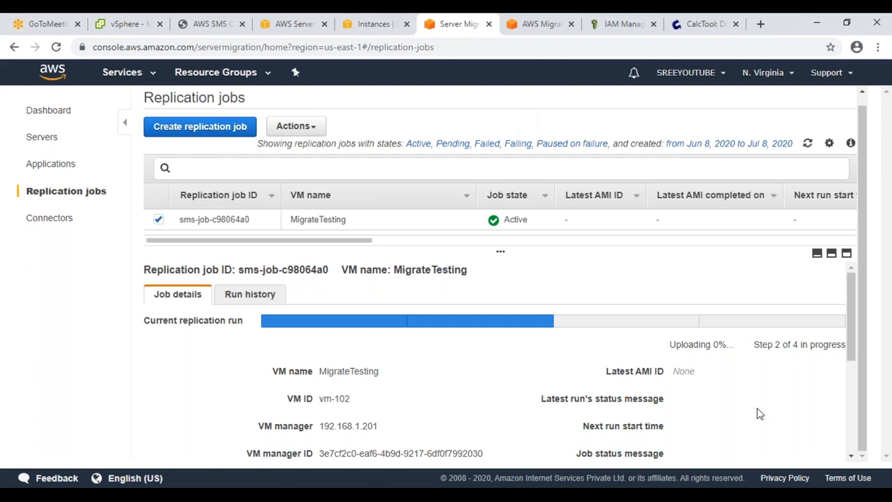
Step: Load google.com in the connector console tab
{"action": "left_click", "coordinate": [203, 26]}
{"action": "left_click", "coordinate": [289, 47]}
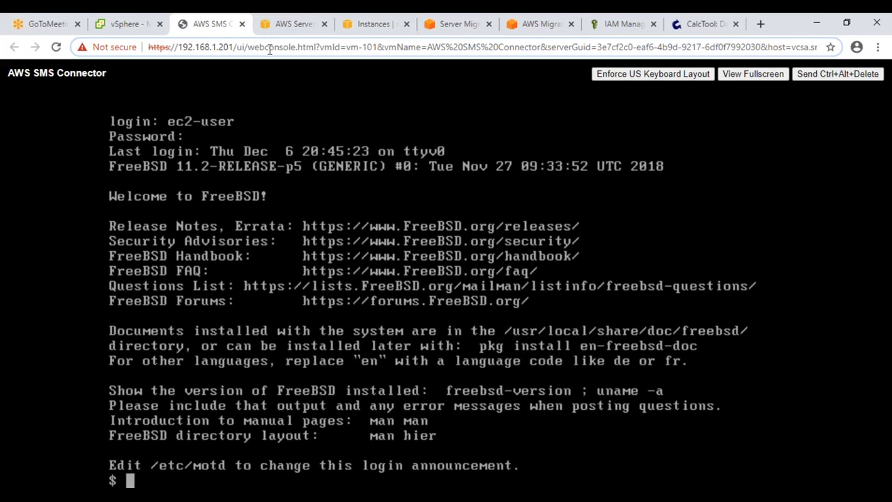
{"action": "key", "text": "ctrl+a"}
{"action": "type", "text": "google.com"}
{"action": "key", "text": "Return"}
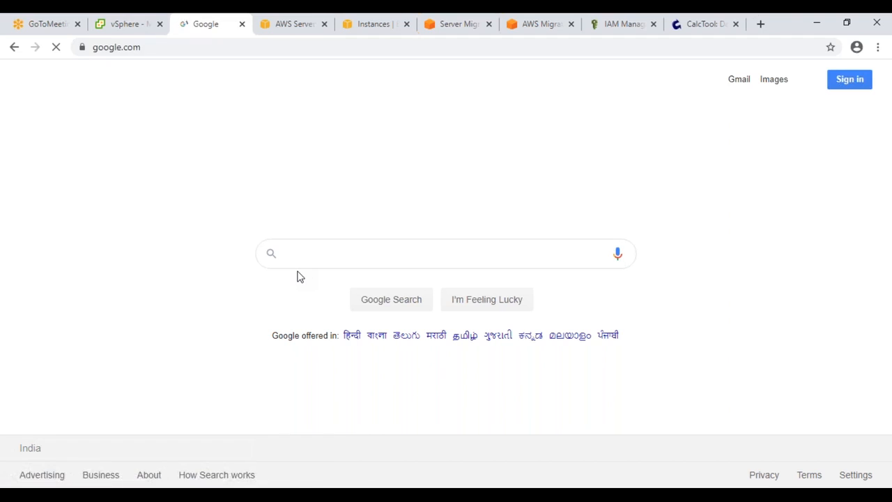
Step: Search Google for 'aws server migration limitations' and open the SMS Requirements documentation result
{"action": "type", "text": "aws server migration"}
{"action": "left_click", "coordinate": [300, 277]}
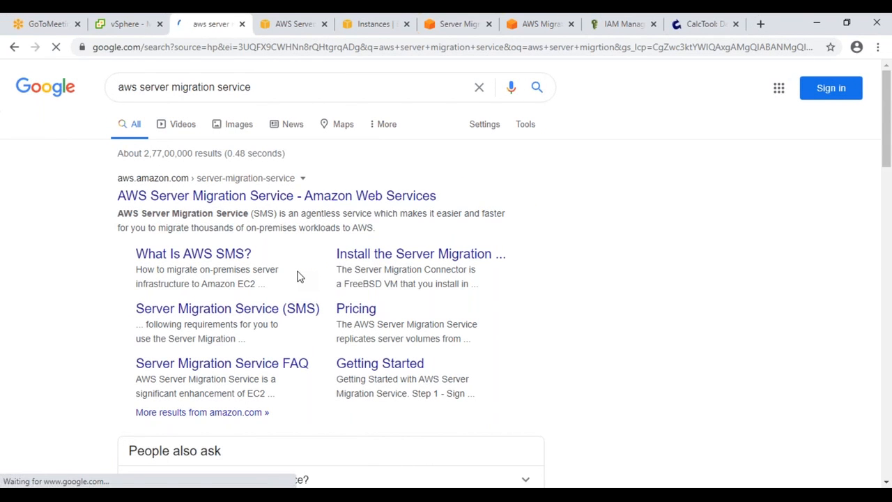
{"action": "left_click", "coordinate": [317, 91]}
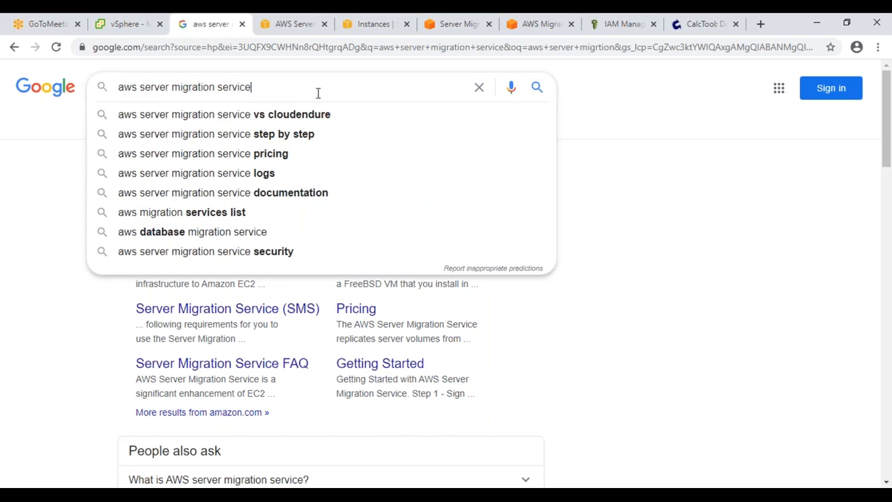
{"action": "type", "text": "limi"}
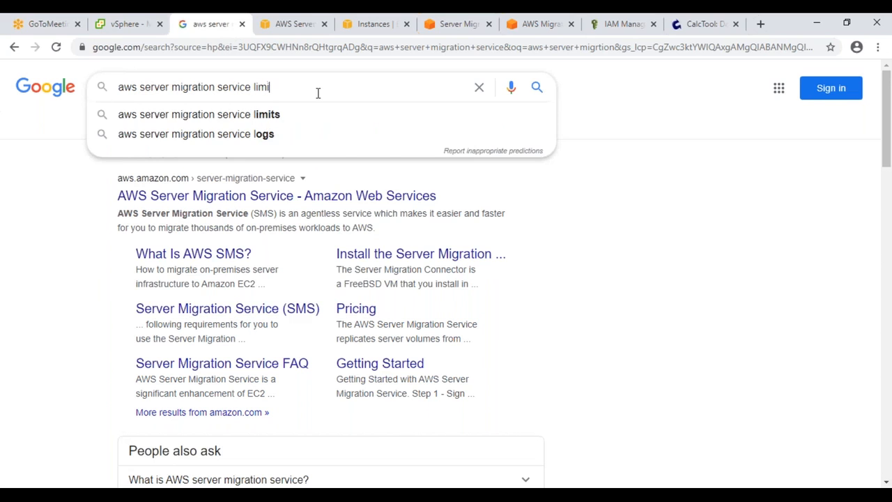
{"action": "type", "text": "tations"}
{"action": "key", "text": "Return"}
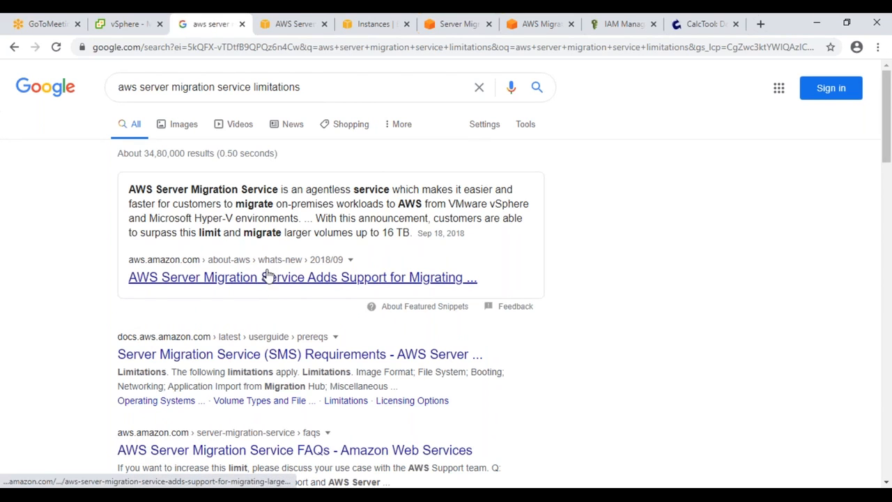
{"action": "scroll", "coordinate": [268, 275], "scroll_direction": "down", "scroll_amount": 1}
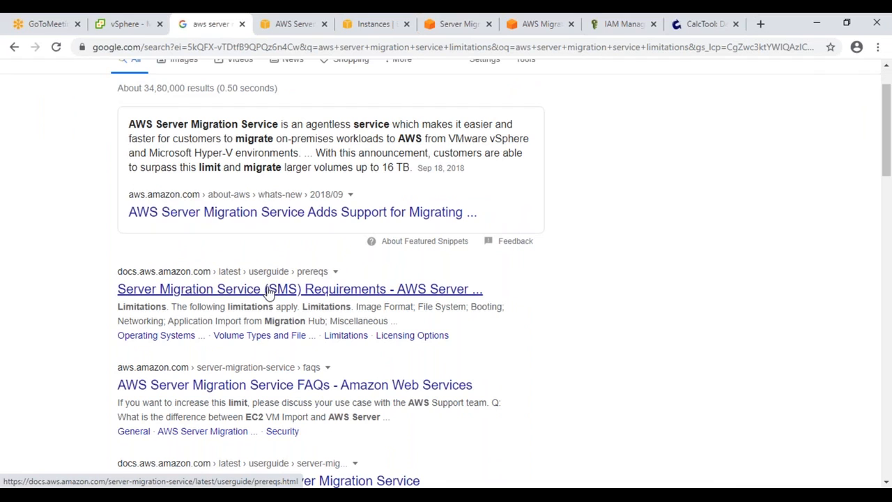
{"action": "left_click", "coordinate": [270, 293]}
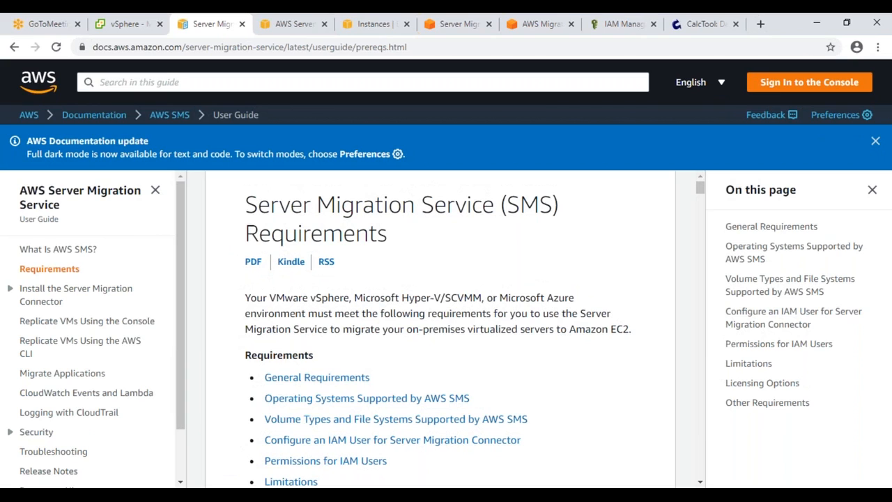
Step: Jump to the Limitations section and highlight the note on VMware Raw Device Mapping
{"action": "scroll", "coordinate": [291, 297], "scroll_direction": "down", "scroll_amount": 2}
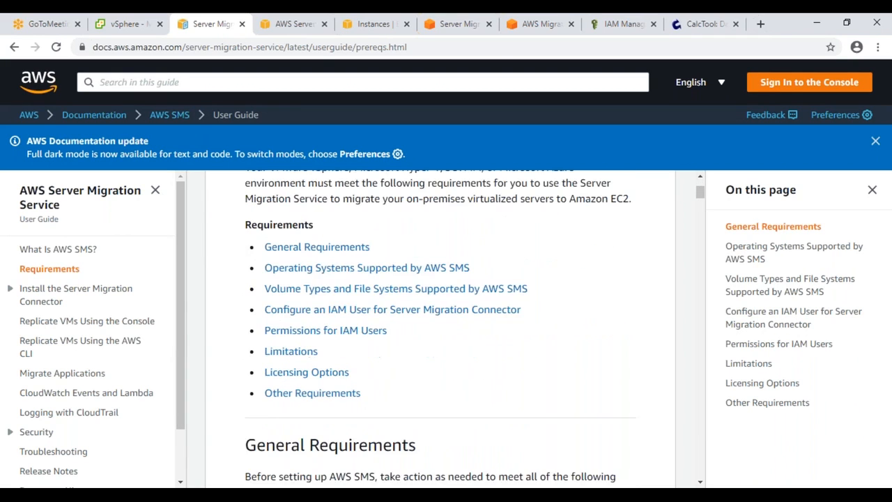
{"action": "left_click", "coordinate": [290, 352]}
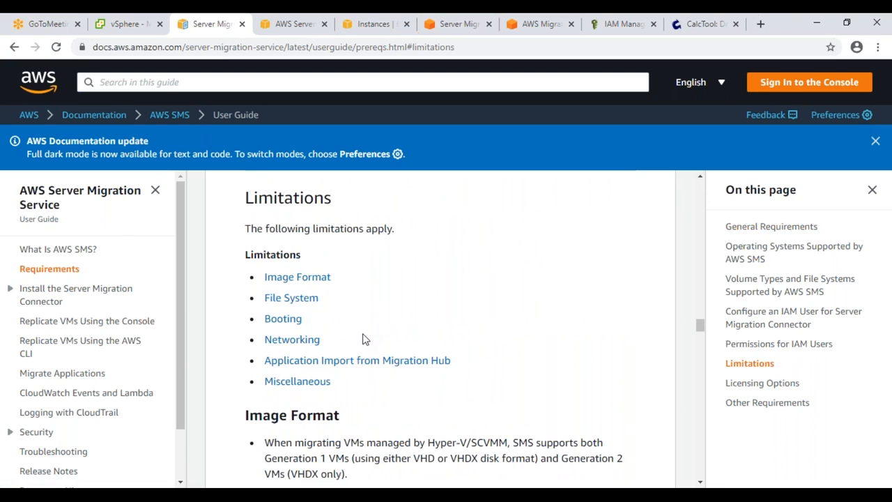
{"action": "scroll", "coordinate": [362, 340], "scroll_direction": "down", "scroll_amount": 3}
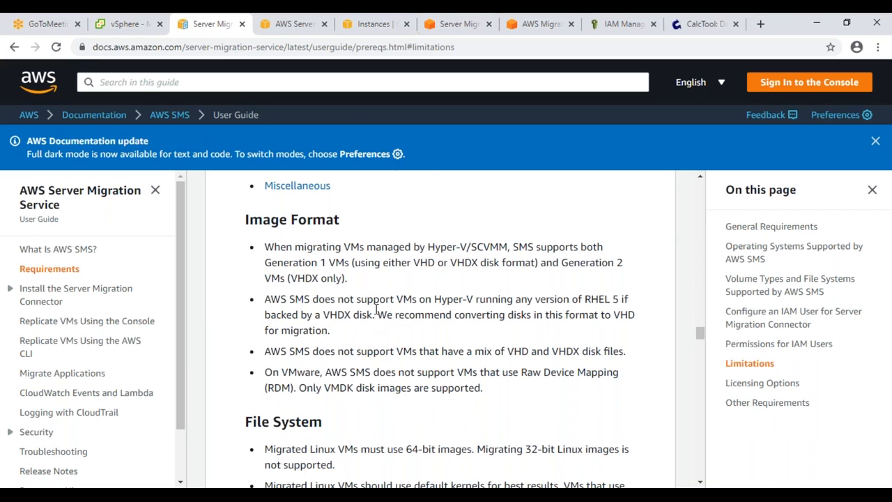
{"action": "left_click_drag", "start_coordinate": [266, 373], "coordinate": [490, 396]}
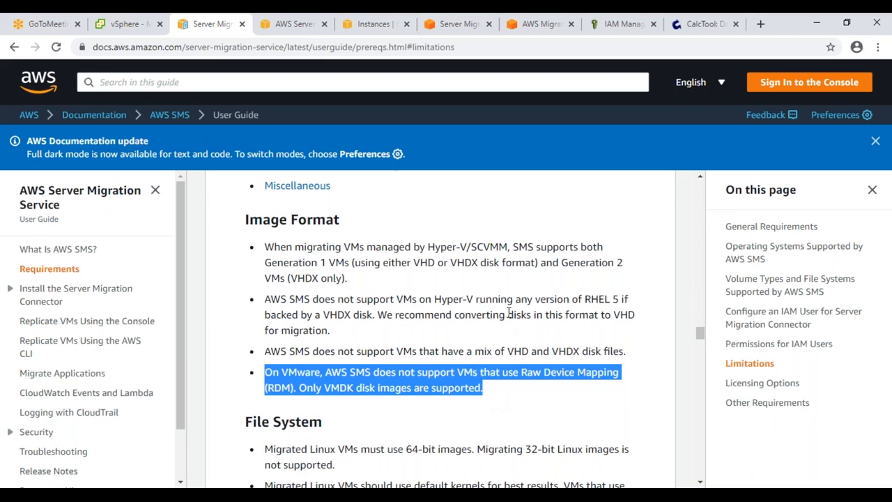
Step: Launch Paint maximized, enlarge the canvas to about 1359×557 px, and draw a box near the top centre
{"action": "key", "text": "super+r"}
{"action": "type", "text": "mspa"}
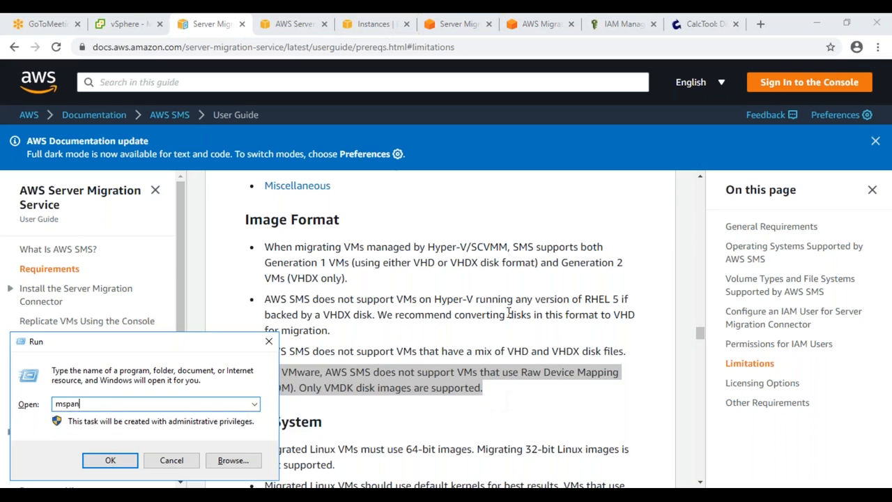
{"action": "type", "text": "int"}
{"action": "key", "text": "Return"}
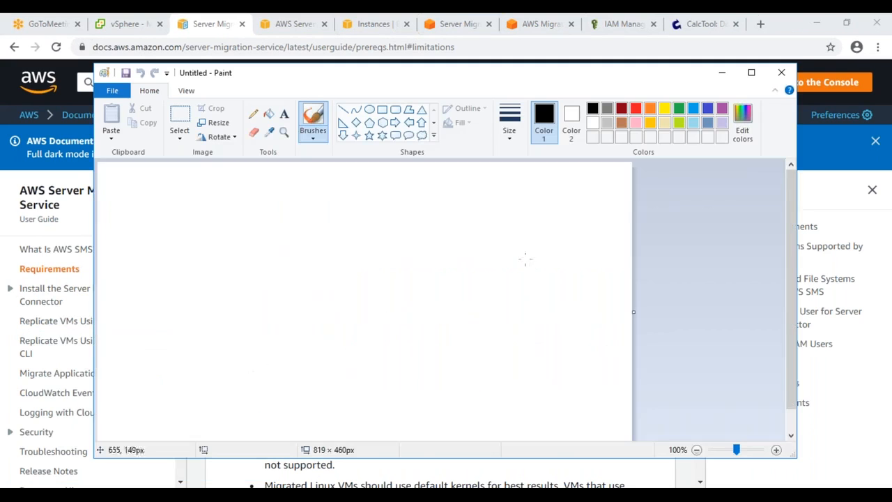
{"action": "left_click", "coordinate": [751, 72]}
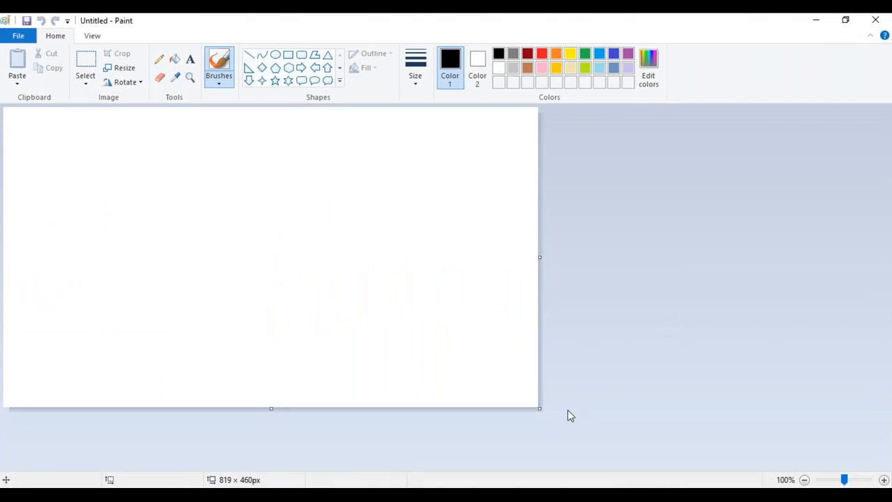
{"action": "left_click_drag", "start_coordinate": [545, 413], "coordinate": [879, 471]}
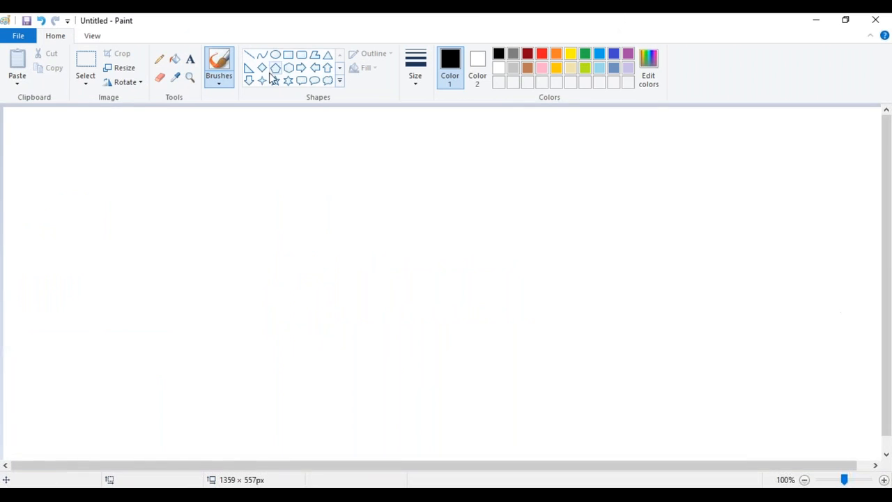
{"action": "left_click", "coordinate": [289, 55]}
{"action": "mouse_move", "coordinate": [381, 120]}
{"action": "left_mouse_down"}
{"action": "mouse_move", "coordinate": [411, 200]}
{"action": "mouse_move", "coordinate": [493, 203]}
{"action": "mouse_move", "coordinate": [494, 213]}
{"action": "mouse_move", "coordinate": [456, 183]}
{"action": "left_mouse_up"}
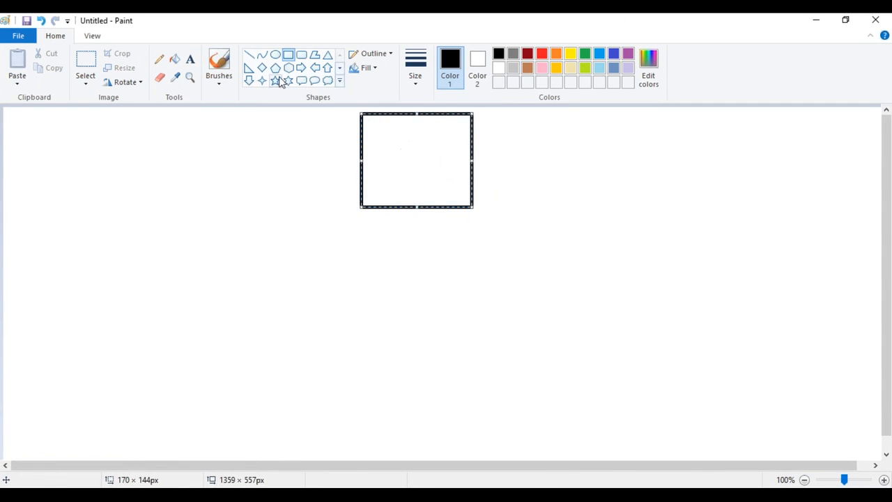
Step: Label the box SAN/NAS with EMC,NETAPP,HP and HITACHI on separate lines
{"action": "left_click", "coordinate": [191, 61]}
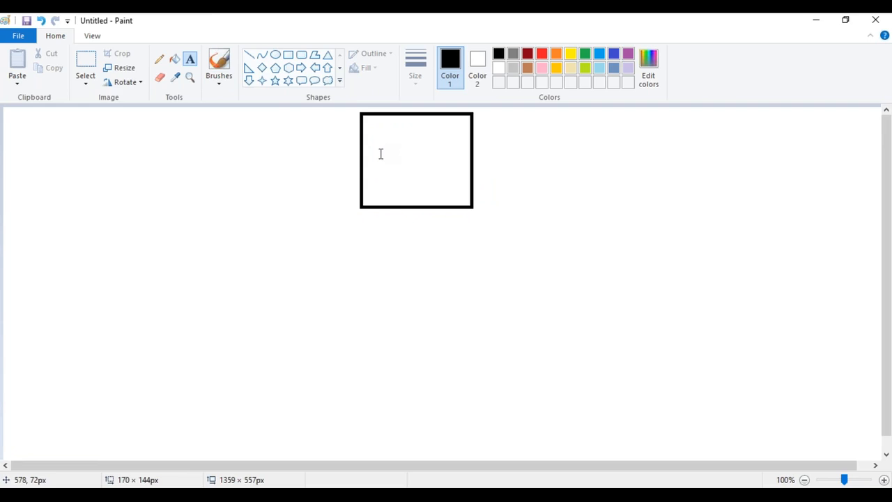
{"action": "left_click", "coordinate": [380, 154]}
{"action": "type", "text": "SAN/NAS"}
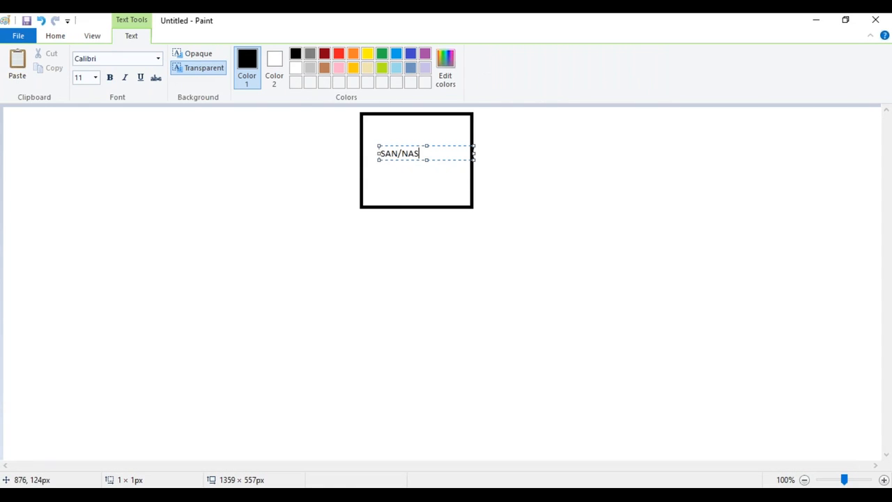
{"action": "key", "text": "shift+Left"}
{"action": "left_click", "coordinate": [448, 153]}
{"action": "key", "text": "Return"}
{"action": "type", "text": "EMC,NETA"}
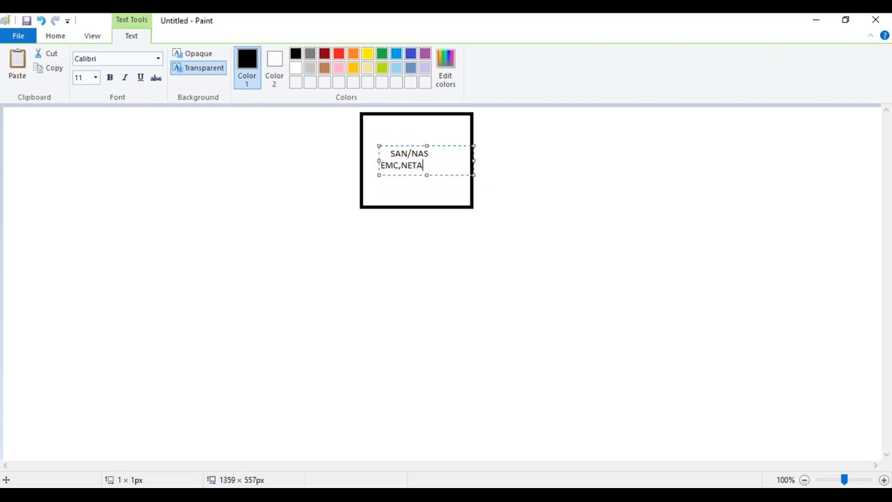
{"action": "type", "text": "PP,HP"}
{"action": "key", "text": "Return"}
{"action": "type", "text": "IT"}
{"action": "key", "text": "BackSpace"}
{"action": "key", "text": "BackSpace"}
{"action": "type", "text": "HITACHI"}
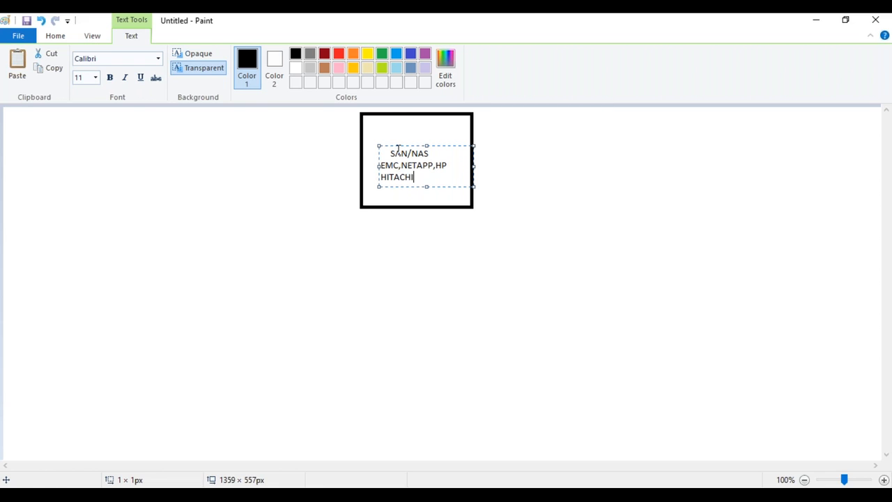
{"action": "left_click_drag", "start_coordinate": [398, 145], "coordinate": [396, 138]}
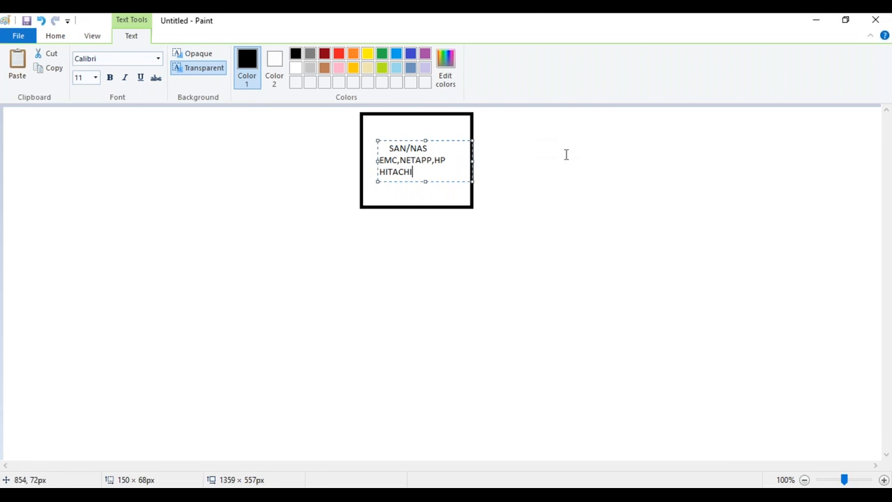
{"action": "left_click", "coordinate": [591, 195]}
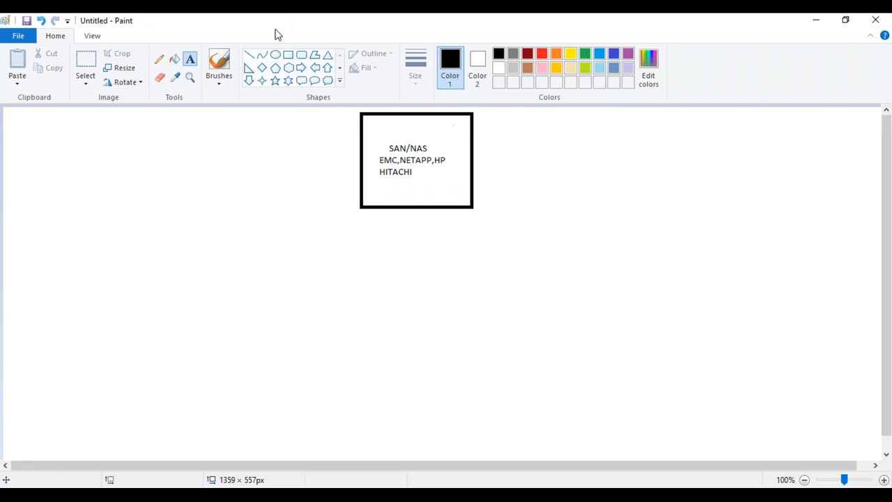
Step: Draw the first host box below the storage box and copy it to the right
{"action": "left_click", "coordinate": [289, 54]}
{"action": "mouse_move", "coordinate": [261, 297]}
{"action": "left_mouse_down"}
{"action": "mouse_move", "coordinate": [309, 402]}
{"action": "mouse_move", "coordinate": [351, 418]}
{"action": "mouse_move", "coordinate": [320, 383]}
{"action": "left_mouse_up"}
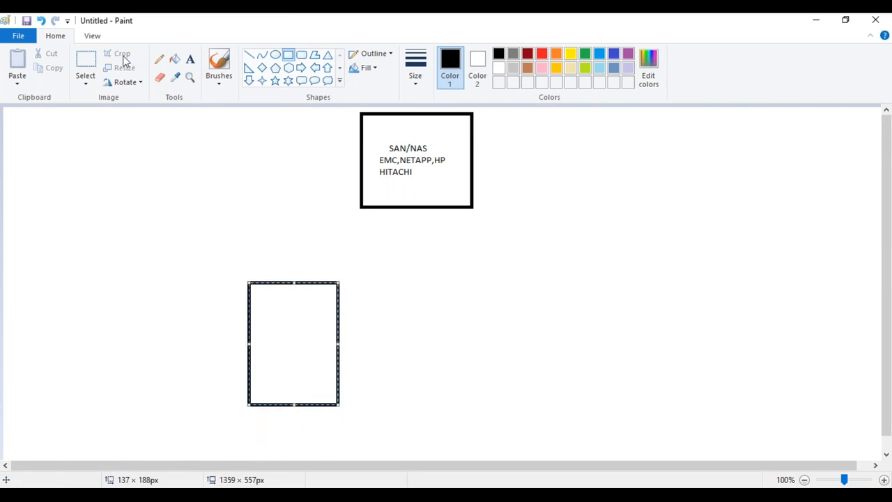
{"action": "left_click", "coordinate": [86, 63]}
{"action": "mouse_move", "coordinate": [245, 278]}
{"action": "left_mouse_down"}
{"action": "mouse_move", "coordinate": [316, 394]}
{"action": "mouse_move", "coordinate": [341, 410]}
{"action": "mouse_move", "coordinate": [364, 388]}
{"action": "mouse_move", "coordinate": [663, 391]}
{"action": "left_mouse_up"}
{"action": "left_click", "coordinate": [640, 223]}
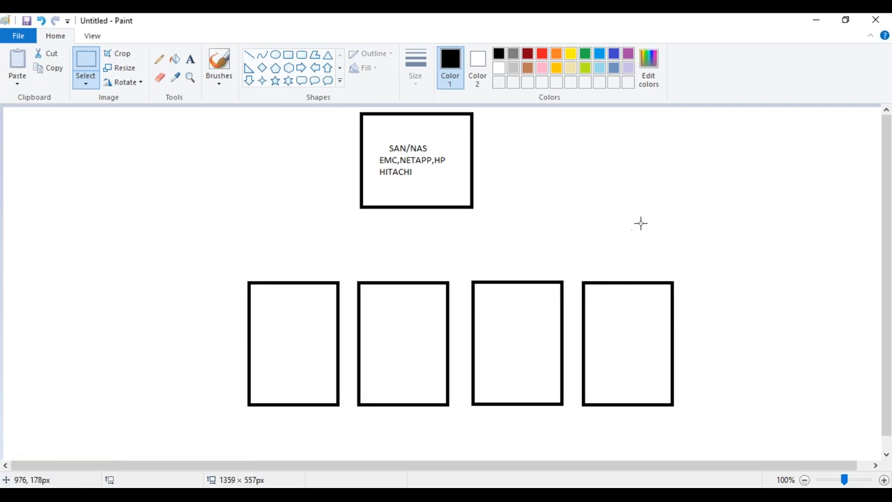
Step: Add a small rectangle below SAN/NAS labelled FC SWITCH
{"action": "left_click", "coordinate": [249, 55]}
{"action": "left_click_drag", "start_coordinate": [365, 233], "coordinate": [458, 263]}
{"action": "key", "text": "ctrl+z"}
{"action": "left_click", "coordinate": [288, 54]}
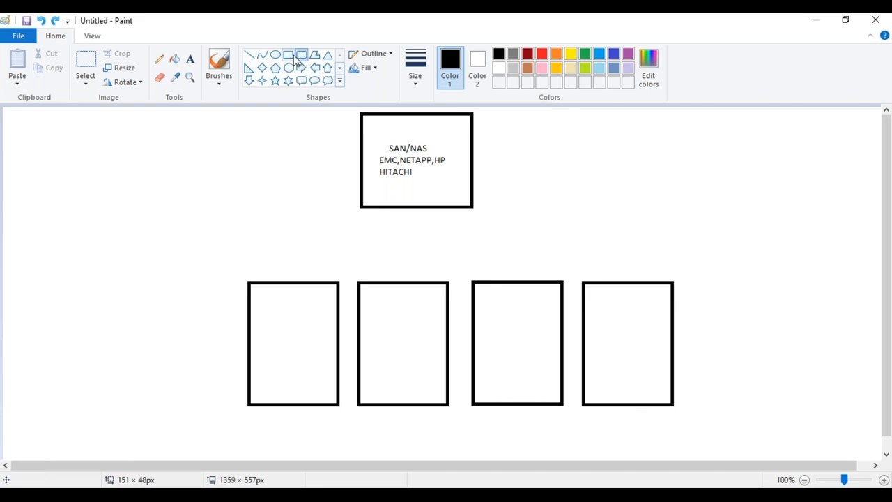
{"action": "left_click_drag", "start_coordinate": [358, 236], "coordinate": [474, 259]}
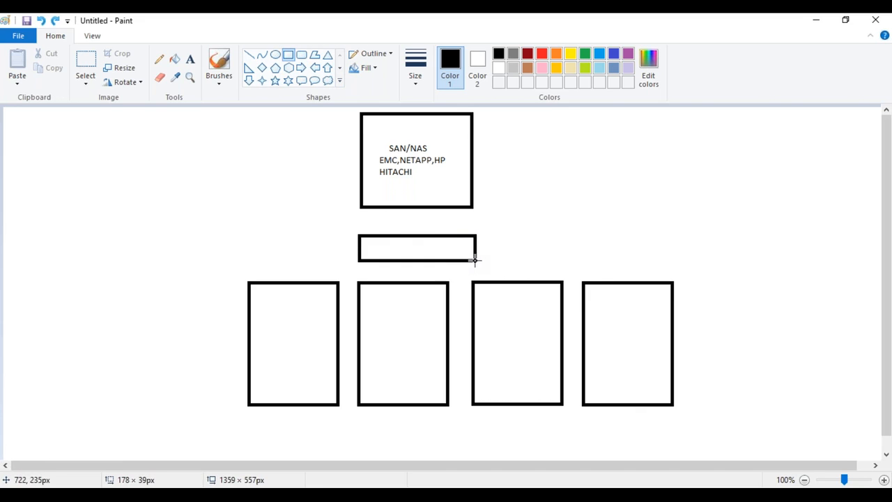
{"action": "left_click", "coordinate": [191, 59]}
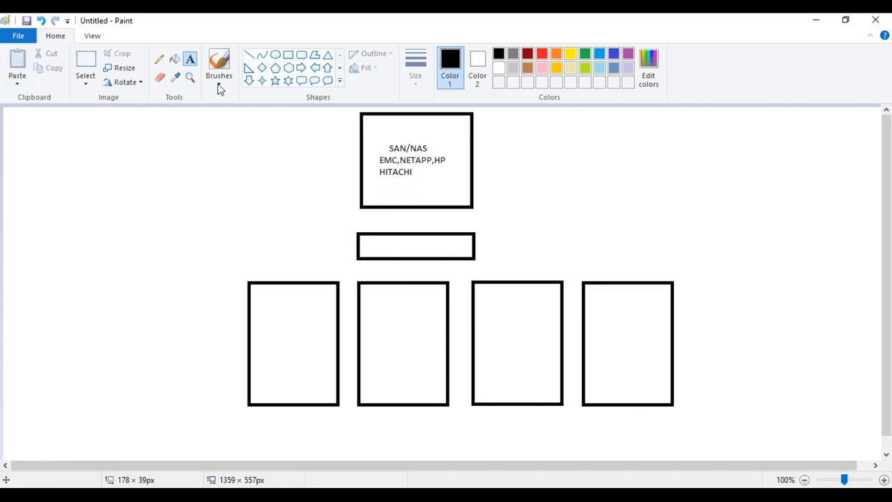
{"action": "left_click", "coordinate": [379, 247]}
{"action": "type", "text": "FC SWITC"}
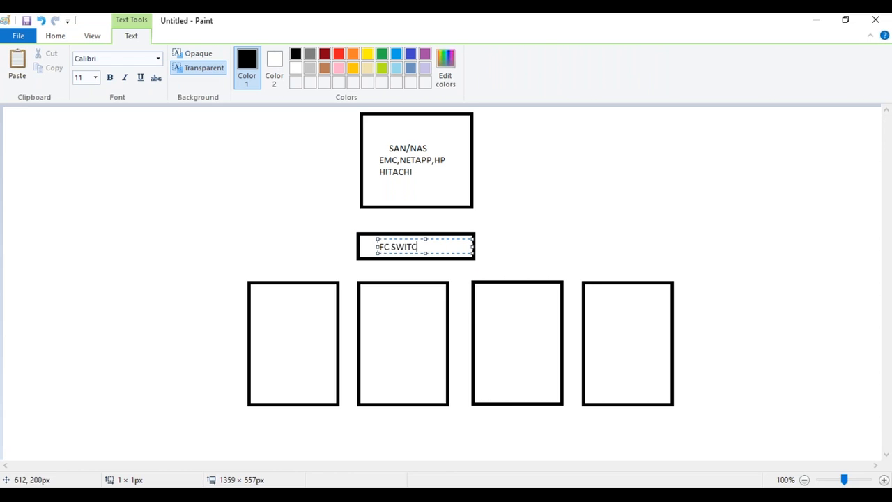
{"action": "type", "text": "J"}
{"action": "key", "text": "BackSpace"}
{"action": "type", "text": "H"}
{"action": "left_click", "coordinate": [598, 211]}
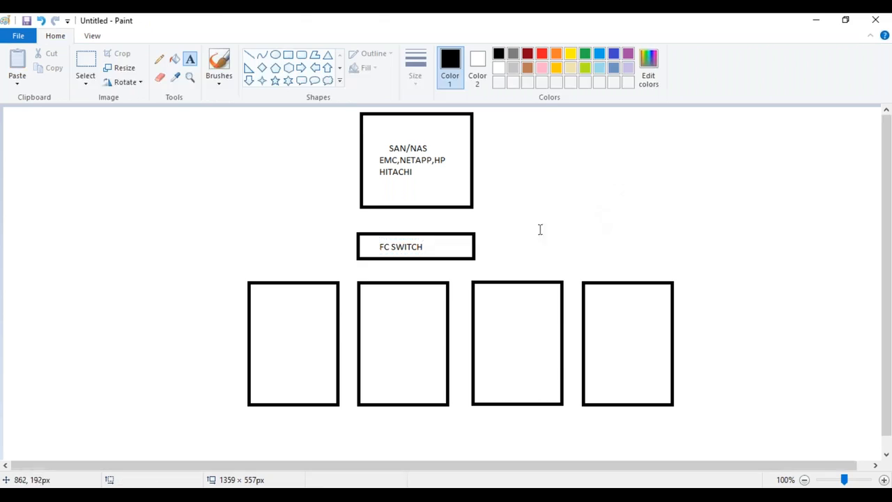
Step: Draw two vertical lines connecting SAN/NAS down to FC SWITCH
{"action": "left_click", "coordinate": [250, 56]}
{"action": "left_click_drag", "start_coordinate": [386, 207], "coordinate": [387, 235]}
{"action": "left_click_drag", "start_coordinate": [435, 207], "coordinate": [436, 233]}
{"action": "left_click", "coordinate": [577, 222]}
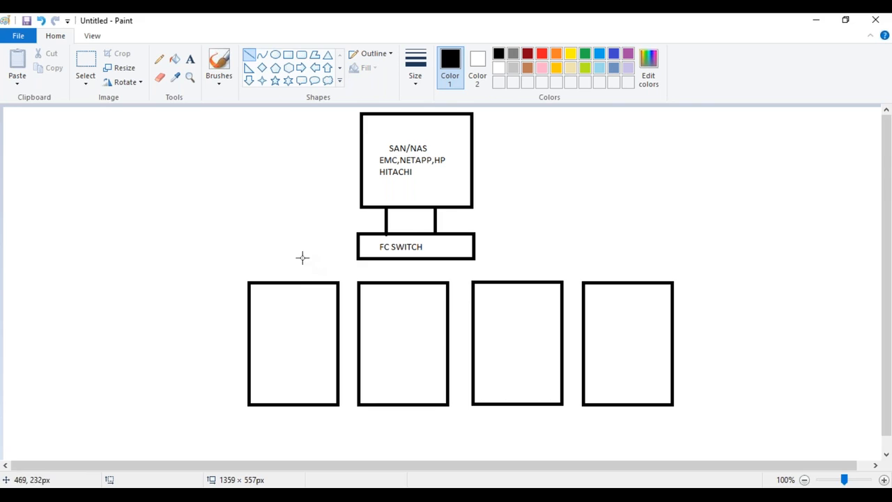
Step: Draw horizontal branch lines from FC SWITCH with drops down to the lower boxes
{"action": "left_click_drag", "start_coordinate": [287, 248], "coordinate": [359, 248]}
{"action": "key", "text": "Up"}
{"action": "key", "text": "Up"}
{"action": "key", "text": "Up"}
{"action": "key", "text": "Up"}
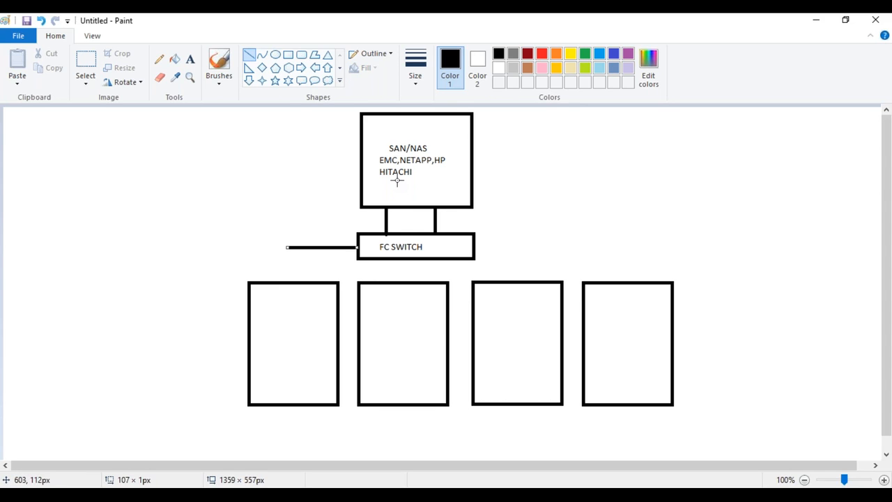
{"action": "left_click", "coordinate": [207, 139]}
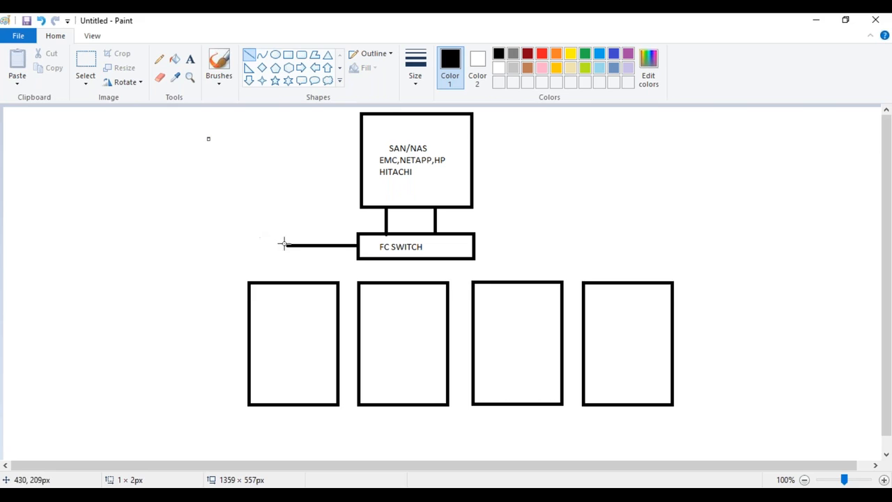
{"action": "left_click_drag", "start_coordinate": [287, 245], "coordinate": [287, 281]}
{"action": "left_click_drag", "start_coordinate": [404, 258], "coordinate": [404, 281]}
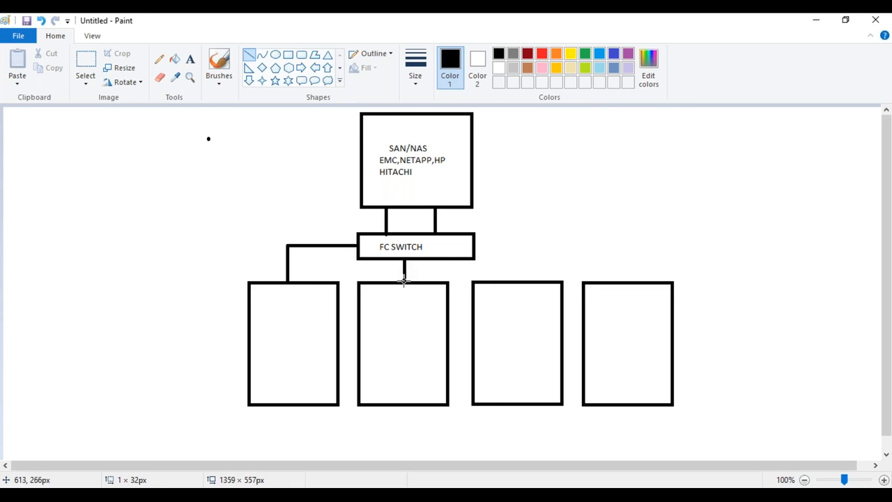
{"action": "mouse_move", "coordinate": [476, 244]}
{"action": "left_mouse_down"}
{"action": "mouse_move", "coordinate": [611, 244]}
{"action": "mouse_move", "coordinate": [612, 283]}
{"action": "left_mouse_up"}
{"action": "left_click_drag", "start_coordinate": [514, 245], "coordinate": [514, 282]}
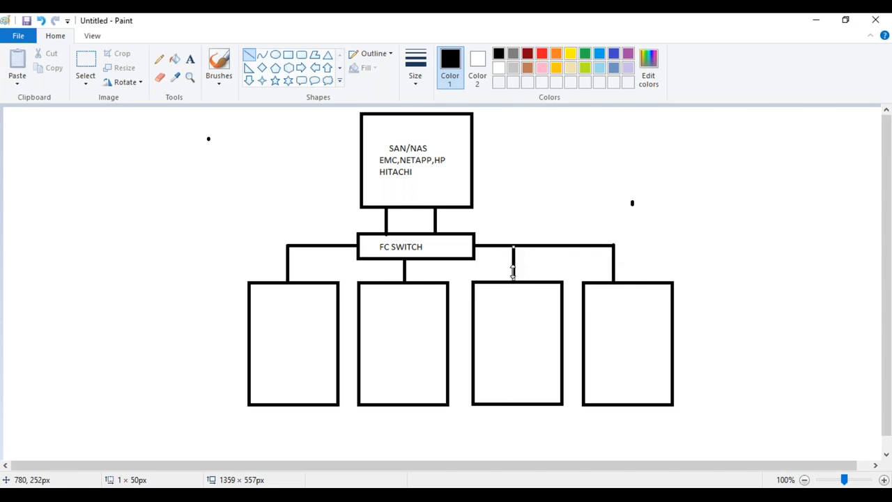
{"action": "left_click", "coordinate": [190, 59]}
Step: Type the ESXi_HOST label in the first lower box
{"action": "left_click", "coordinate": [263, 294]}
{"action": "type", "text": "ESX"}
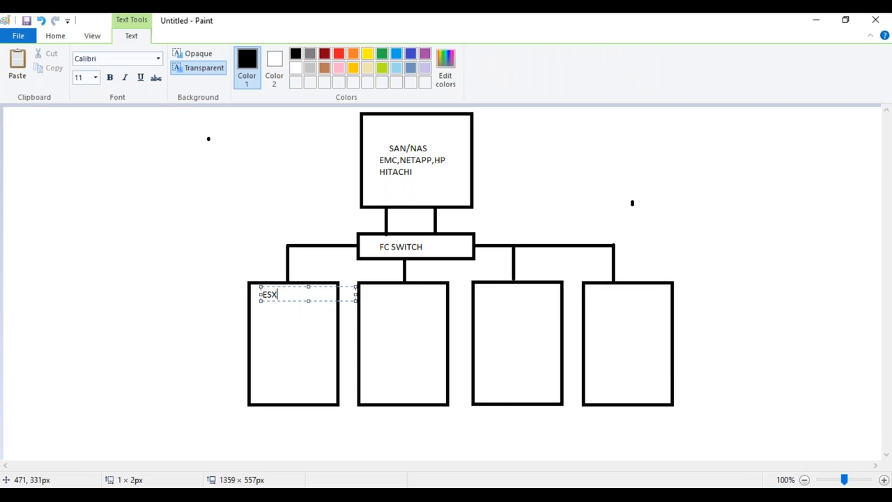
{"action": "type", "text": "i_HOSR"}
{"action": "key", "text": "ctrl+a"}
{"action": "key", "text": "ctrl+c"}
{"action": "left_click", "coordinate": [369, 295]}
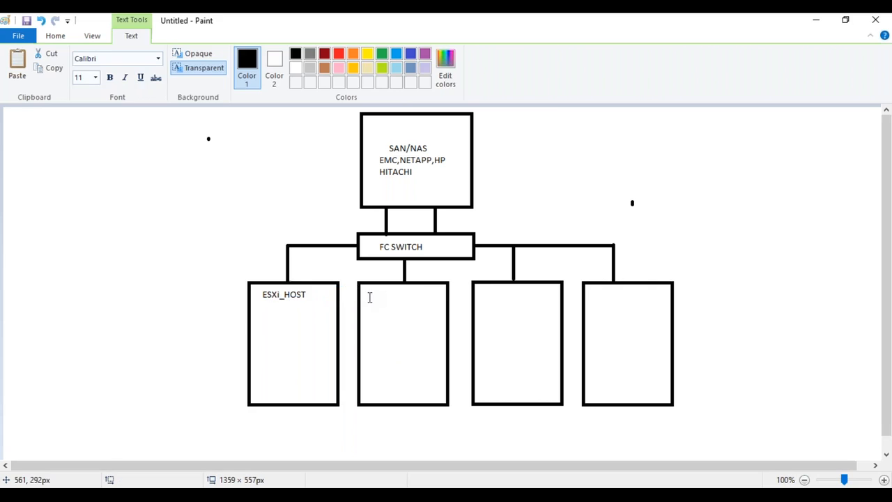
Step: Paste the ESXi_HOST label into the second, third and fourth lower boxes
{"action": "left_click", "coordinate": [373, 295]}
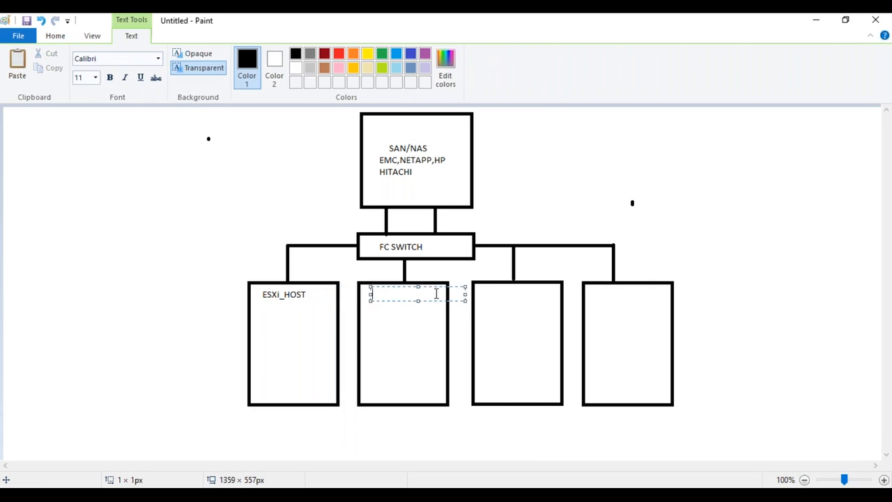
{"action": "key", "text": "ctrl+v"}
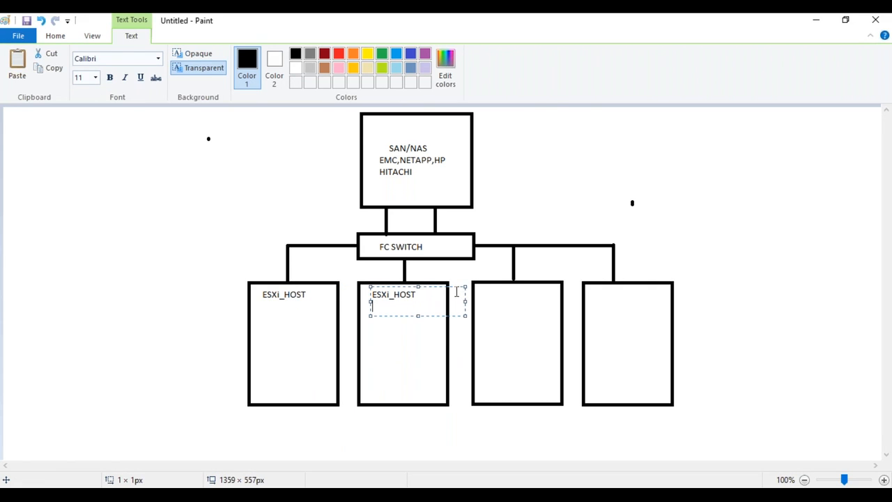
{"action": "key", "text": "BackSpace"}
{"action": "left_click", "coordinate": [488, 292]}
{"action": "left_click", "coordinate": [488, 290]}
{"action": "key", "text": "ctrl+v"}
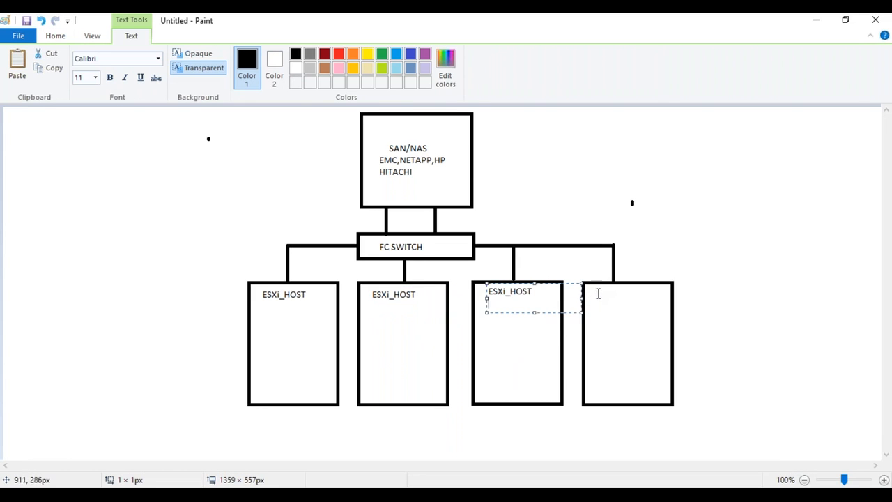
{"action": "left_click", "coordinate": [601, 295]}
{"action": "left_click", "coordinate": [601, 291]}
{"action": "key", "text": "ctrl+v"}
{"action": "left_click", "coordinate": [761, 289]}
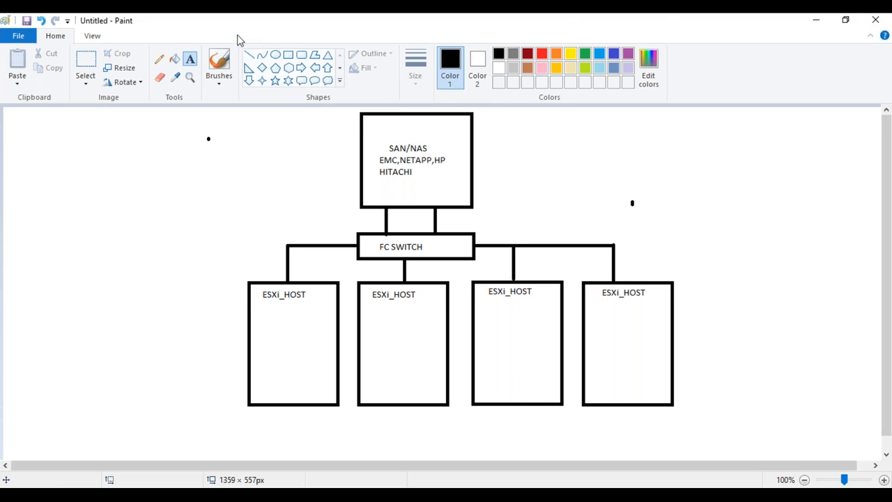
Step: Draw a small rounded box below HITACHI and label it LUN
{"action": "left_click", "coordinate": [301, 55]}
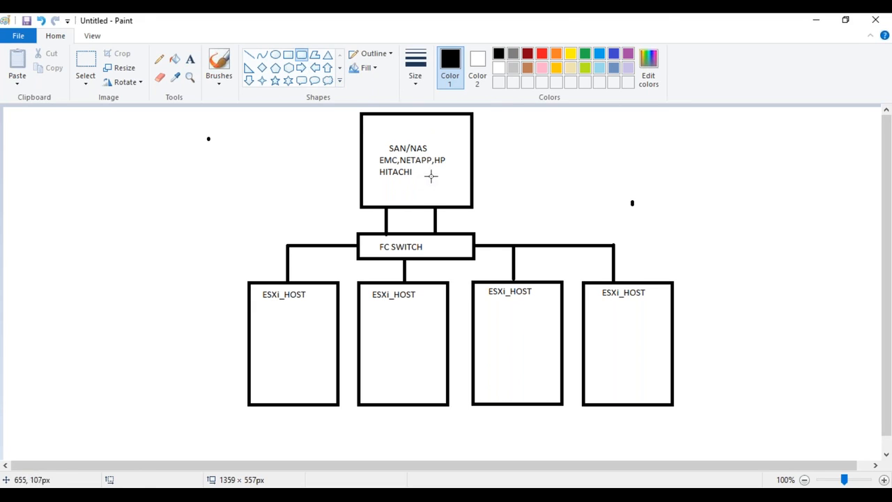
{"action": "mouse_move", "coordinate": [432, 171]}
{"action": "left_mouse_down"}
{"action": "mouse_move", "coordinate": [450, 200]}
{"action": "mouse_move", "coordinate": [467, 201]}
{"action": "mouse_move", "coordinate": [438, 188]}
{"action": "left_mouse_up"}
{"action": "left_click", "coordinate": [191, 59]}
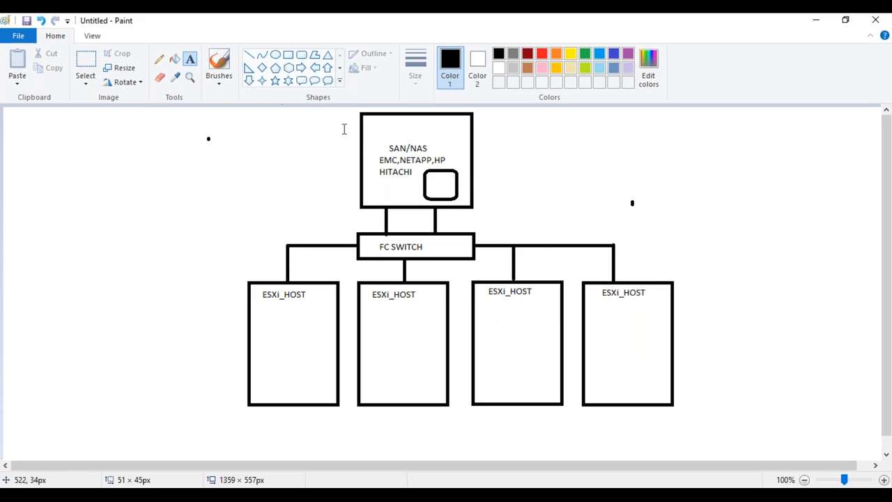
{"action": "left_click", "coordinate": [429, 180]}
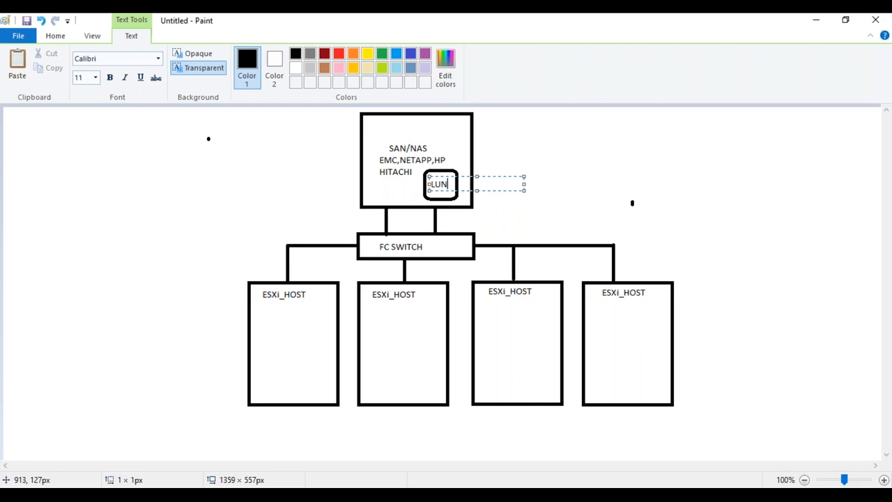
{"action": "type", "text": "LUN"}
{"action": "left_click", "coordinate": [560, 185]}
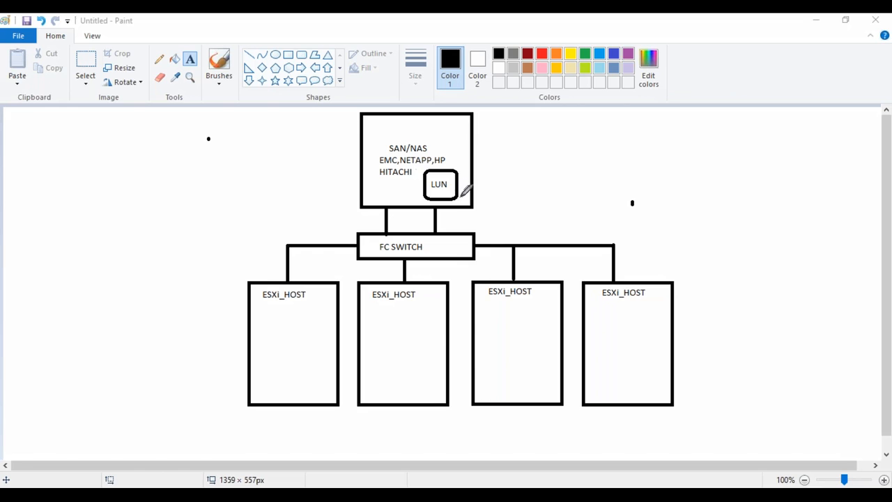
Step: Sketch temporary marks tracing LUN through the switch to the first host, then clear them
{"action": "mouse_move", "coordinate": [455, 184]}
{"action": "left_mouse_down"}
{"action": "mouse_move", "coordinate": [438, 169]}
{"action": "mouse_move", "coordinate": [455, 186]}
{"action": "mouse_move", "coordinate": [457, 179]}
{"action": "left_mouse_up"}
{"action": "left_click", "coordinate": [812, 59]}
{"action": "mouse_move", "coordinate": [439, 185]}
{"action": "left_mouse_down"}
{"action": "mouse_move", "coordinate": [442, 202]}
{"action": "mouse_move", "coordinate": [305, 260]}
{"action": "mouse_move", "coordinate": [304, 276]}
{"action": "left_mouse_up"}
{"action": "mouse_move", "coordinate": [273, 365]}
{"action": "left_mouse_down"}
{"action": "mouse_move", "coordinate": [269, 337]}
{"action": "mouse_move", "coordinate": [313, 359]}
{"action": "mouse_move", "coordinate": [275, 356]}
{"action": "mouse_move", "coordinate": [294, 343]}
{"action": "left_mouse_up"}
{"action": "left_click_drag", "start_coordinate": [304, 274], "coordinate": [293, 326]}
{"action": "key", "text": "Escape"}
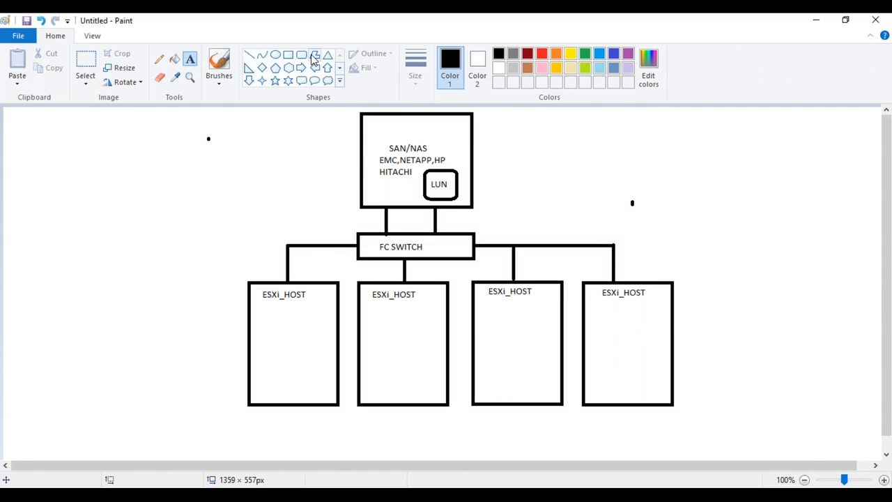
{"action": "left_click", "coordinate": [301, 54]}
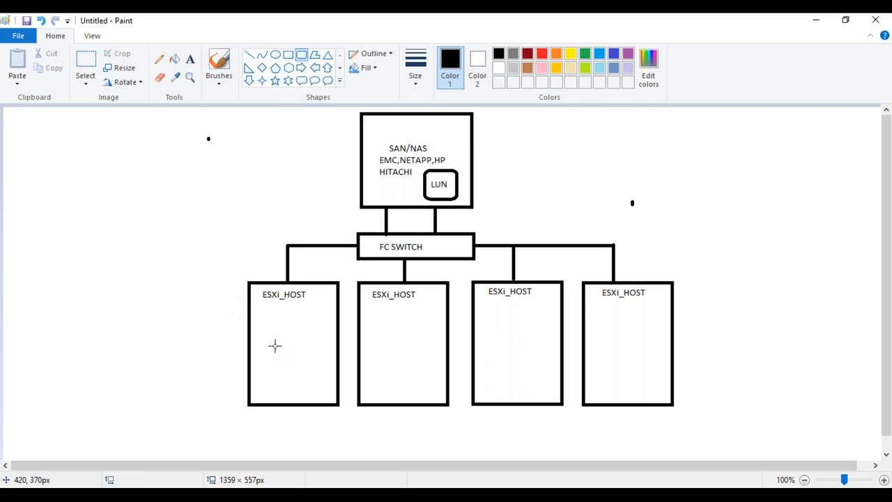
Step: Draw a rounded VM box in the first host and copy it into the other three hosts
{"action": "mouse_move", "coordinate": [267, 327]}
{"action": "left_mouse_down"}
{"action": "mouse_move", "coordinate": [301, 370]}
{"action": "mouse_move", "coordinate": [315, 367]}
{"action": "left_mouse_up"}
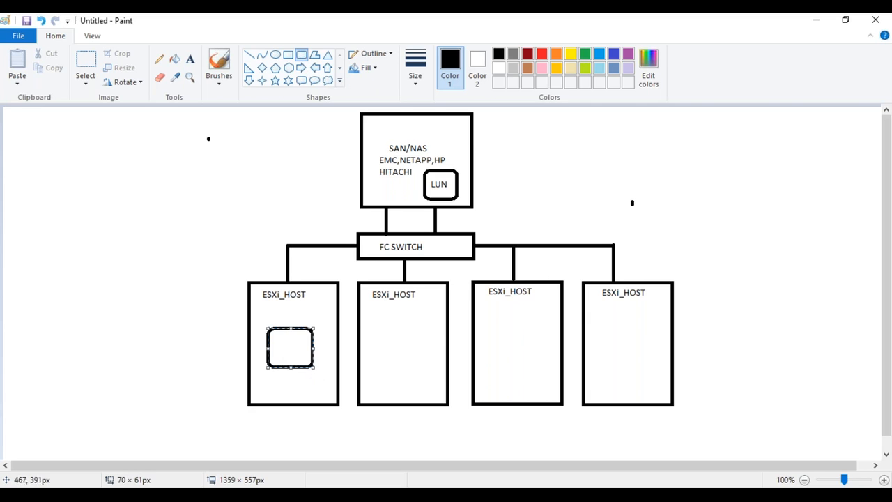
{"action": "left_click_drag", "start_coordinate": [292, 337], "coordinate": [289, 334]}
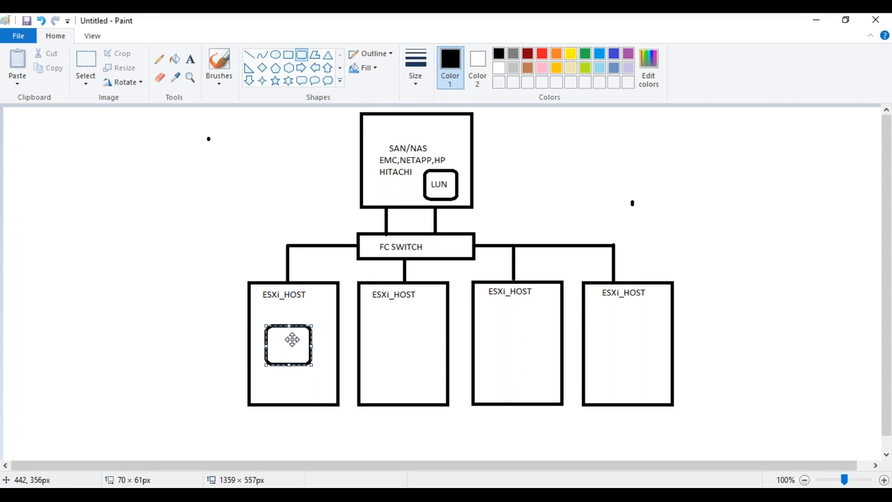
{"action": "left_click", "coordinate": [189, 60]}
{"action": "left_click", "coordinate": [278, 338]}
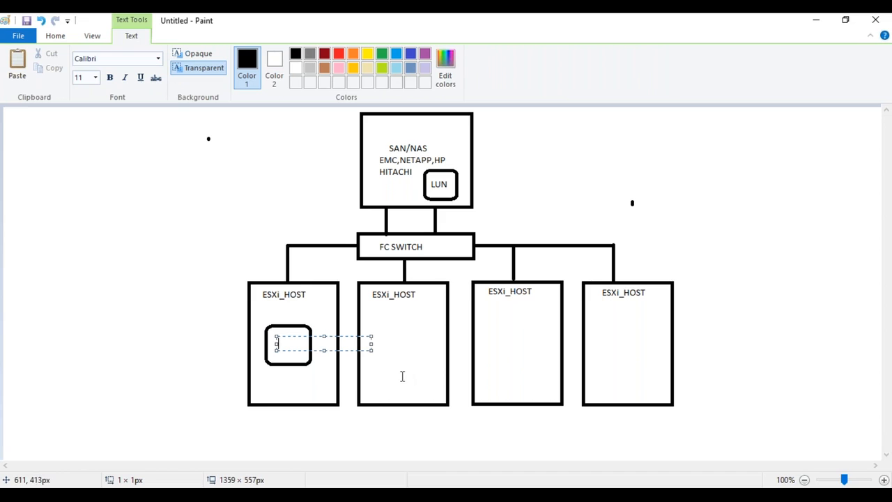
{"action": "type", "text": "VM"}
{"action": "left_click", "coordinate": [204, 237]}
{"action": "left_click", "coordinate": [85, 66]}
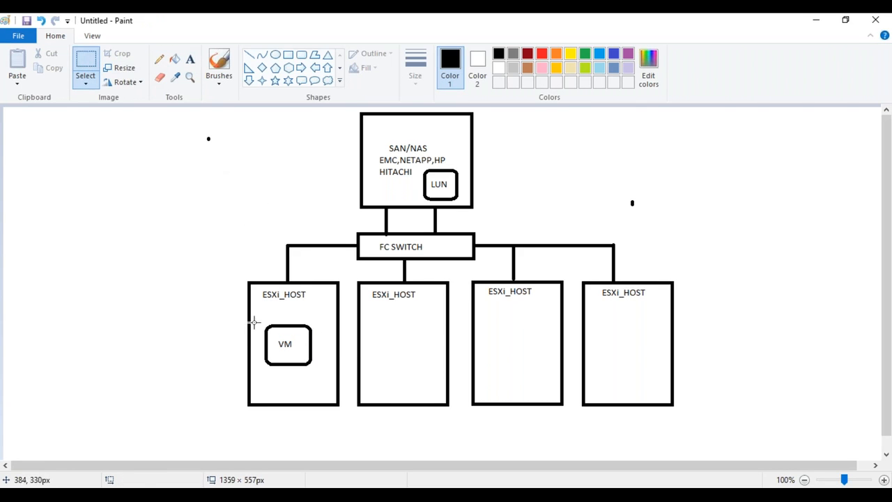
{"action": "left_click_drag", "start_coordinate": [261, 321], "coordinate": [641, 343]}
{"action": "left_click", "coordinate": [723, 281]}
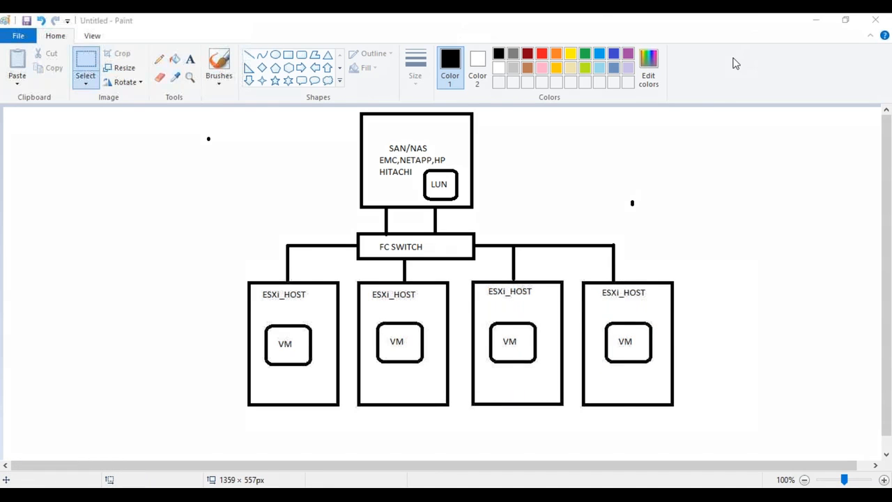
Step: Trace temporary LUN-to-VM paths, clear them, then start a text box at the top right
{"action": "mouse_move", "coordinate": [439, 182]}
{"action": "left_mouse_down"}
{"action": "mouse_move", "coordinate": [441, 207]}
{"action": "mouse_move", "coordinate": [392, 230]}
{"action": "mouse_move", "coordinate": [322, 243]}
{"action": "mouse_move", "coordinate": [314, 277]}
{"action": "left_mouse_up"}
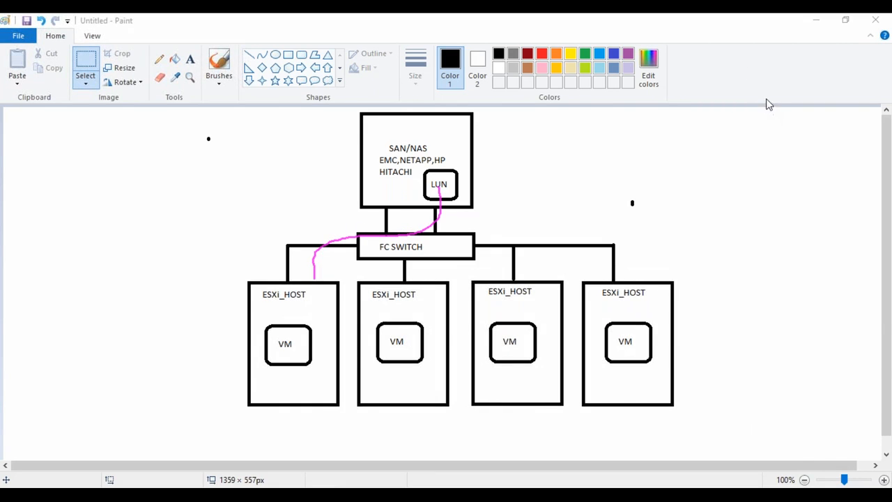
{"action": "left_click_drag", "start_coordinate": [315, 277], "coordinate": [300, 325]}
{"action": "mouse_move", "coordinate": [448, 187]}
{"action": "left_mouse_down"}
{"action": "mouse_move", "coordinate": [470, 235]}
{"action": "mouse_move", "coordinate": [509, 272]}
{"action": "mouse_move", "coordinate": [508, 324]}
{"action": "left_mouse_up"}
{"action": "mouse_move", "coordinate": [457, 157]}
{"action": "left_mouse_down"}
{"action": "mouse_move", "coordinate": [426, 209]}
{"action": "mouse_move", "coordinate": [464, 149]}
{"action": "mouse_move", "coordinate": [460, 208]}
{"action": "mouse_move", "coordinate": [491, 251]}
{"action": "mouse_move", "coordinate": [510, 298]}
{"action": "mouse_move", "coordinate": [506, 325]}
{"action": "left_mouse_up"}
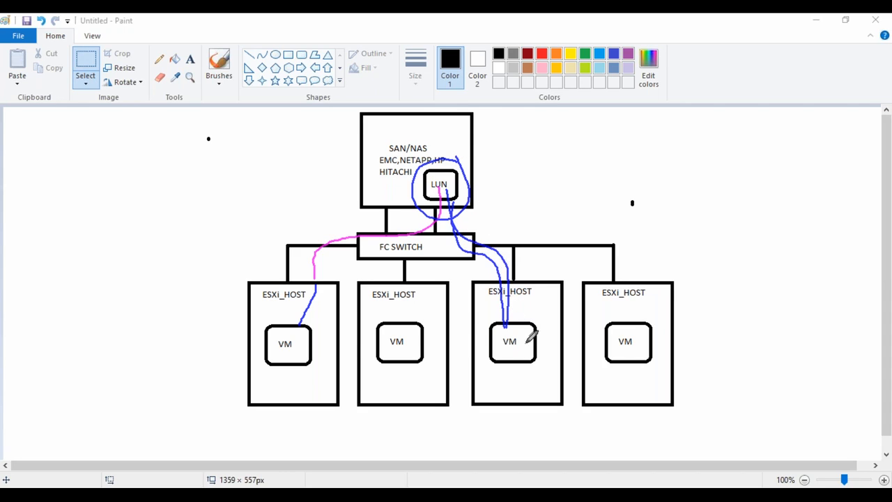
{"action": "left_click", "coordinate": [813, 59]}
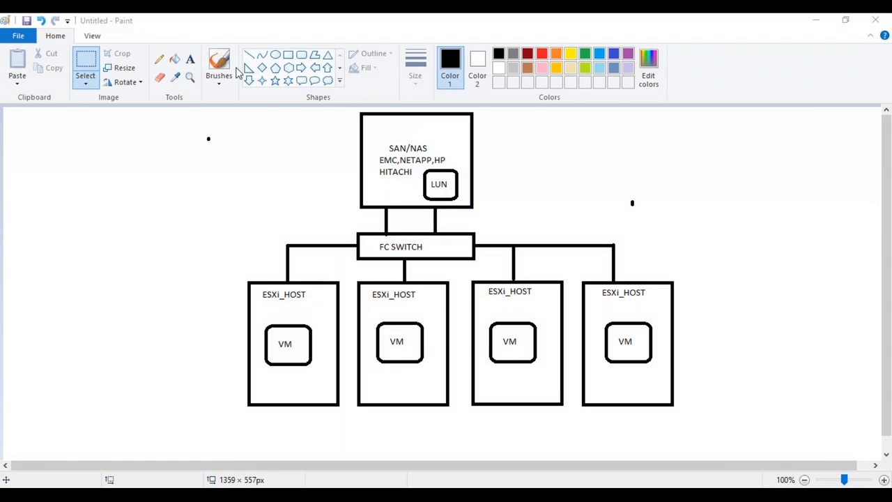
{"action": "left_click", "coordinate": [190, 59]}
{"action": "left_click_drag", "start_coordinate": [565, 132], "coordinate": [659, 142]}
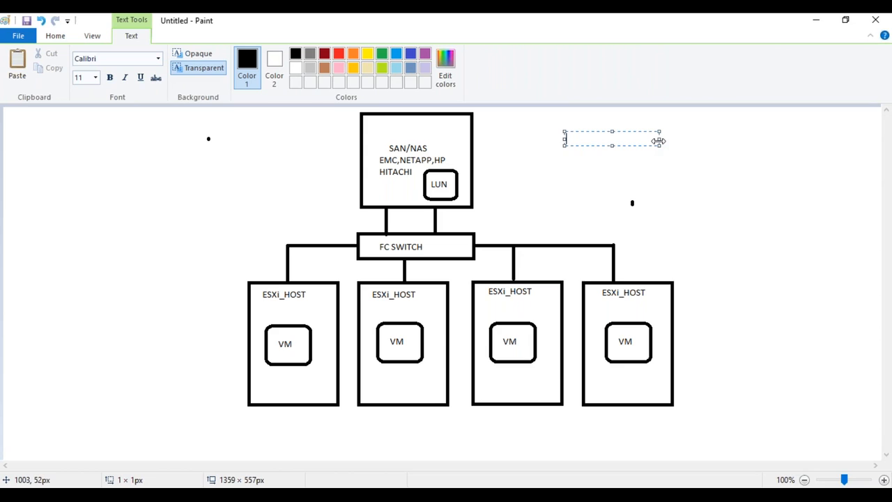
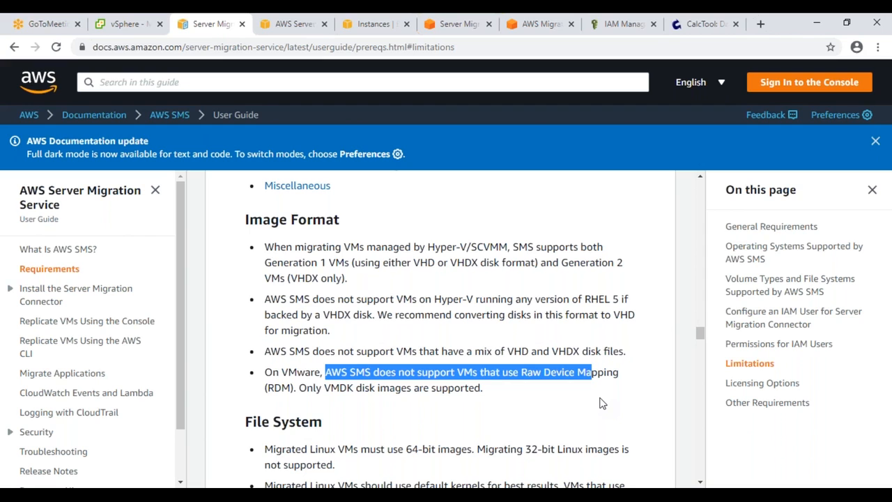
Step: Scroll down to the Limitations section, where Raw Device Mapping VMware VMs are listed as unsupported
{"action": "scroll", "coordinate": [602, 402], "scroll_direction": "down", "scroll_amount": 2}
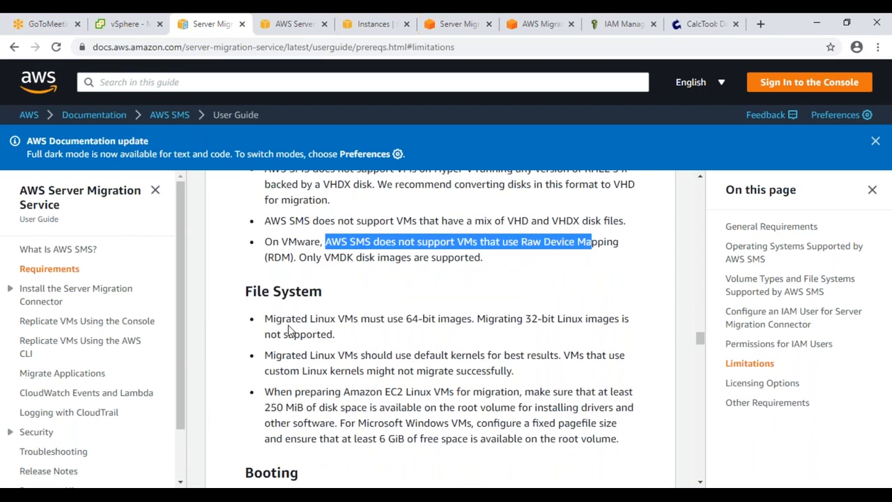
Step: Highlight the 64-bit Linux requirement and the unsupported 32-bit Linux images
{"action": "left_click_drag", "start_coordinate": [405, 319], "coordinate": [441, 318]}
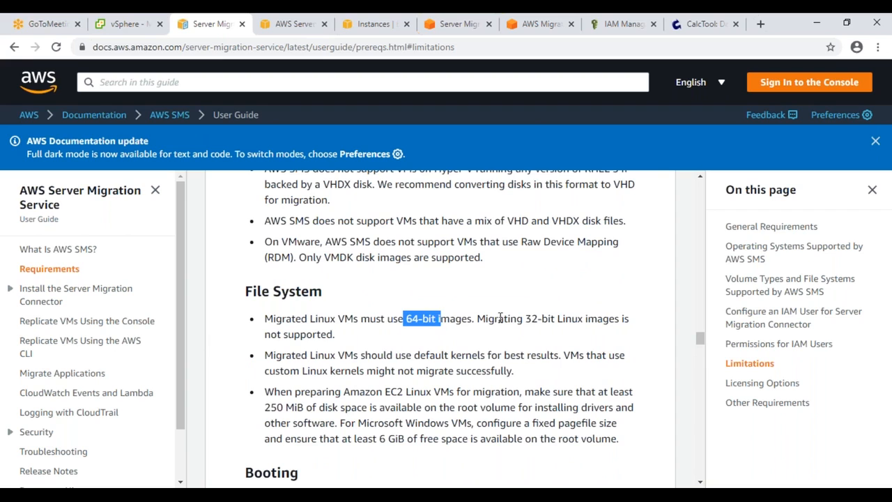
{"action": "left_click_drag", "start_coordinate": [499, 318], "coordinate": [551, 324]}
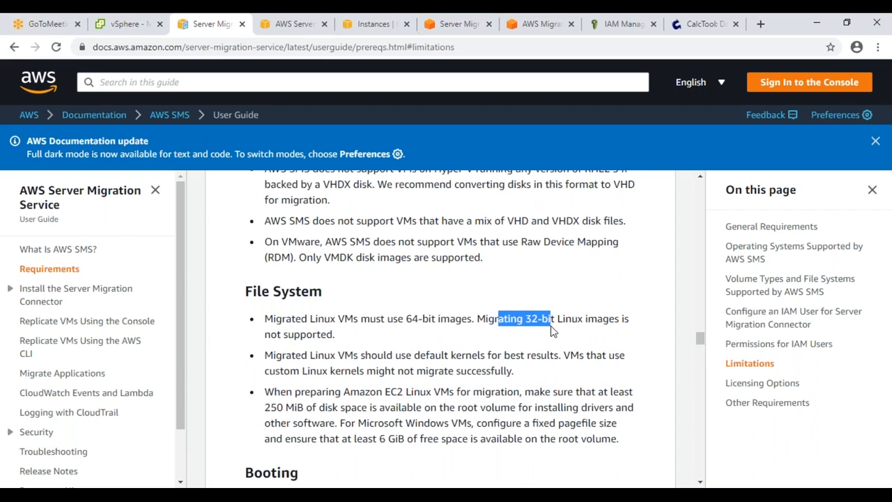
{"action": "scroll", "coordinate": [551, 325], "scroll_direction": "down", "scroll_amount": 1}
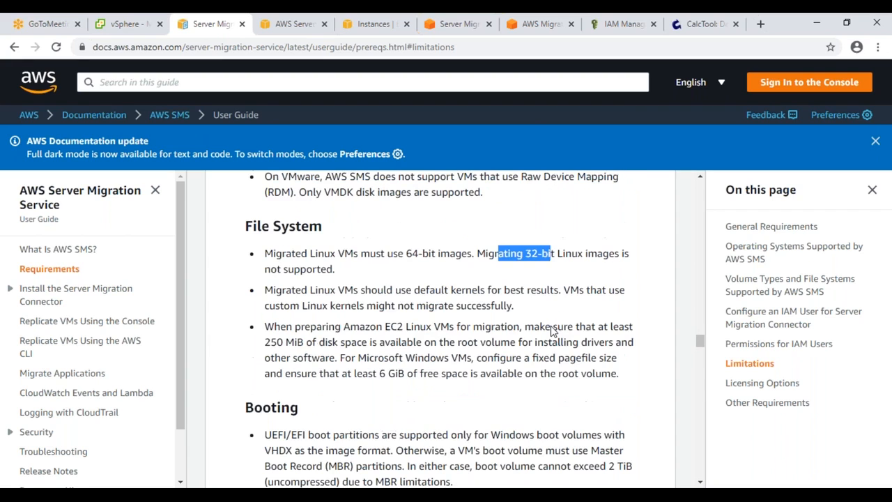
{"action": "scroll", "coordinate": [550, 325], "scroll_direction": "down", "scroll_amount": 3}
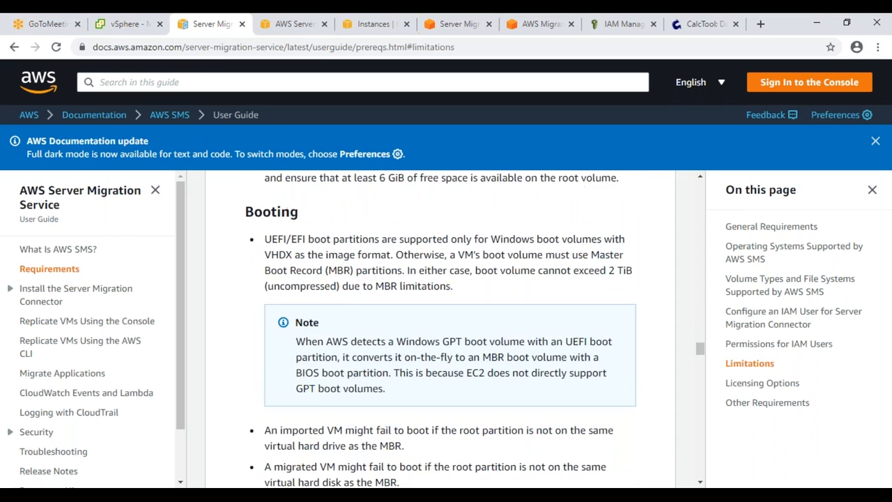
Step: Scroll through the file system, booting, networking and miscellaneous limitations to Windows BYOL licensing
{"action": "scroll", "coordinate": [440, 329], "scroll_direction": "down", "scroll_amount": 1}
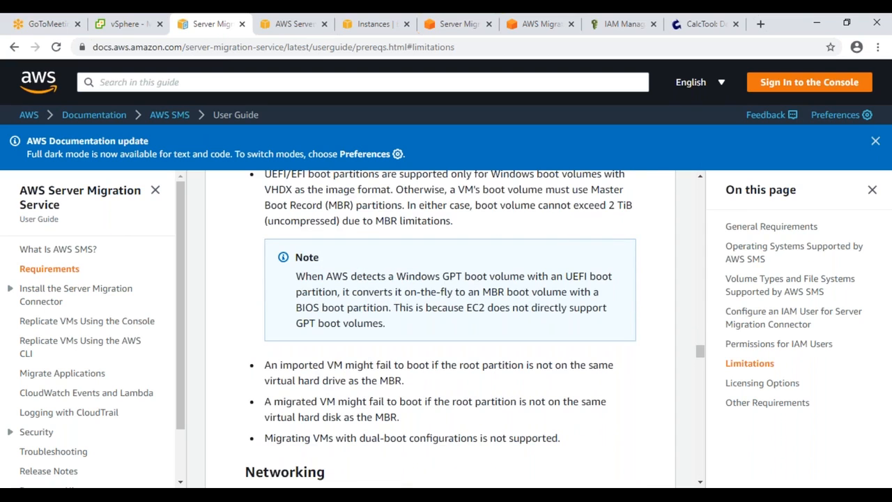
{"action": "scroll", "coordinate": [441, 328], "scroll_direction": "down", "scroll_amount": 3}
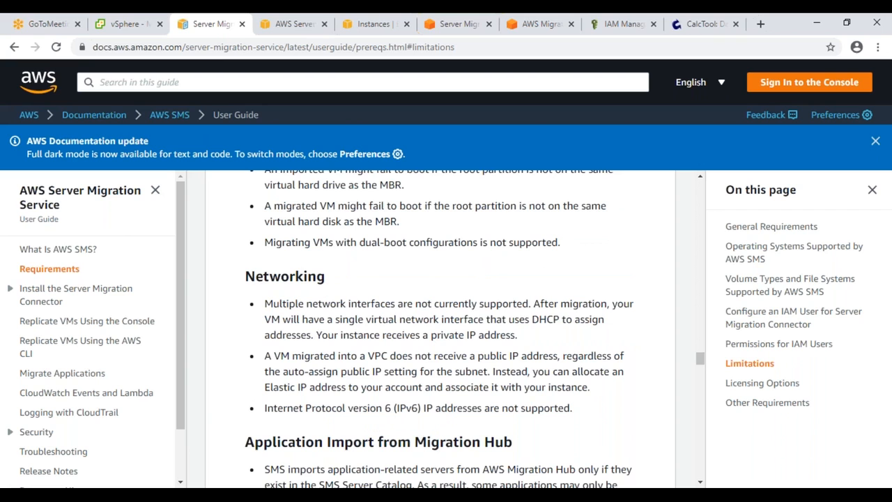
{"action": "scroll", "coordinate": [441, 327], "scroll_direction": "down", "scroll_amount": 2}
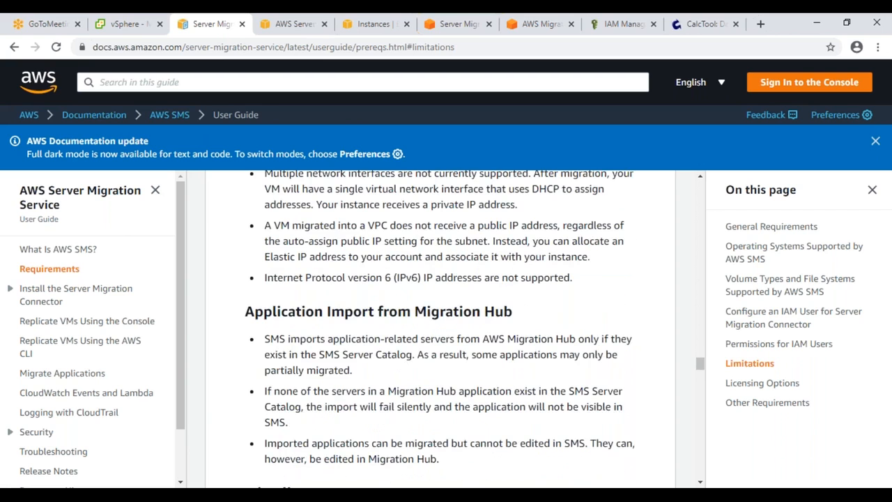
{"action": "scroll", "coordinate": [441, 327], "scroll_direction": "down", "scroll_amount": 3}
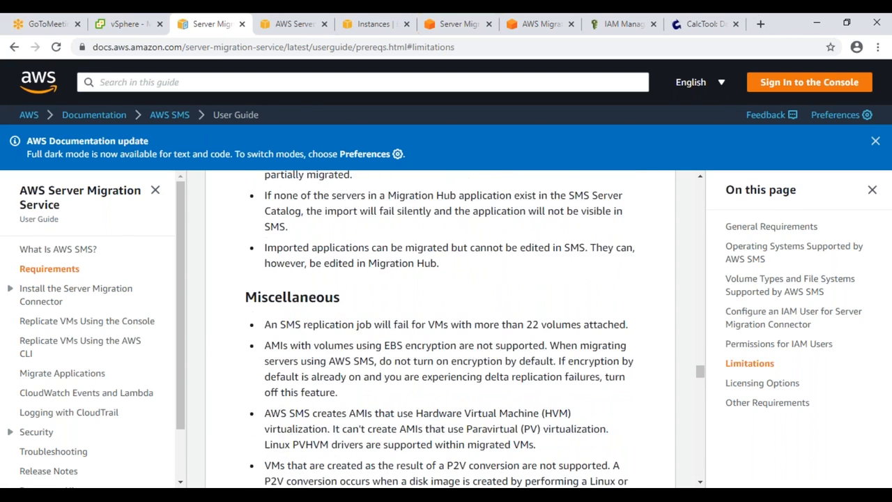
{"action": "scroll", "coordinate": [440, 328], "scroll_direction": "down", "scroll_amount": 1}
{"action": "scroll", "coordinate": [441, 327], "scroll_direction": "down", "scroll_amount": 3}
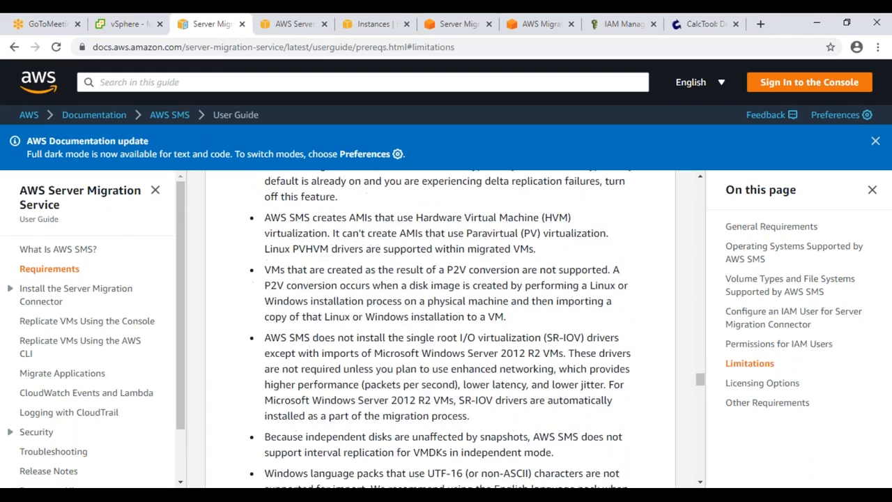
{"action": "scroll", "coordinate": [441, 327], "scroll_direction": "down", "scroll_amount": 1}
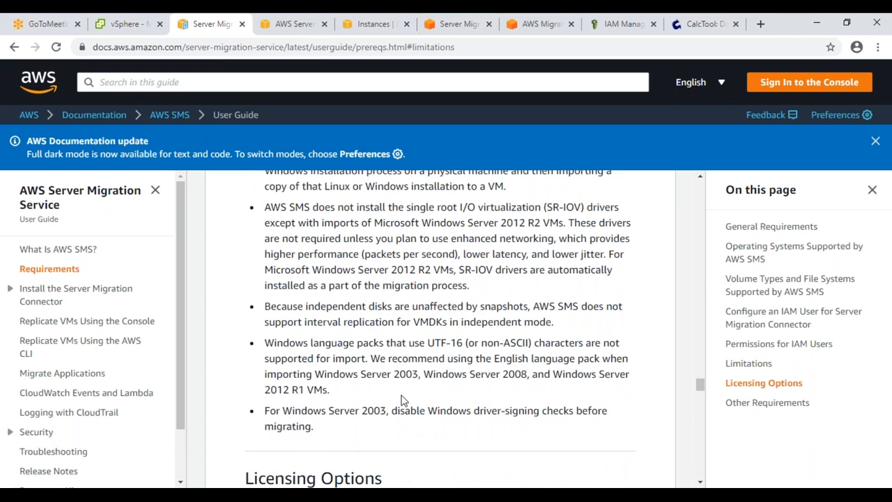
{"action": "scroll", "coordinate": [402, 399], "scroll_direction": "down", "scroll_amount": 2}
{"action": "scroll", "coordinate": [402, 399], "scroll_direction": "down", "scroll_amount": 4}
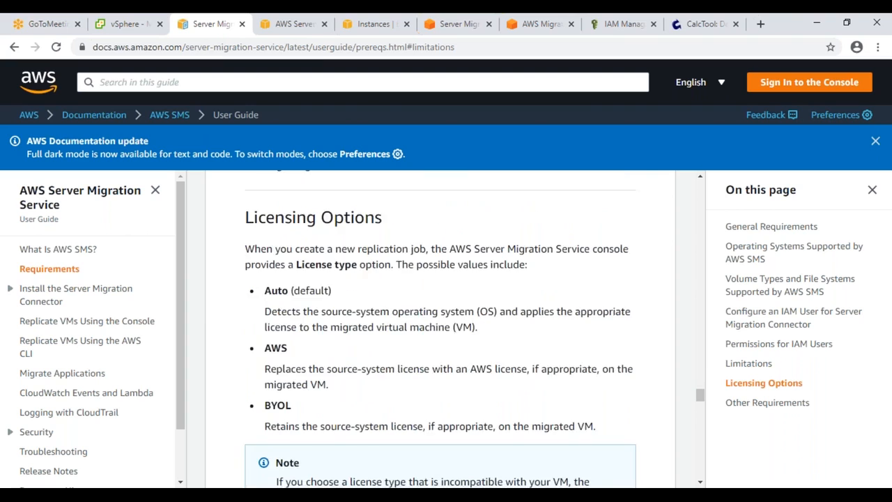
{"action": "scroll", "coordinate": [440, 327], "scroll_direction": "down", "scroll_amount": 5}
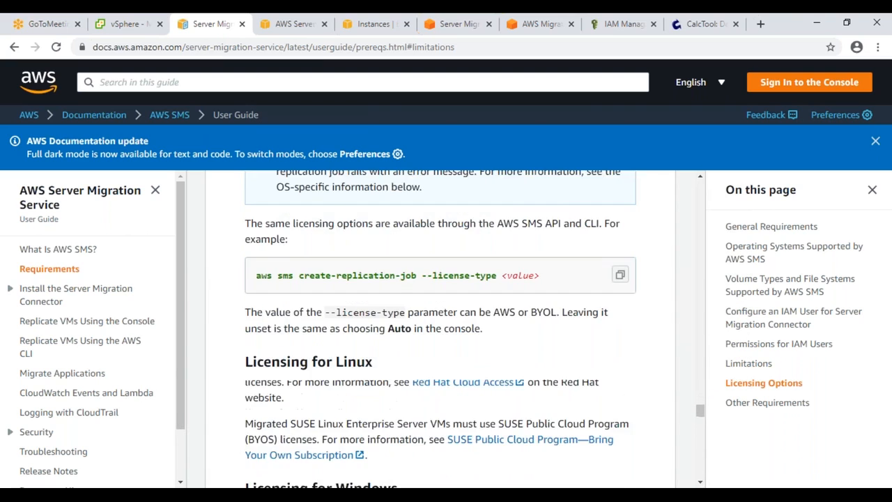
{"action": "scroll", "coordinate": [440, 327], "scroll_direction": "down", "scroll_amount": 8}
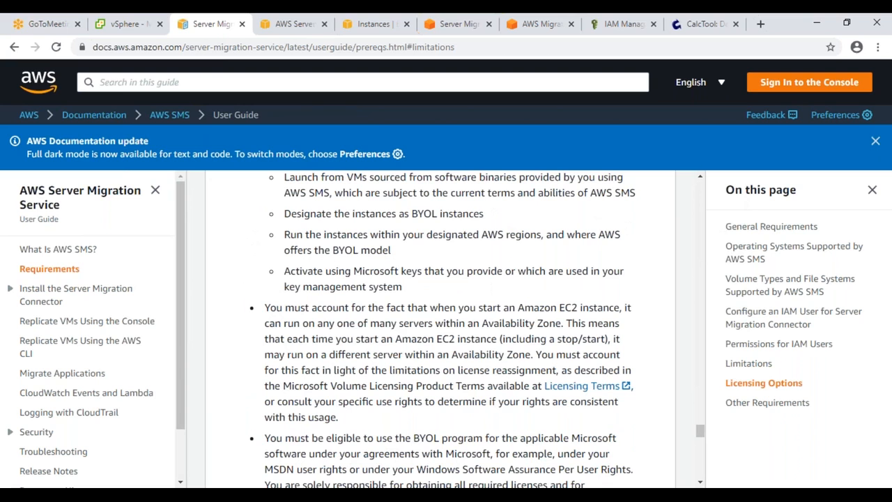
{"action": "key", "text": "ctrl+f"}
Step: Find 'p2v' on the page and highlight the limitation that P2V-converted VMs are unsupported
{"action": "type", "text": "p2v"}
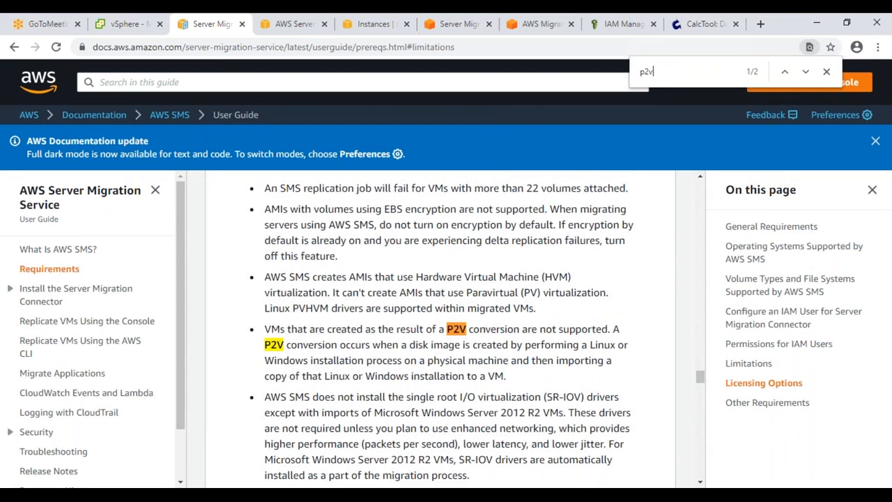
{"action": "left_click_drag", "start_coordinate": [271, 329], "coordinate": [605, 343]}
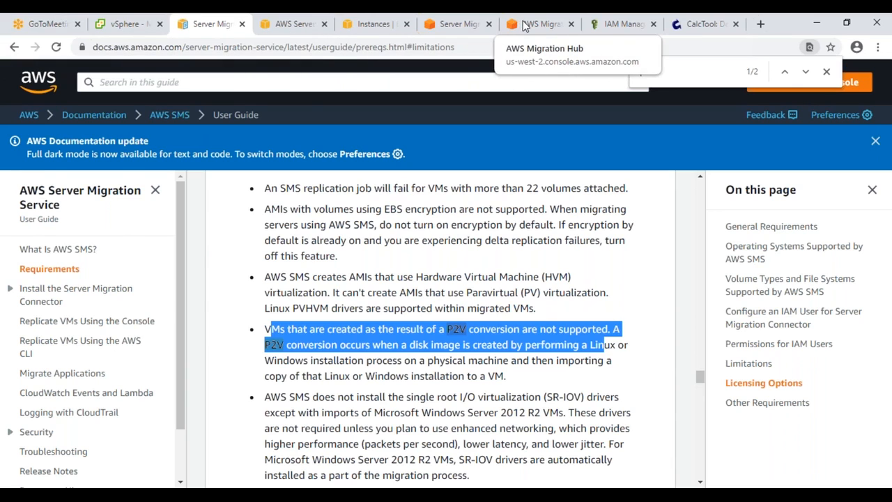
{"action": "left_click", "coordinate": [524, 25]}
Step: Refresh the MigrateTesting replication job to check its upload progress, now at 2%
{"action": "left_click", "coordinate": [437, 32]}
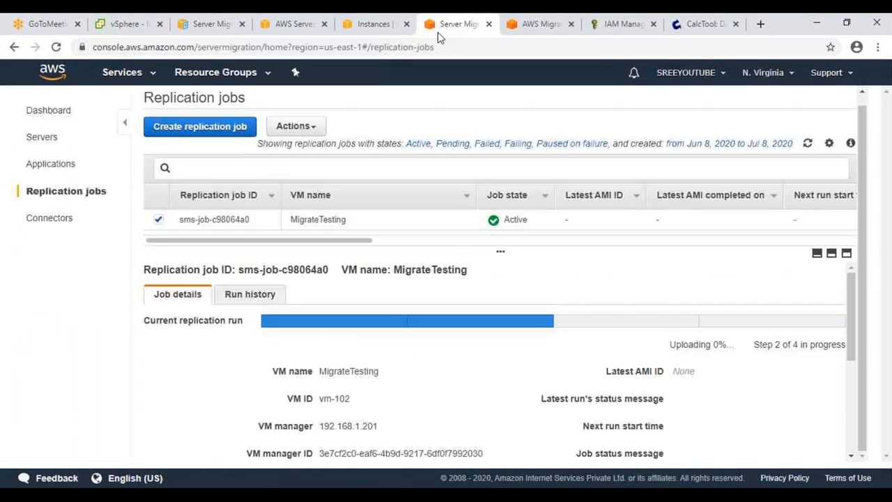
{"action": "left_click", "coordinate": [807, 144]}
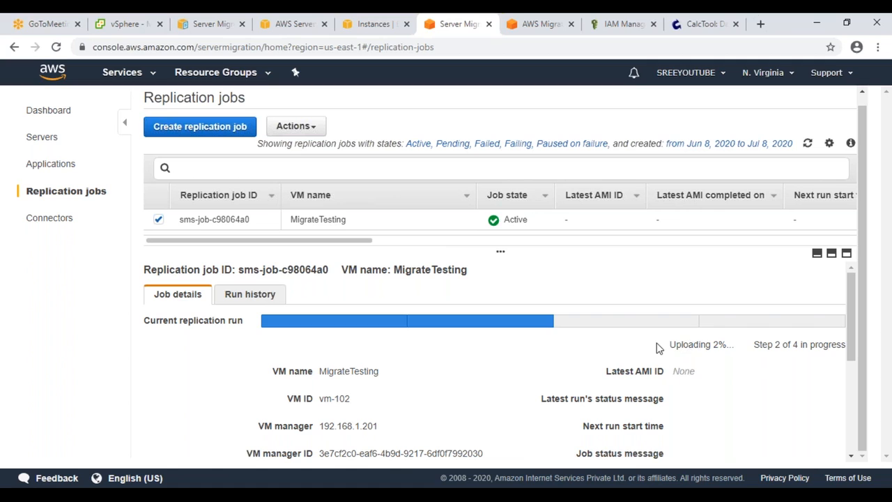
{"action": "left_click_drag", "start_coordinate": [665, 344], "coordinate": [731, 344]}
{"action": "left_click", "coordinate": [808, 144]}
{"action": "left_click", "coordinate": [685, 345]}
{"action": "left_click", "coordinate": [806, 144]}
Step: Check the connector status, then reload the EC2 instances and go to the AMIs list
{"action": "left_click", "coordinate": [289, 25]}
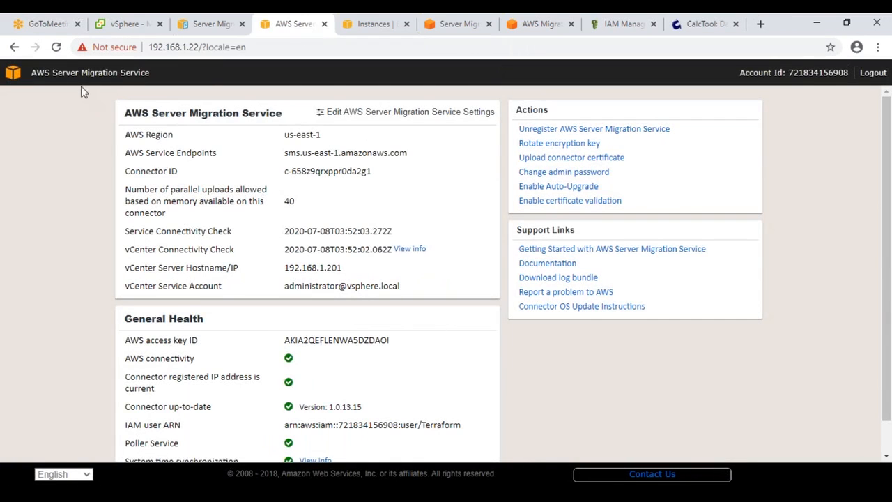
{"action": "left_click", "coordinate": [392, 28]}
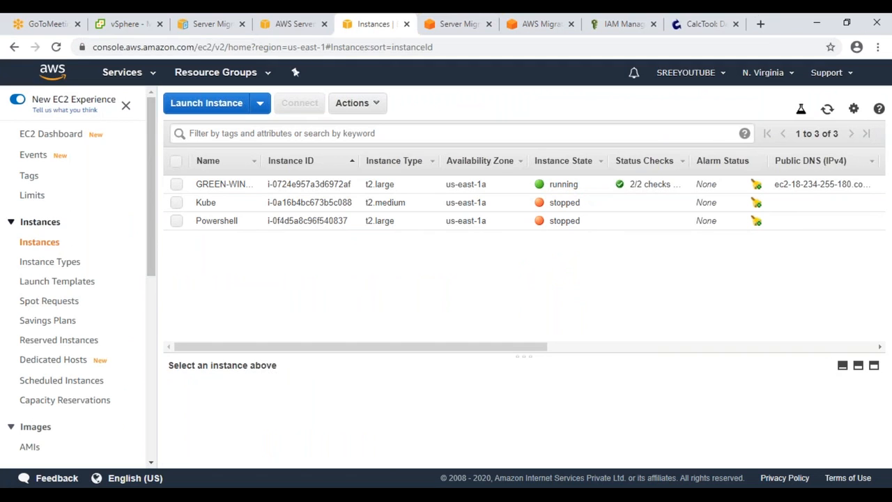
{"action": "left_click", "coordinate": [827, 109]}
{"action": "scroll", "coordinate": [56, 295], "scroll_direction": "down", "scroll_amount": 3}
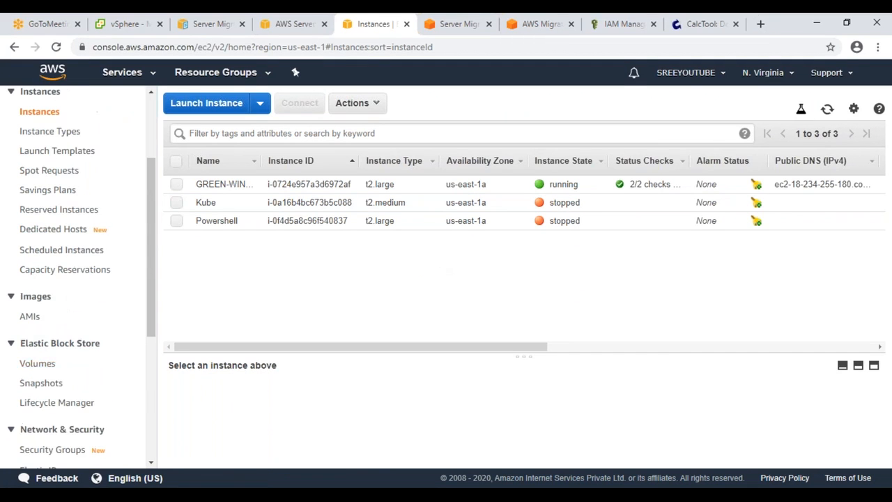
{"action": "left_click", "coordinate": [39, 320]}
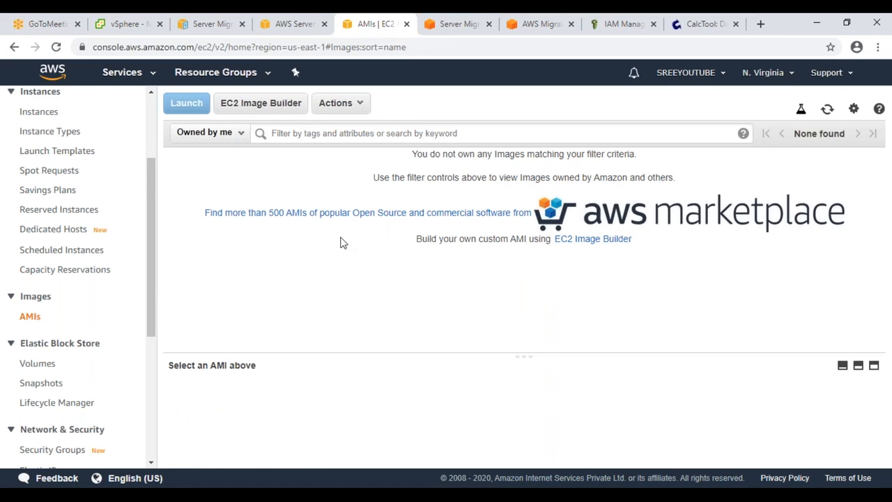
Step: Confirm no AMIs are owned yet and return to the Server Migration replication jobs
{"action": "left_click", "coordinate": [224, 134]}
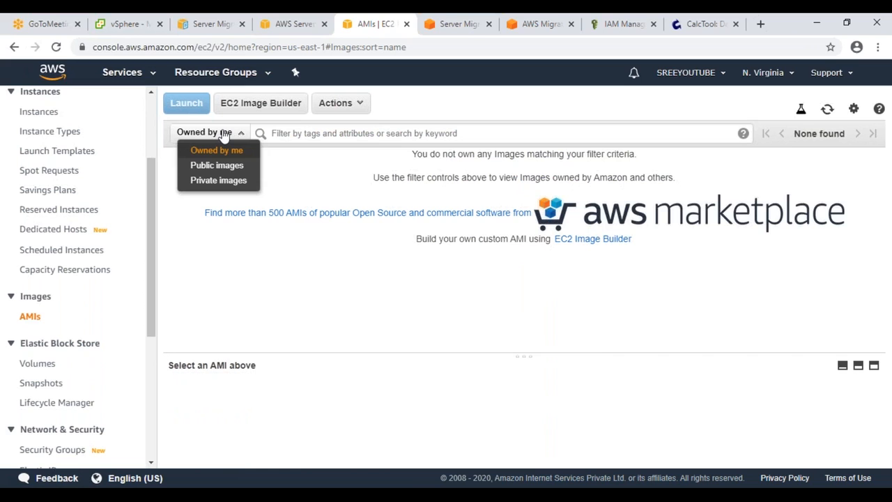
{"action": "left_click", "coordinate": [370, 300]}
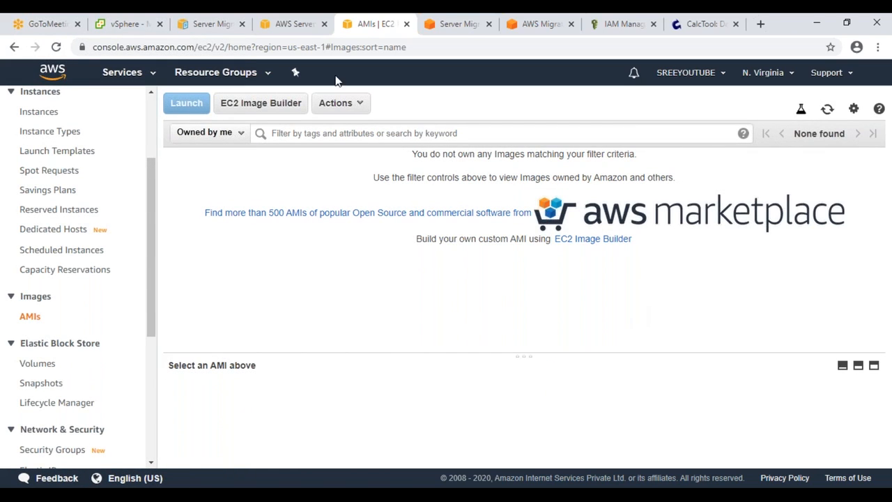
{"action": "left_click", "coordinate": [550, 26]}
{"action": "left_click", "coordinate": [474, 28]}
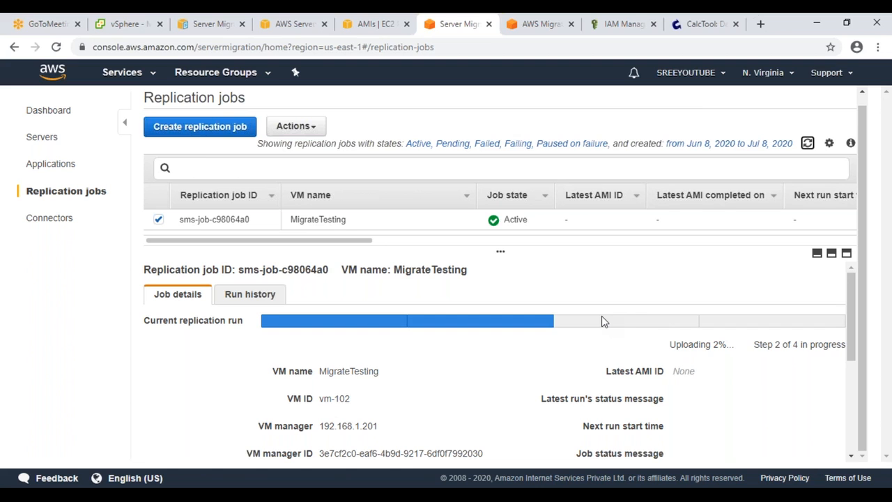
{"action": "left_click", "coordinate": [680, 28]}
Step: Search Google for 'cloud endure aws' and open the CloudEndure Migration result in a new tab
{"action": "left_click", "coordinate": [357, 43]}
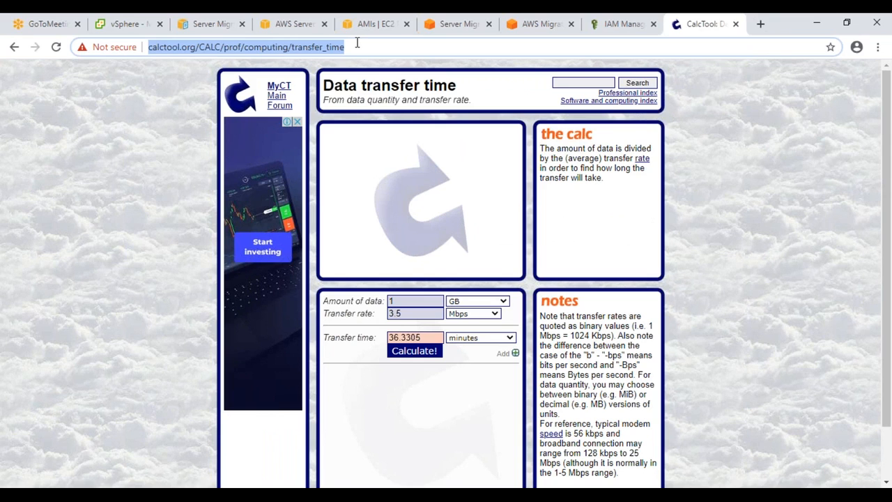
{"action": "type", "text": "go"}
{"action": "key", "text": "Return"}
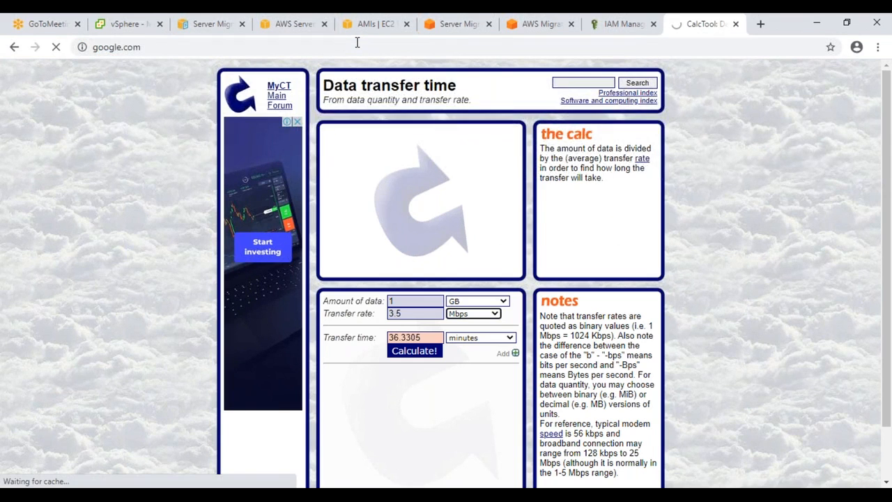
{"action": "type", "text": "cloud"}
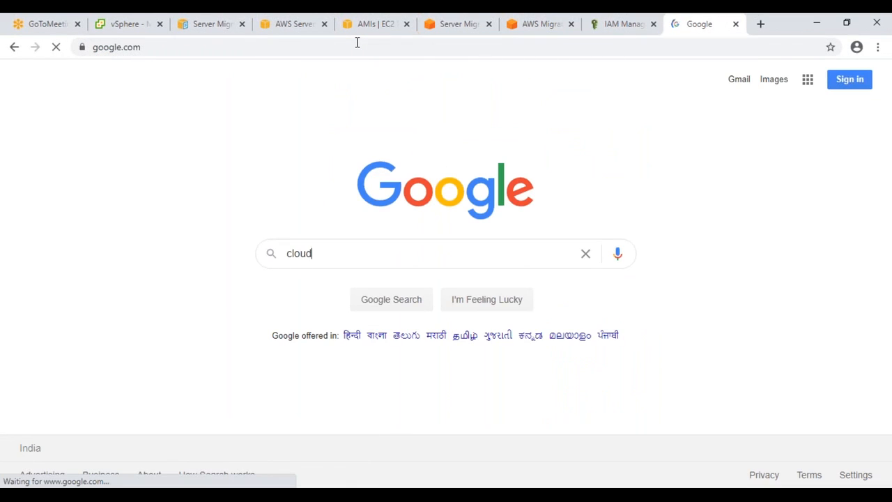
{"action": "type", "text": " endure"}
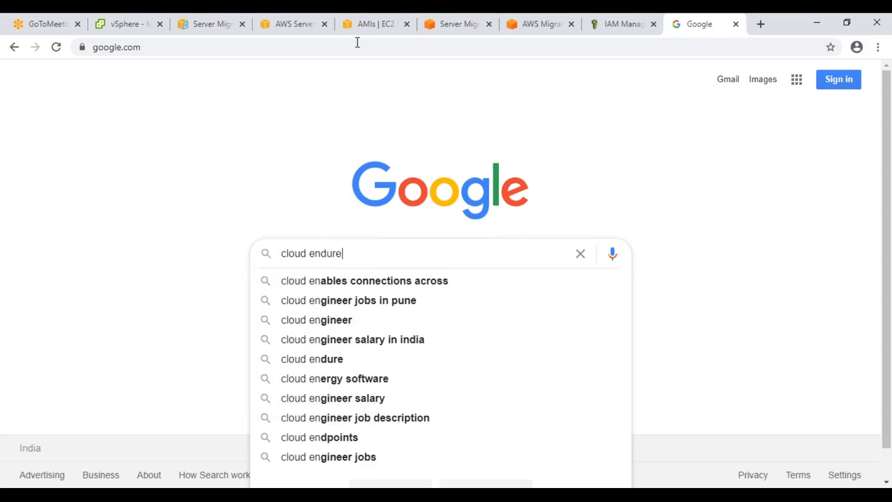
{"action": "key", "text": "Down"}
{"action": "key", "text": "Down"}
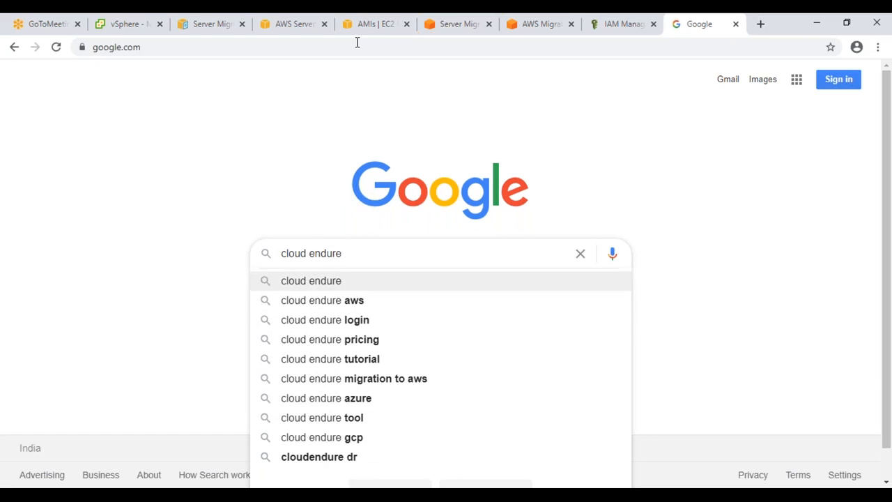
{"action": "key", "text": "Return"}
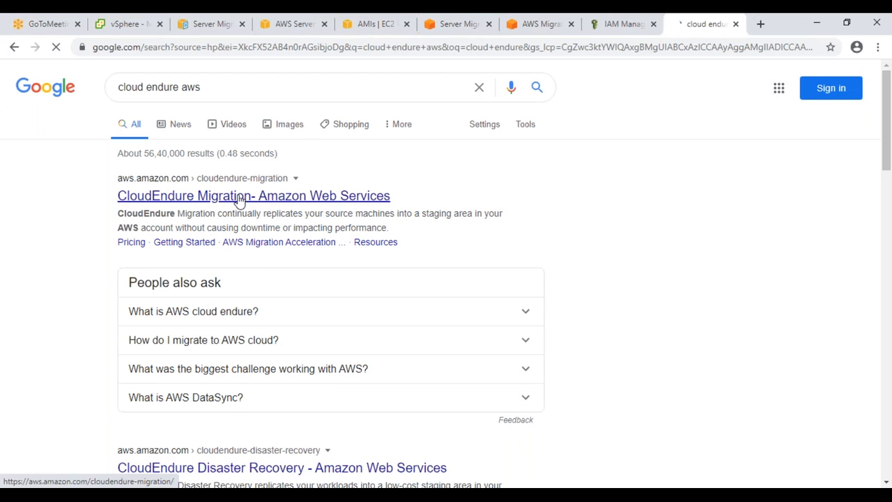
{"action": "middle_click", "coordinate": [239, 197]}
{"action": "left_click", "coordinate": [679, 32]}
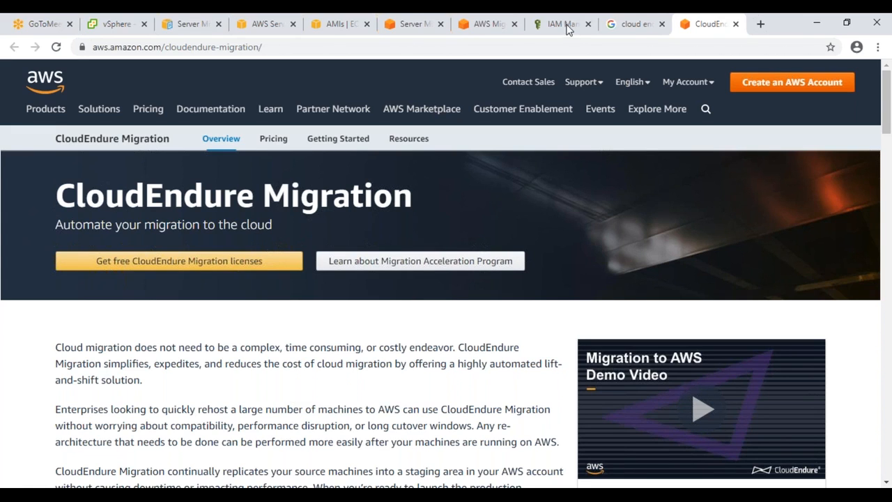
Step: Return to the 'cloud endure aws' Google search results
{"action": "left_click", "coordinate": [642, 26]}
Step: Search Google for 'zerto aws disaster recovery' and open the Zerto Virtual Replication datasheet PDF
{"action": "left_click_drag", "start_coordinate": [239, 83], "coordinate": [78, 89]}
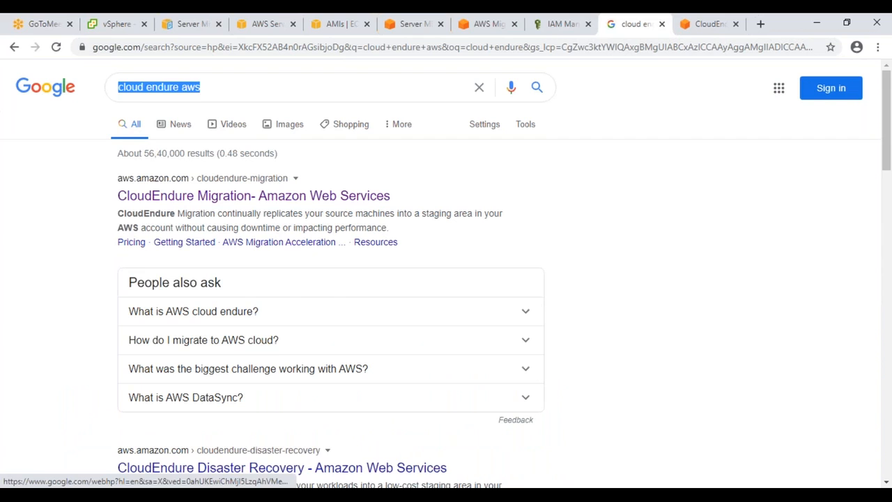
{"action": "type", "text": "zerto aws"}
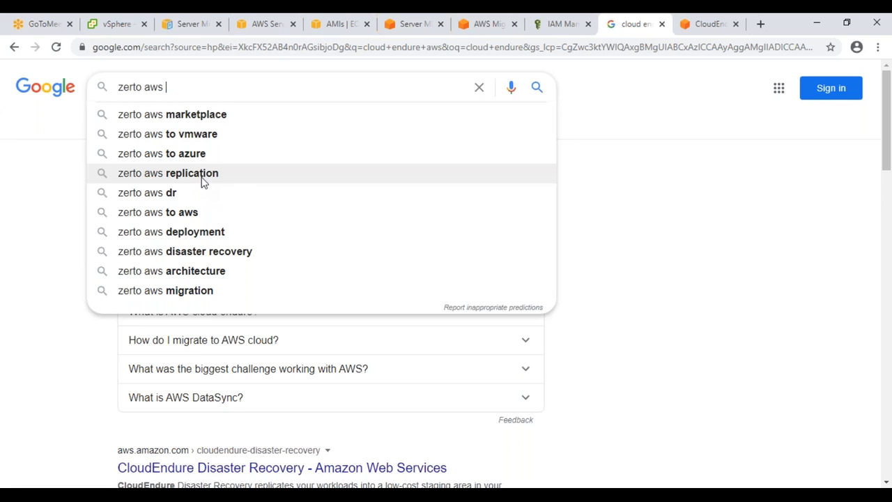
{"action": "left_click", "coordinate": [210, 252]}
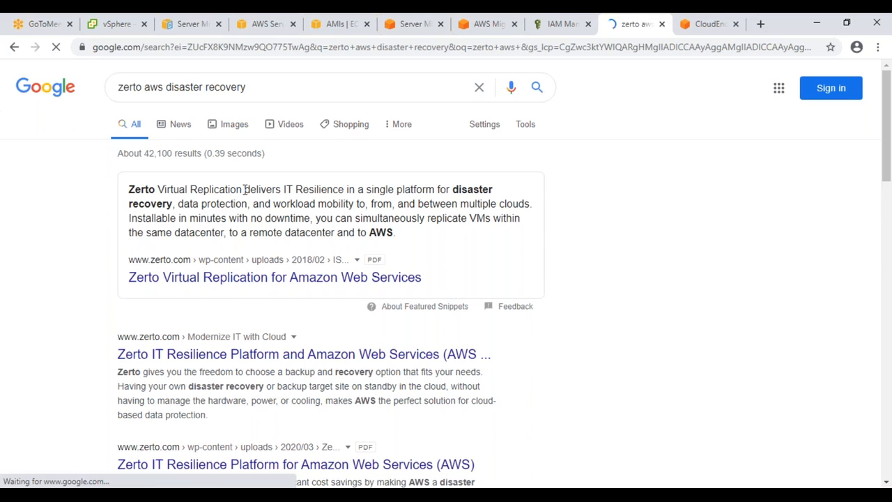
{"action": "left_click_drag", "start_coordinate": [283, 190], "coordinate": [481, 190]}
{"action": "left_click", "coordinate": [382, 222]}
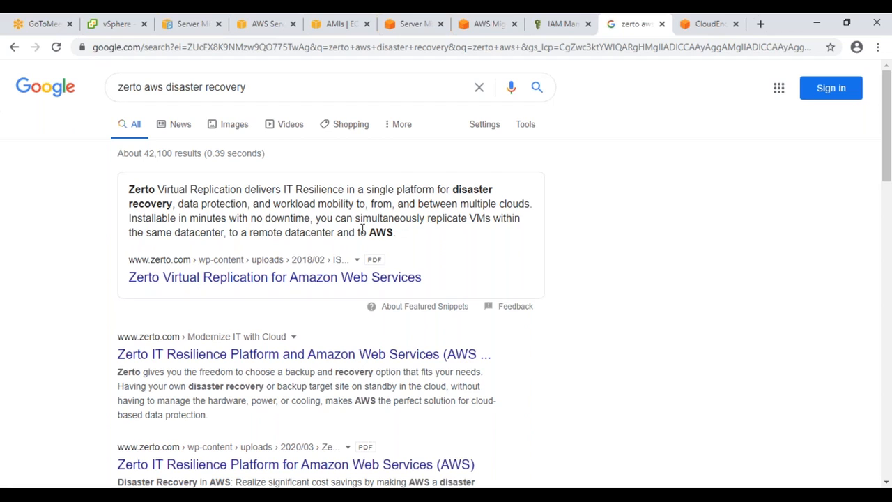
{"action": "left_click", "coordinate": [215, 282]}
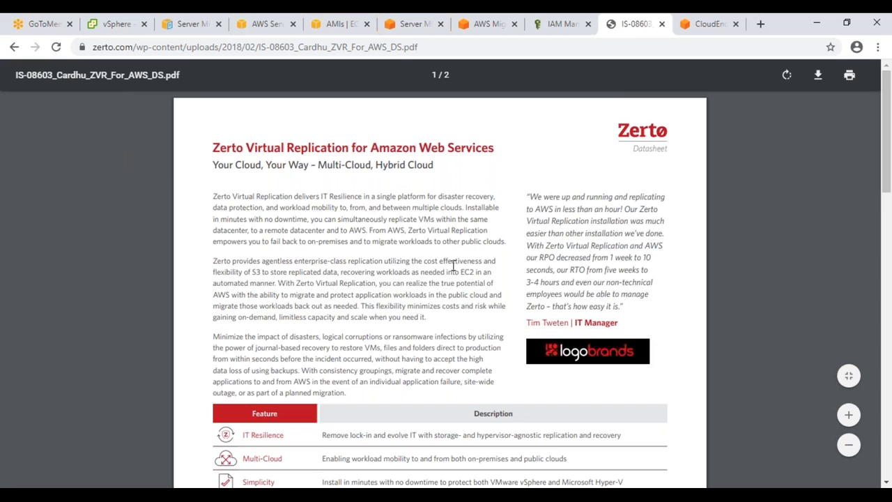
Step: Scroll to page 2 and zoom in on the Architectural Overview replication diagram
{"action": "scroll", "coordinate": [453, 266], "scroll_direction": "down", "scroll_amount": 3}
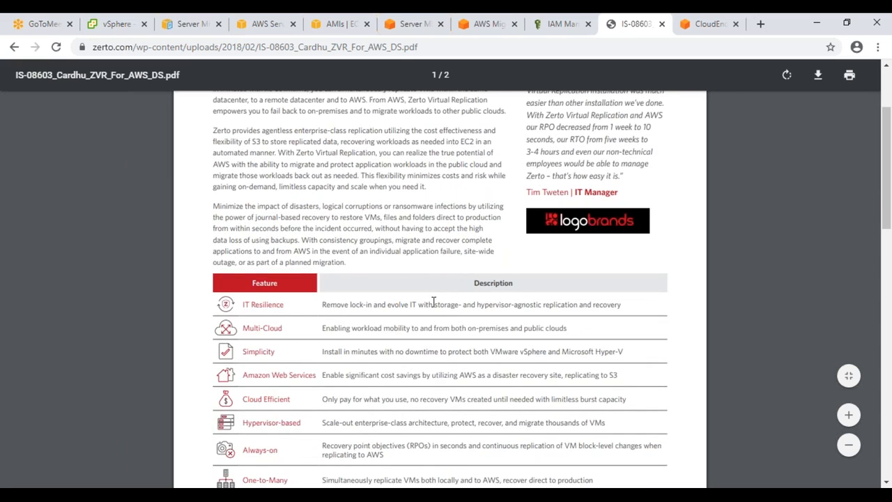
{"action": "scroll", "coordinate": [441, 296], "scroll_direction": "down", "scroll_amount": 6}
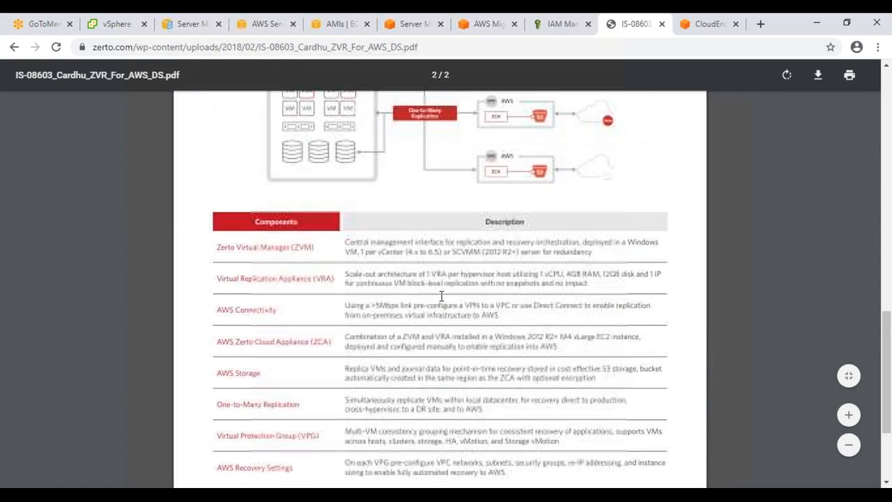
{"action": "scroll", "coordinate": [453, 272], "scroll_direction": "up", "scroll_amount": 2}
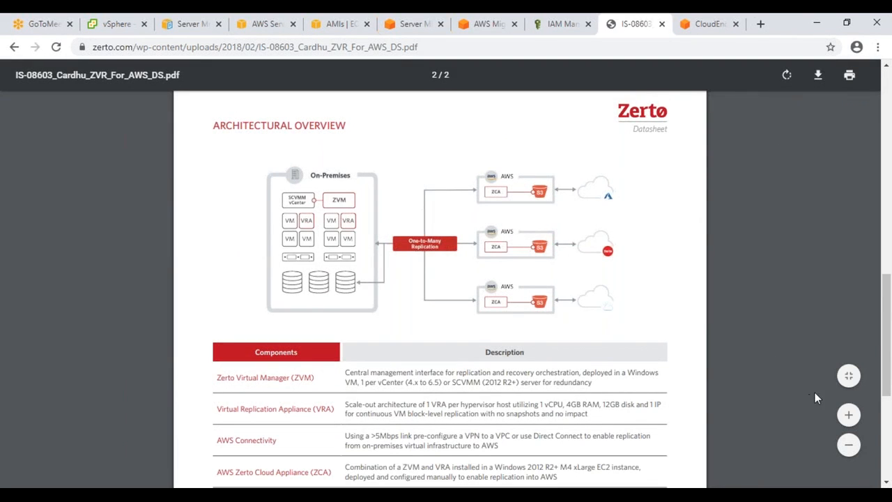
{"action": "left_click", "coordinate": [848, 415]}
{"action": "left_click", "coordinate": [848, 416]}
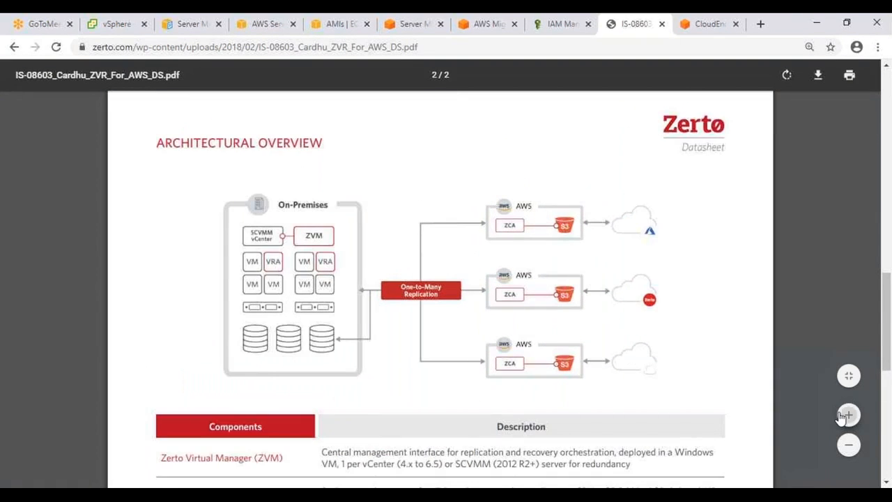
{"action": "left_click", "coordinate": [848, 415]}
{"action": "left_click", "coordinate": [843, 416]}
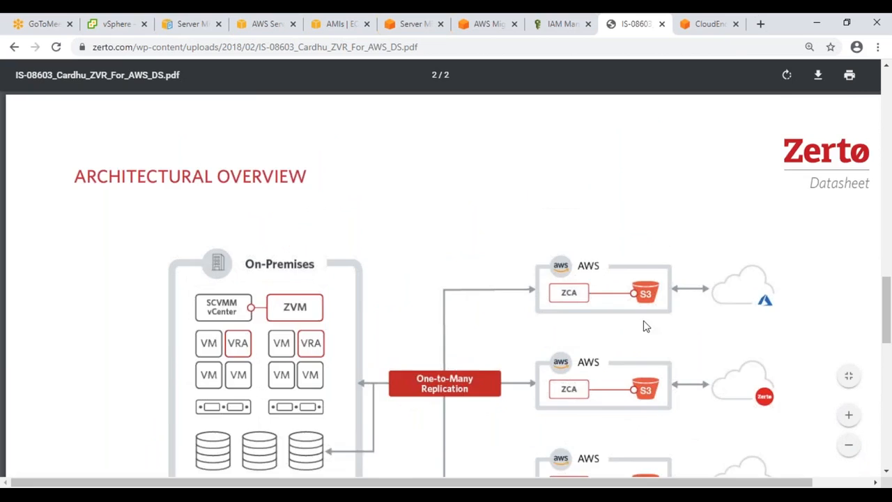
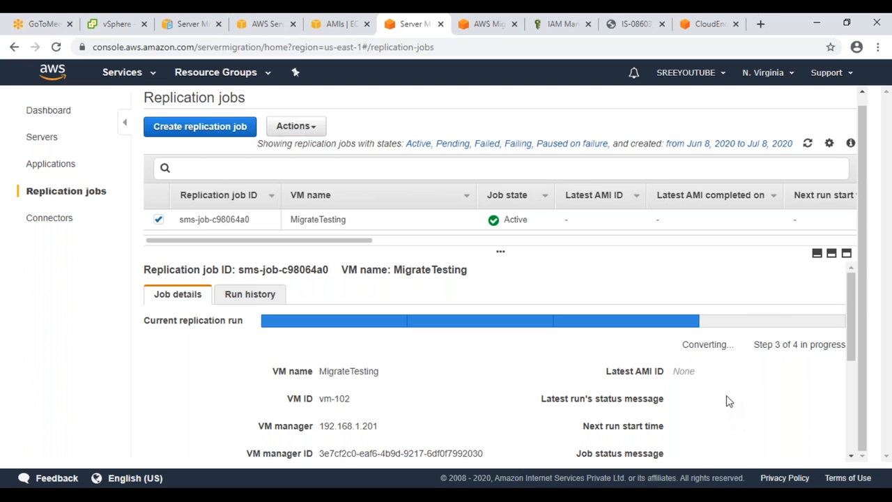
Step: Refresh the EC2 AMIs list twice to check for an image, then move to vSphere Client
{"action": "scroll", "coordinate": [728, 400], "scroll_direction": "down", "scroll_amount": 5}
{"action": "scroll", "coordinate": [728, 400], "scroll_direction": "up", "scroll_amount": 5}
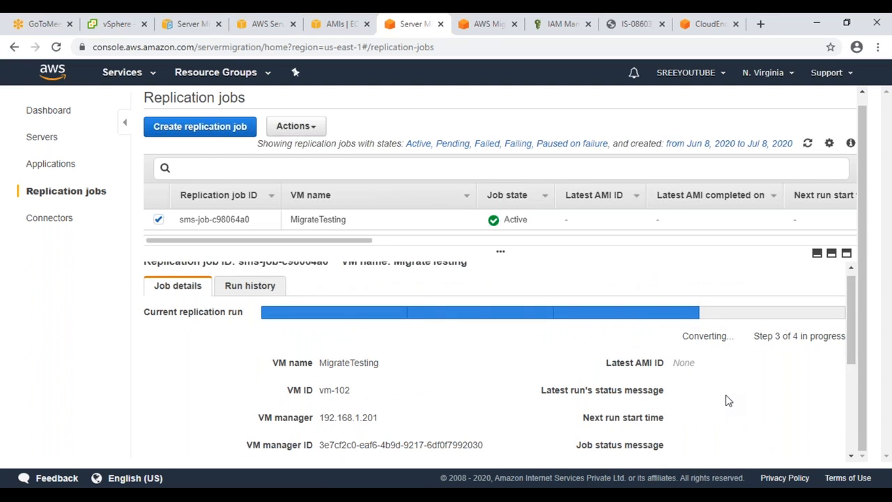
{"action": "left_click", "coordinate": [337, 26]}
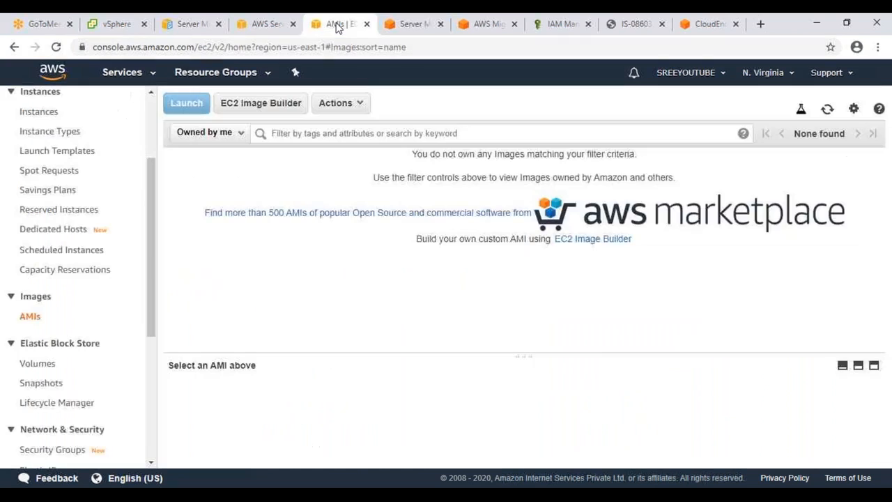
{"action": "left_click", "coordinate": [827, 110]}
{"action": "left_click", "coordinate": [827, 112]}
{"action": "left_click", "coordinate": [414, 26]}
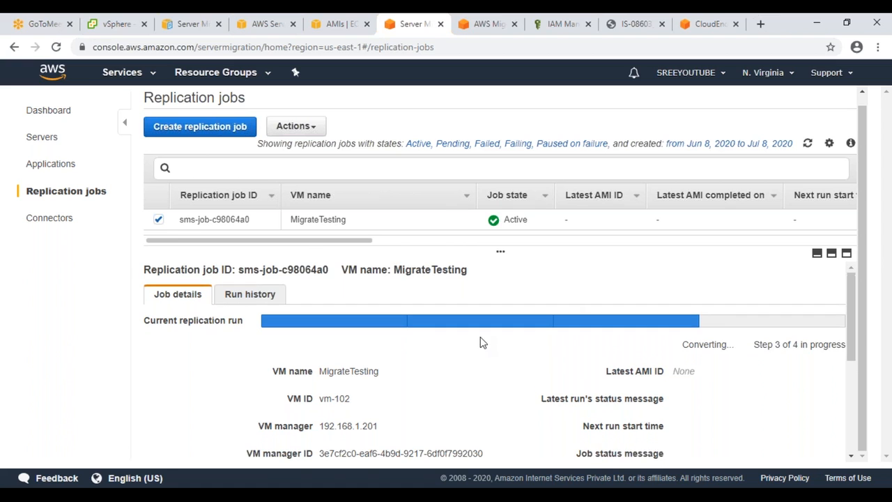
{"action": "left_click", "coordinate": [100, 23]}
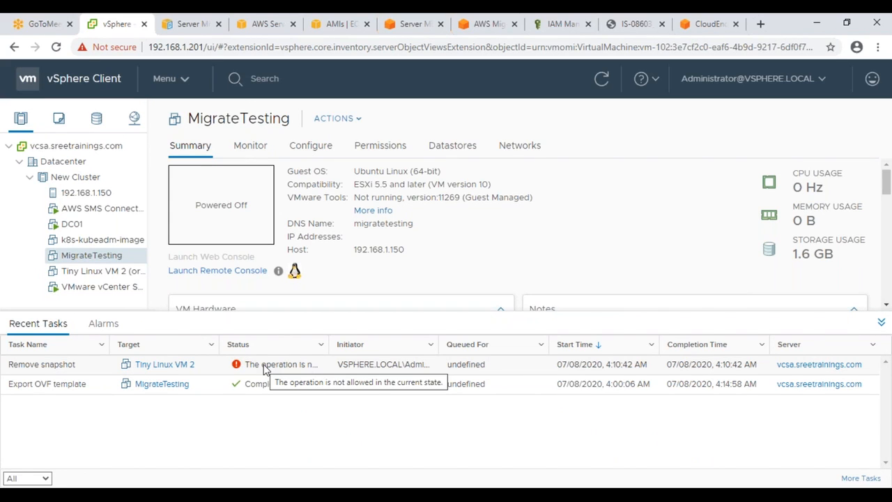
Step: Refresh vSphere and review MigrateTesting's AWS-created snapshot in the snapshot manager
{"action": "left_click", "coordinate": [602, 79]}
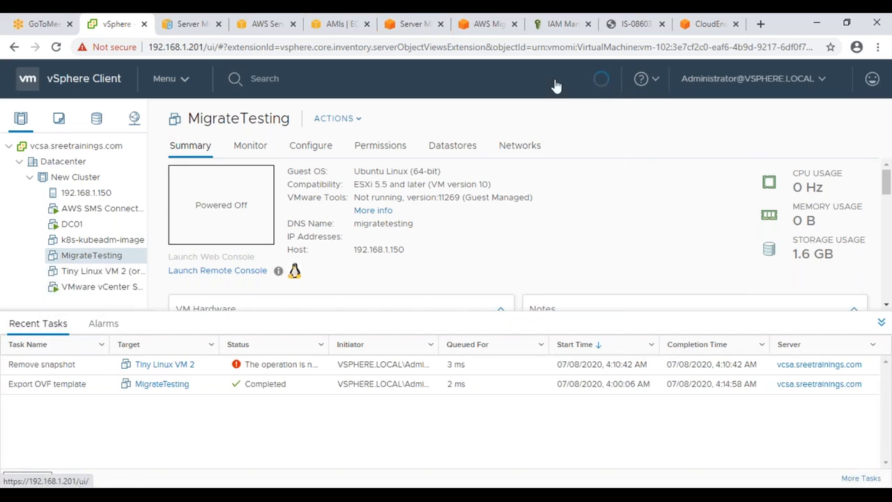
{"action": "right_click", "coordinate": [115, 255]}
{"action": "mouse_move", "coordinate": [167, 250]}
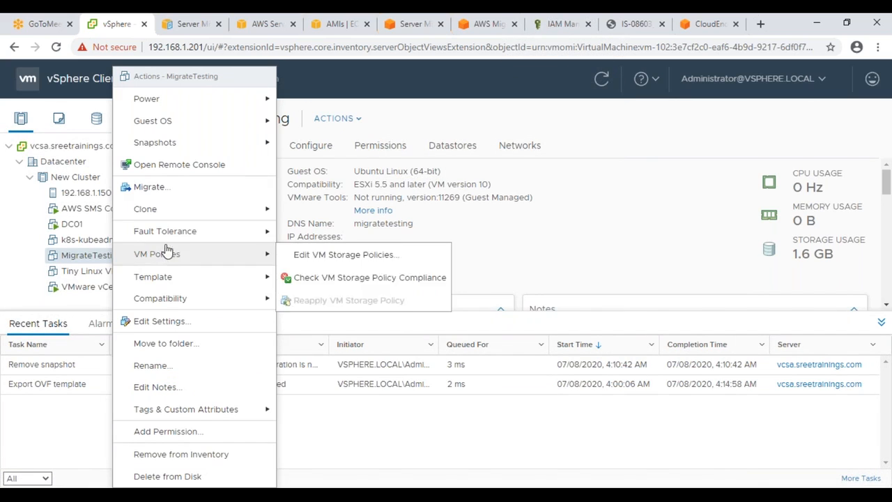
{"action": "mouse_move", "coordinate": [219, 145]}
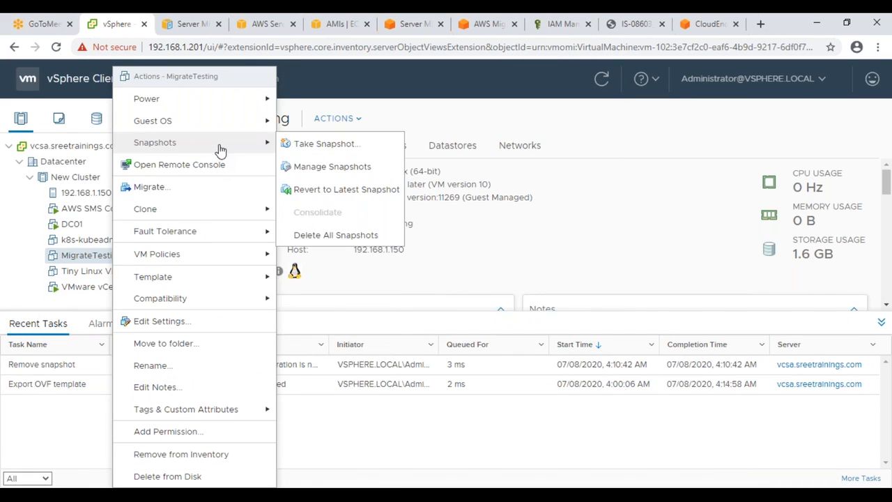
{"action": "left_click", "coordinate": [374, 169]}
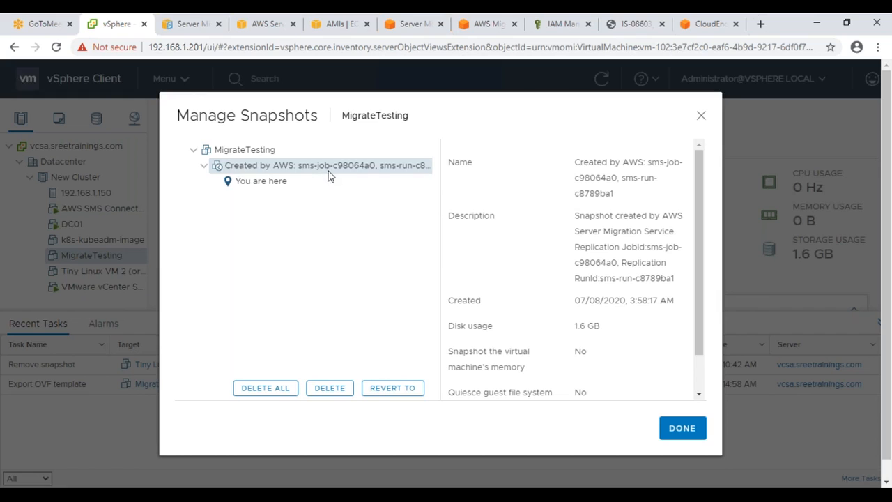
{"action": "left_click", "coordinate": [663, 428]}
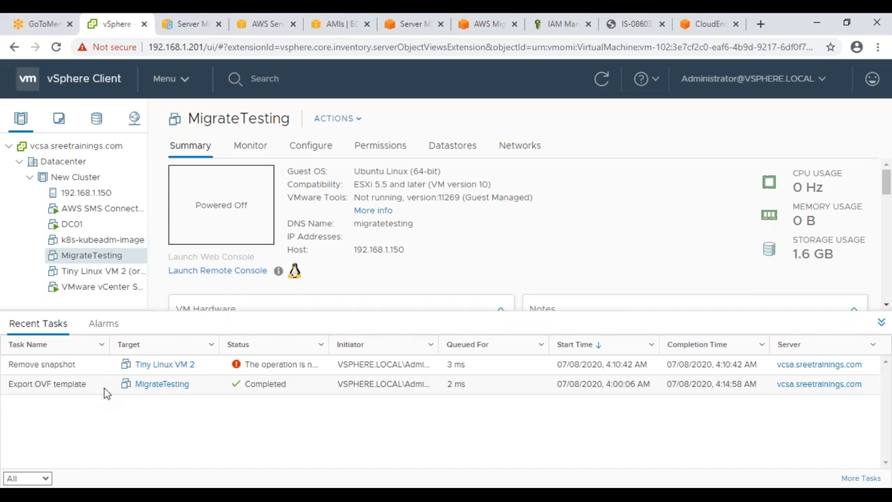
Step: Recheck MigrateTesting's snapshots once more, then return to the AWS AMIs page
{"action": "right_click", "coordinate": [115, 259]}
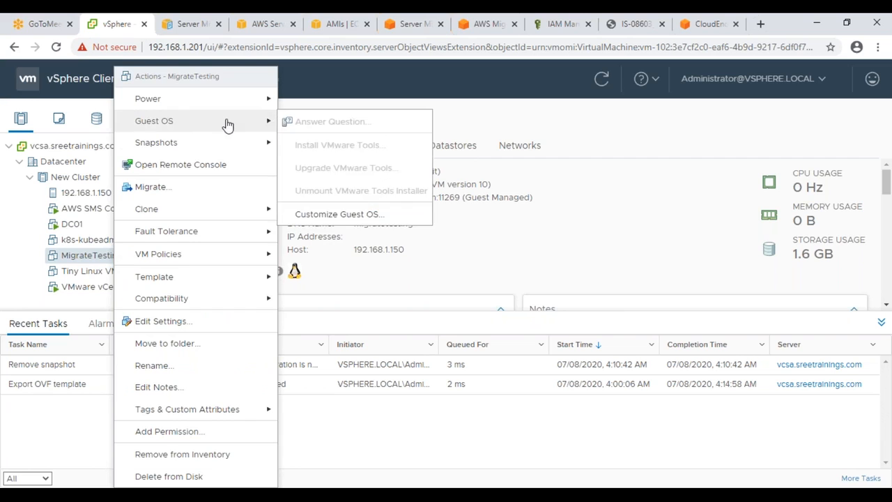
{"action": "mouse_move", "coordinate": [229, 144]}
{"action": "left_click", "coordinate": [363, 167]}
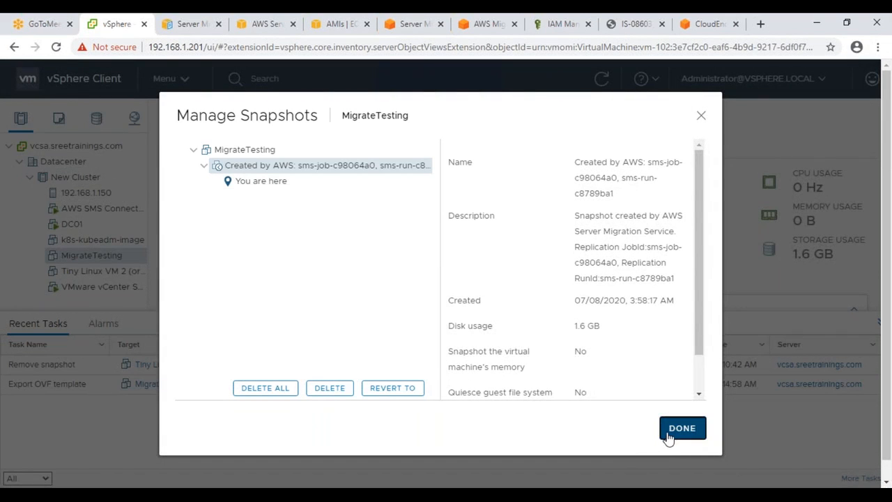
{"action": "left_click", "coordinate": [670, 433]}
{"action": "left_click", "coordinate": [326, 28]}
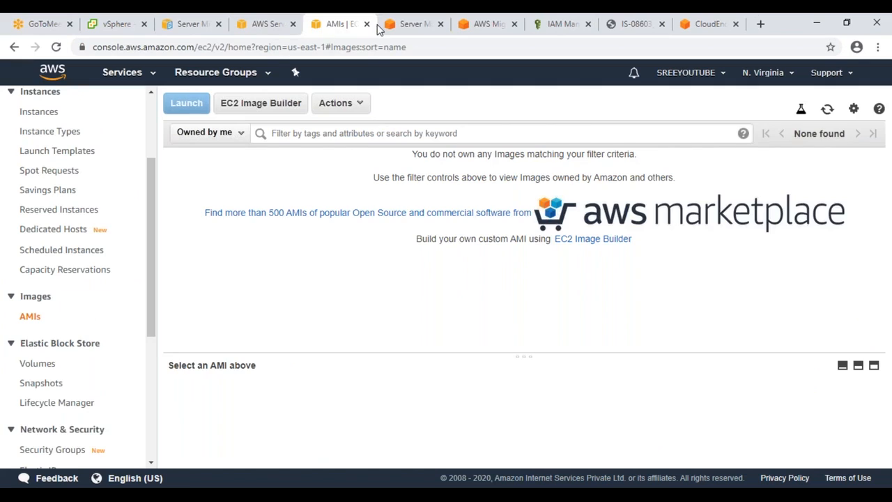
Step: Refresh and reselect the MigrateTesting job repeatedly, still converting at step 3 of 4, then open Services
{"action": "left_click", "coordinate": [381, 28]}
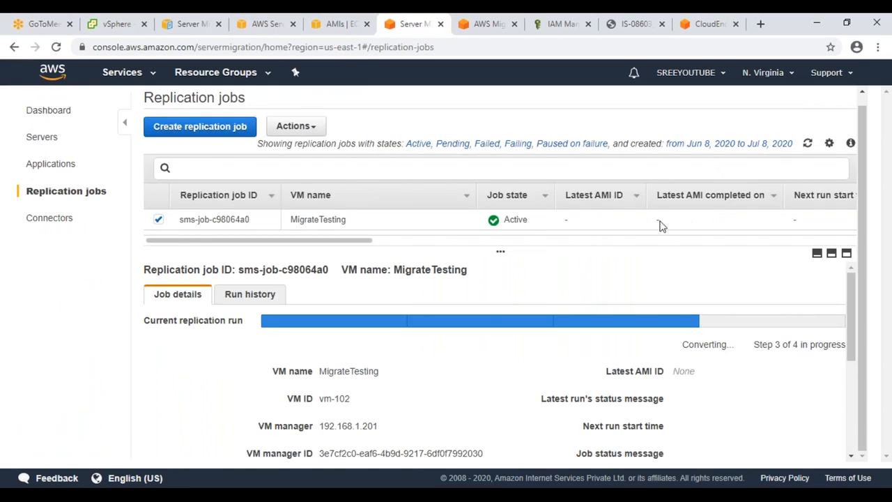
{"action": "left_click", "coordinate": [159, 221]}
{"action": "left_click", "coordinate": [159, 220]}
{"action": "left_click", "coordinate": [808, 143]}
{"action": "left_click", "coordinate": [159, 219]}
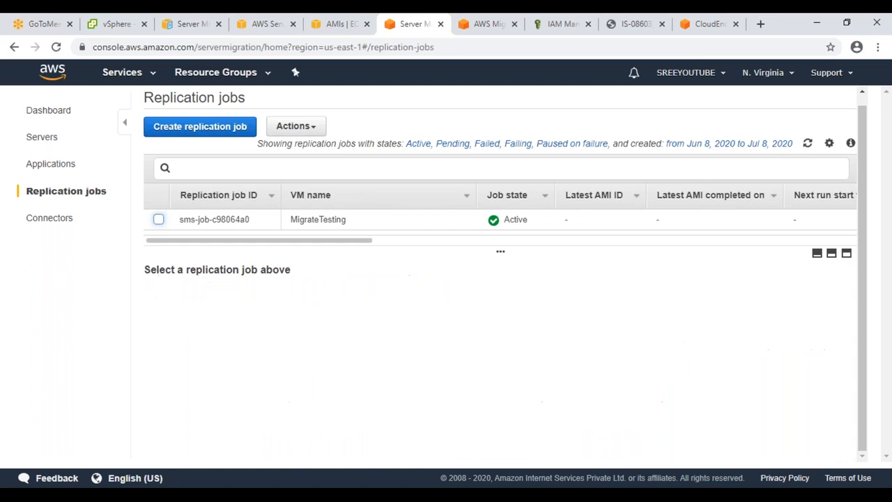
{"action": "left_click", "coordinate": [158, 219]}
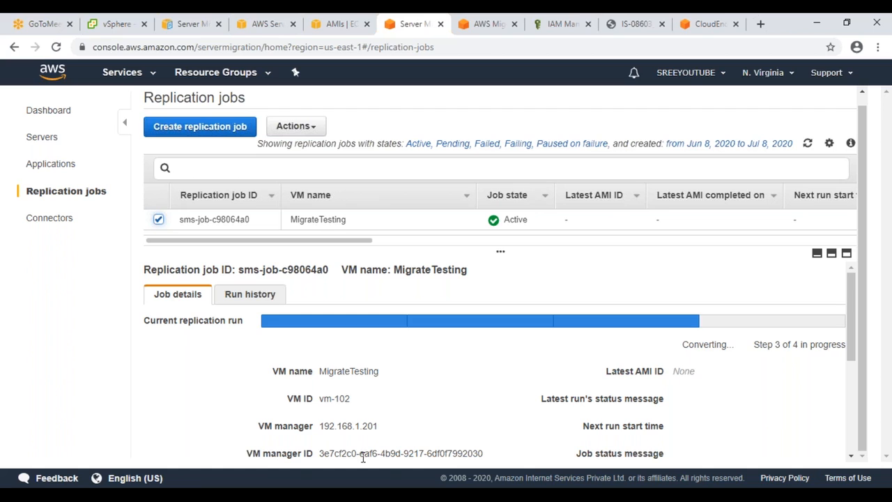
{"action": "left_click", "coordinate": [160, 221]}
{"action": "left_click", "coordinate": [160, 221]}
{"action": "left_click", "coordinate": [120, 74]}
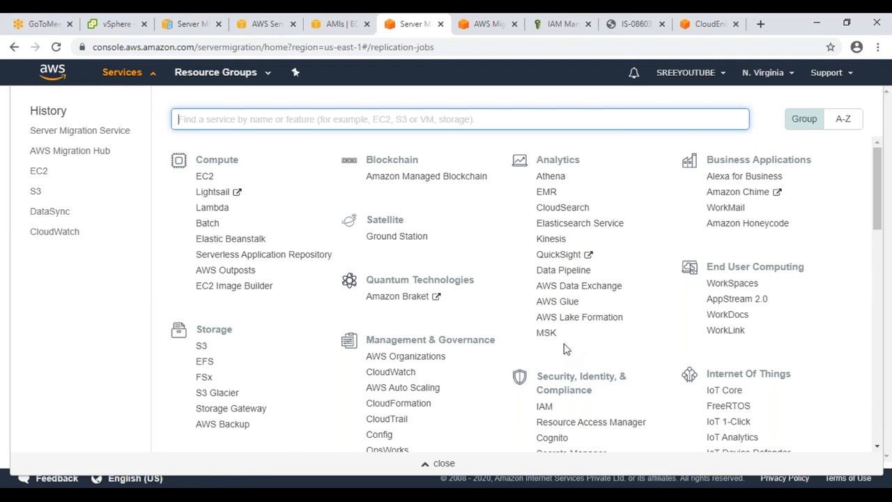
Step: Close the Services dropdown to return to the MigrateTesting replication job
{"action": "left_click_drag", "start_coordinate": [564, 337], "coordinate": [538, 192]}
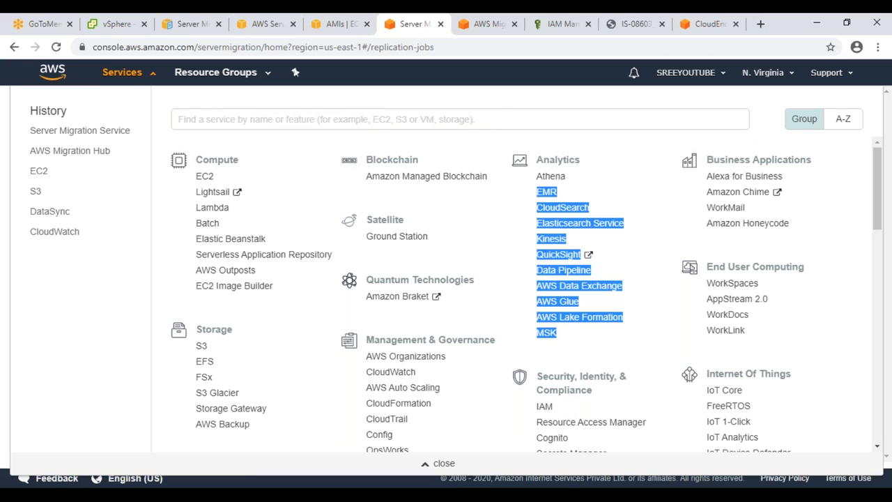
{"action": "left_click", "coordinate": [118, 74]}
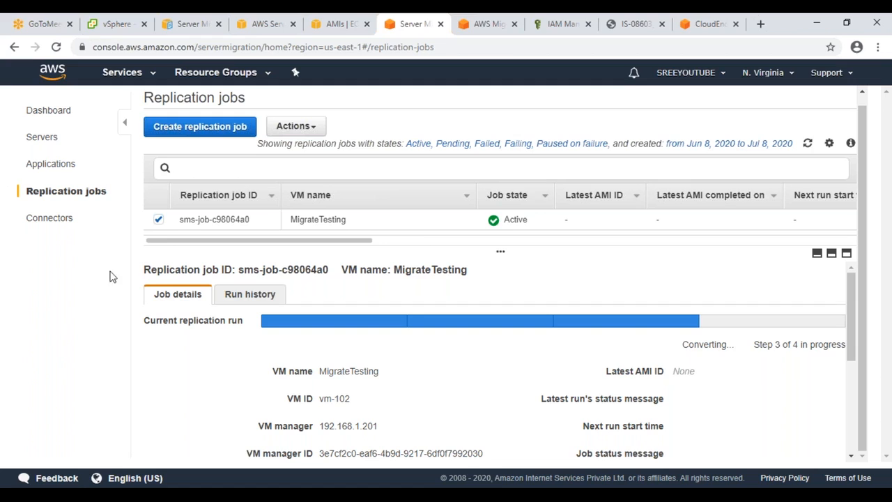
{"action": "left_click", "coordinate": [160, 220]}
{"action": "left_click", "coordinate": [159, 221]}
{"action": "left_click", "coordinate": [807, 143]}
{"action": "left_click", "coordinate": [806, 153]}
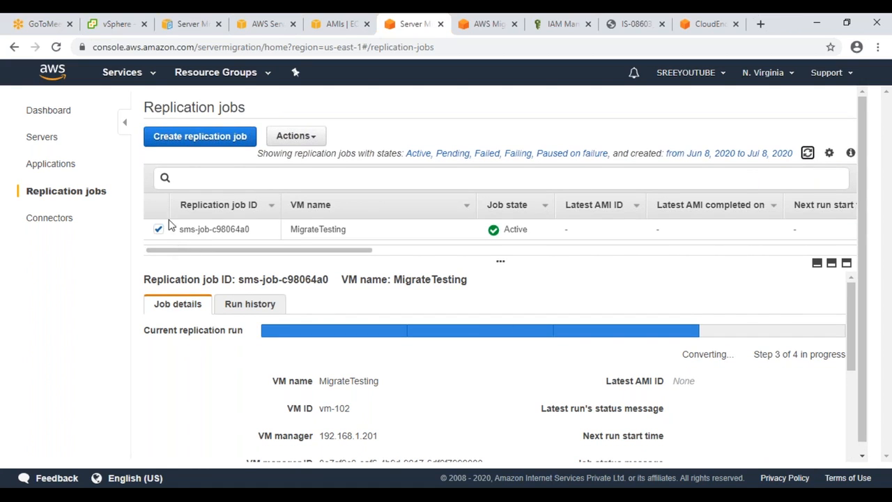
{"action": "left_click", "coordinate": [157, 230]}
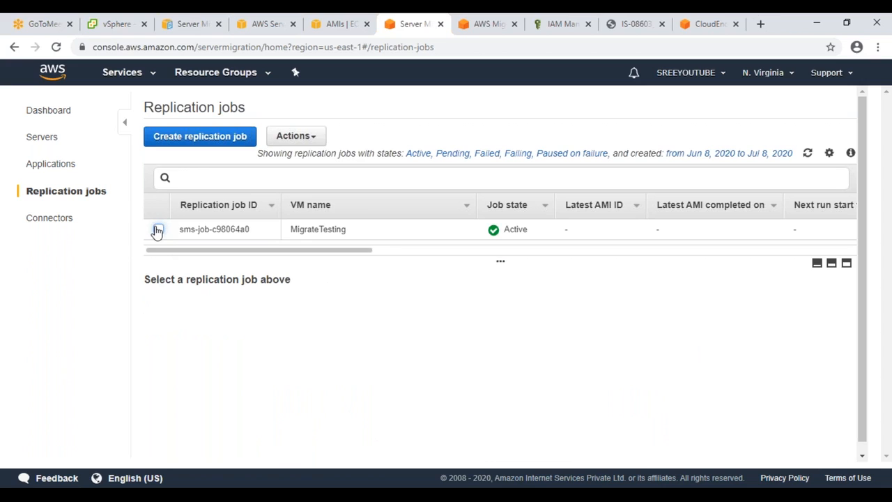
{"action": "left_click", "coordinate": [157, 230]}
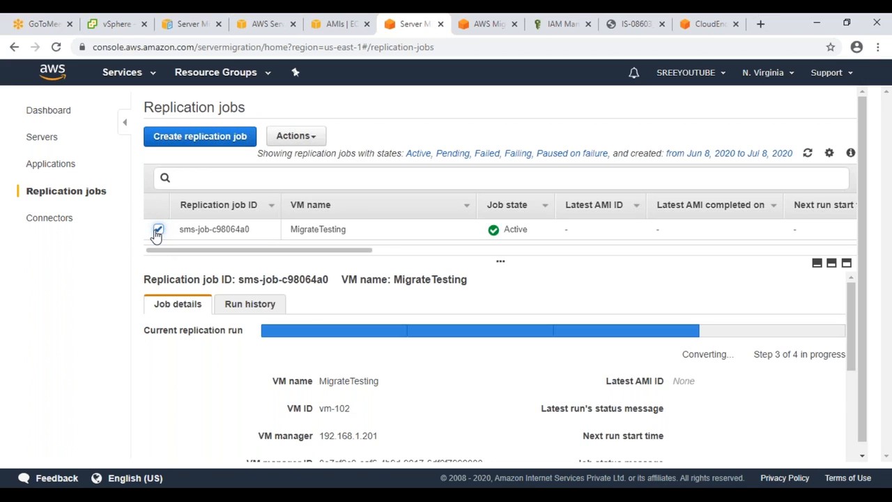
{"action": "left_click", "coordinate": [157, 231]}
{"action": "left_click", "coordinate": [158, 231]}
{"action": "left_click", "coordinate": [158, 230]}
{"action": "left_click", "coordinate": [158, 230]}
{"action": "left_click", "coordinate": [808, 154]}
{"action": "left_click", "coordinate": [807, 153]}
{"action": "left_click", "coordinate": [807, 153]}
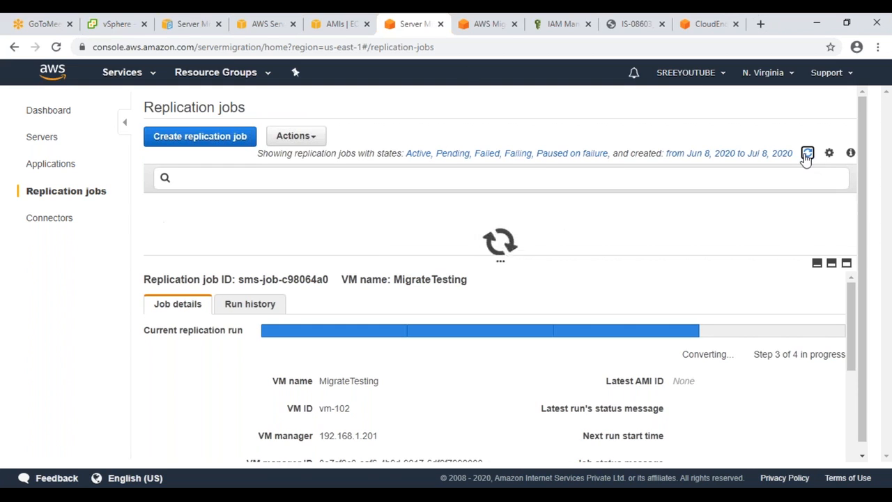
{"action": "left_click", "coordinate": [159, 229]}
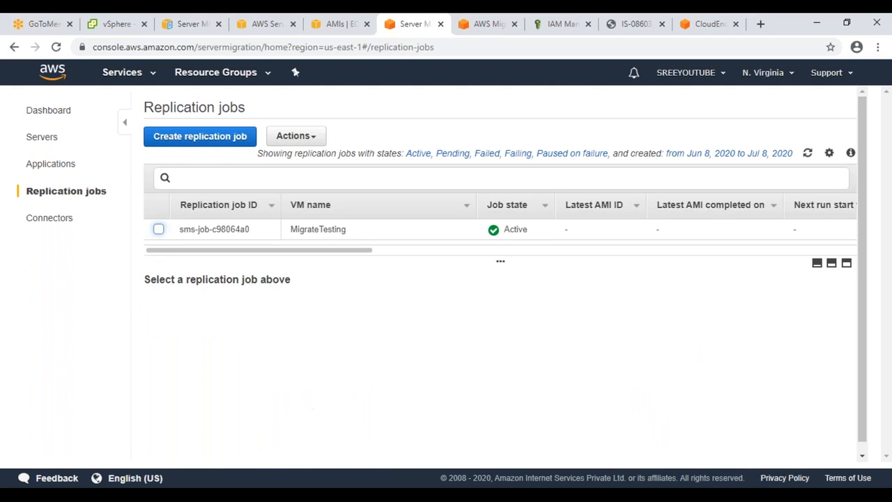
{"action": "left_click", "coordinate": [158, 229]}
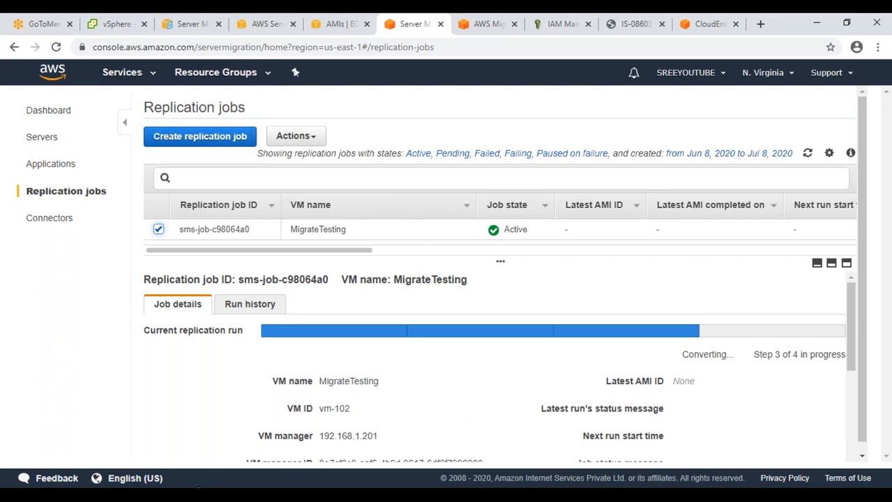
{"action": "right_click", "coordinate": [176, 496]}
Step: In a new private window, search Google for the trainer's YouTube channel by name
{"action": "left_click", "coordinate": [155, 399]}
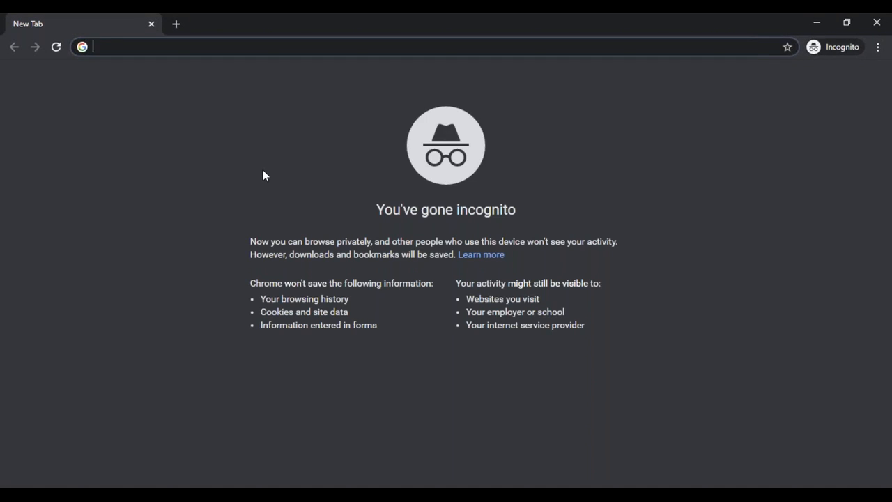
{"action": "type", "text": "youtube re"}
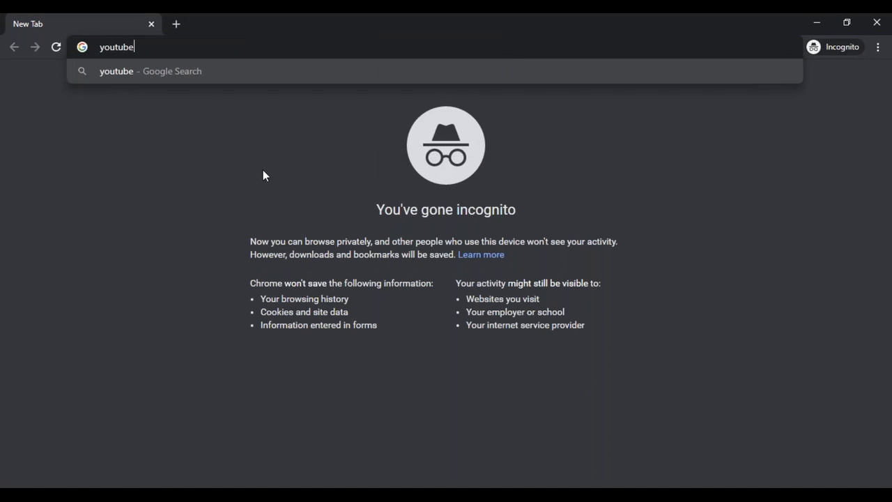
{"action": "key", "text": "BackSpace"}
{"action": "key", "text": "BackSpace"}
{"action": "type", "text": "sreehas"}
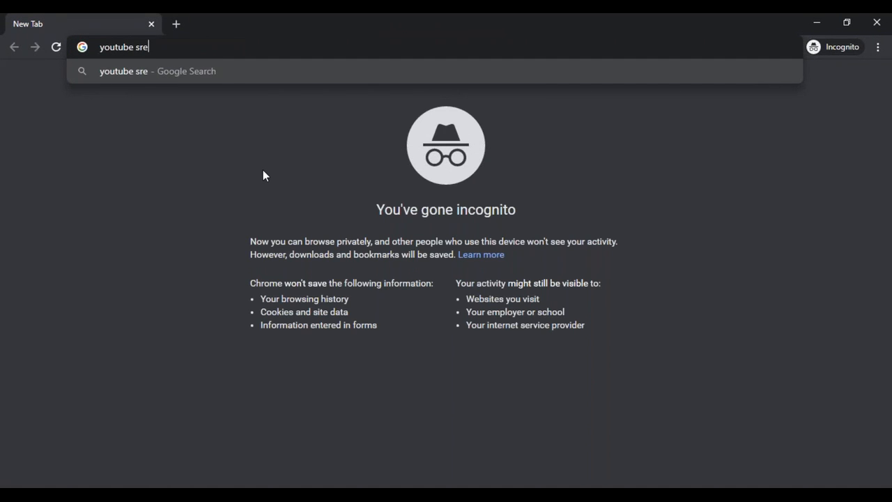
{"action": "key", "text": "BackSpace"}
{"action": "type", "text": "r"}
{"action": "key", "text": "BackSpace"}
{"action": "type", "text": "rshav"}
{"action": "key", "text": "BackSpace"}
{"action": "type", "text": "veerapalli"}
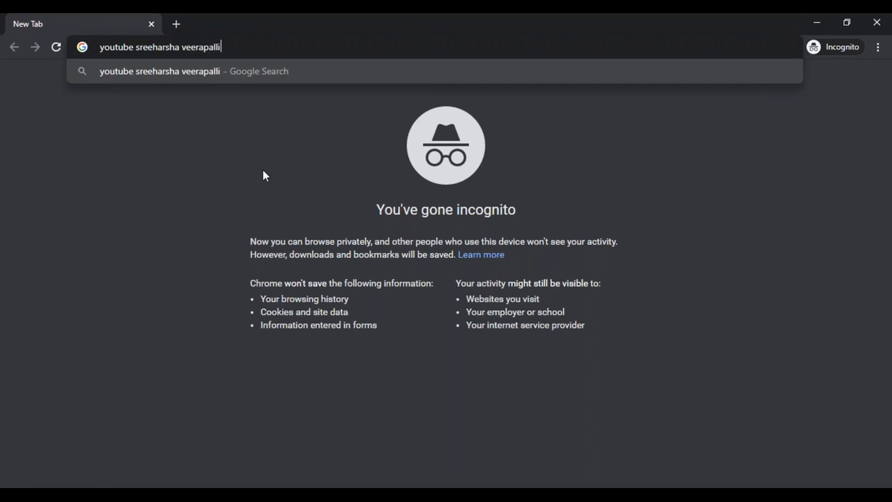
{"action": "key", "text": "Return"}
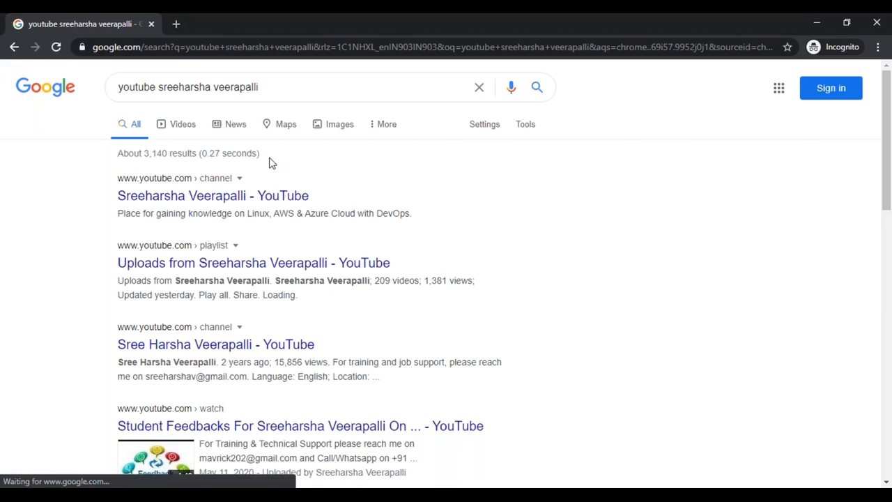
Step: Open the channel's Playlists and choose the Windows & VMware Training In Telugu playlist
{"action": "left_click", "coordinate": [271, 196]}
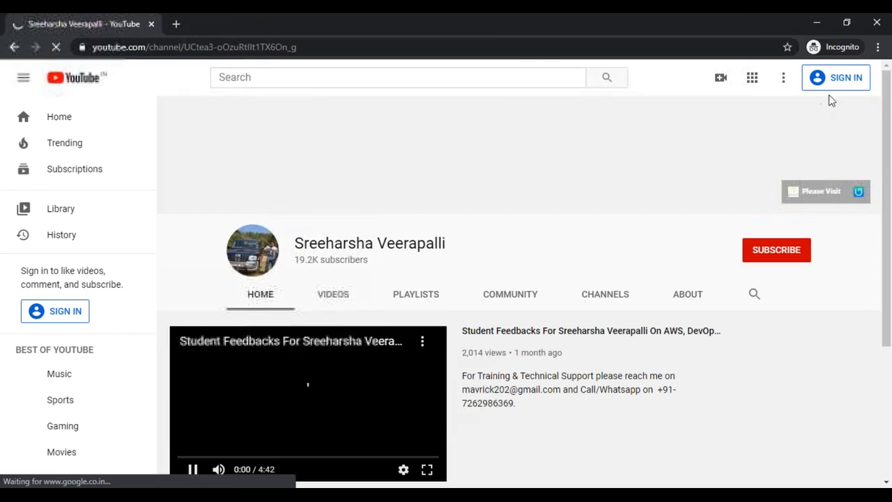
{"action": "left_click", "coordinate": [435, 296]}
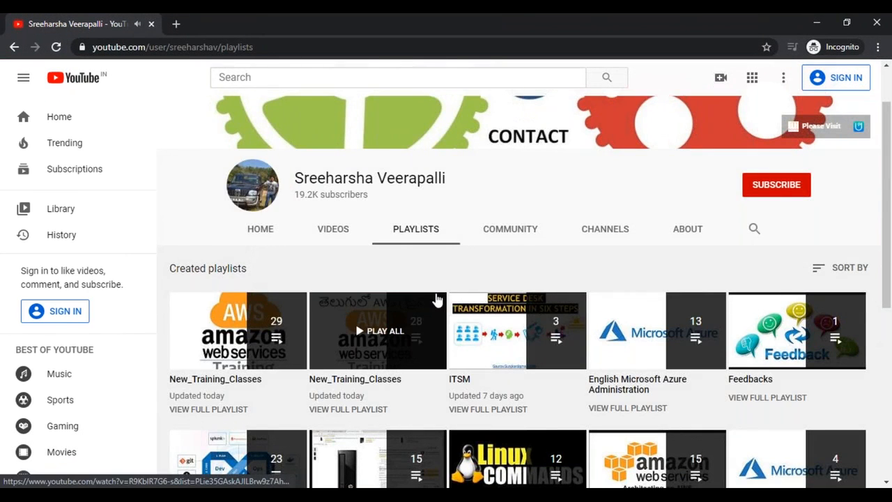
{"action": "scroll", "coordinate": [436, 299], "scroll_direction": "down", "scroll_amount": 1}
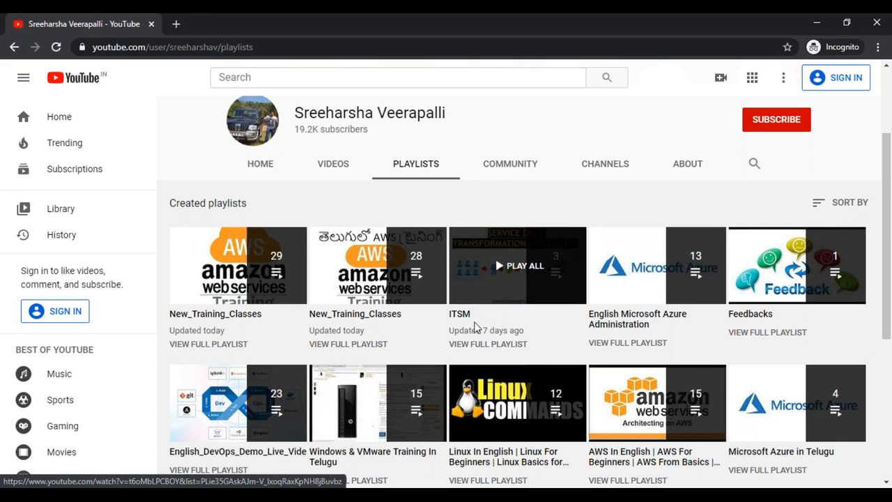
{"action": "scroll", "coordinate": [640, 305], "scroll_direction": "down", "scroll_amount": 1}
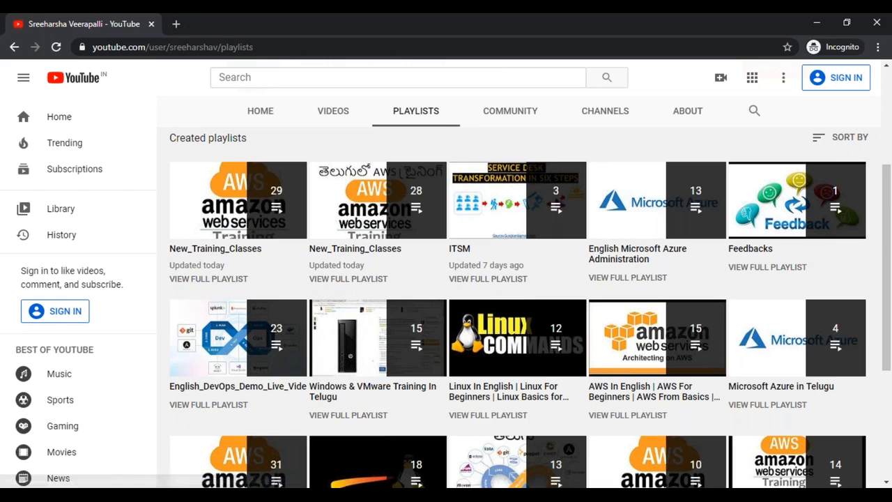
{"action": "scroll", "coordinate": [640, 304], "scroll_direction": "down", "scroll_amount": 1}
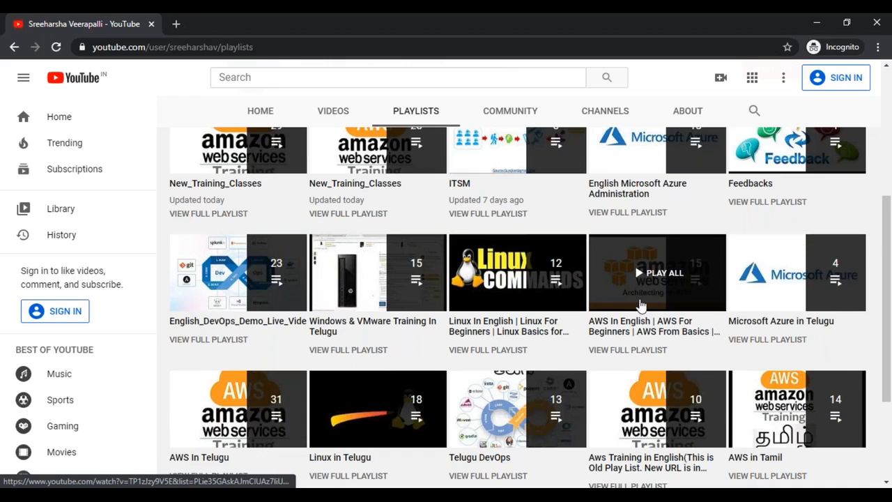
{"action": "left_click", "coordinate": [367, 352]}
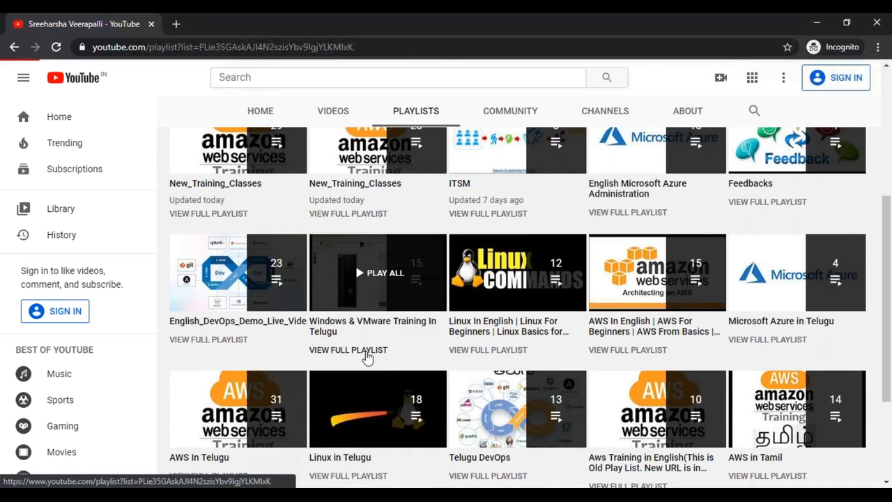
Step: Scroll through the Windows & VMware Training In Telugu playlist's videos
{"action": "scroll", "coordinate": [607, 225], "scroll_direction": "down", "scroll_amount": 3}
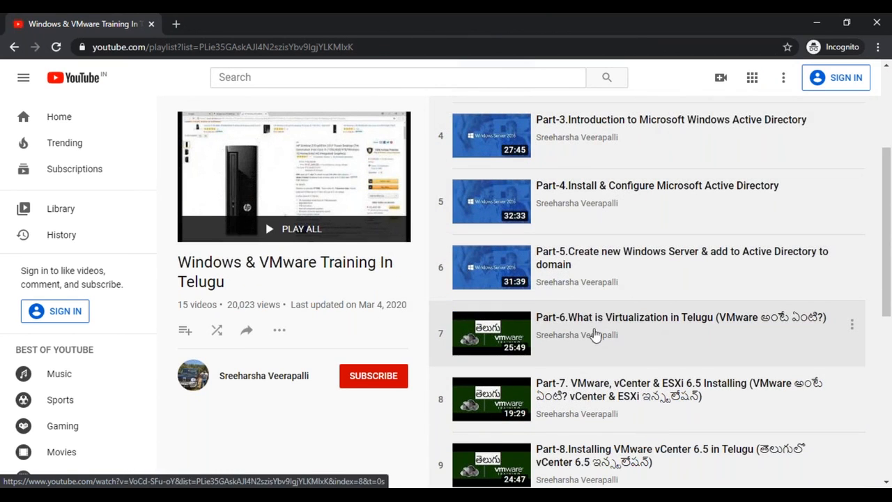
{"action": "scroll", "coordinate": [611, 338], "scroll_direction": "down", "scroll_amount": 1}
{"action": "scroll", "coordinate": [611, 336], "scroll_direction": "down", "scroll_amount": 4}
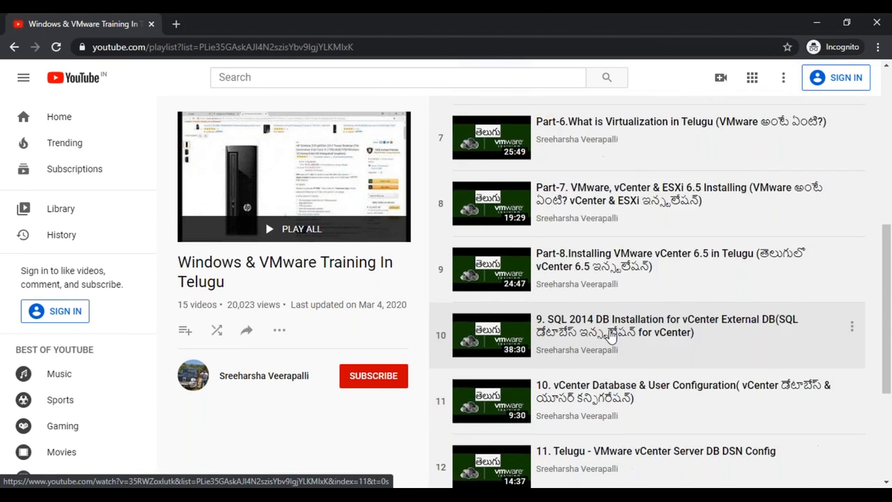
{"action": "scroll", "coordinate": [611, 337], "scroll_direction": "down", "scroll_amount": 1}
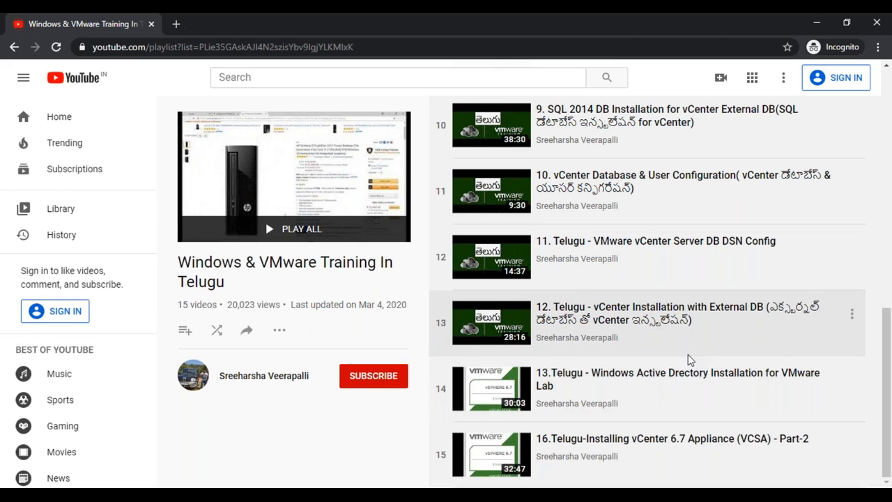
{"action": "scroll", "coordinate": [688, 355], "scroll_direction": "up", "scroll_amount": 9}
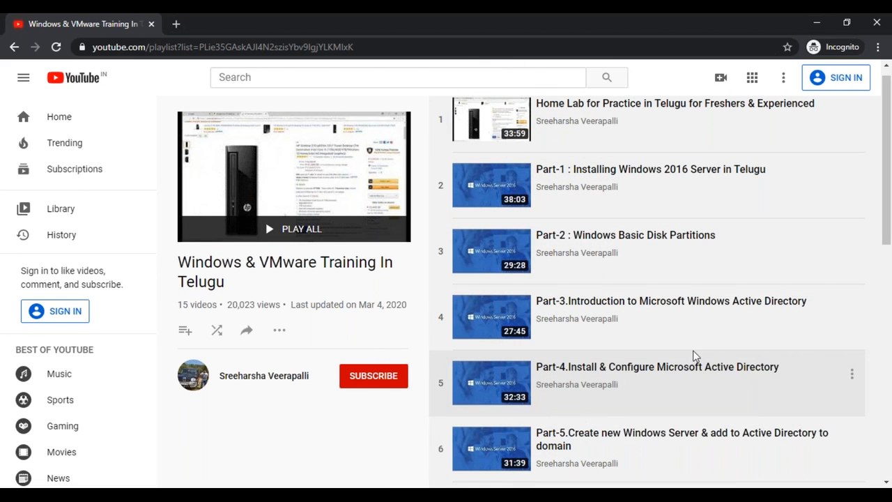
Step: Switch back to the Chrome window showing the AWS replication jobs
{"action": "key", "text": "alt+Tab"}
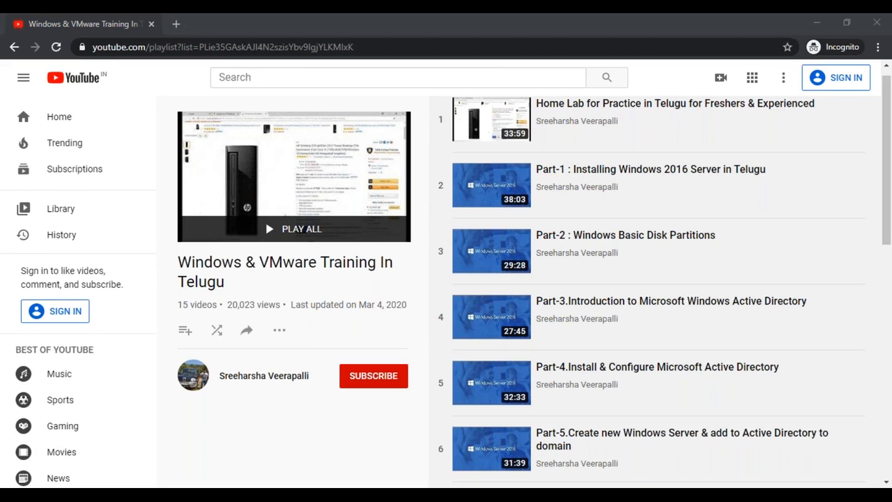
{"action": "mouse_move", "coordinate": [176, 495]}
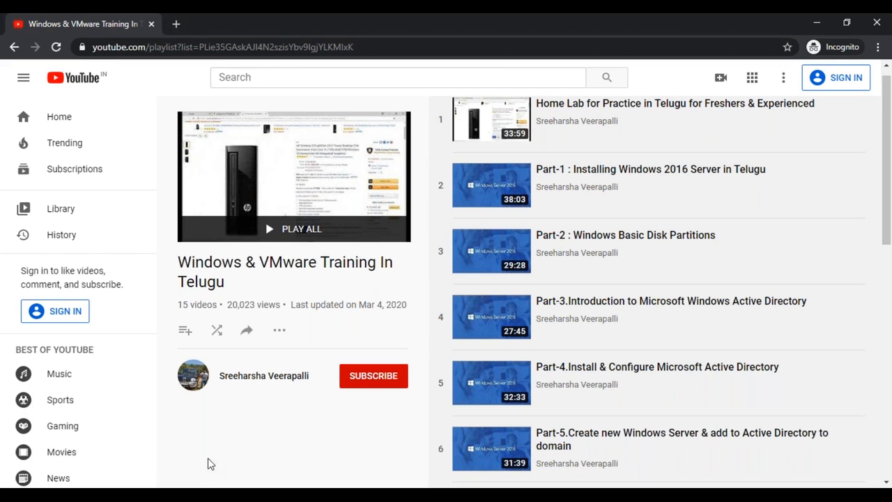
{"action": "left_click", "coordinate": [105, 446]}
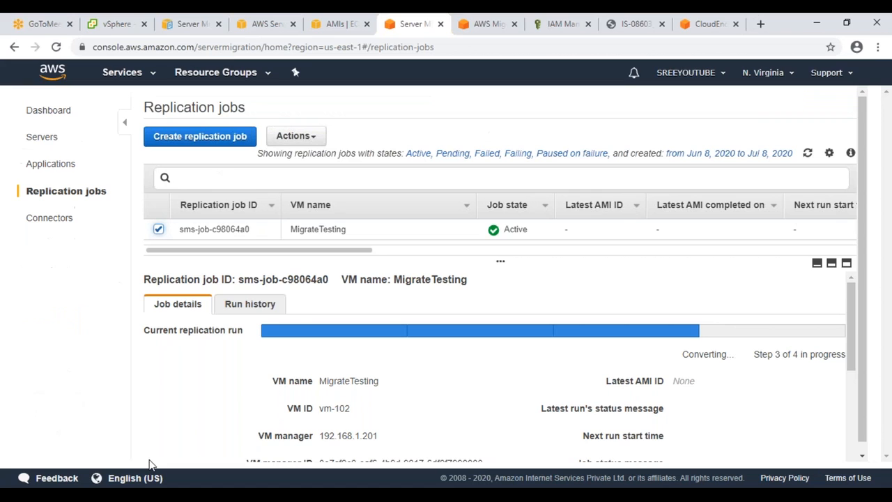
{"action": "left_click", "coordinate": [160, 232]}
{"action": "left_click", "coordinate": [160, 232]}
{"action": "left_click", "coordinate": [807, 154]}
{"action": "left_click", "coordinate": [806, 153]}
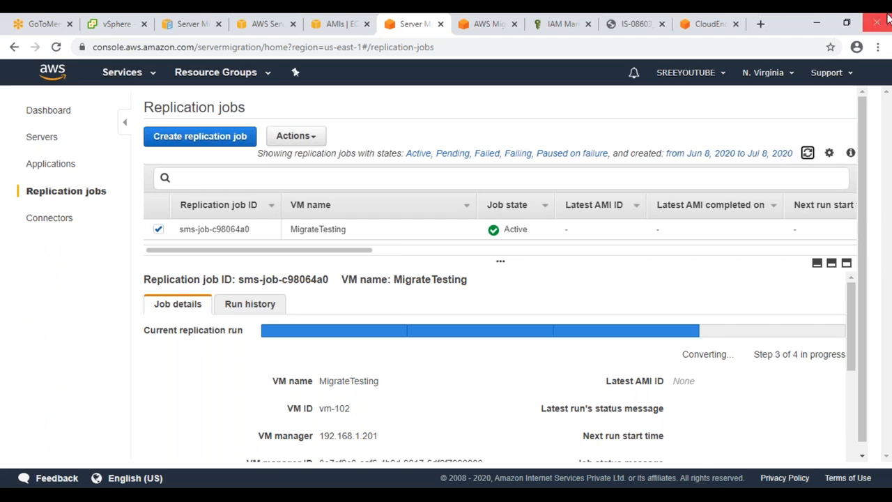
Step: Google 'vmware tanzu' and open the VMware Tanzu Portfolio result in a background tab
{"action": "left_click", "coordinate": [630, 26]}
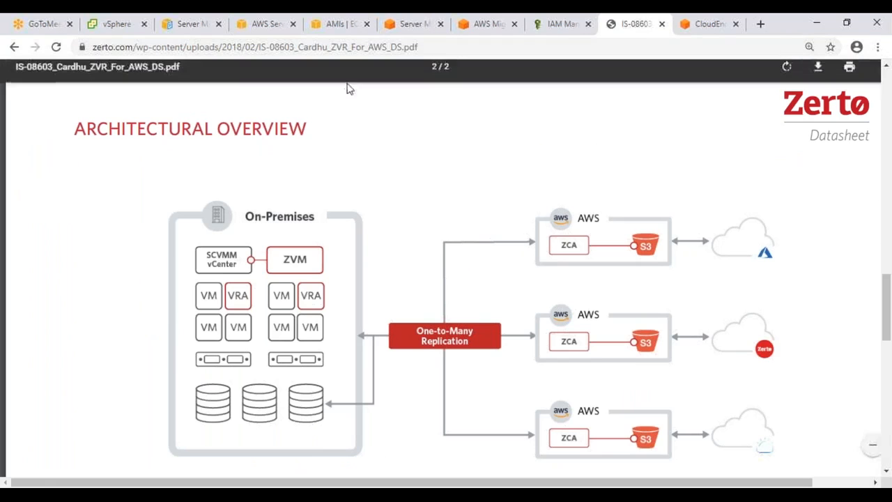
{"action": "left_click", "coordinate": [367, 44]}
{"action": "type", "text": "go"}
{"action": "key", "text": "Return"}
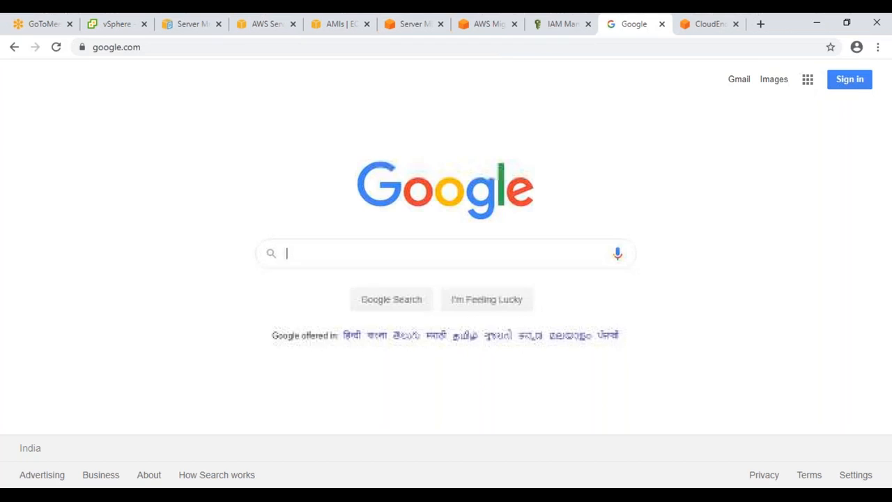
{"action": "type", "text": "vmware tanzu"}
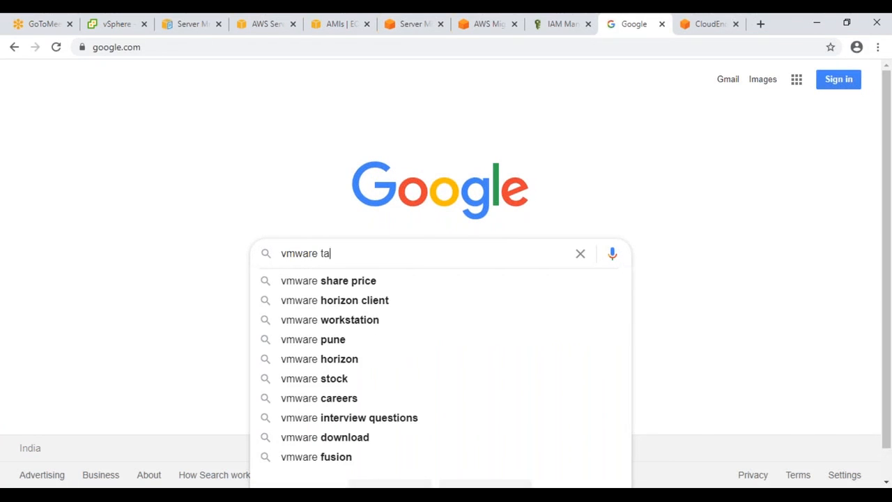
{"action": "key", "text": "Return"}
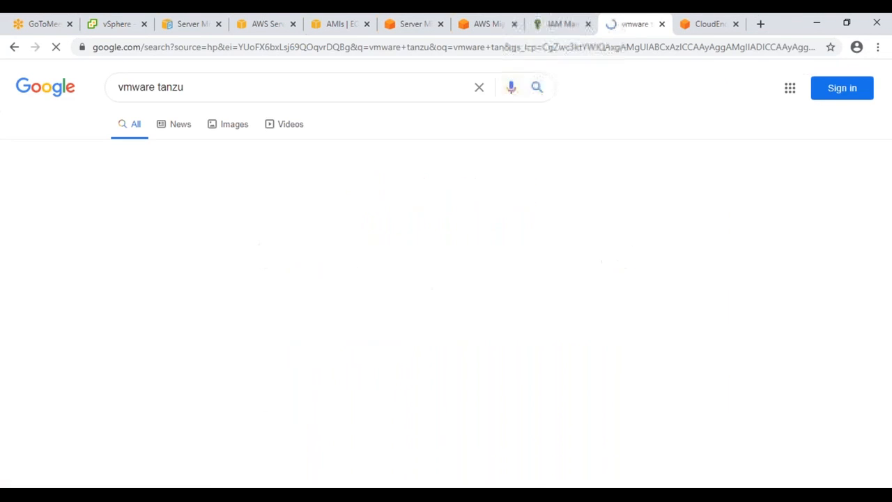
{"action": "middle_click", "coordinate": [143, 202]}
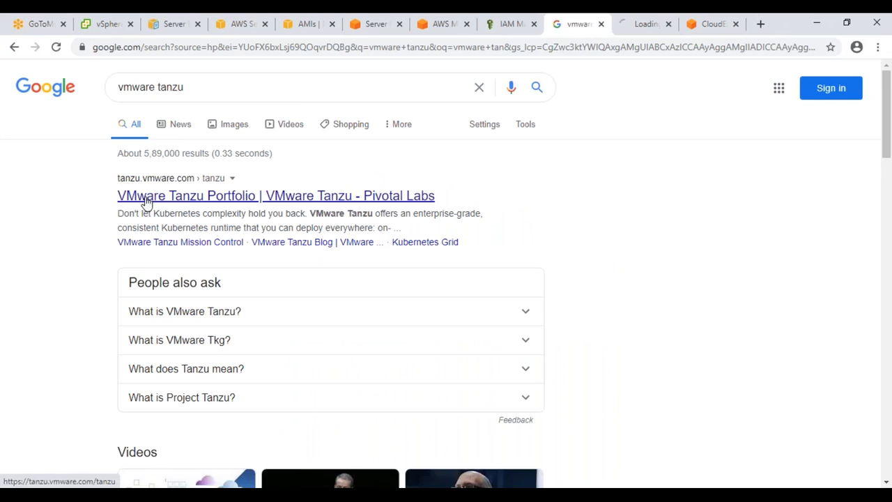
Step: View the VMware Tanzu Portfolio page on tanzu.vmware.com and its Products menu
{"action": "left_click", "coordinate": [651, 31]}
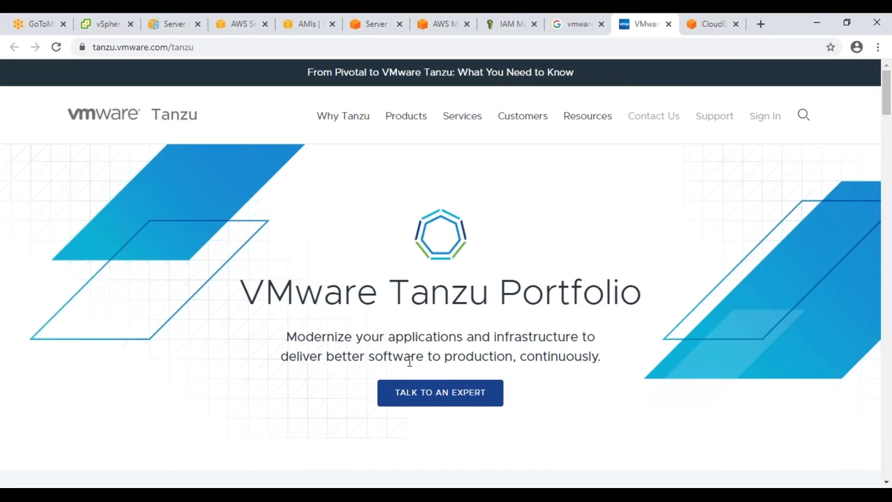
{"action": "mouse_move", "coordinate": [408, 122]}
Step: Reload the SMS replication jobs and reselect MigrateTesting to refresh its details
{"action": "left_click", "coordinate": [423, 29]}
{"action": "left_click", "coordinate": [377, 24]}
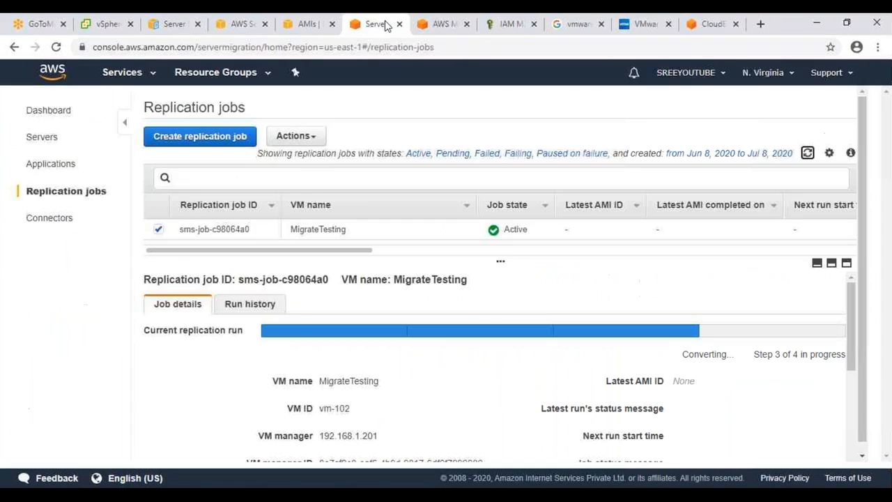
{"action": "left_click", "coordinate": [807, 152]}
{"action": "left_click", "coordinate": [157, 229]}
{"action": "left_click", "coordinate": [156, 230]}
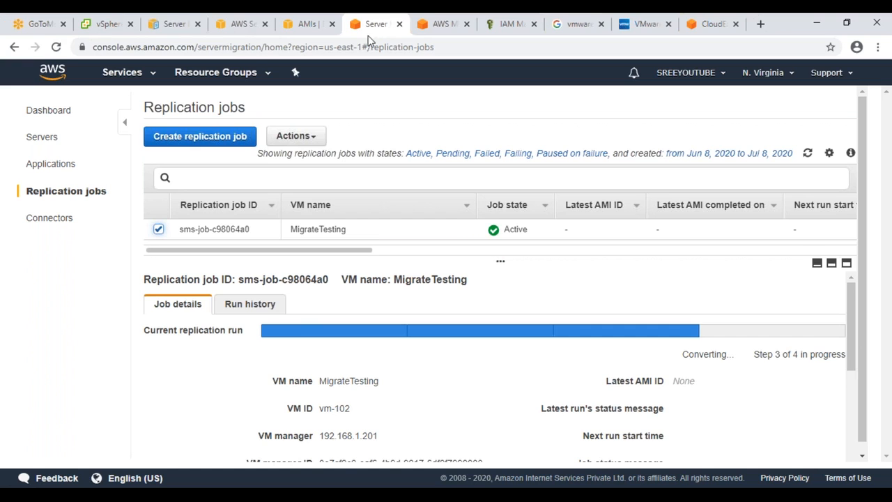
Step: Recheck the AMIs, IAM and Migration Hub pages, then reload the replication jobs twice
{"action": "left_click", "coordinate": [310, 24]}
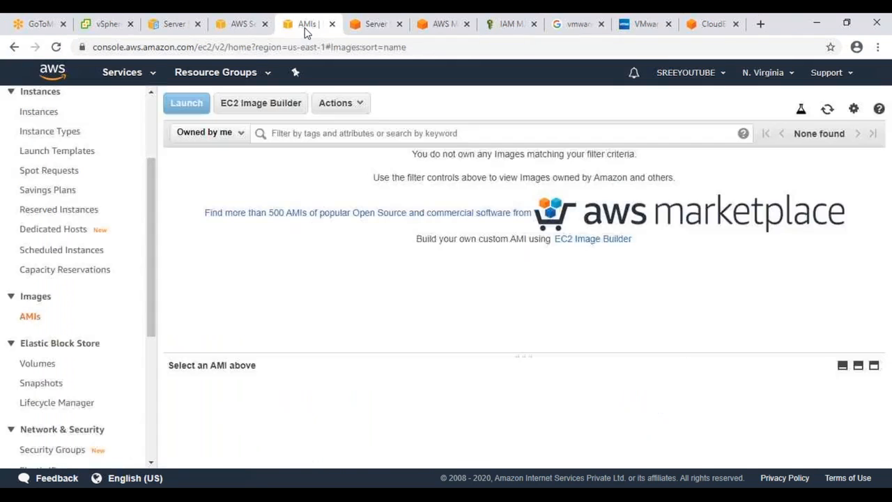
{"action": "left_click", "coordinate": [827, 110]}
{"action": "left_click", "coordinate": [488, 26]}
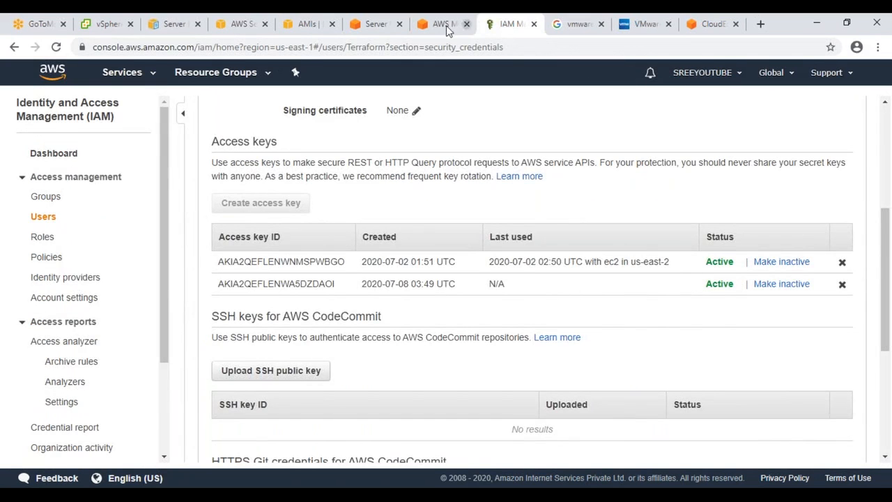
{"action": "left_click", "coordinate": [438, 28]}
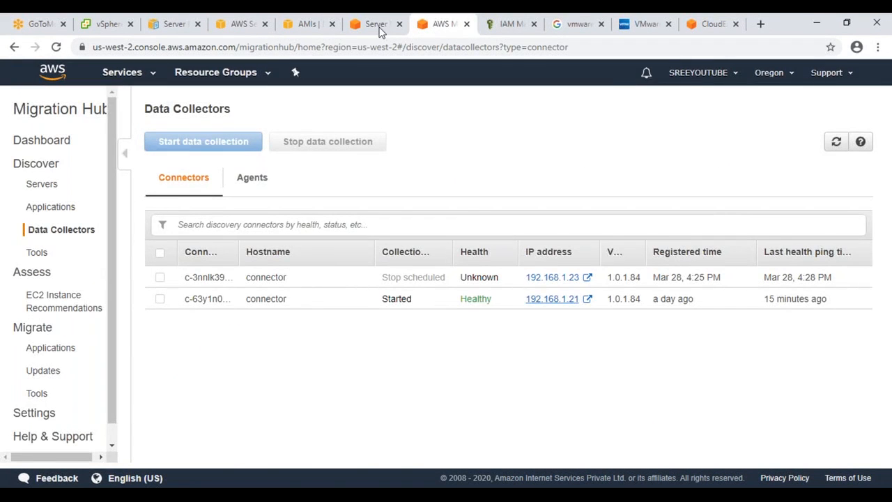
{"action": "left_click", "coordinate": [377, 25]}
{"action": "left_click", "coordinate": [807, 153]}
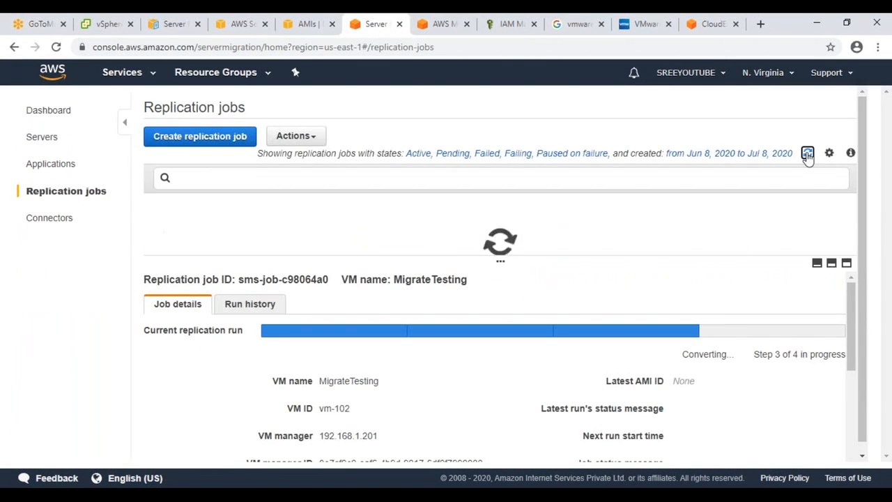
{"action": "left_click", "coordinate": [806, 153]}
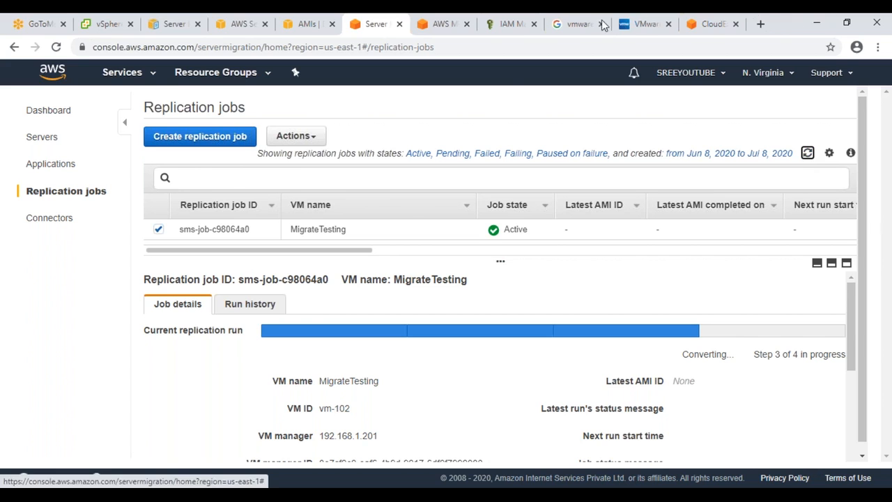
Step: Search Google Images for 'vmware gsx' and open the VMware GSX Server 3 Virtual Machine Guide
{"action": "left_click", "coordinate": [576, 24]}
{"action": "double_click", "coordinate": [200, 88]}
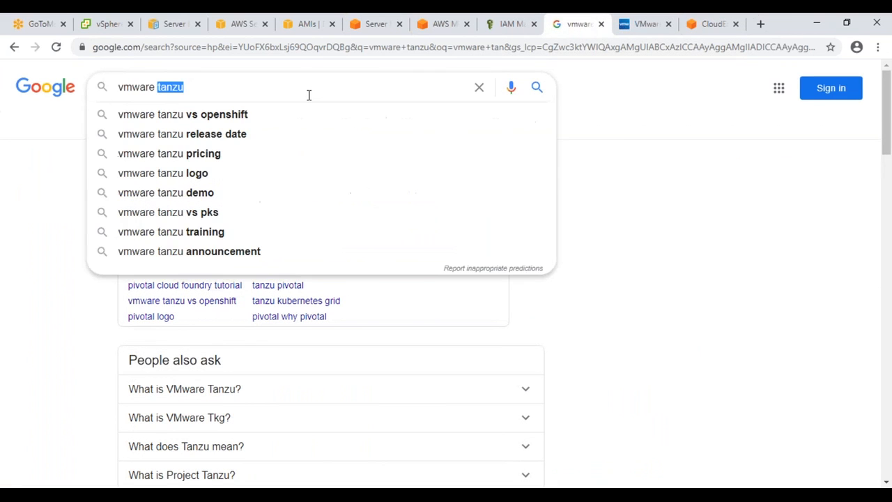
{"action": "type", "text": "gsx"}
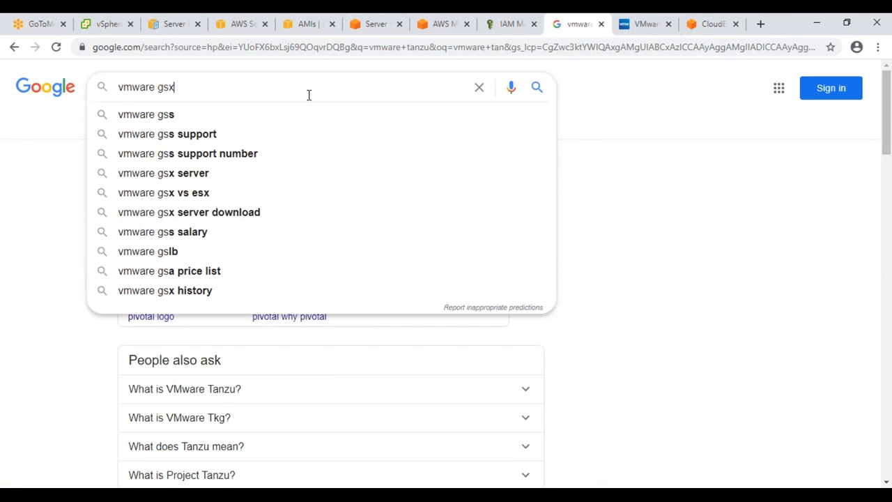
{"action": "key", "text": "Return"}
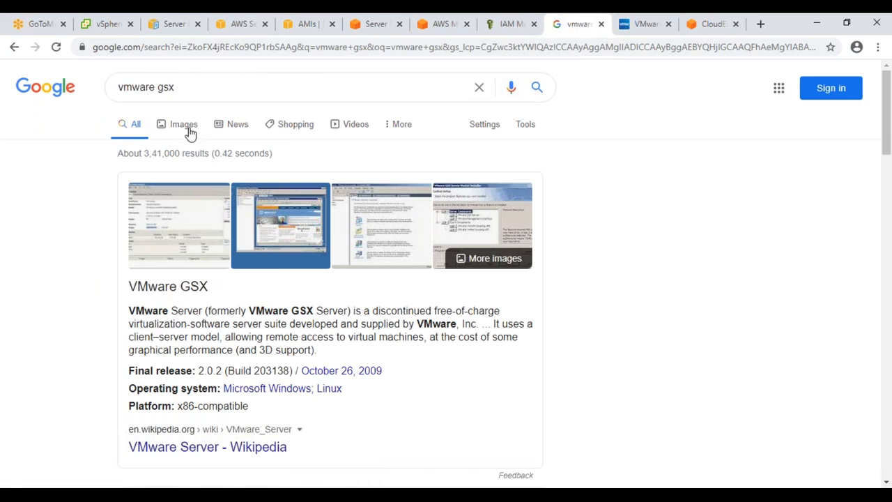
{"action": "left_click", "coordinate": [190, 129]}
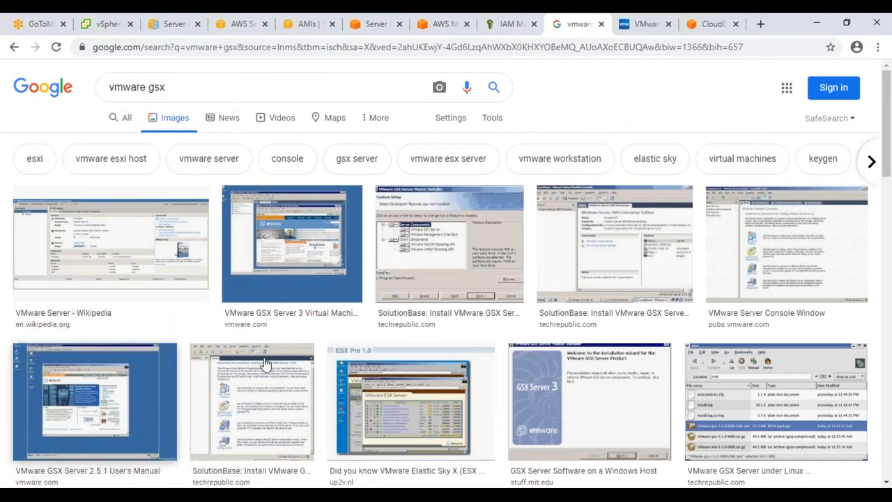
{"action": "left_click", "coordinate": [288, 241]}
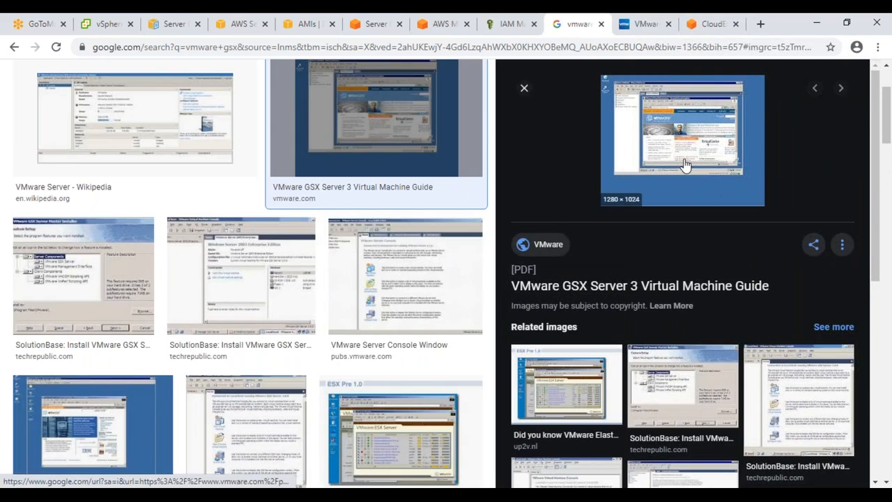
{"action": "left_click", "coordinate": [683, 164]}
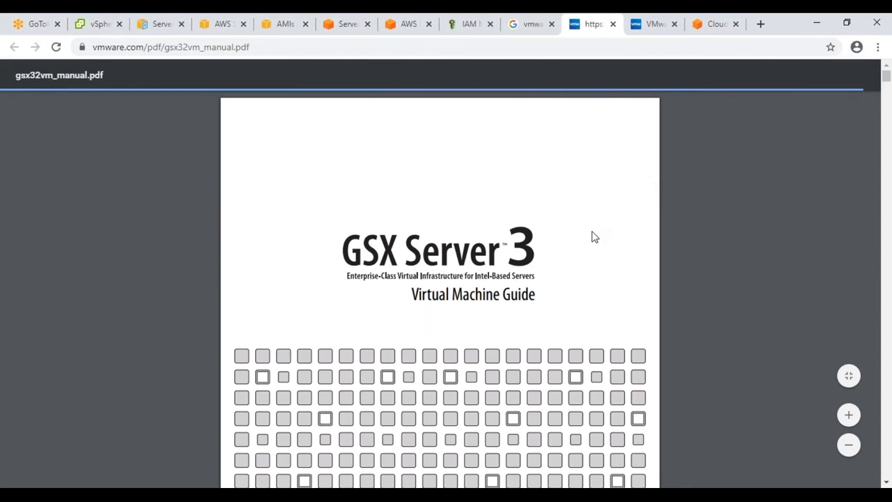
Step: Read back and forth through the GSX Server 3 guide in gsx32vm_manual.pdf
{"action": "scroll", "coordinate": [562, 293], "scroll_direction": "down", "scroll_amount": 10}
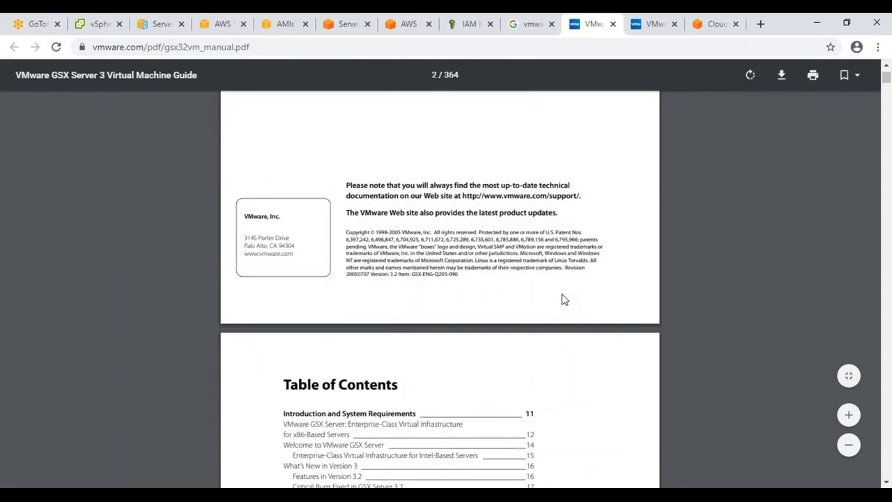
{"action": "scroll", "coordinate": [562, 294], "scroll_direction": "down", "scroll_amount": 10}
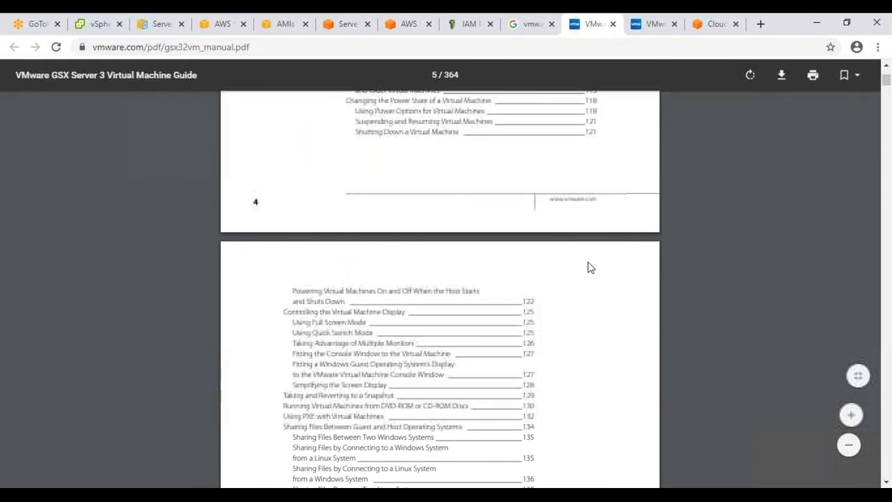
{"action": "scroll", "coordinate": [587, 264], "scroll_direction": "up", "scroll_amount": 15}
{"action": "scroll", "coordinate": [439, 279], "scroll_direction": "up", "scroll_amount": 4}
{"action": "scroll", "coordinate": [439, 279], "scroll_direction": "down", "scroll_amount": 8}
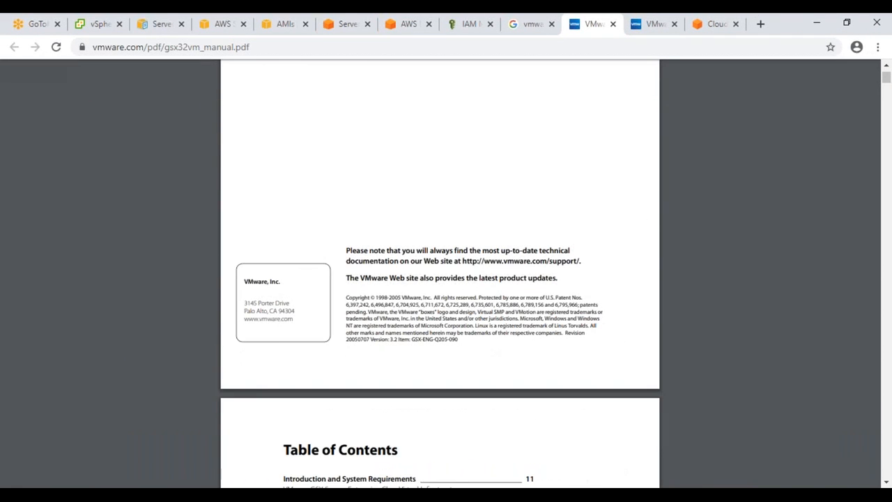
{"action": "scroll", "coordinate": [439, 279], "scroll_direction": "down", "scroll_amount": 7}
{"action": "scroll", "coordinate": [439, 278], "scroll_direction": "up", "scroll_amount": 16}
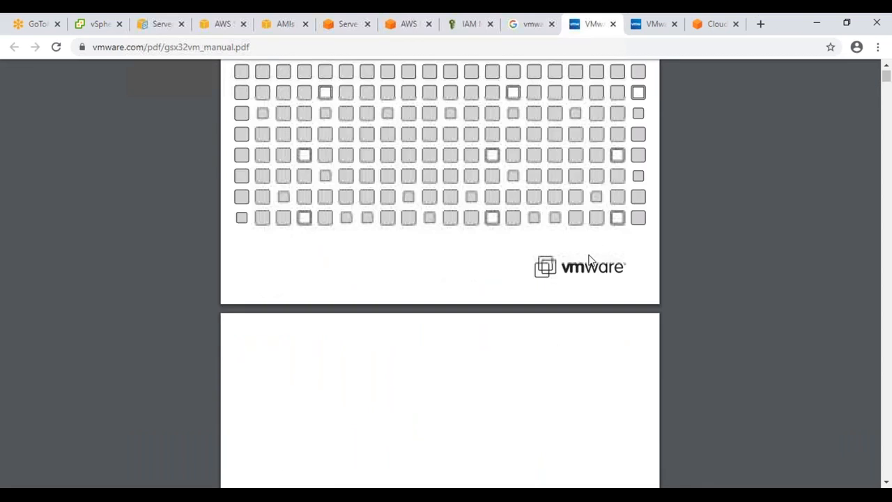
Step: Close the GSX Server 3 PDF and VMware Tanzu tabs and return to the SMS replication jobs page
{"action": "left_click", "coordinate": [613, 26]}
{"action": "left_click", "coordinate": [613, 25]}
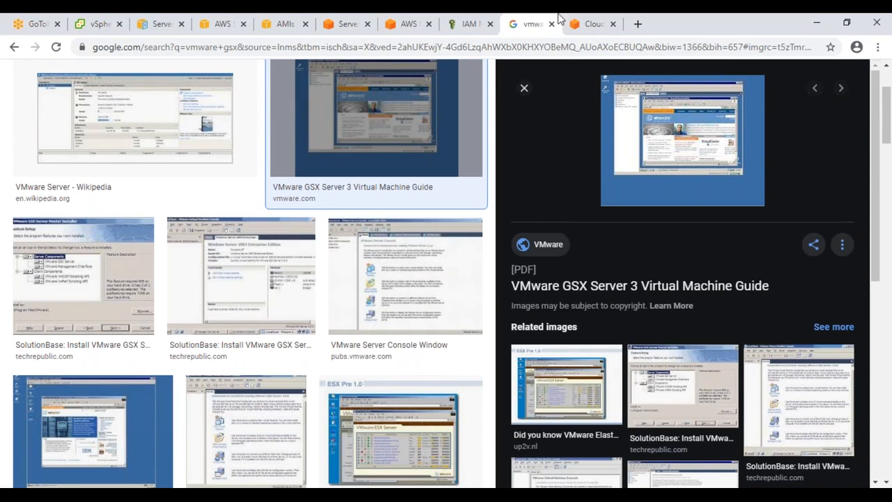
{"action": "left_click", "coordinate": [390, 27]}
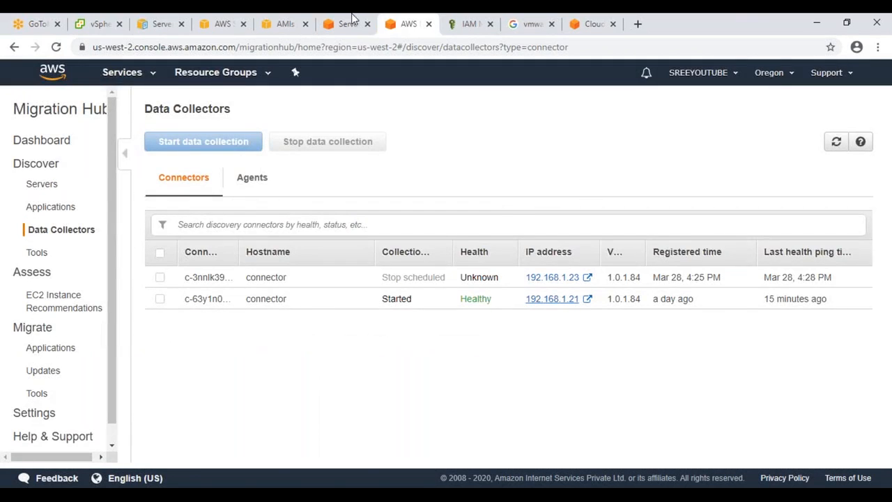
{"action": "left_click", "coordinate": [352, 18]}
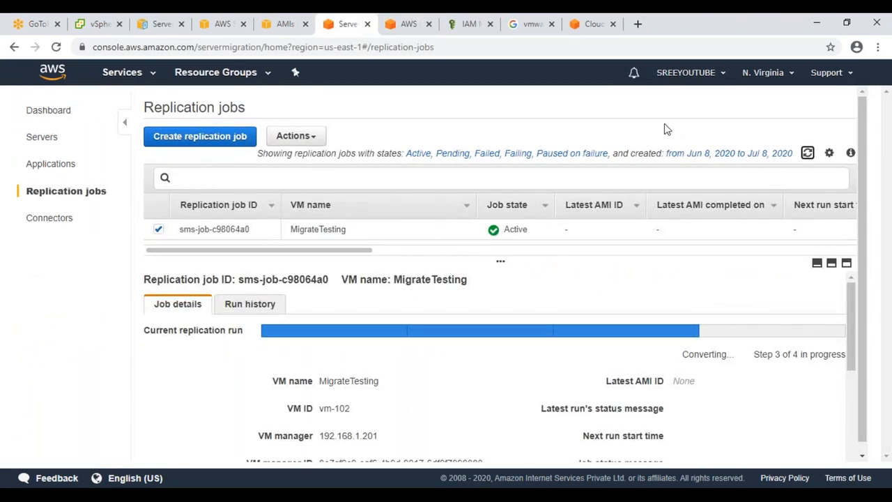
{"action": "left_click", "coordinate": [159, 230]}
{"action": "left_click", "coordinate": [159, 231]}
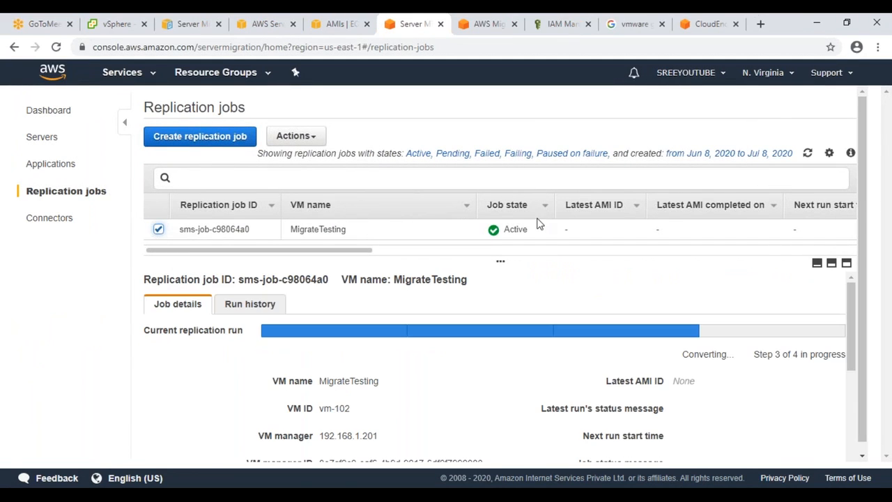
{"action": "left_click", "coordinate": [806, 153]}
{"action": "left_click", "coordinate": [807, 153]}
{"action": "left_click", "coordinate": [160, 230]}
{"action": "left_click", "coordinate": [160, 230]}
{"action": "left_click", "coordinate": [160, 230]}
{"action": "left_click", "coordinate": [807, 153]}
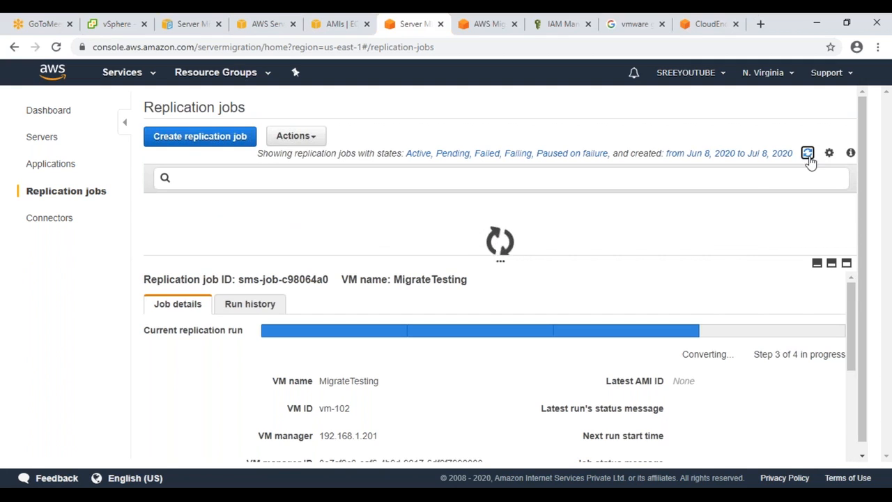